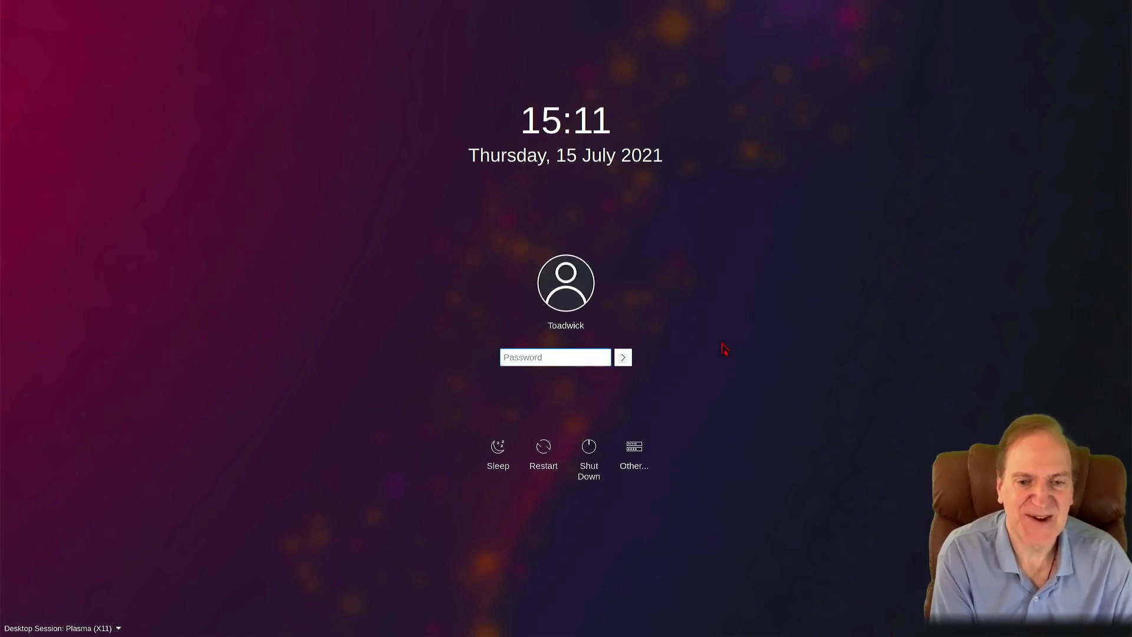
# - Log in to the Plasma (X11) desktop session with the account password
pyautogui.write('*******')
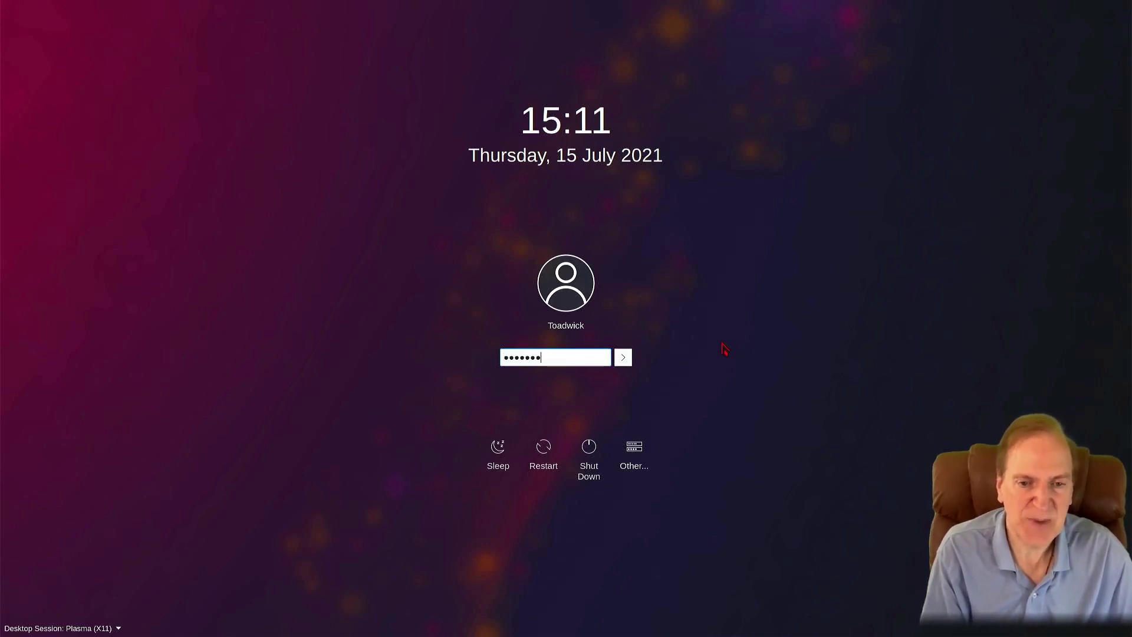
pyautogui.press('Return')
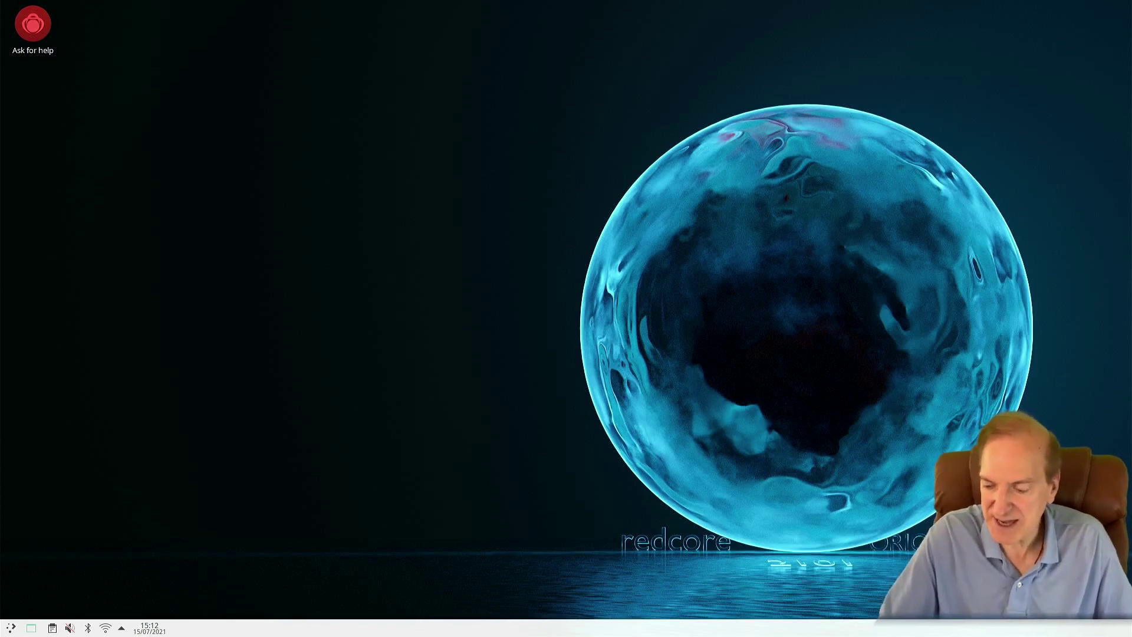
pyautogui.click(11, 627)
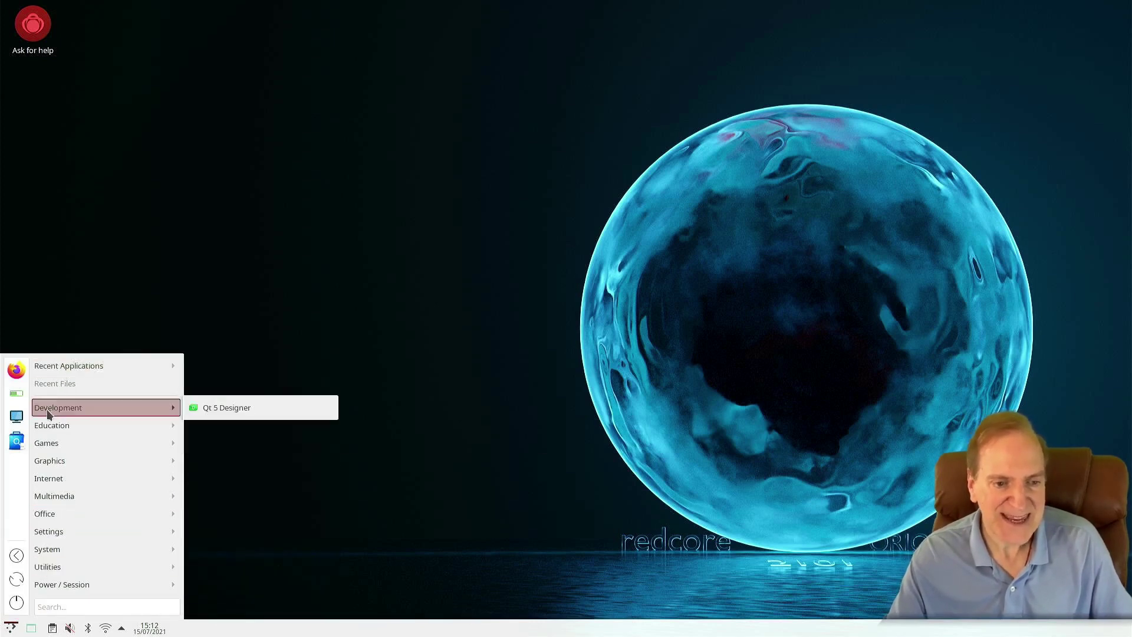
pyautogui.moveTo(59, 553)
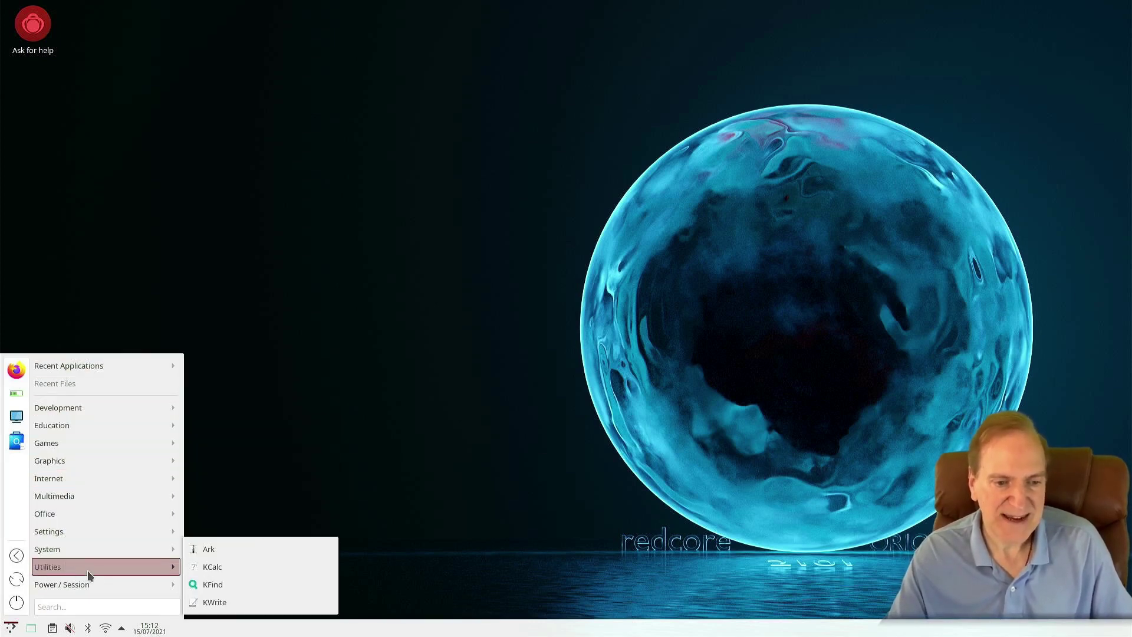
pyautogui.click(206, 624)
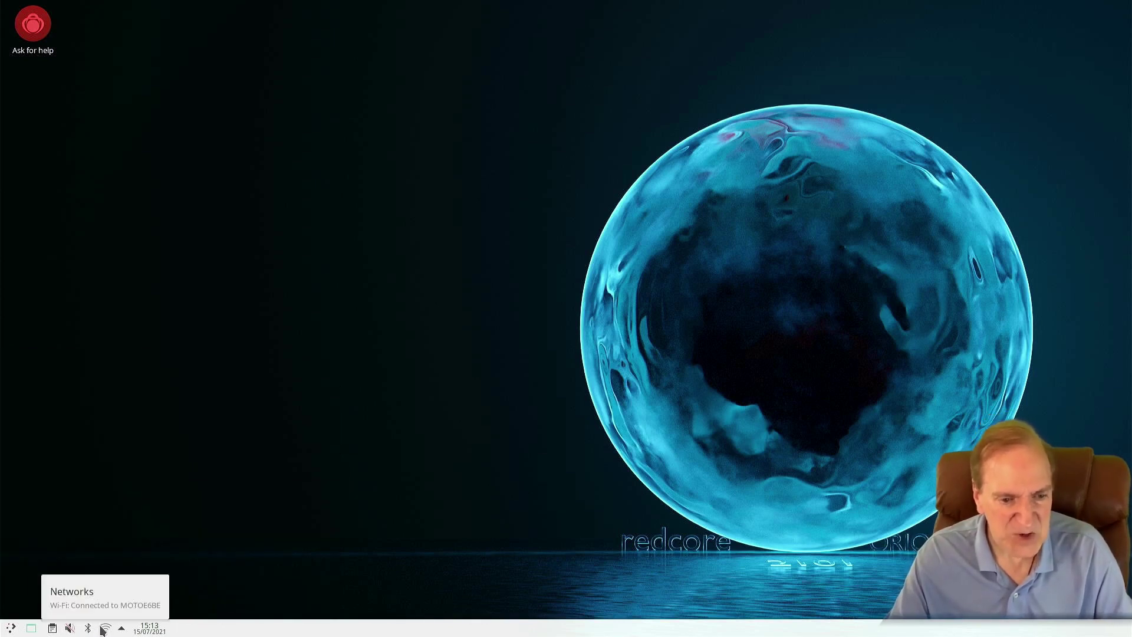
# - Edit the desktop panel so that the digital clock and the system tray sit at its far right end
pyautogui.rightClick(224, 630)
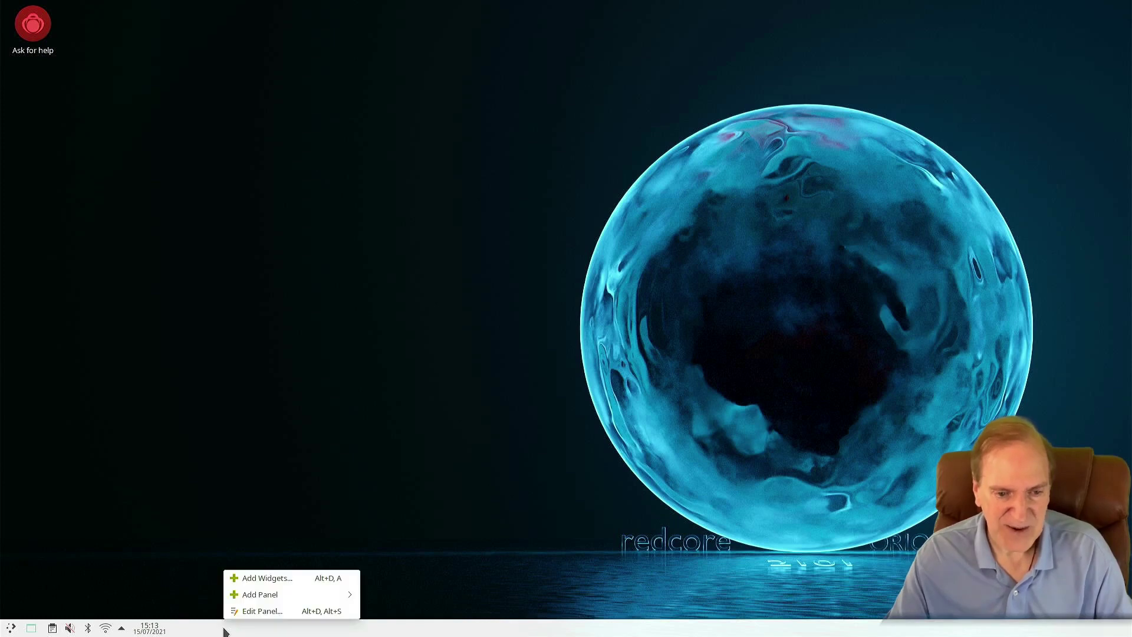
pyautogui.click(260, 611)
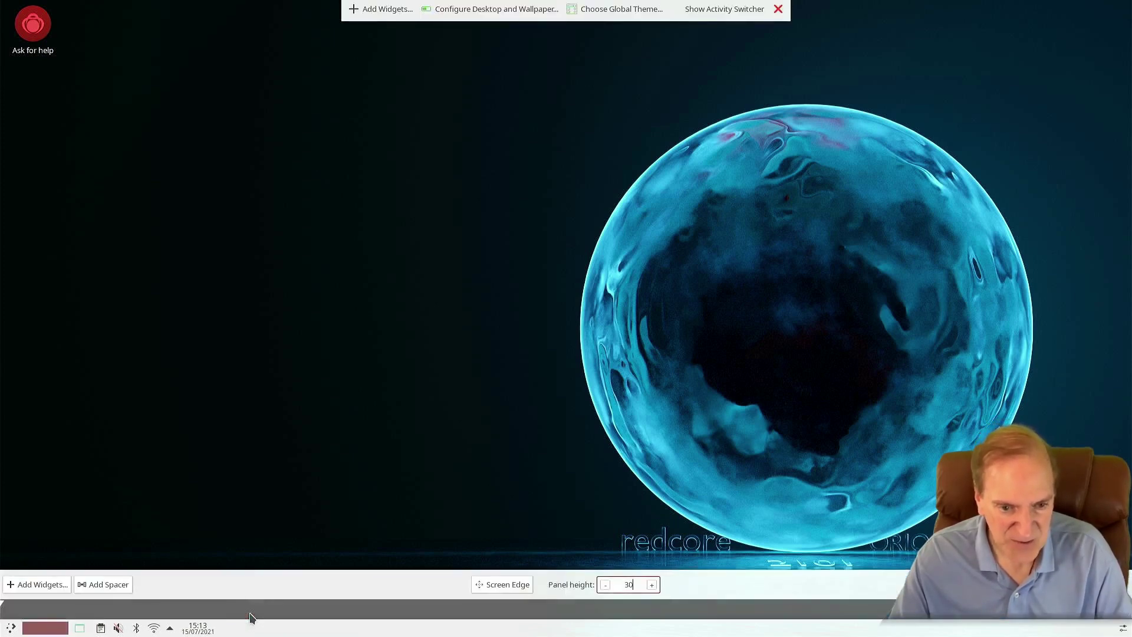
pyautogui.moveTo(137, 628)
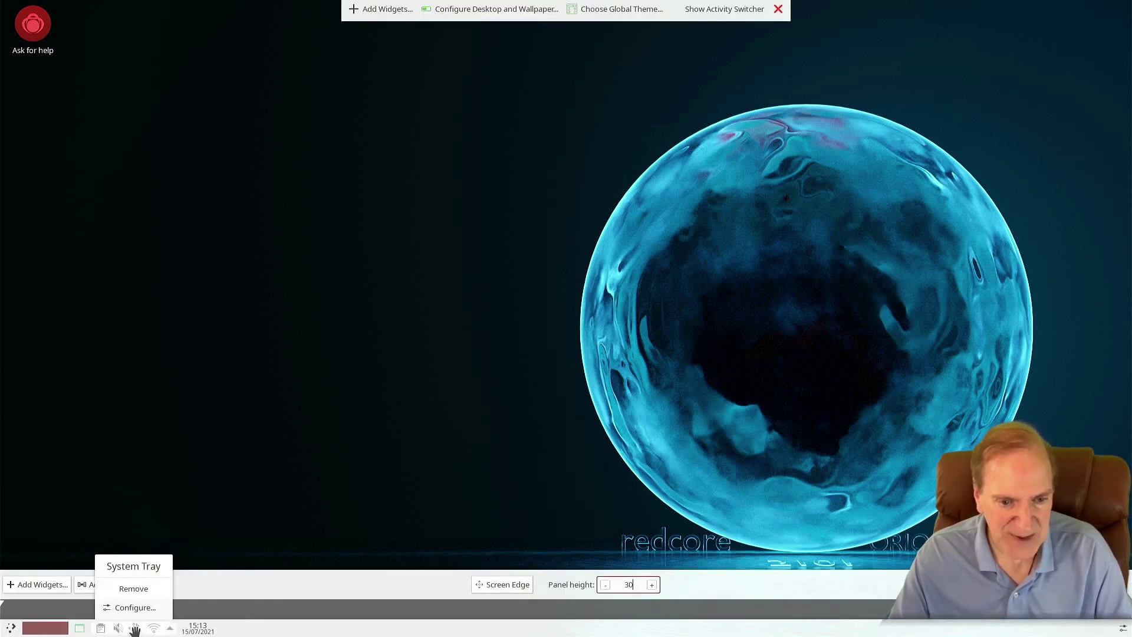
pyautogui.moveTo(136, 629); pyautogui.dragTo(1099, 632)
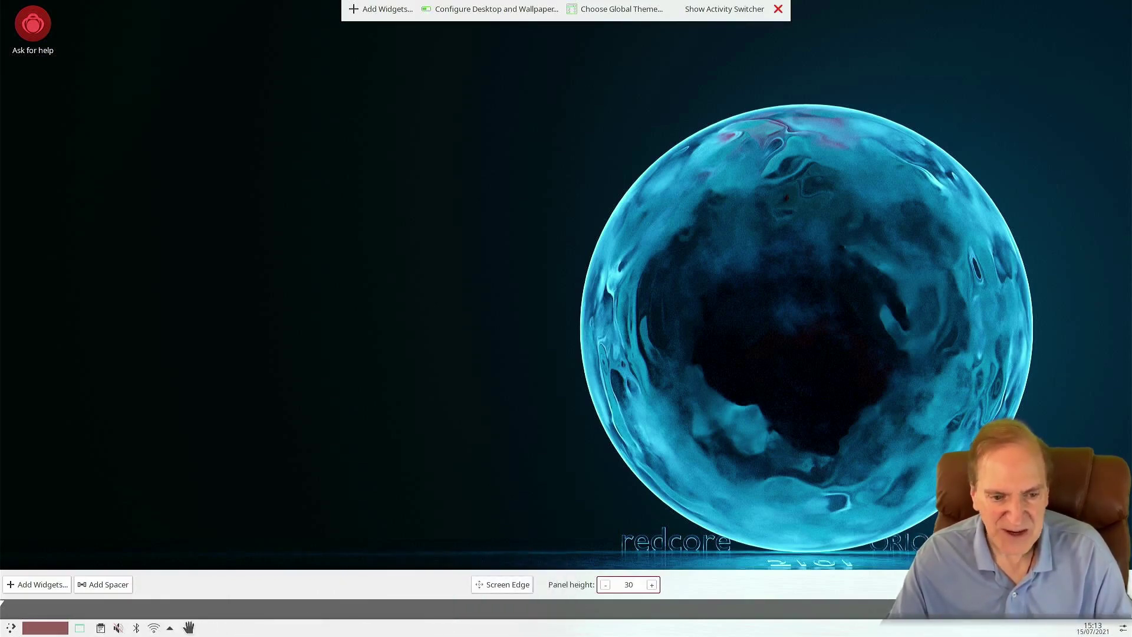
pyautogui.moveTo(125, 626); pyautogui.dragTo(1029, 633)
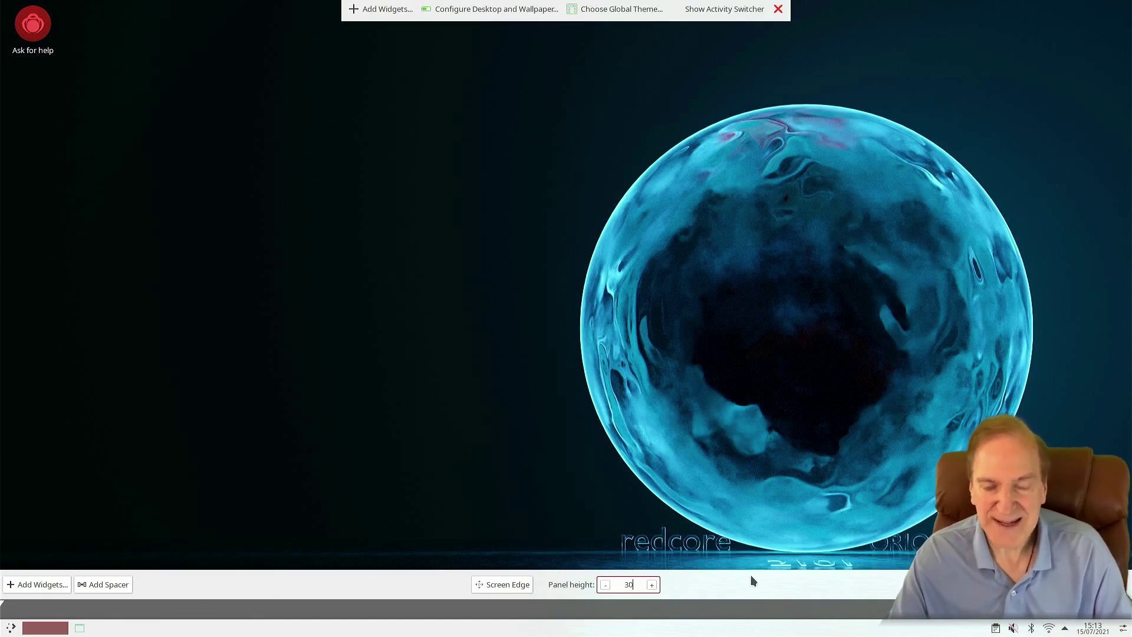
pyautogui.click(564, 495)
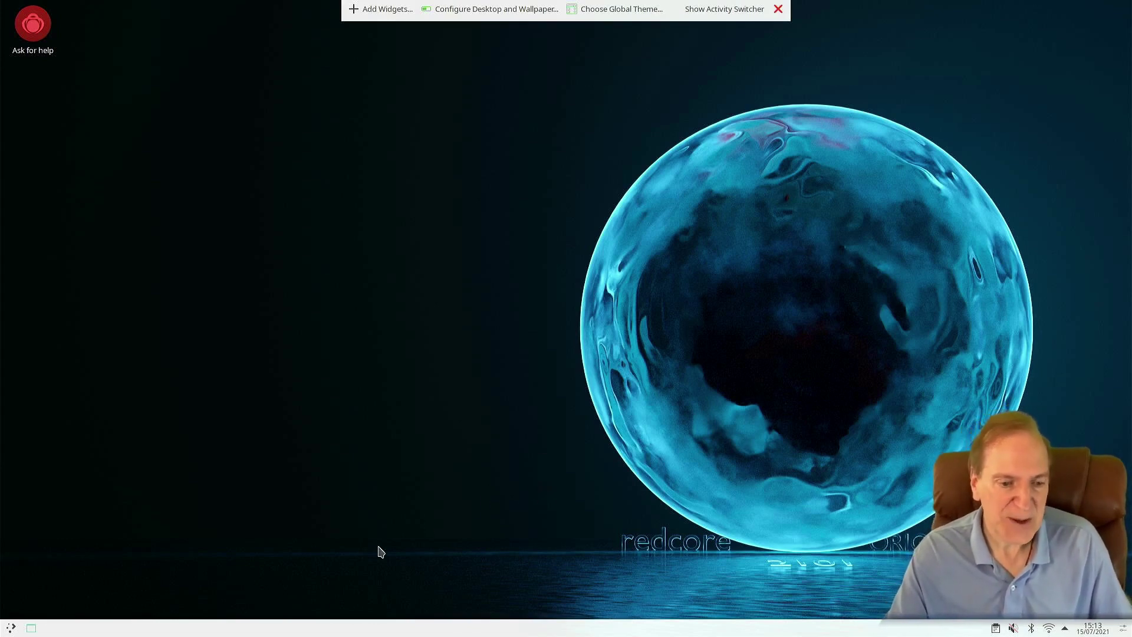
# - Browse the application launcher's categories from Development to System for the installed programs, and exit desktop edit mode
pyautogui.click(11, 627)
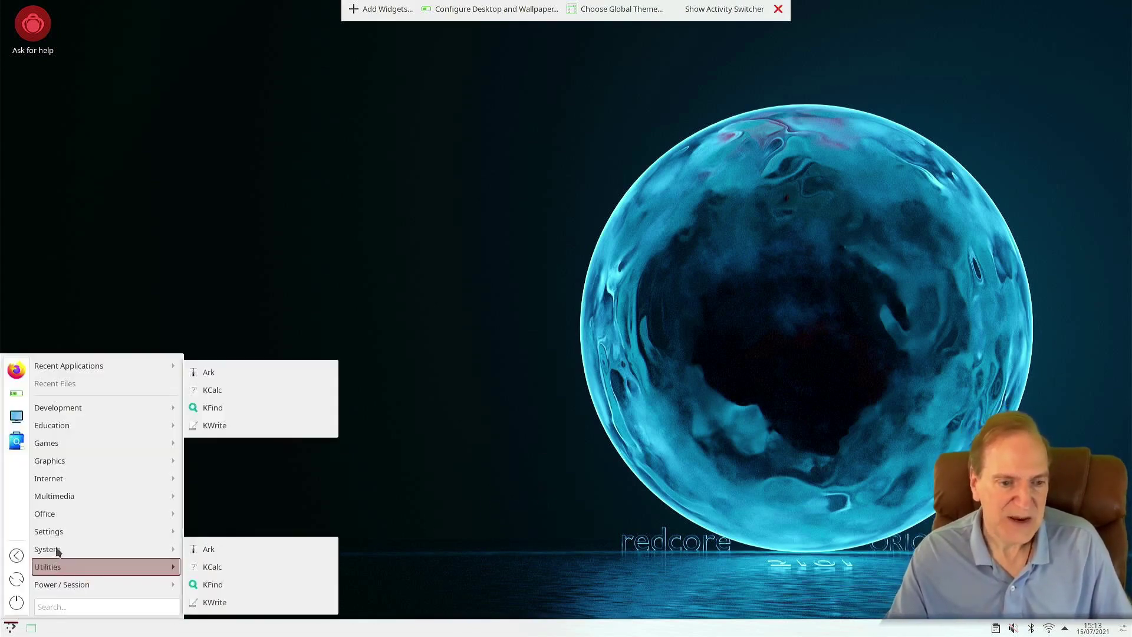
pyautogui.moveTo(55, 498)
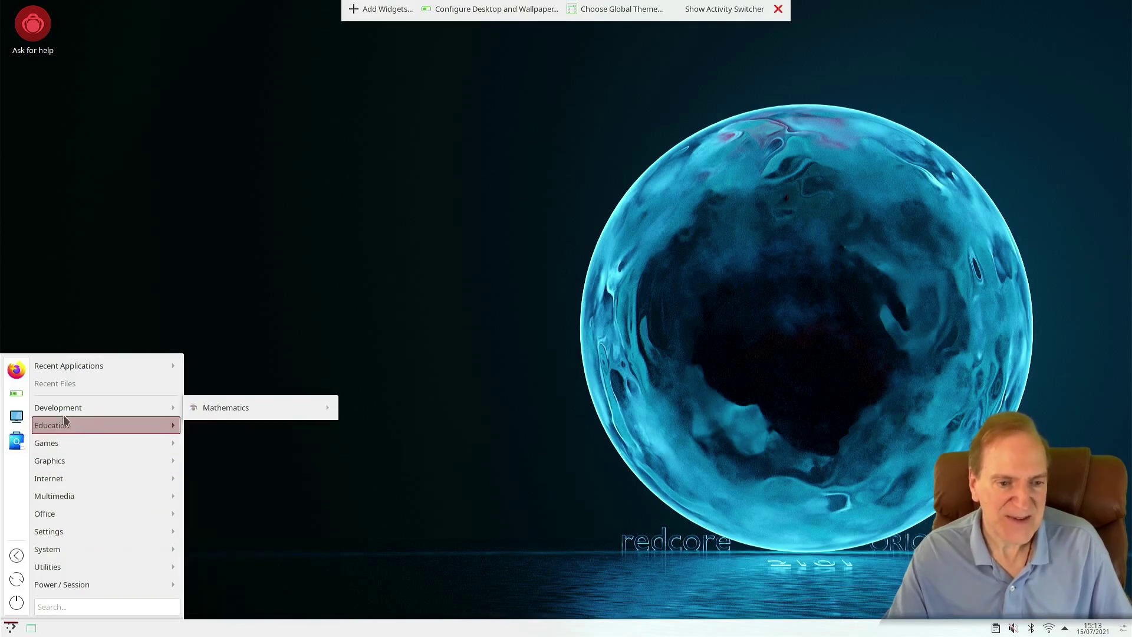
pyautogui.moveTo(66, 412)
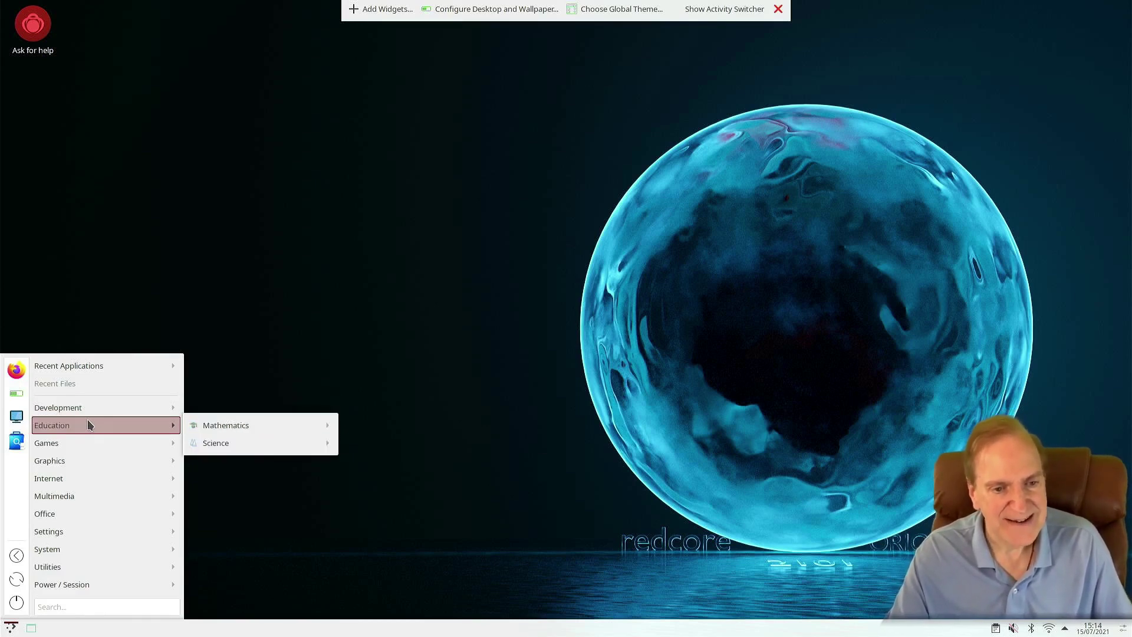
pyautogui.moveTo(89, 443)
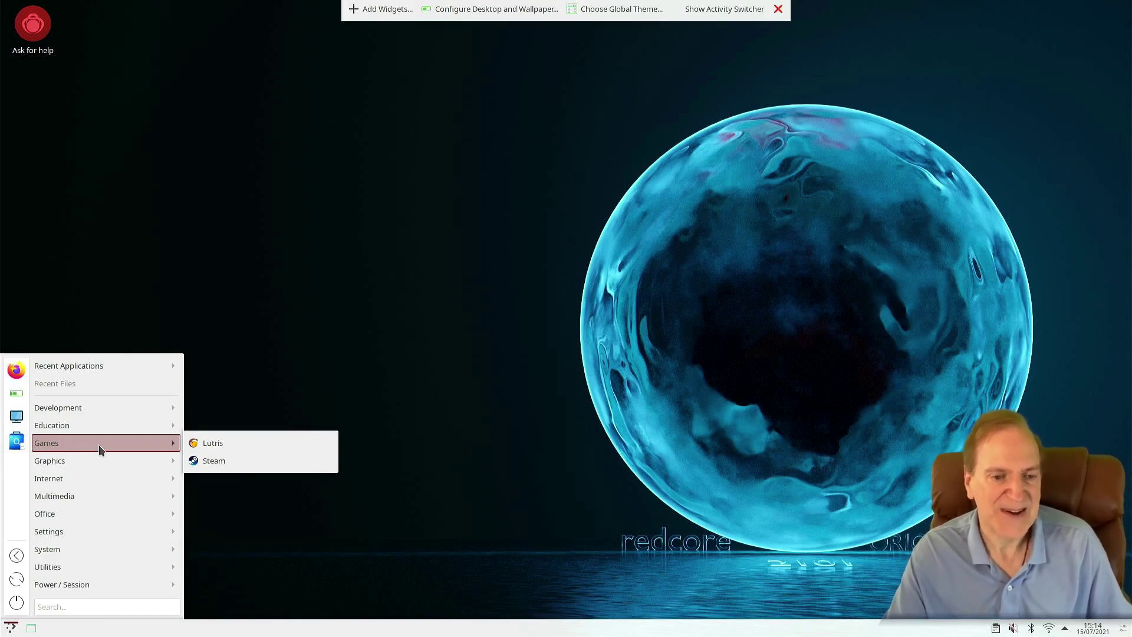
pyautogui.moveTo(68, 467)
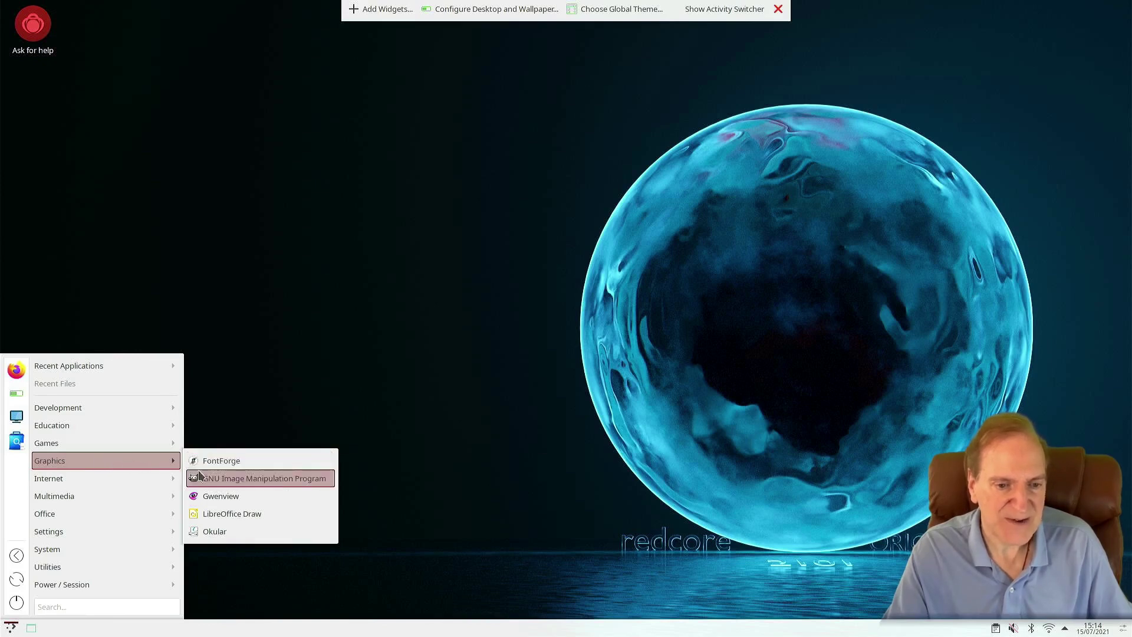
pyautogui.moveTo(128, 480)
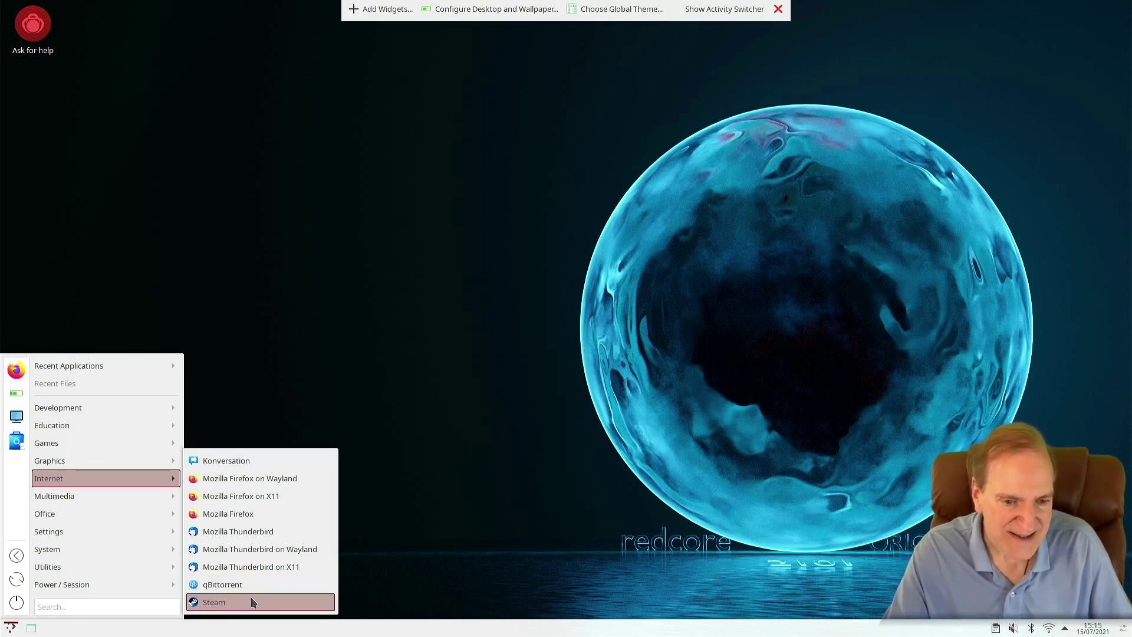
pyautogui.moveTo(147, 552)
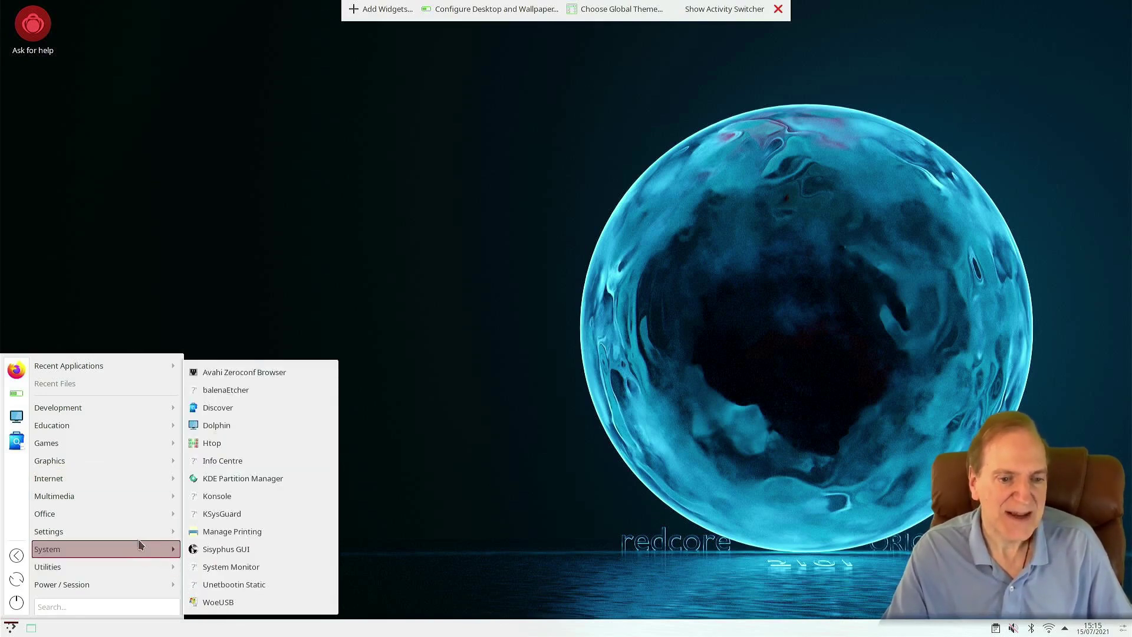
pyautogui.moveTo(92, 497)
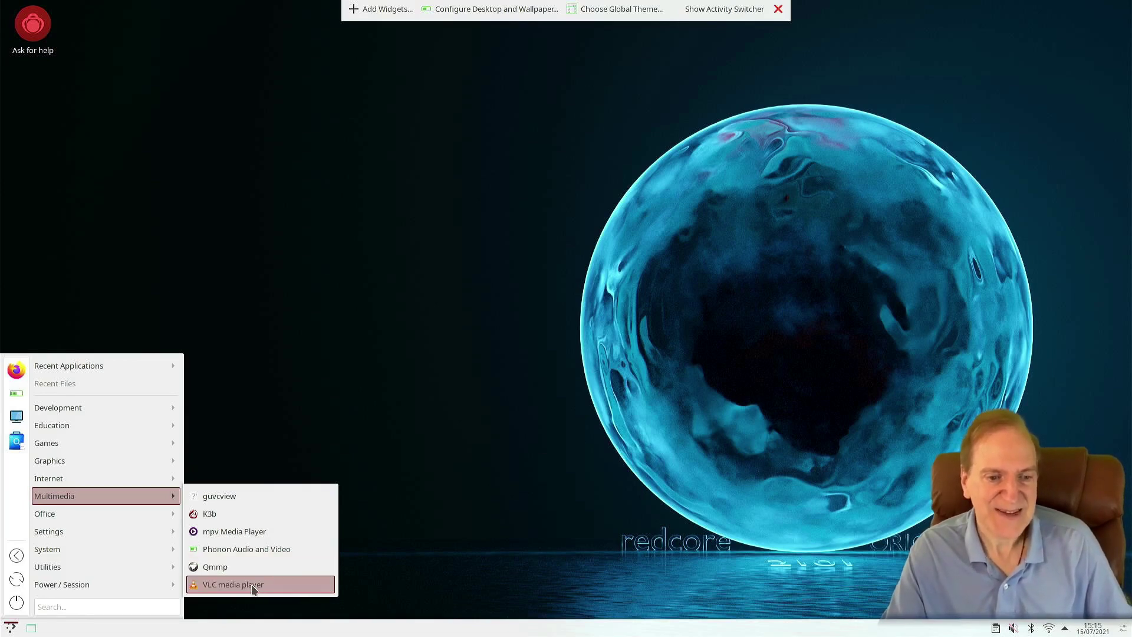
pyautogui.moveTo(112, 519)
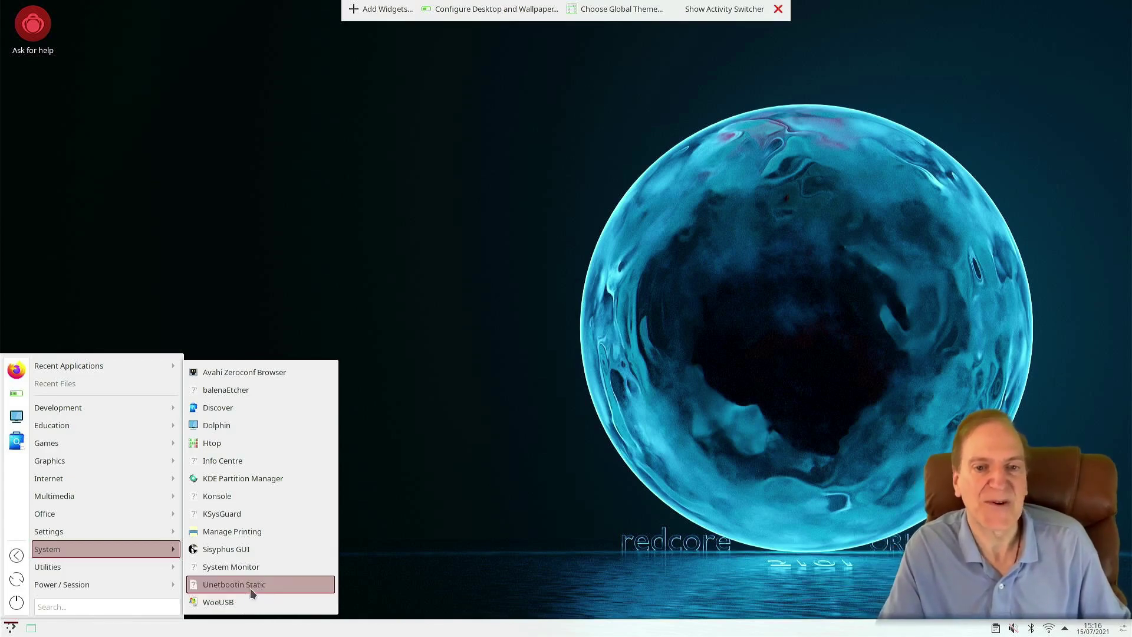
pyautogui.click(778, 10)
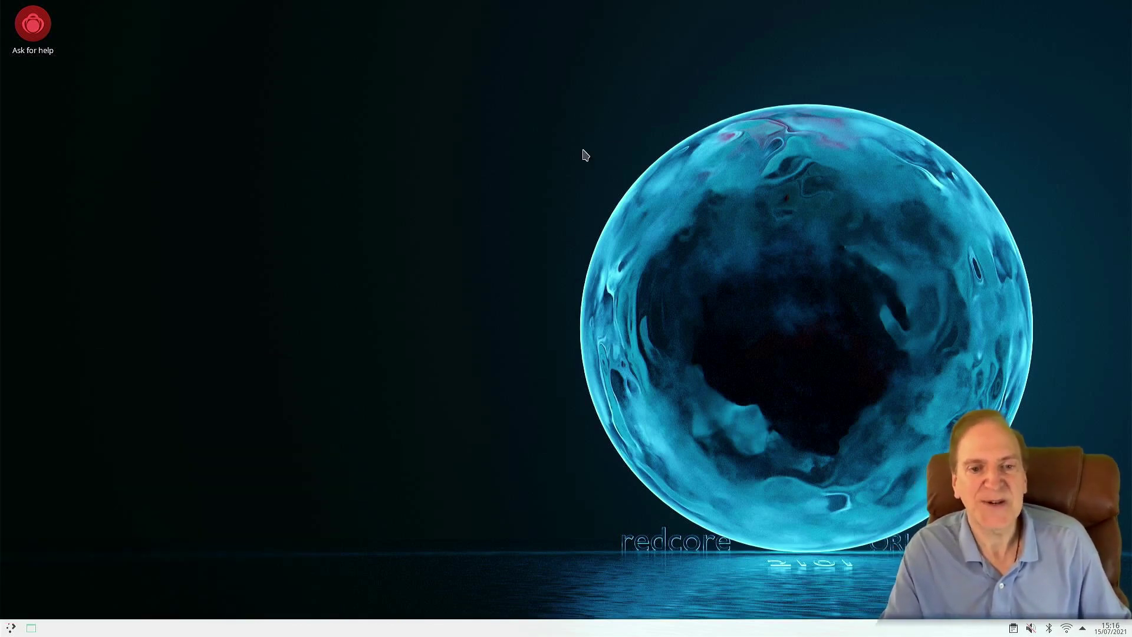
# - Review the System, Utilities and Power / Session entries in the application launcher
pyautogui.click(11, 627)
pyautogui.moveTo(86, 553)
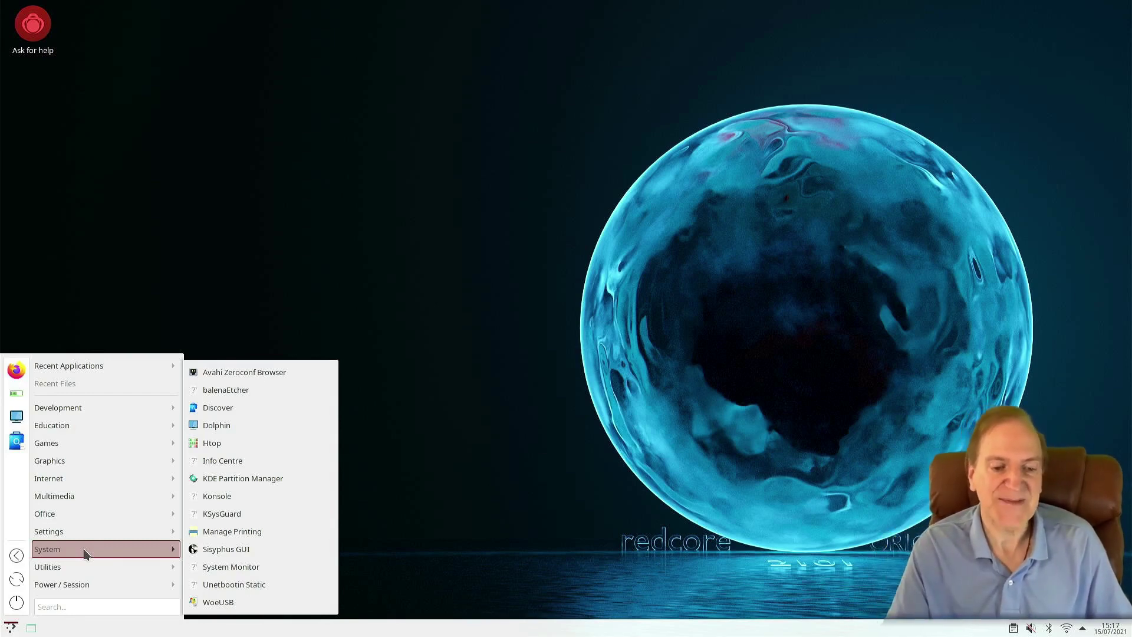
pyautogui.moveTo(80, 574)
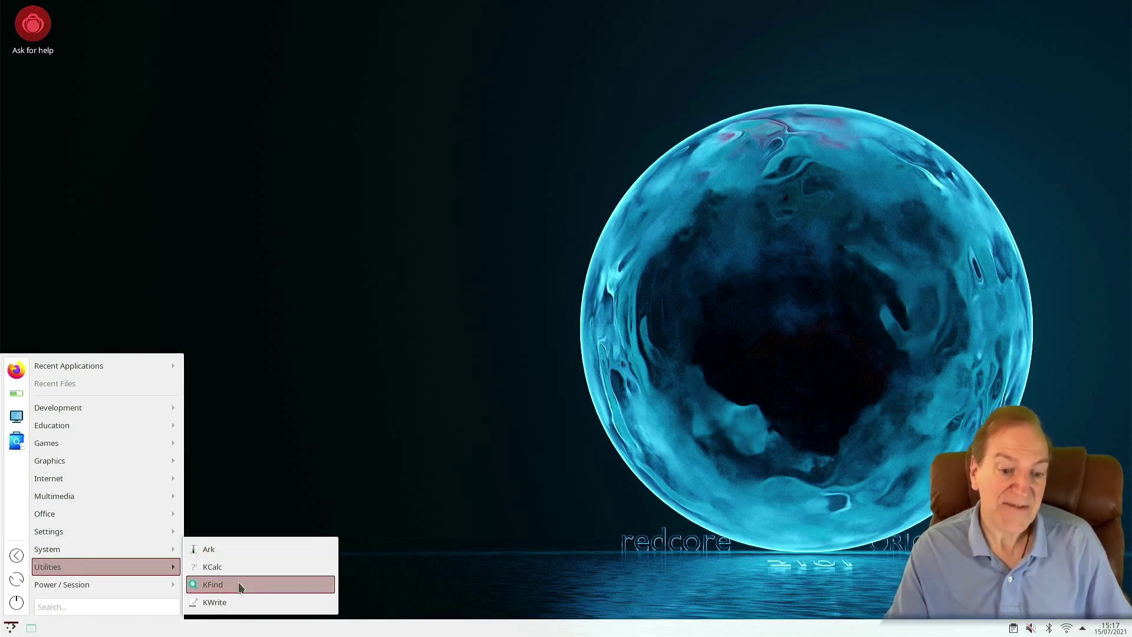
pyautogui.moveTo(139, 583)
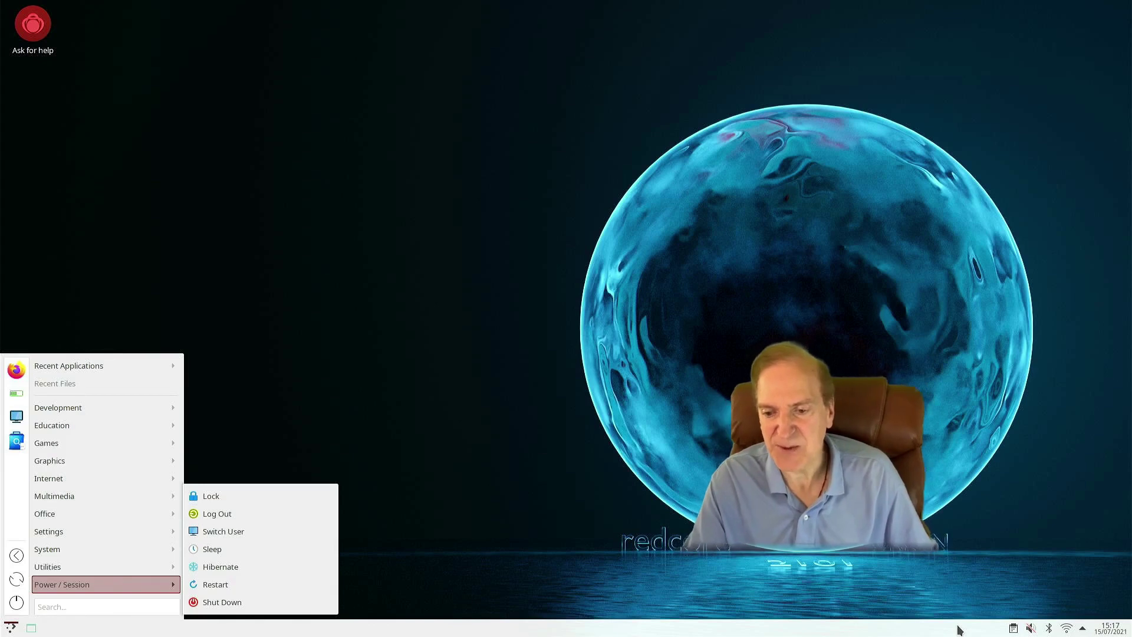
# - Set the speaker volume to 37% and check the audio controls for both devices and applications
pyautogui.click(1030, 628)
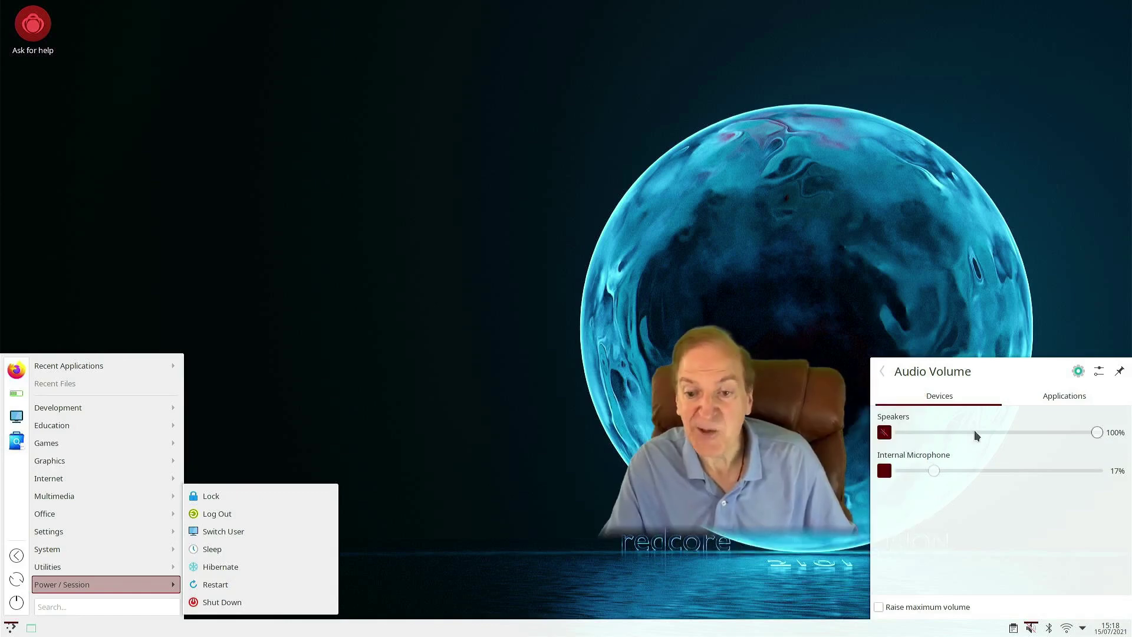
pyautogui.moveTo(973, 435)
pyautogui.mouseDown()
pyautogui.moveTo(957, 434)
pyautogui.moveTo(979, 434)
pyautogui.mouseUp()
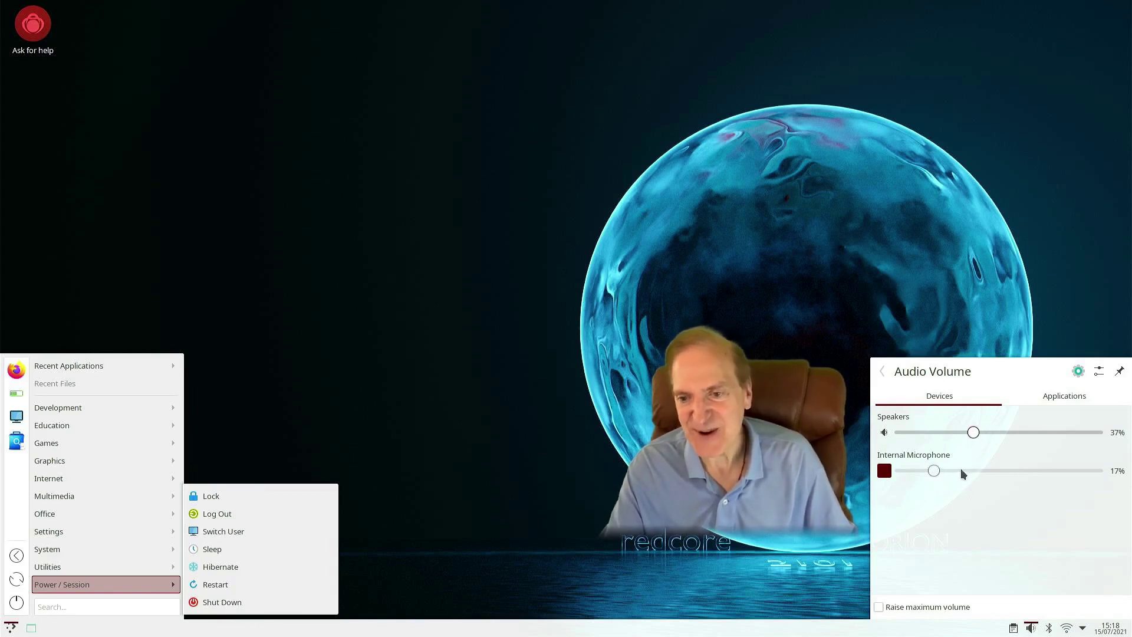
pyautogui.click(1039, 392)
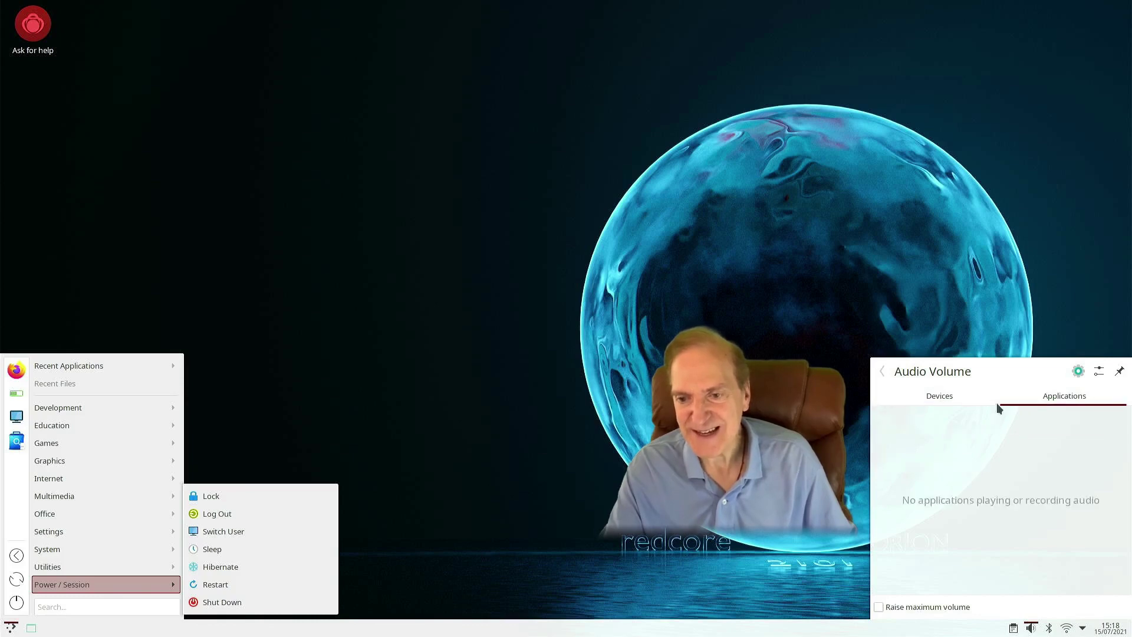
pyautogui.click(947, 398)
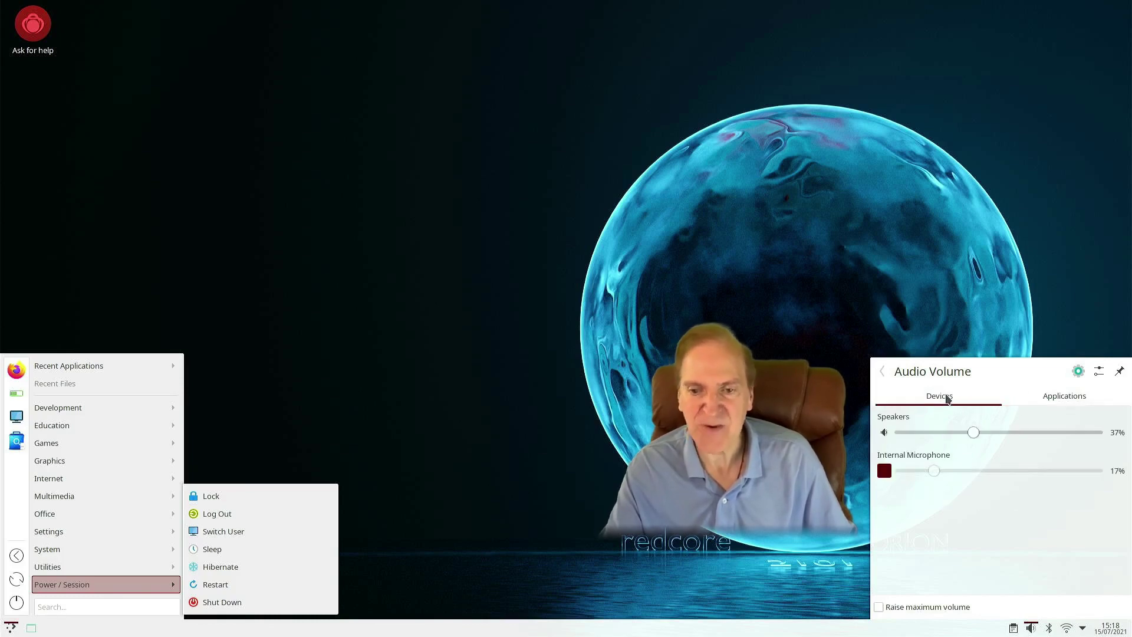
# - Examine the Bluetooth devices, network connections, hidden status icons and the clock's calendar, and close the calendar
pyautogui.click(1050, 628)
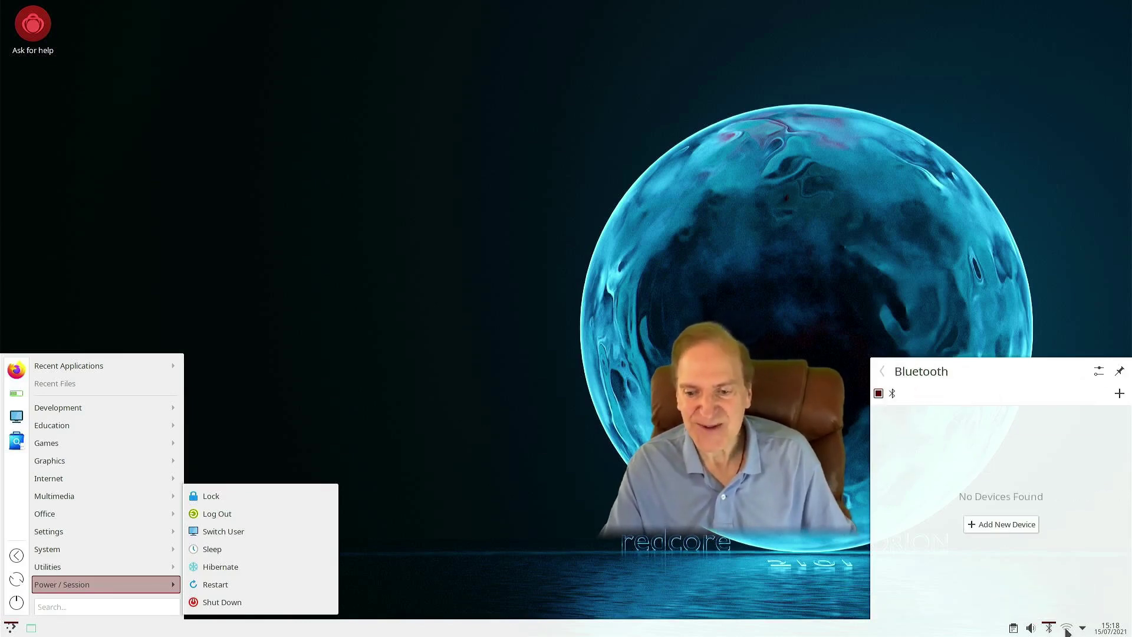
pyautogui.click(1068, 629)
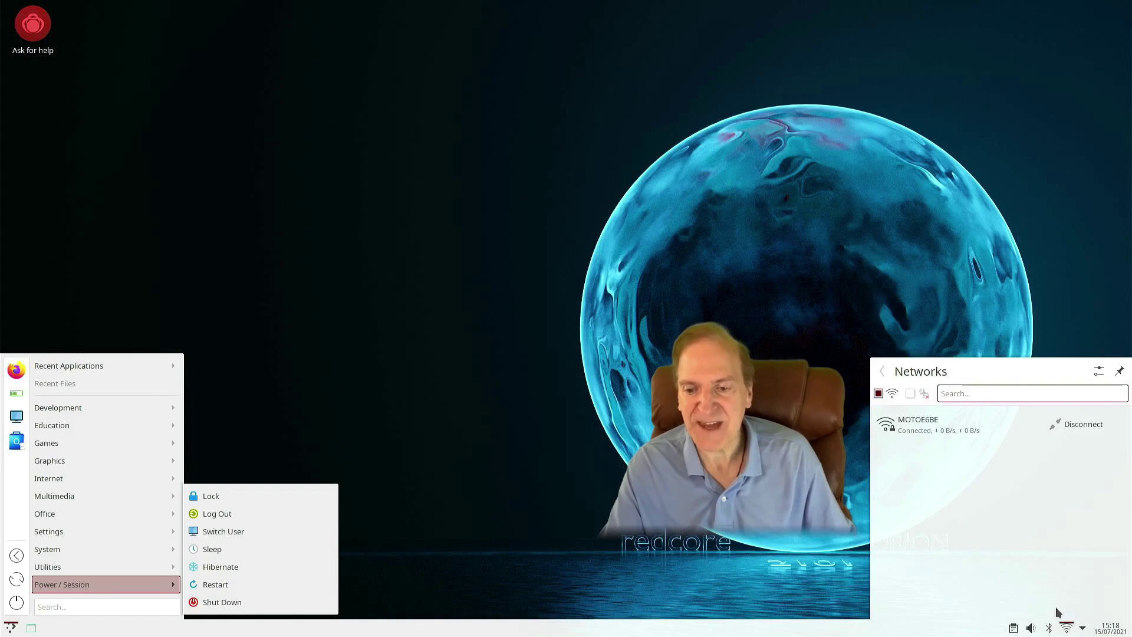
pyautogui.click(1084, 630)
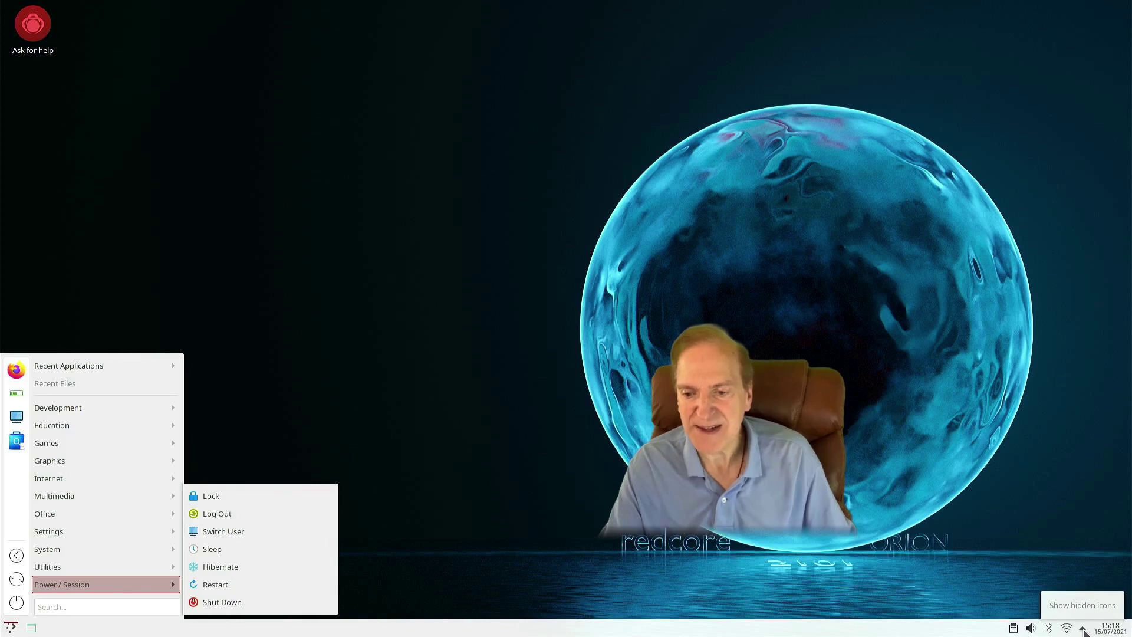
pyautogui.click(1084, 630)
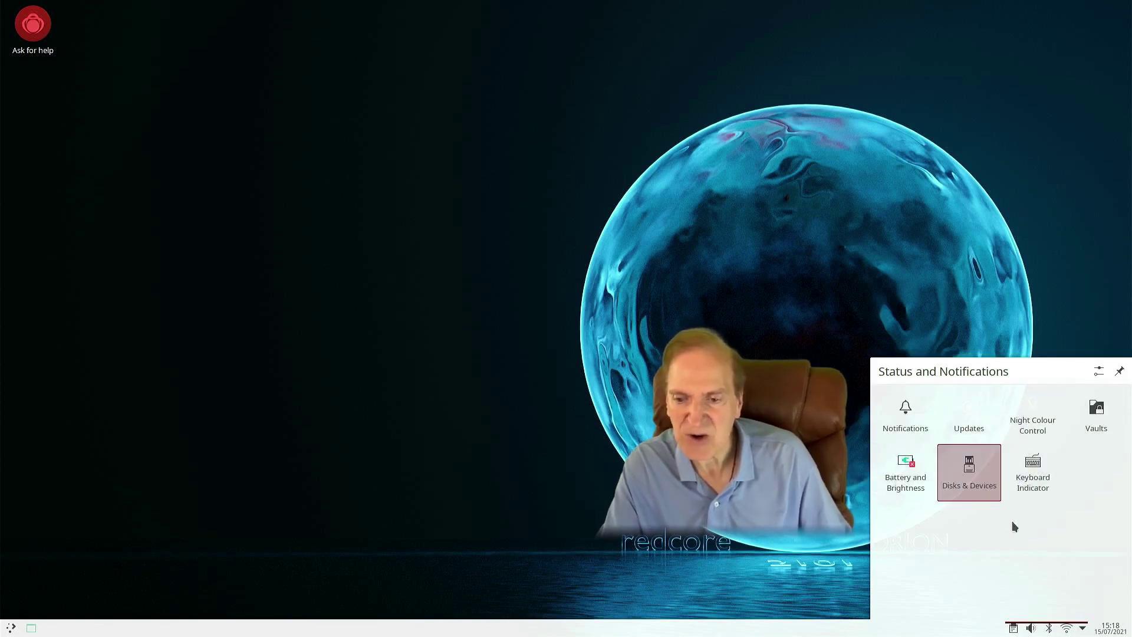
pyautogui.click(1111, 631)
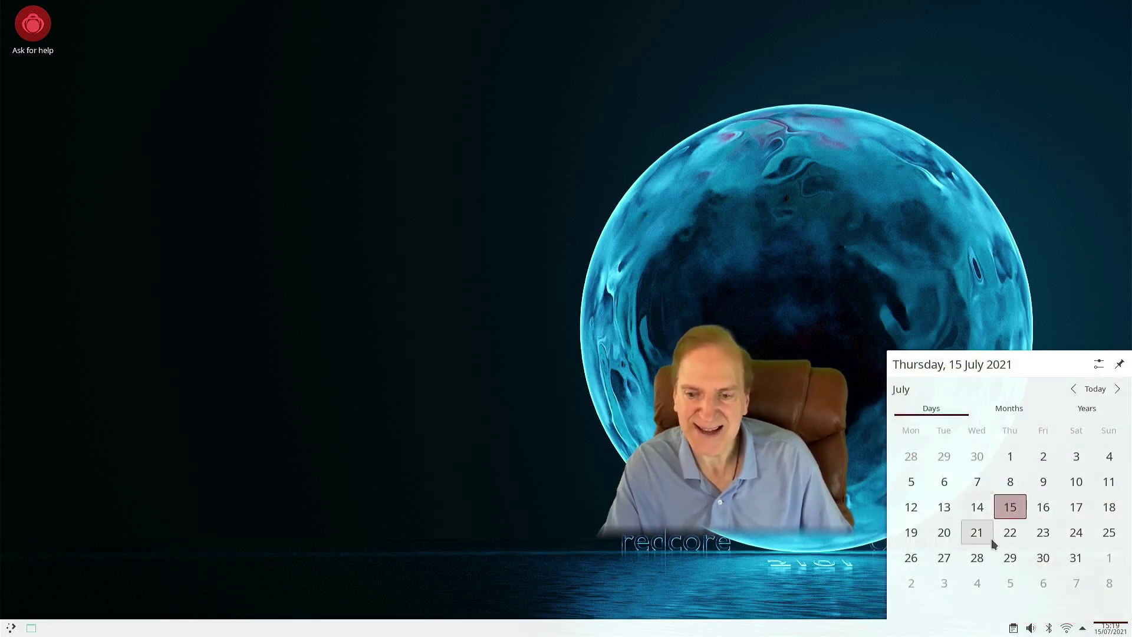
pyautogui.click(844, 602)
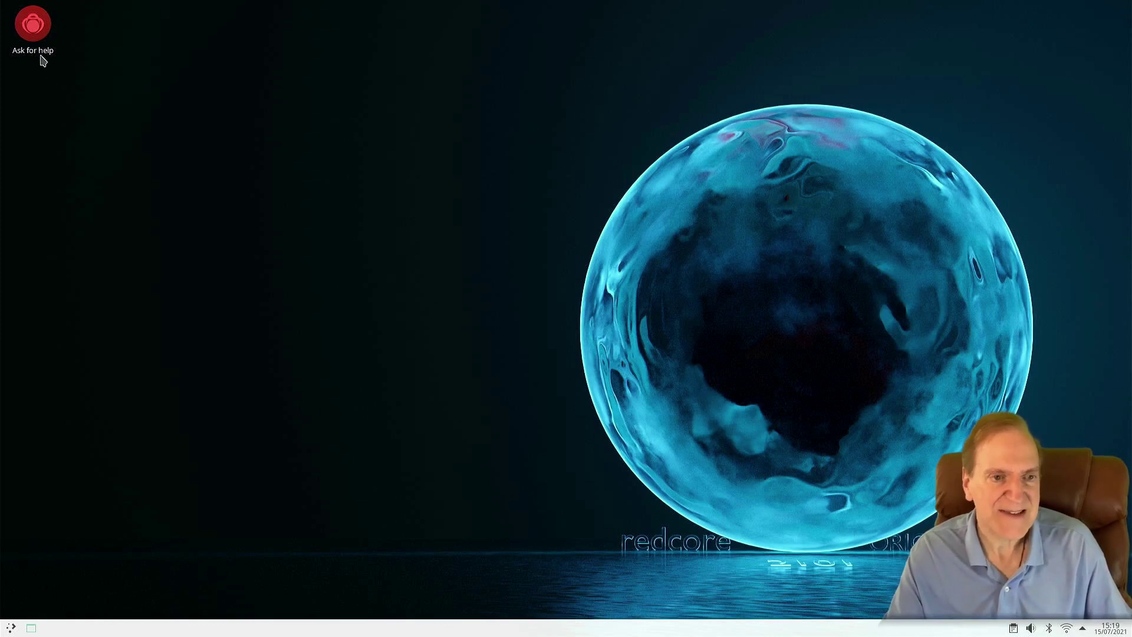
# - Open the "Ask for help" desktop shortcut to load the Redcore Linux webchat in Firefox
pyautogui.click(33, 23)
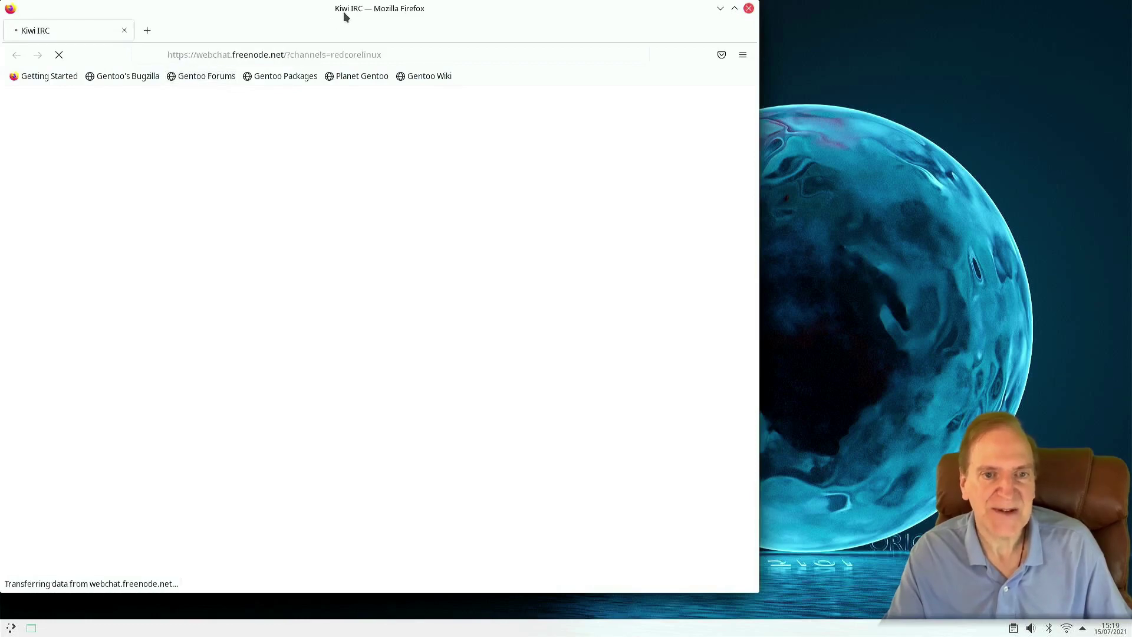
# - Join the #freenode webchat channel with the suggested nick and display a listed participant's details
pyautogui.moveTo(343, 16); pyautogui.dragTo(479, 26)
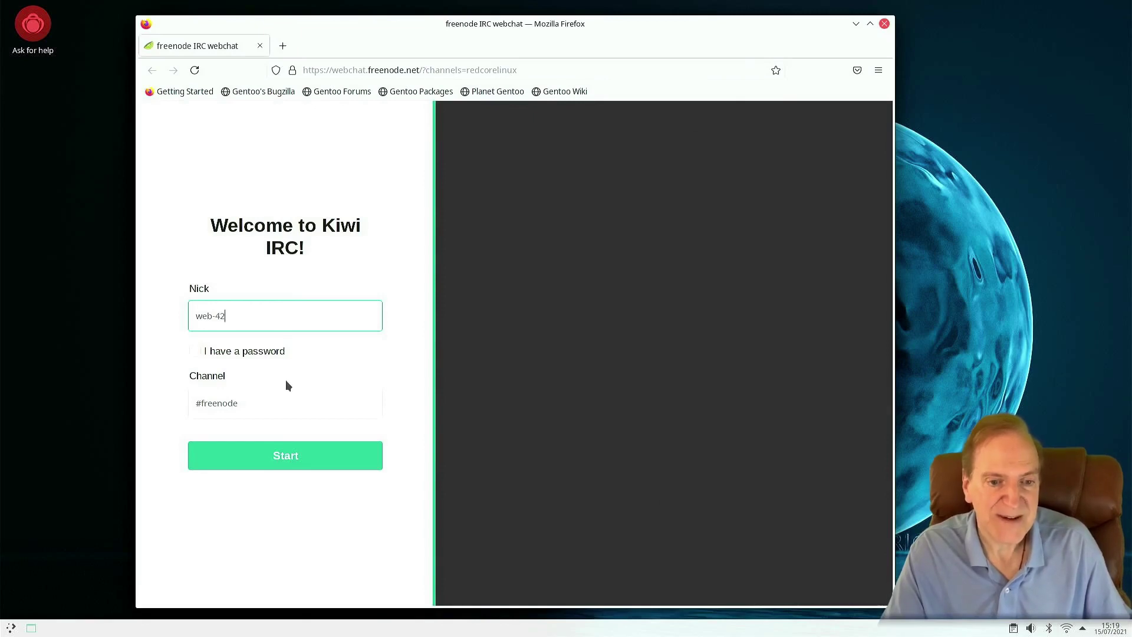
pyautogui.click(289, 459)
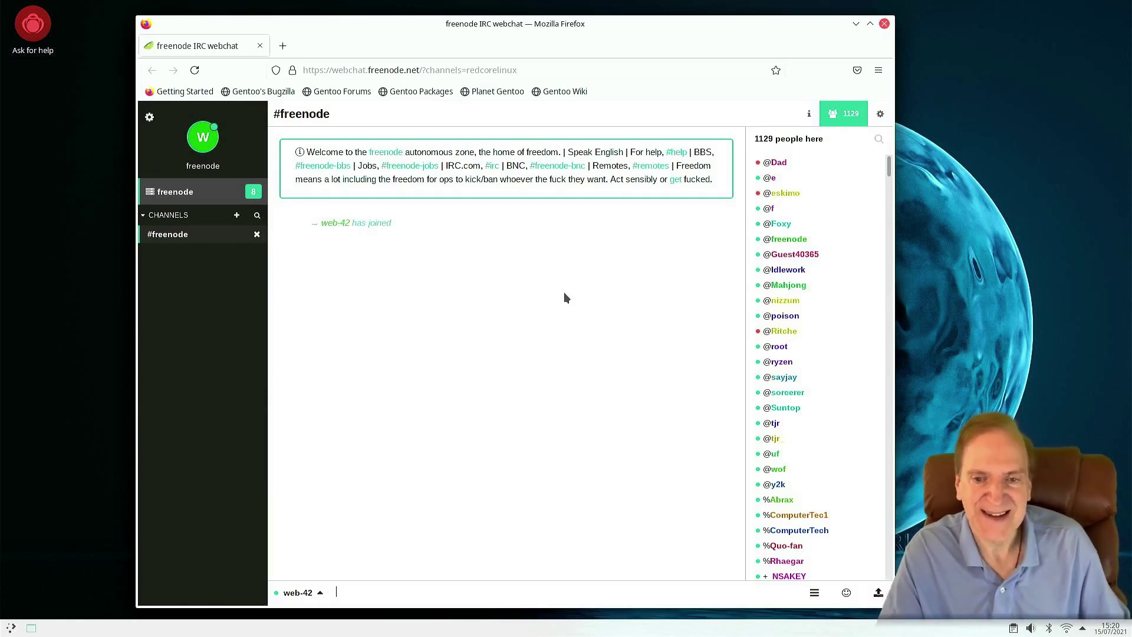
pyautogui.click(774, 255)
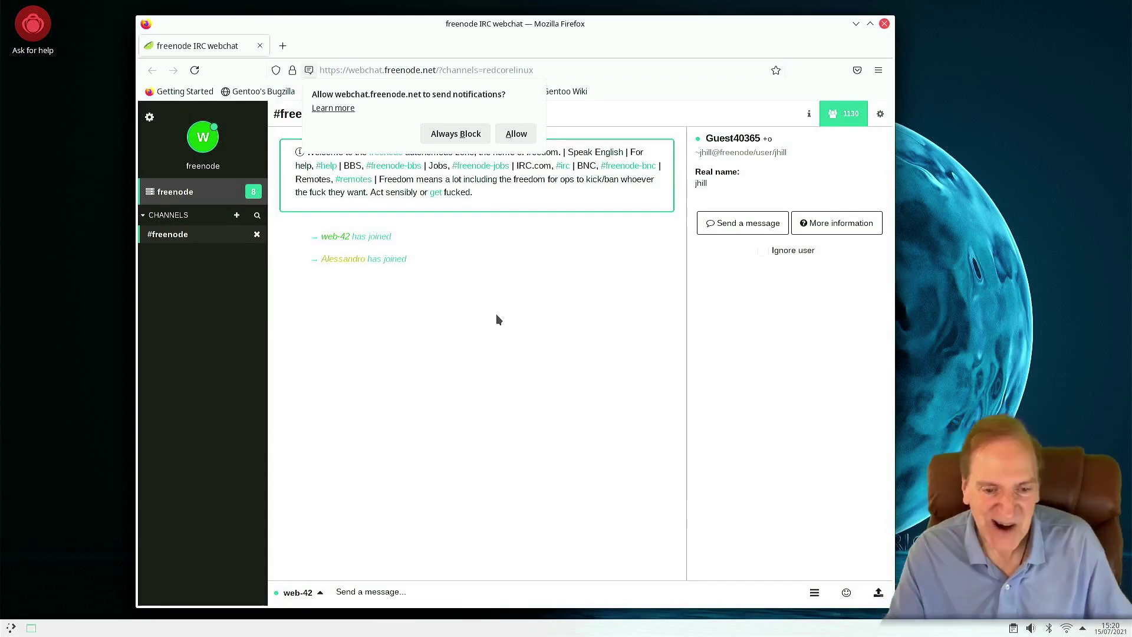
# - Check the Firefox version in the About Firefox window from a new tab, and close that window
pyautogui.click(283, 45)
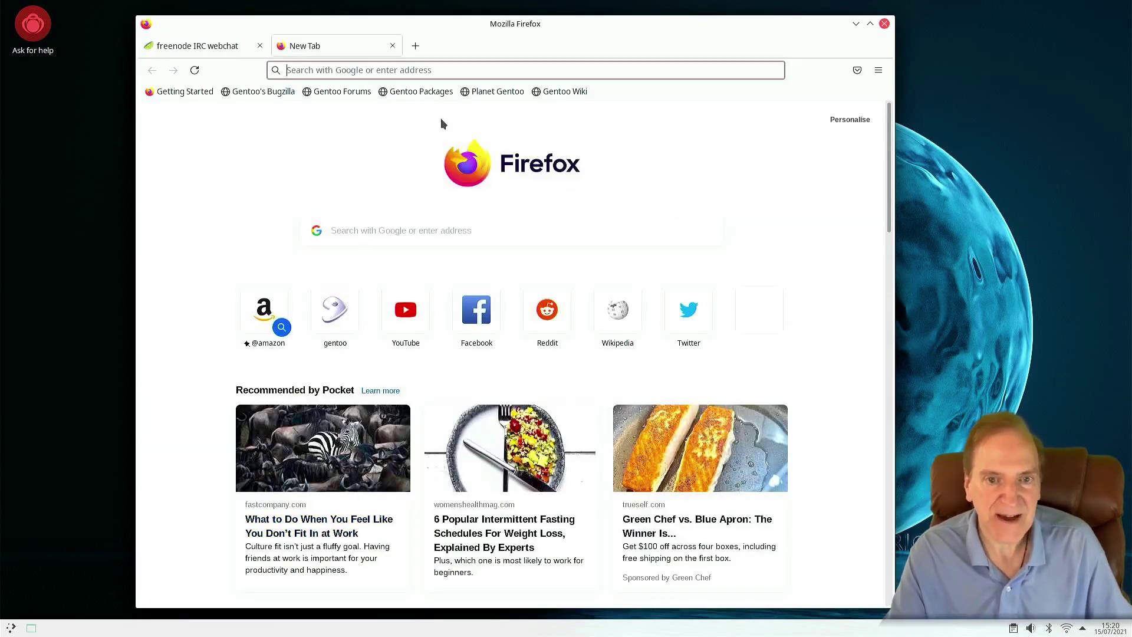
pyautogui.click(878, 71)
pyautogui.click(801, 429)
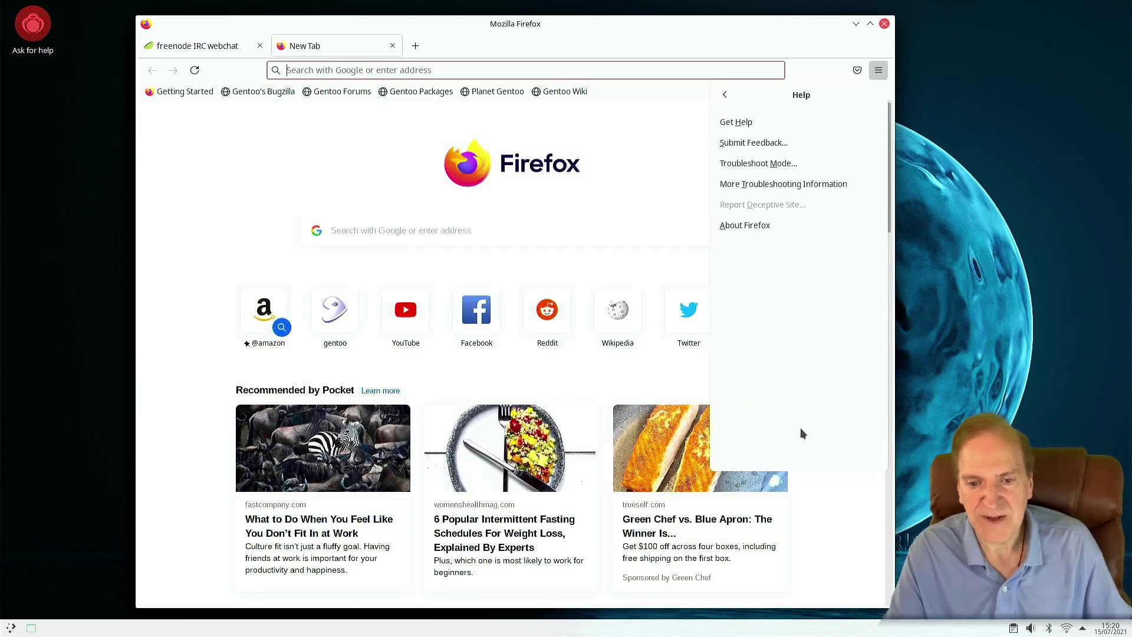
pyautogui.click(752, 224)
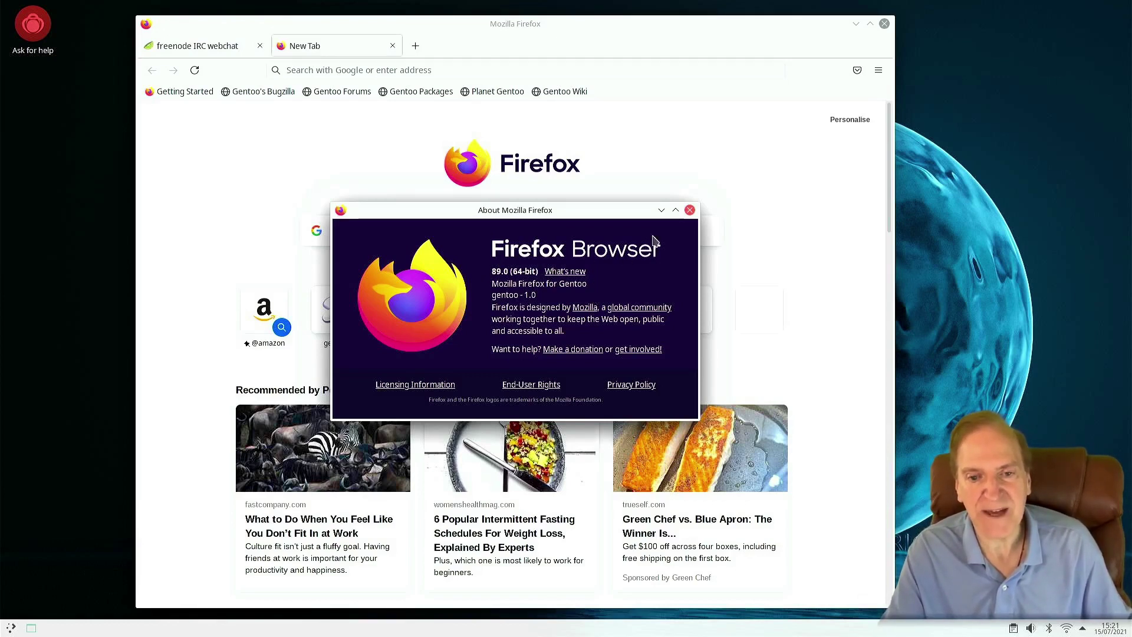
pyautogui.click(689, 210)
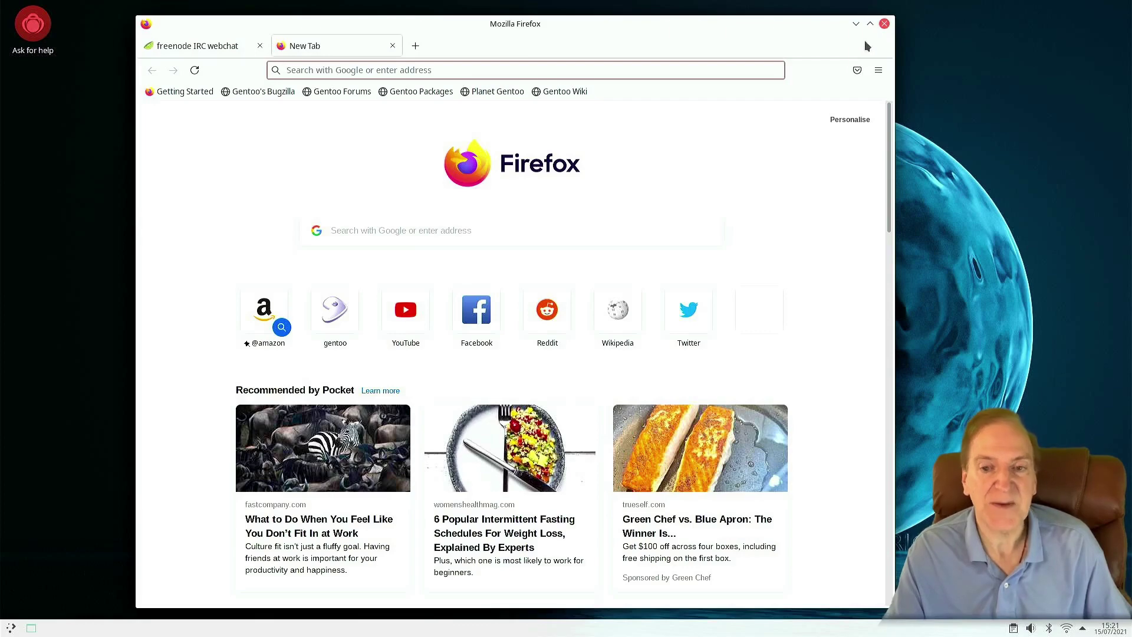
# - Quit Firefox, closing both open tabs and leaving the webchat page
pyautogui.click(884, 23)
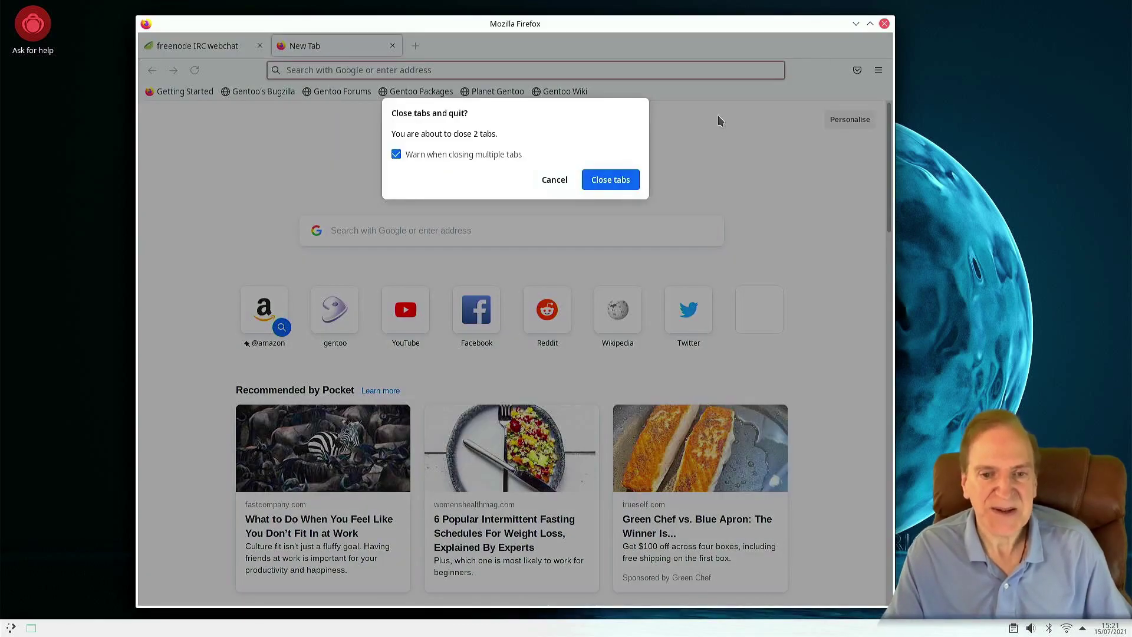
pyautogui.click(629, 184)
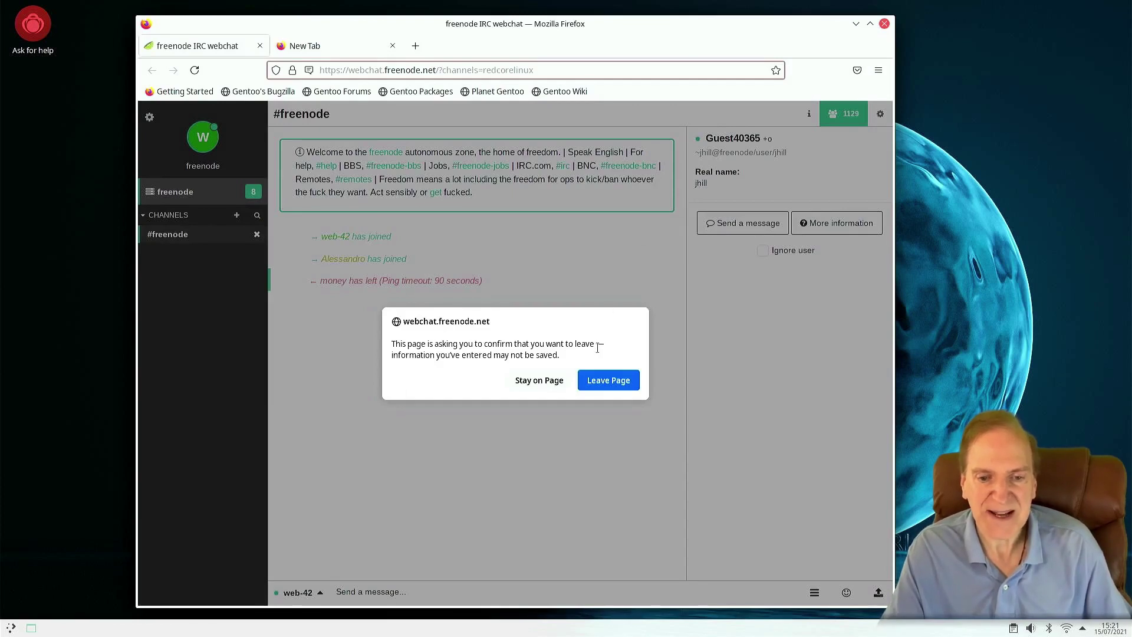
pyautogui.click(601, 376)
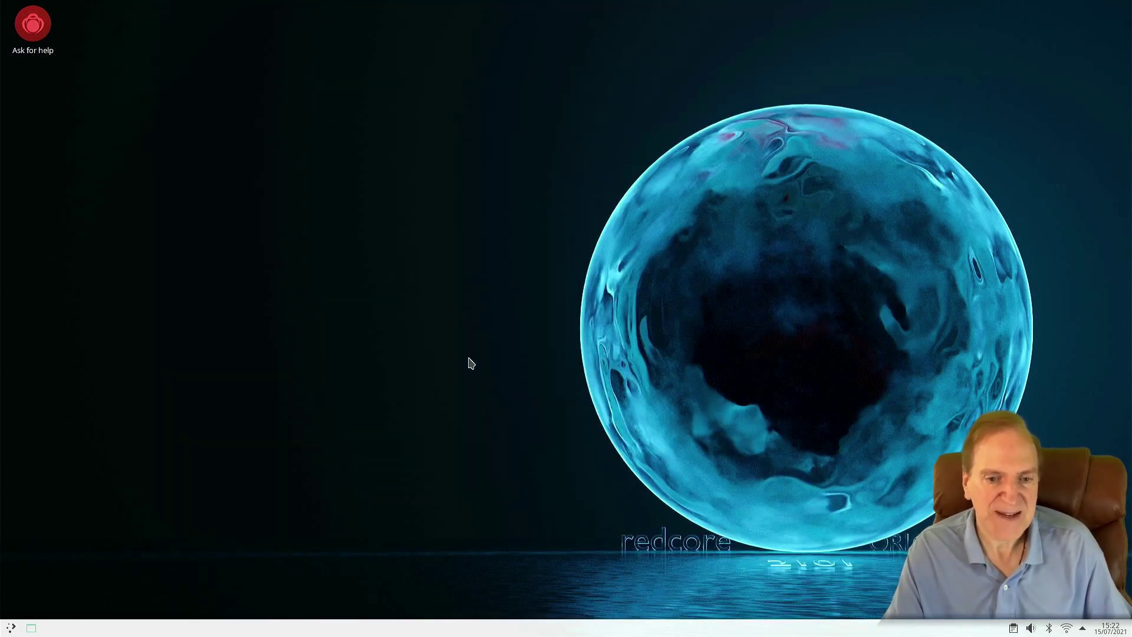
# - Launch System Settings from the application launcher's favourites
pyautogui.click(12, 629)
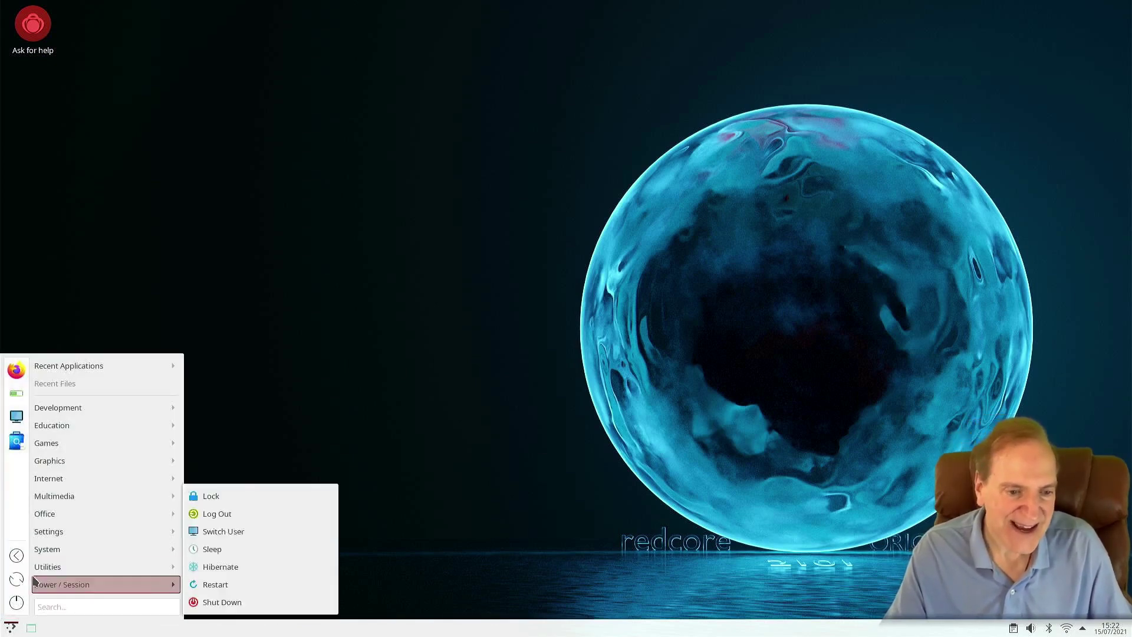
pyautogui.moveTo(48, 554)
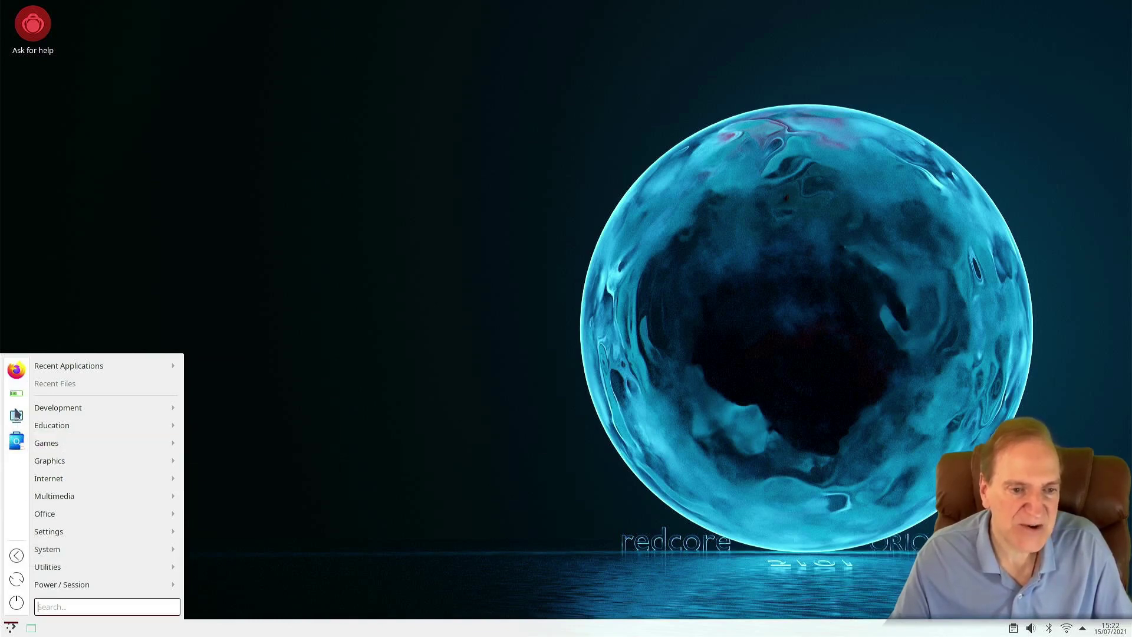
pyautogui.click(17, 393)
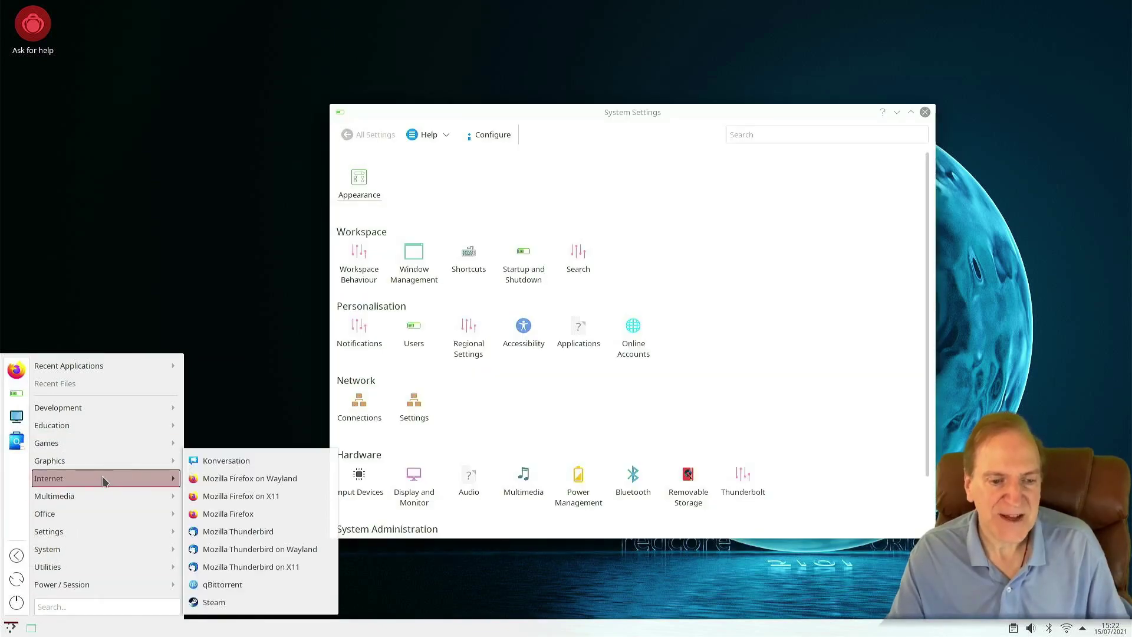
# - Look through the launcher's application categories and open the Home folder in the Dolphin file manager
pyautogui.moveTo(75, 445)
pyautogui.moveTo(71, 407)
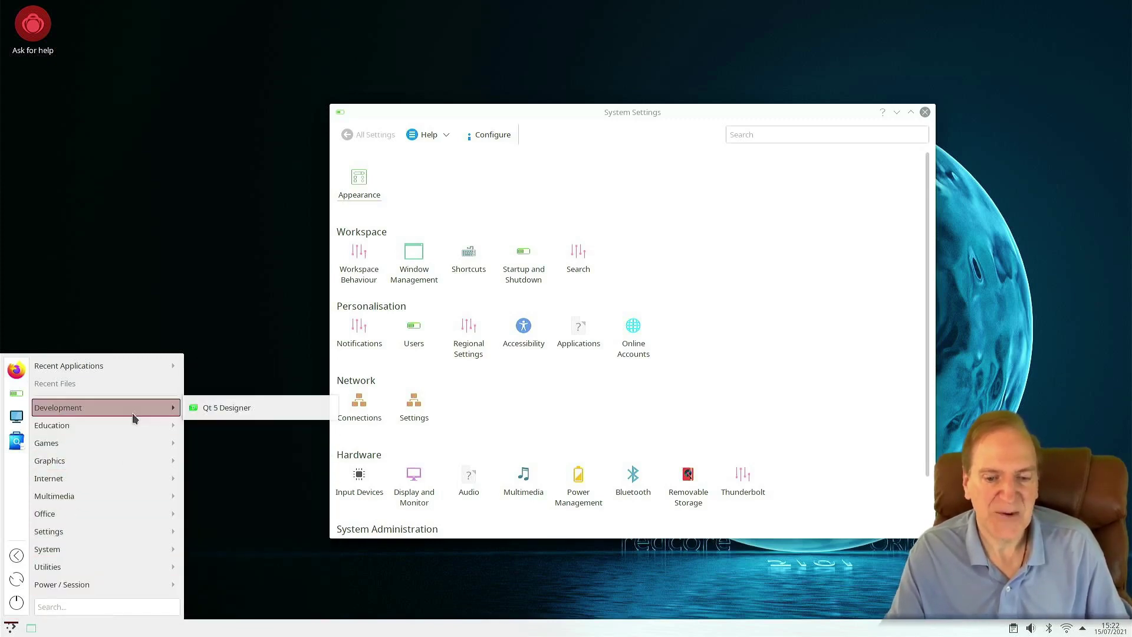
pyautogui.moveTo(112, 515)
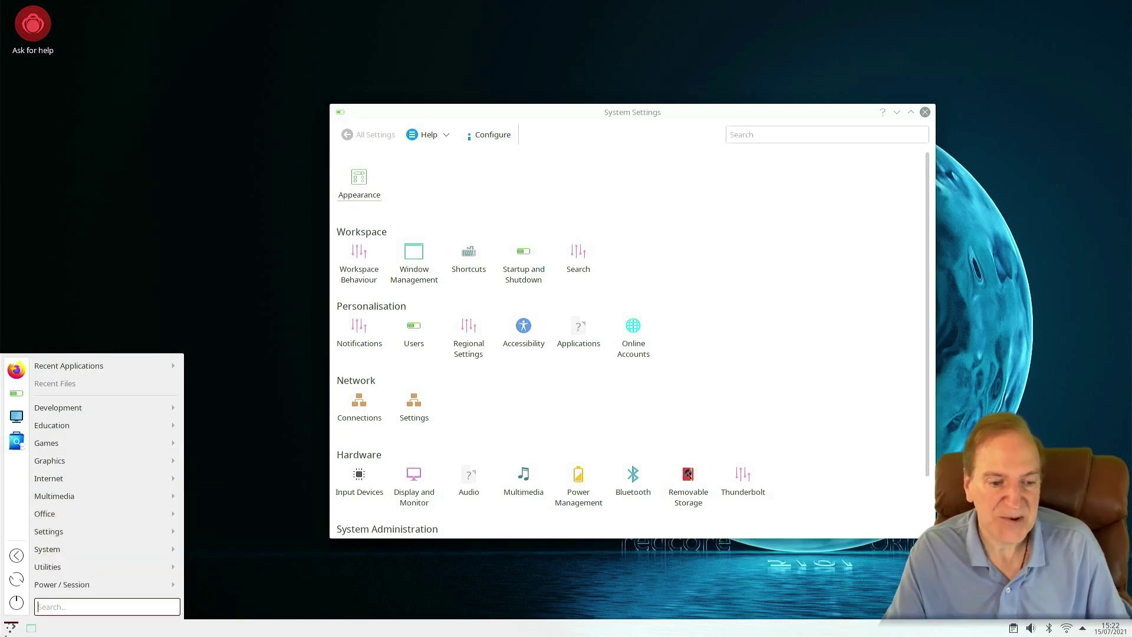
pyautogui.press('super+e')
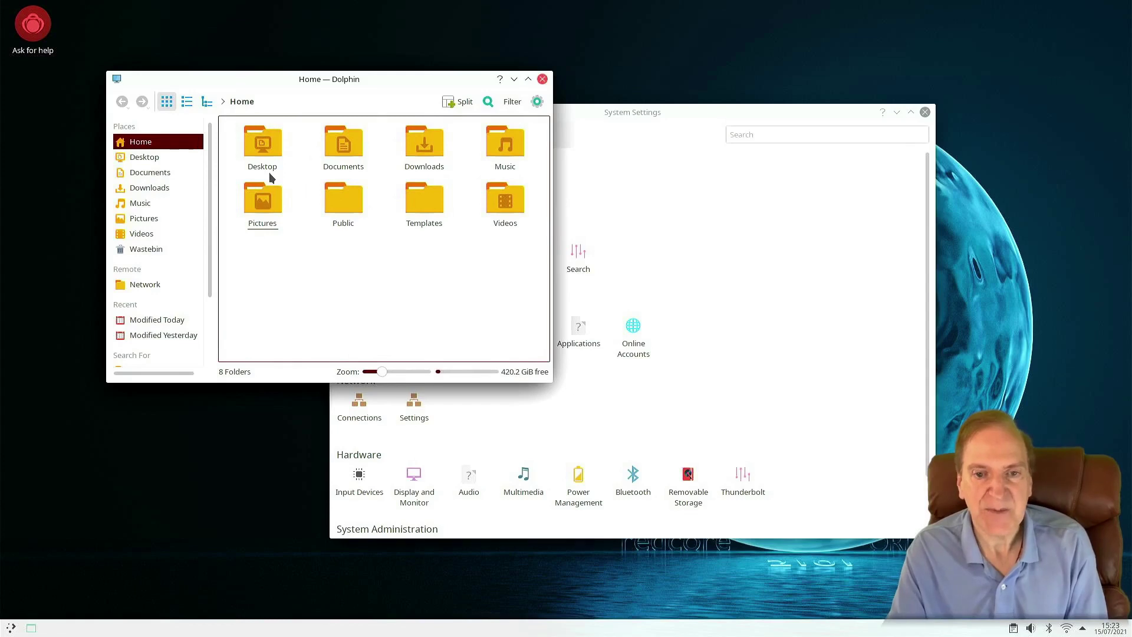
# - Bring System Settings to the front and review its categories down to System Administration
pyautogui.click(638, 312)
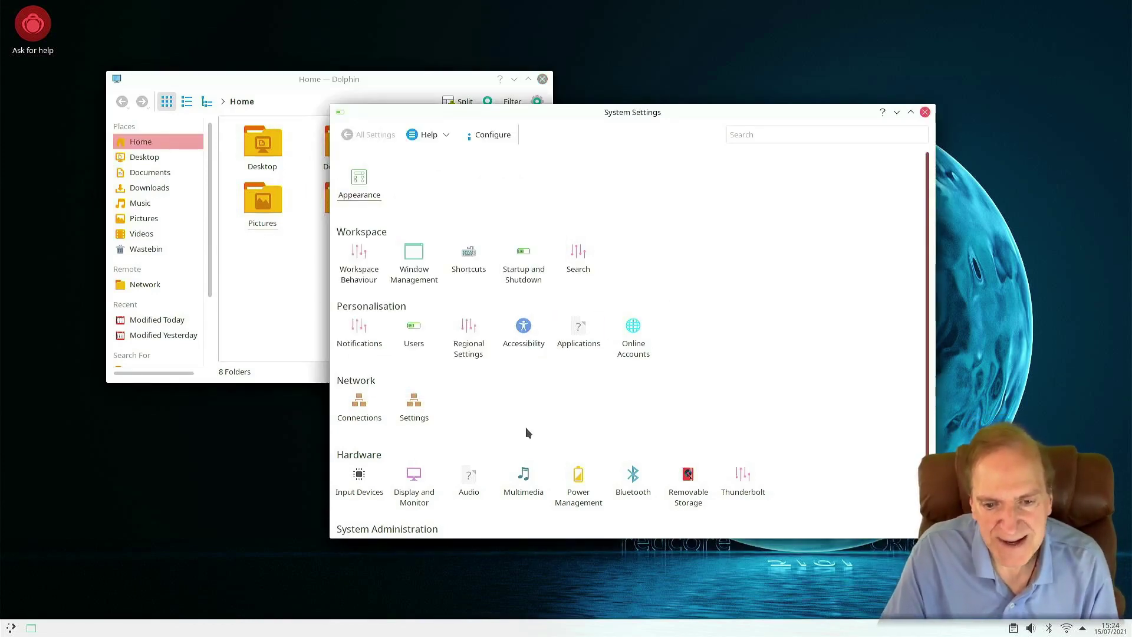
pyautogui.scroll(-1, 521, 432)
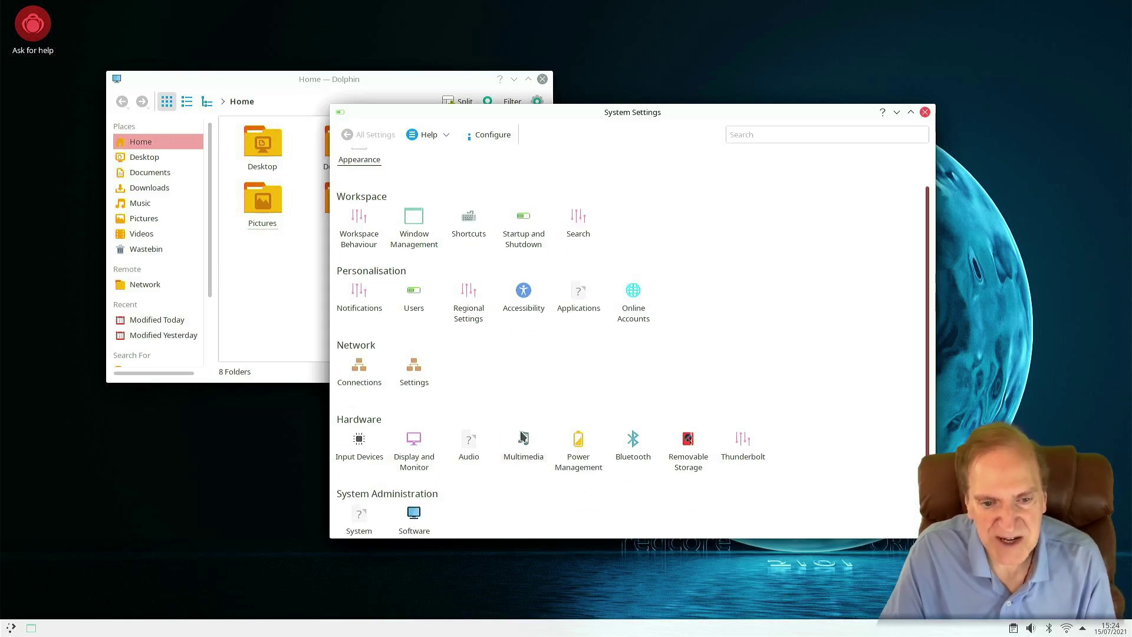
pyautogui.scroll(1, 513, 423)
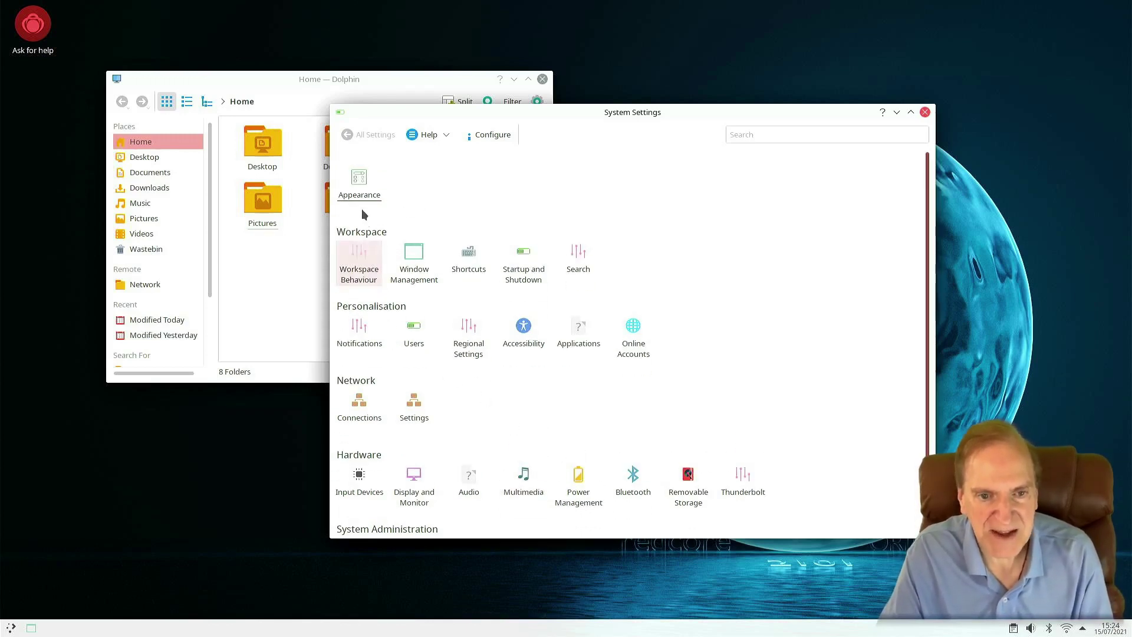
# - Apply the Hacked-Red cursor theme in the Appearance settings and return to the settings overview
pyautogui.click(368, 182)
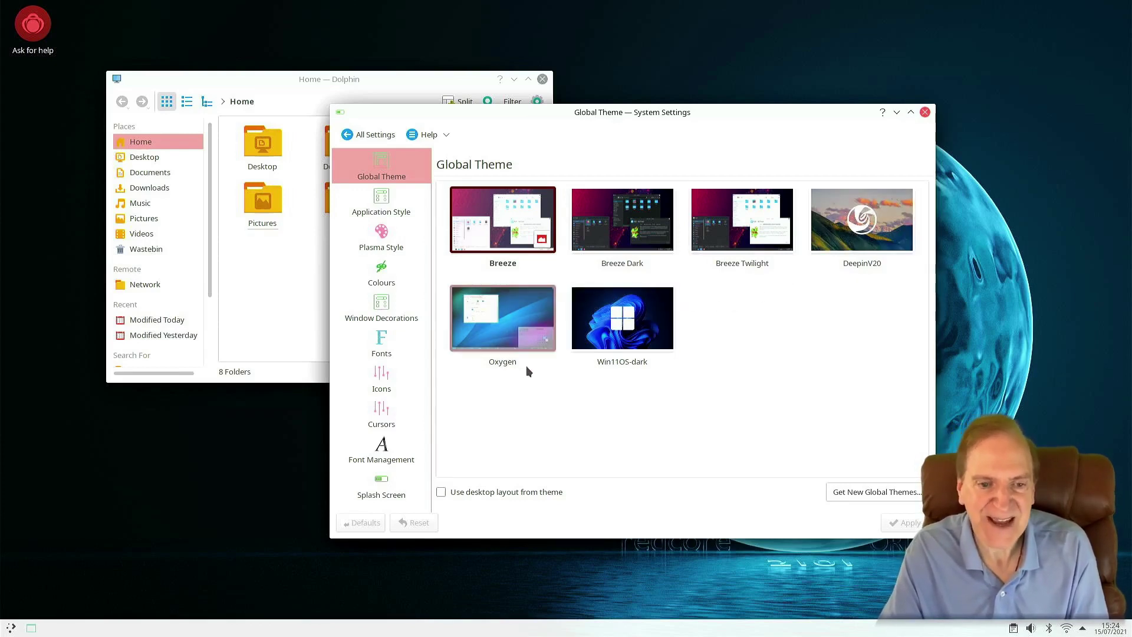
pyautogui.click(382, 410)
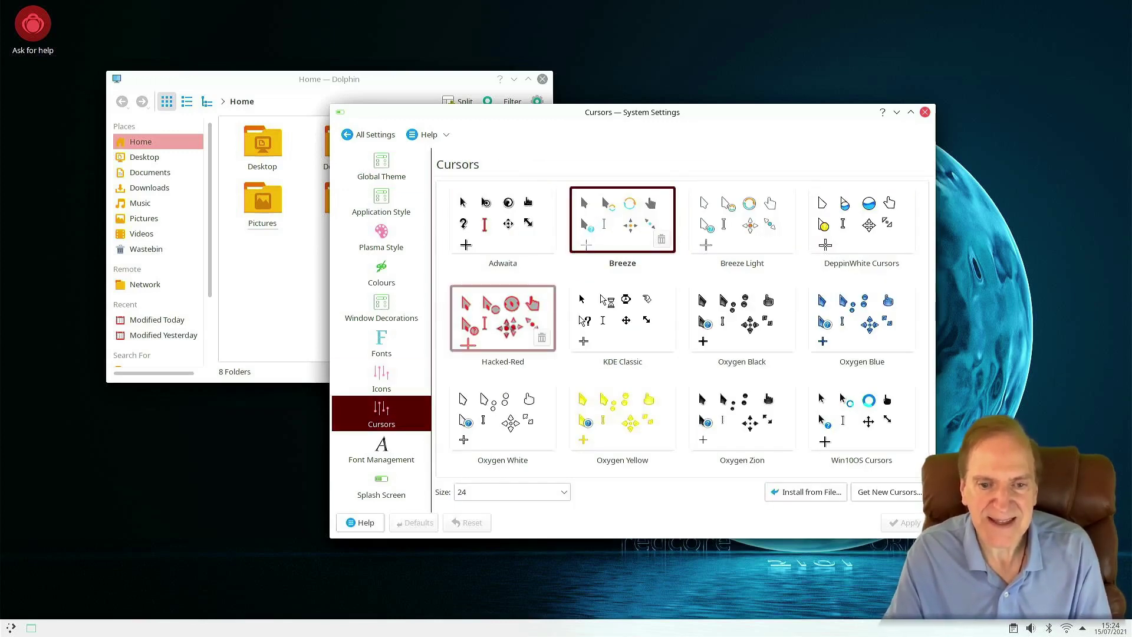
pyautogui.click(506, 328)
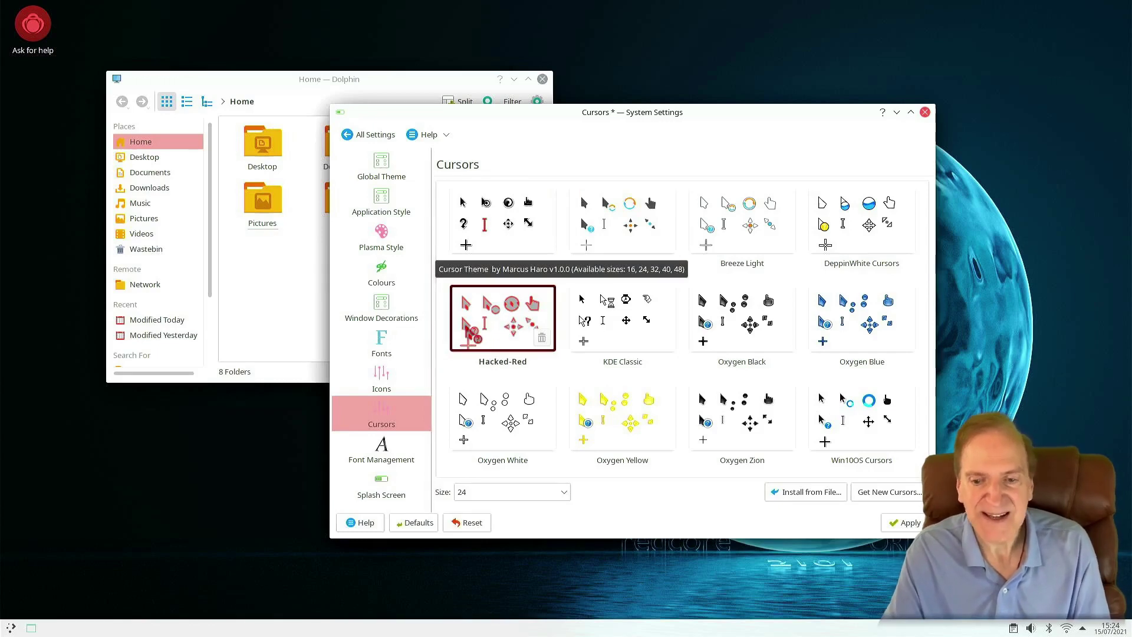
pyautogui.click(903, 524)
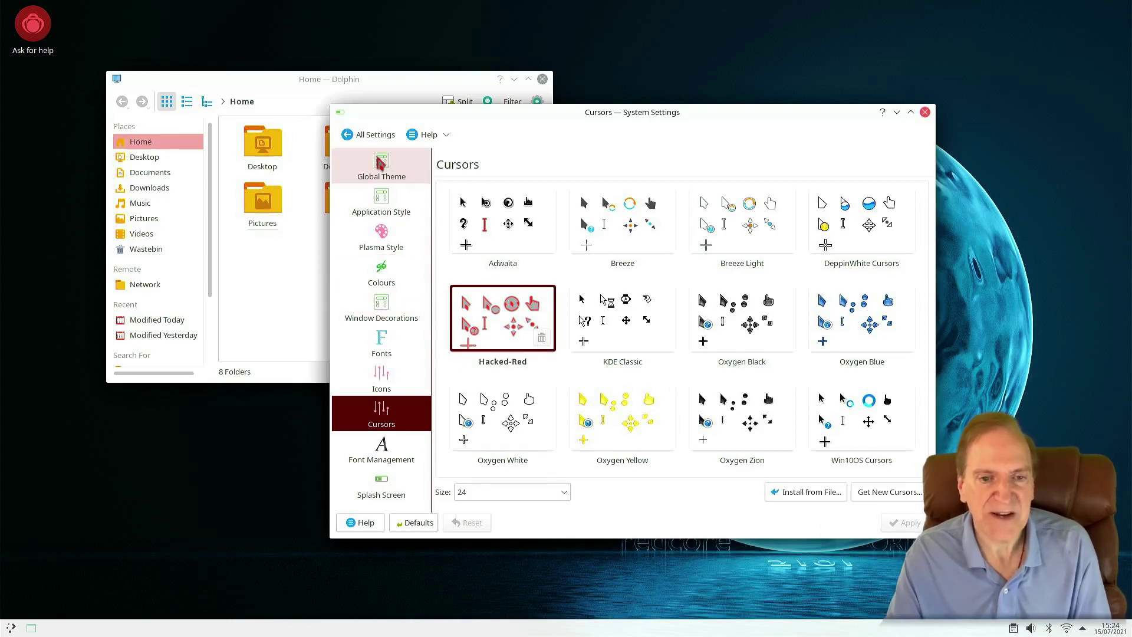
pyautogui.click(369, 134)
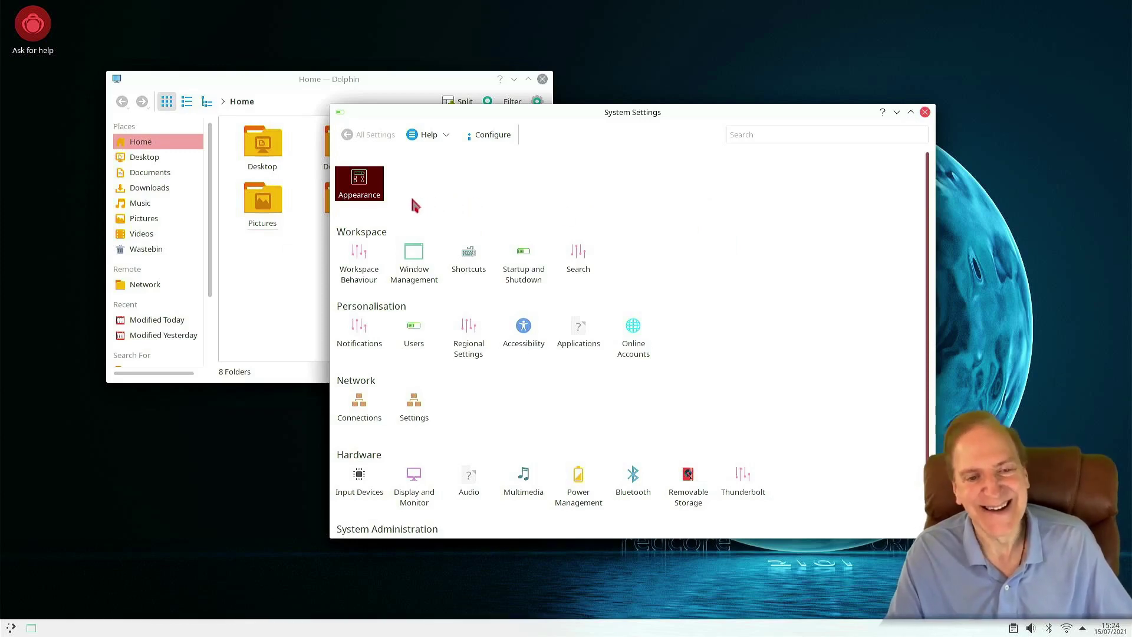
# - Search the downloadable global themes for "big sur", browse the results, and close the download window
pyautogui.click(360, 184)
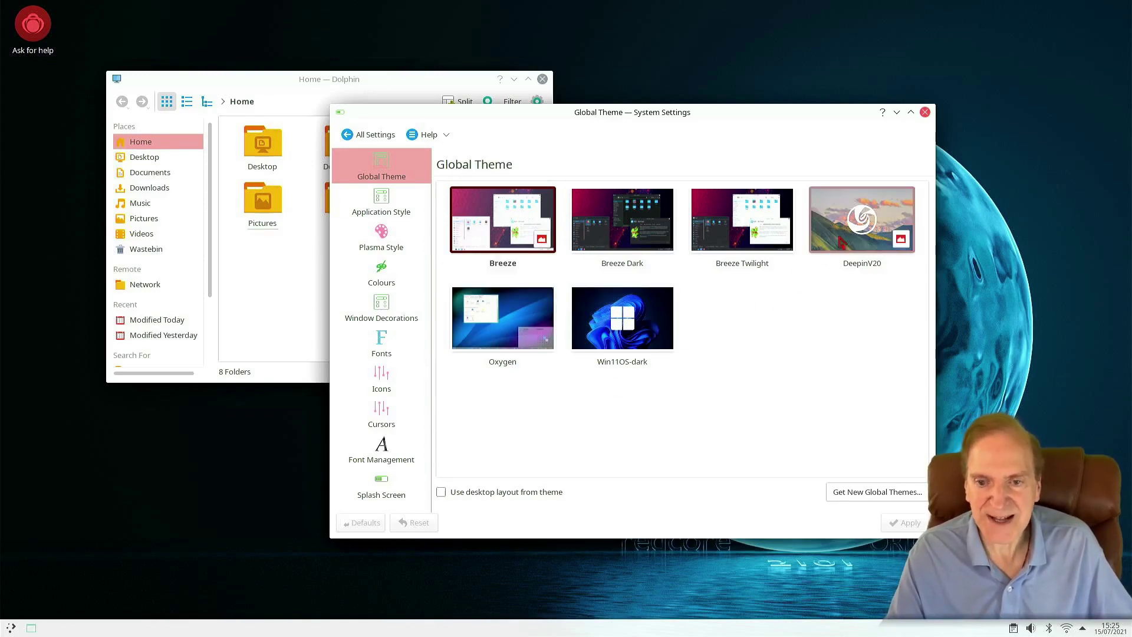
pyautogui.click(849, 493)
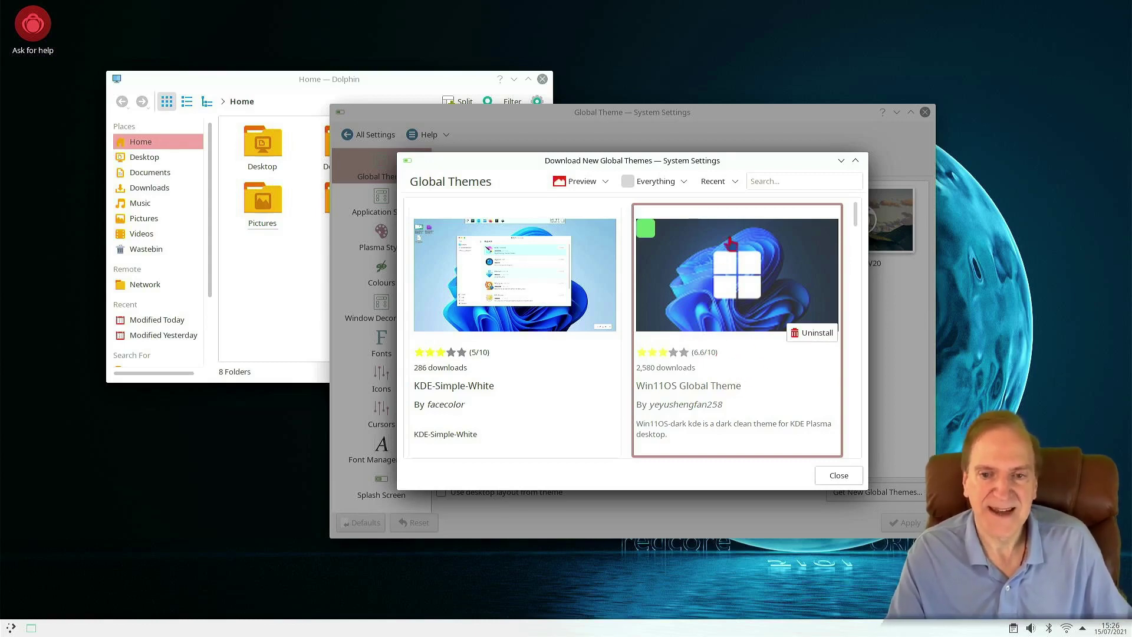
pyautogui.click(774, 177)
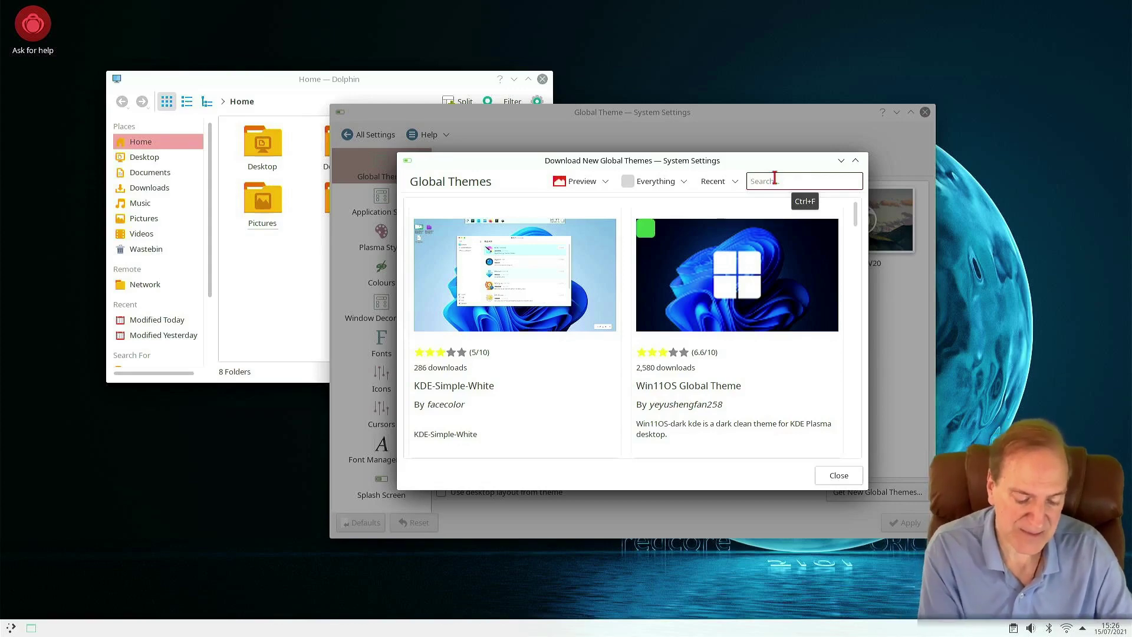
pyautogui.write('n')
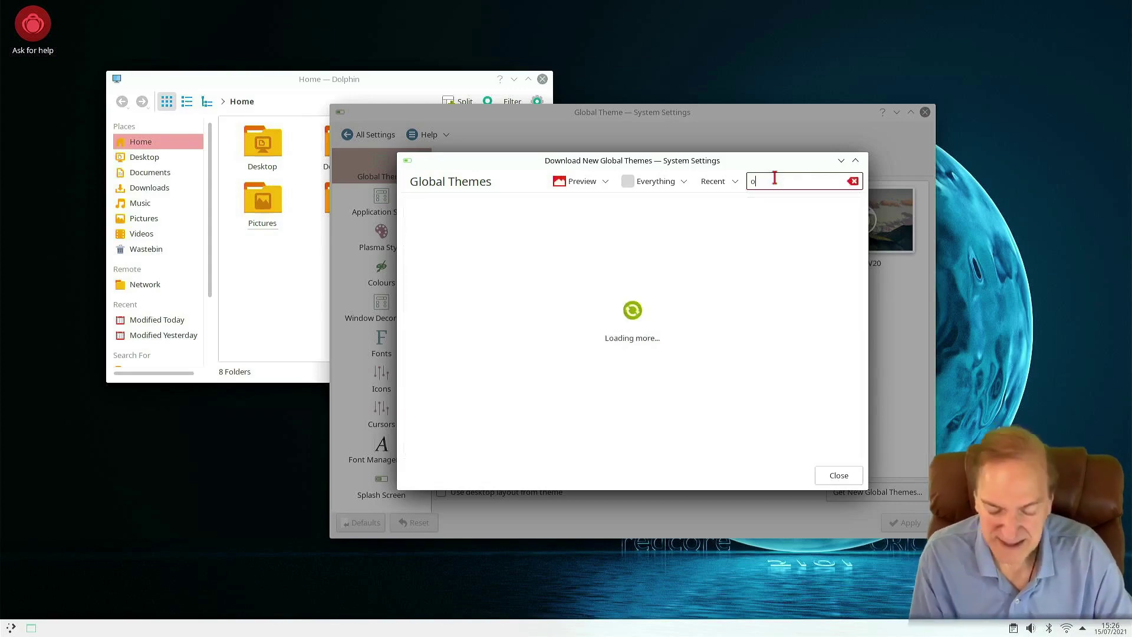
pyautogui.press('BackSpace')
pyautogui.write('bl')
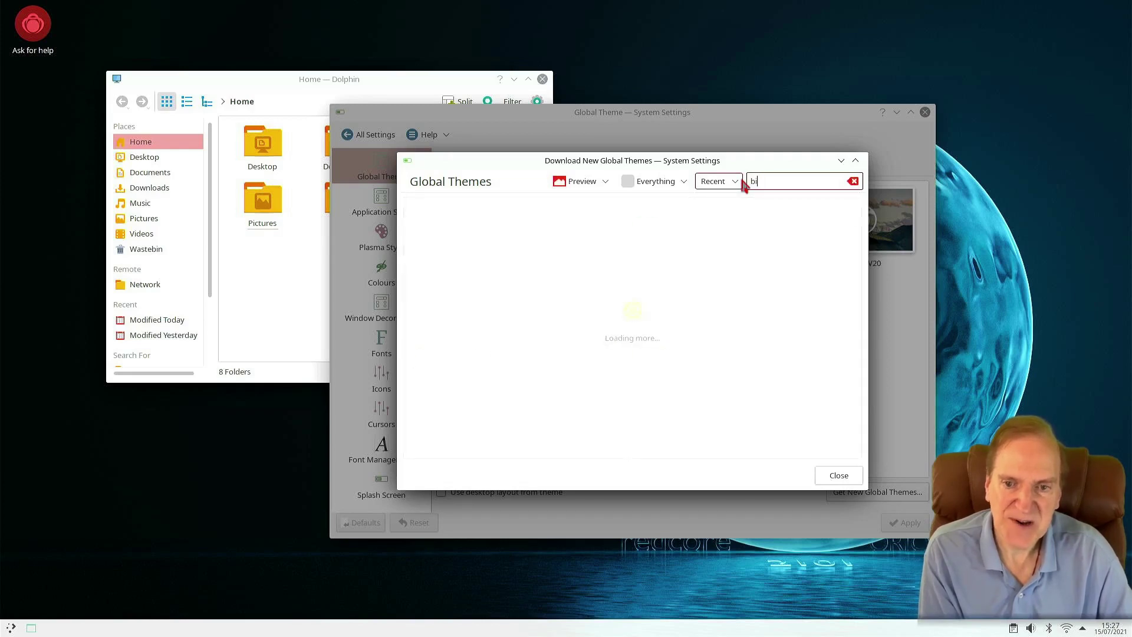
pyautogui.write('g sur')
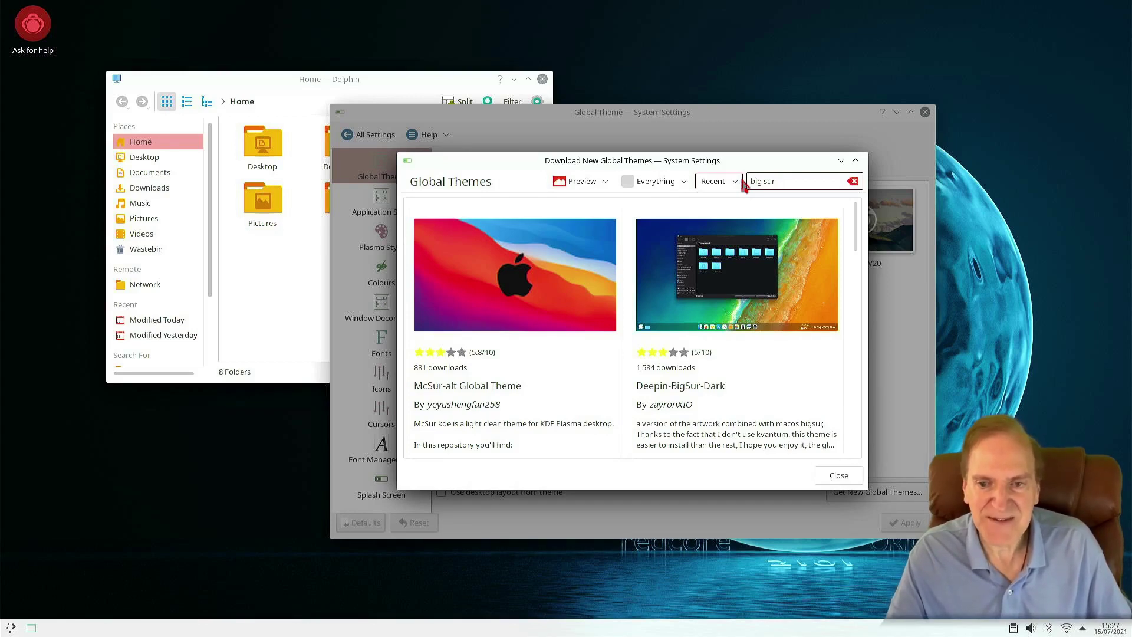
pyautogui.scroll(-5, 540, 360)
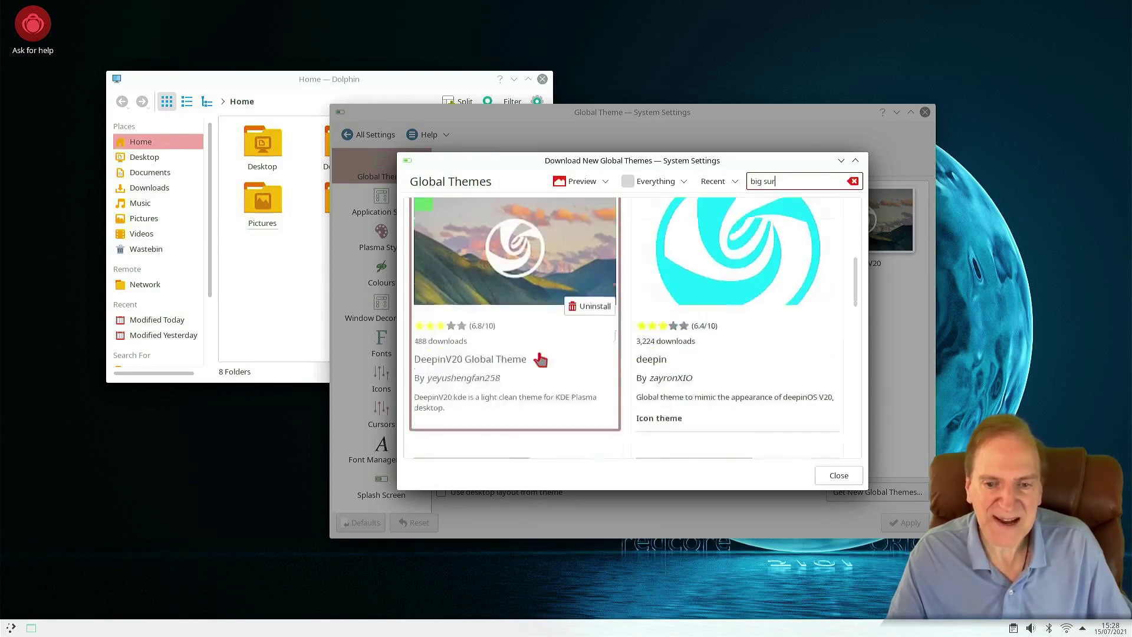
pyautogui.scroll(-4, 540, 359)
pyautogui.press('Escape')
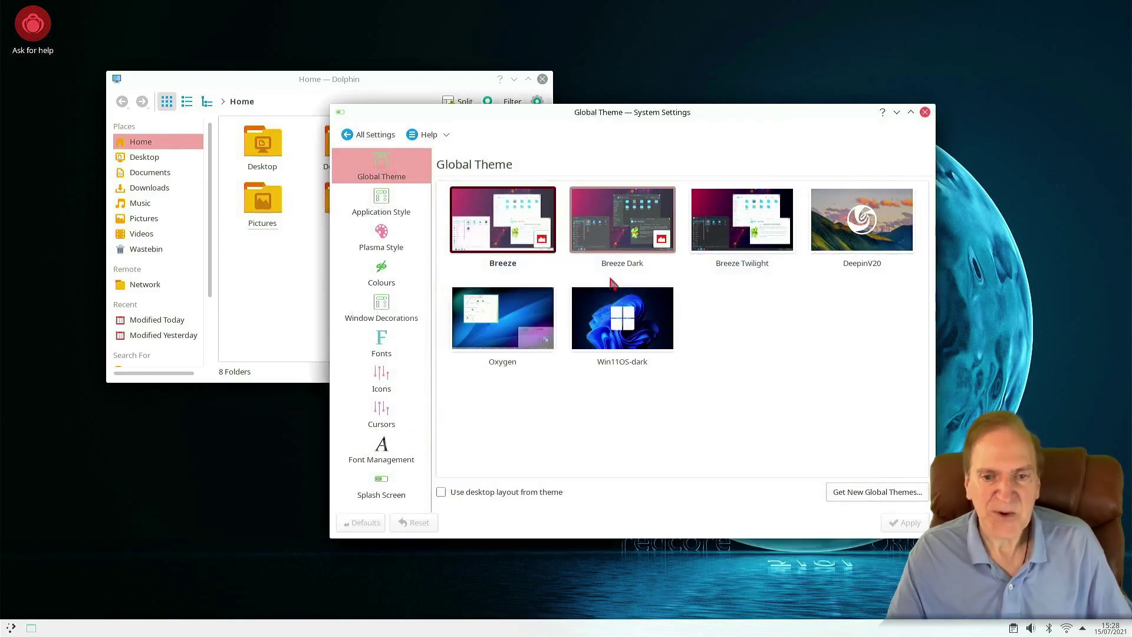
# - Apply the Win11OS-dark global theme without its desktop layout and return to the settings overview
pyautogui.click(618, 324)
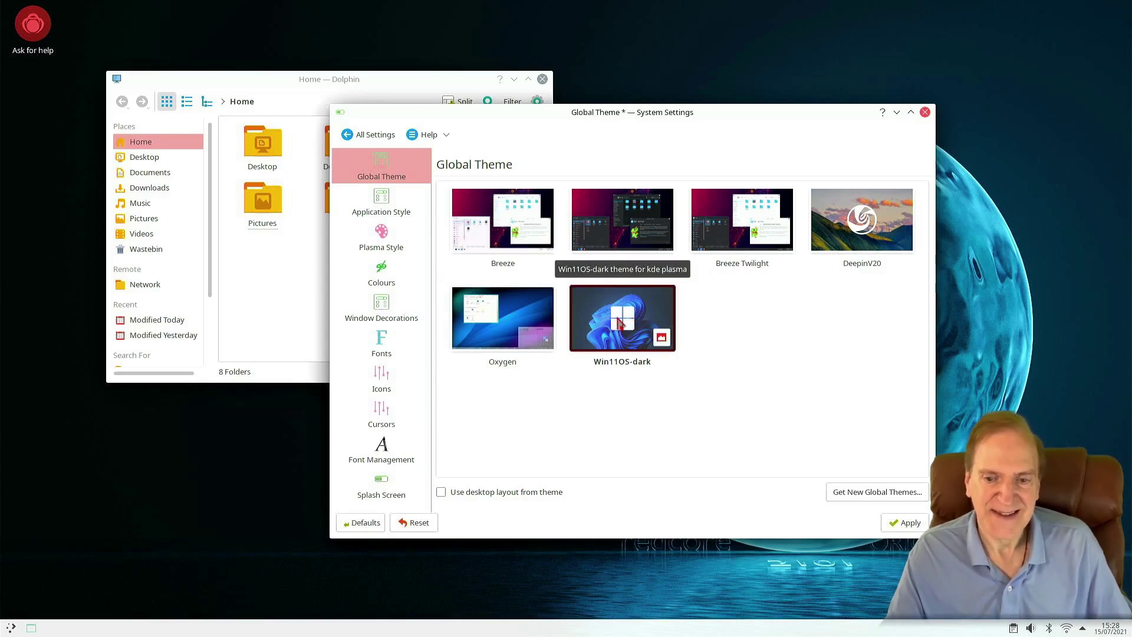
pyautogui.click(912, 523)
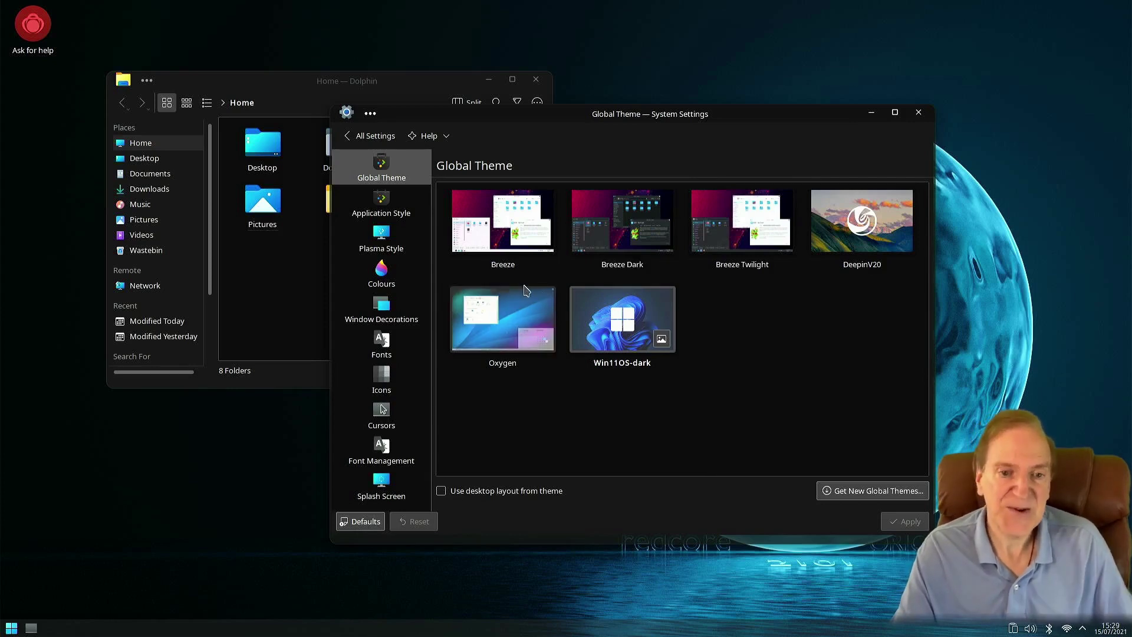
pyautogui.click(362, 136)
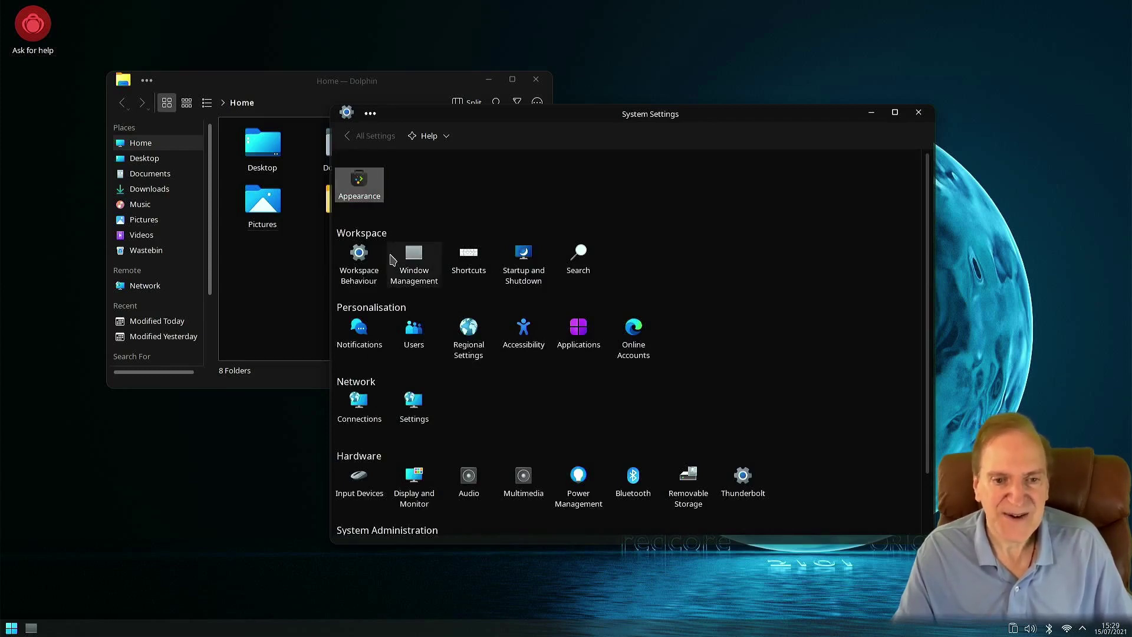
# - Review the Workspace Behaviour, Display Configuration and Compositor settings, and return to the settings overview
pyautogui.click(365, 255)
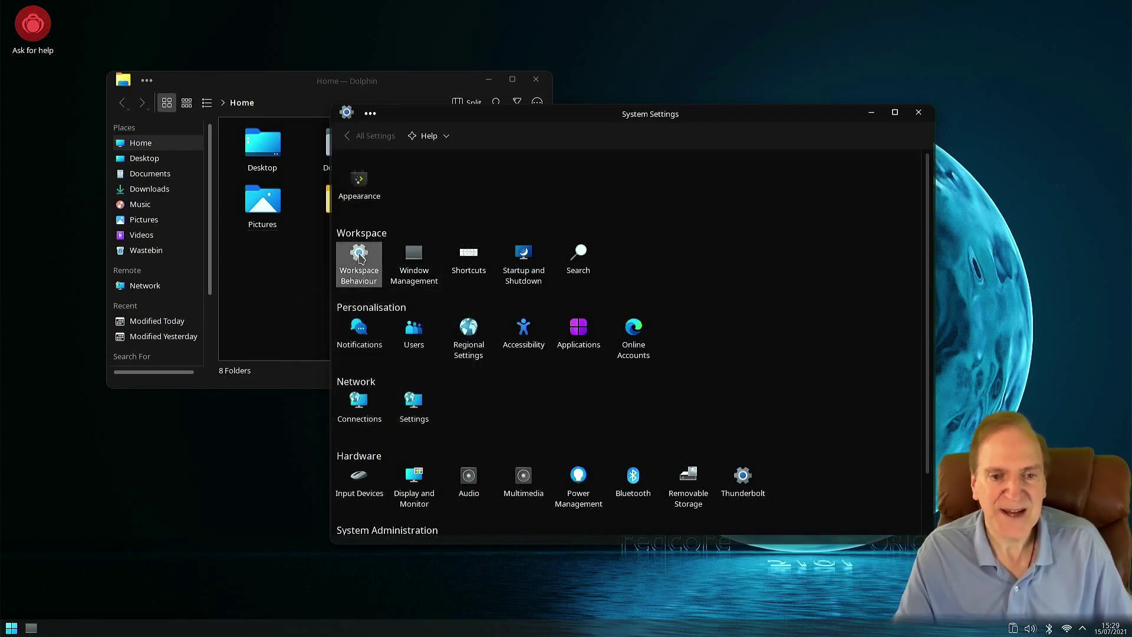
pyautogui.click(366, 136)
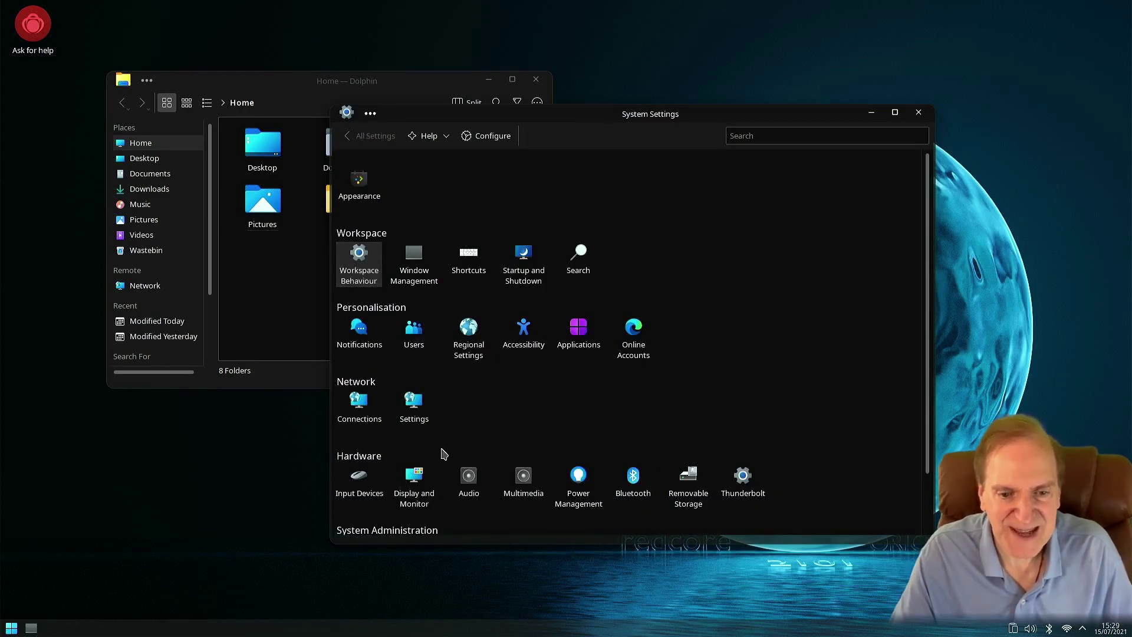
pyautogui.click(414, 481)
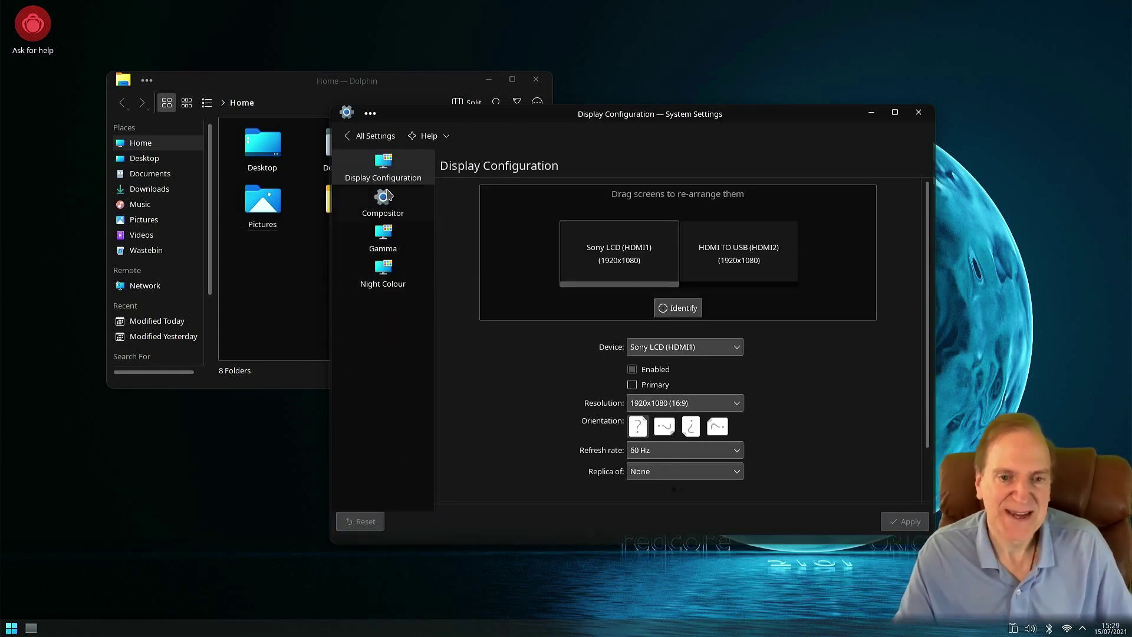
pyautogui.click(380, 208)
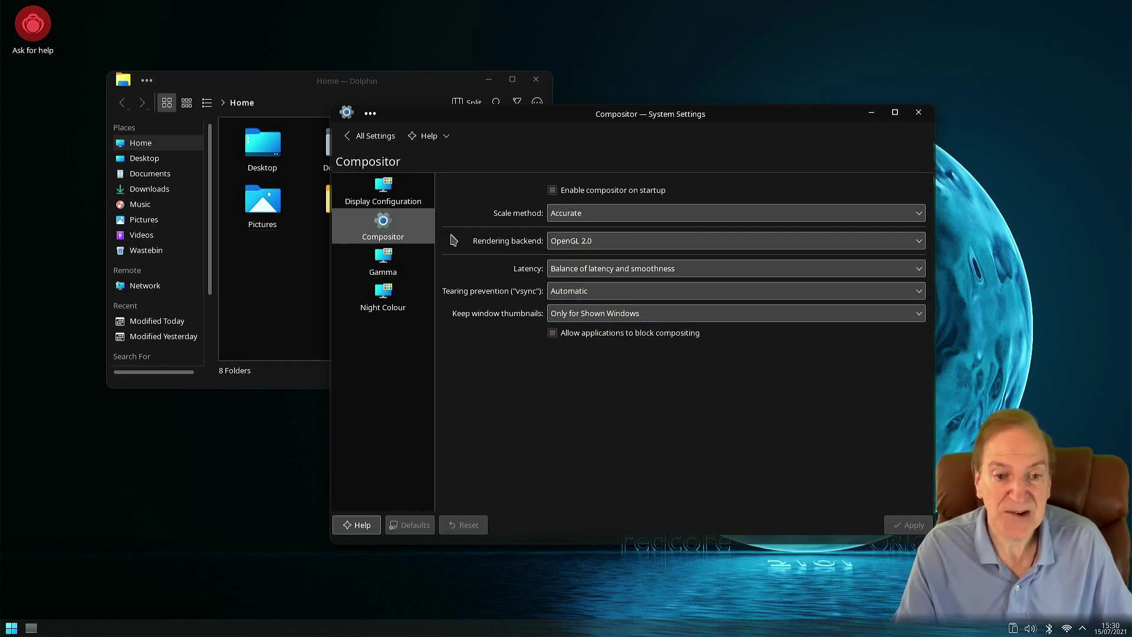
pyautogui.click(351, 141)
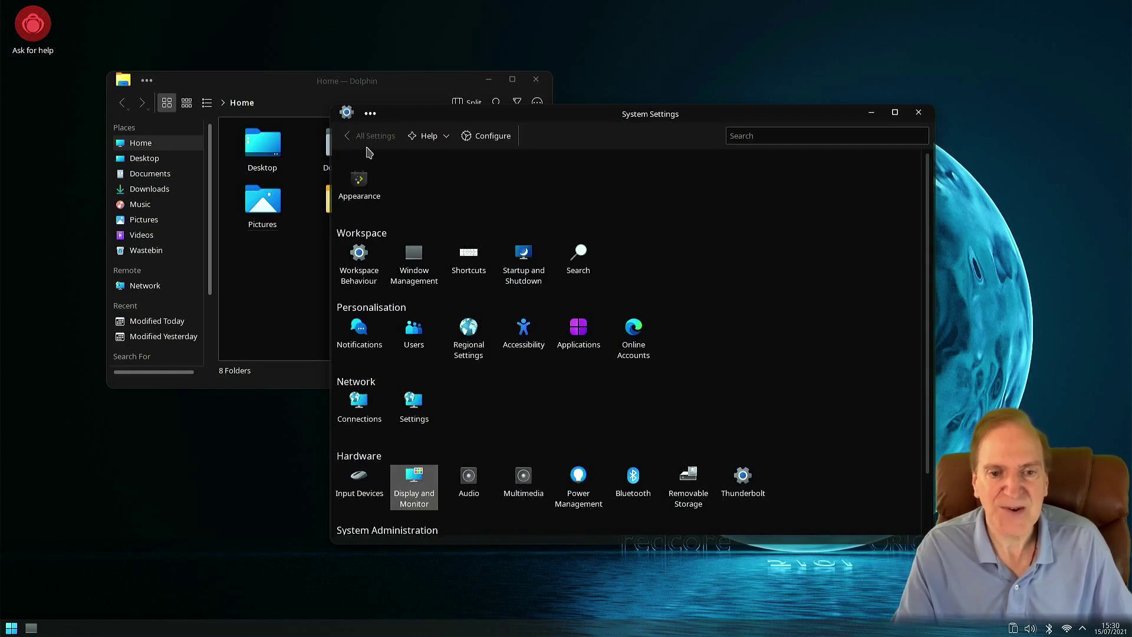
# - Look through the Settings, Games and Education application categories, open a second Dolphin window and reposition it over System Settings
pyautogui.click(11, 628)
pyautogui.moveTo(71, 532)
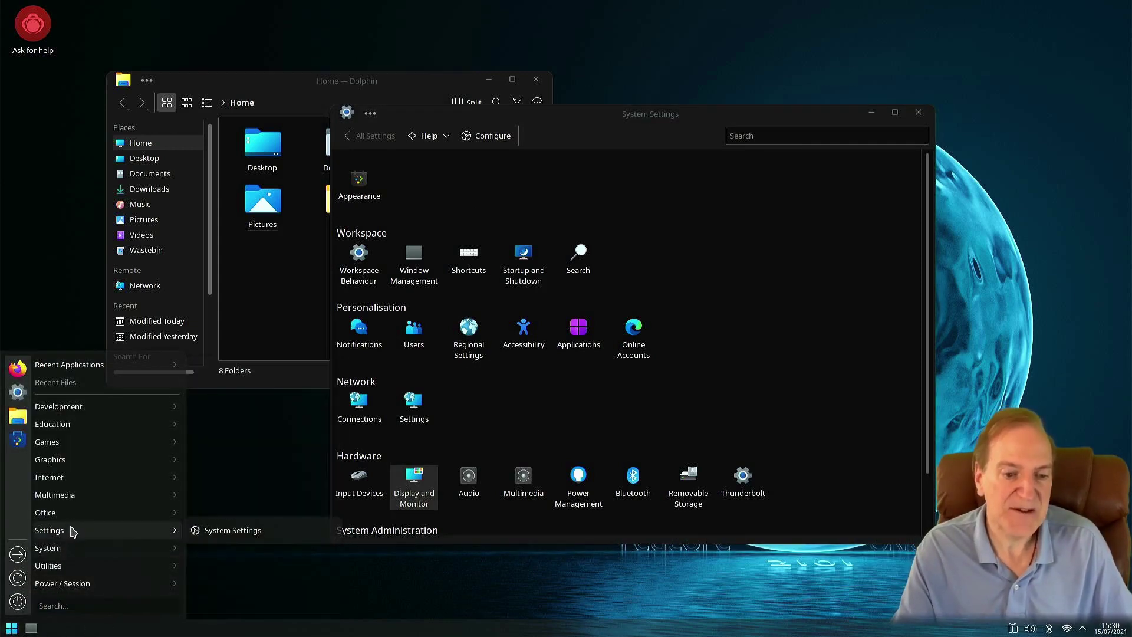
pyautogui.moveTo(65, 449)
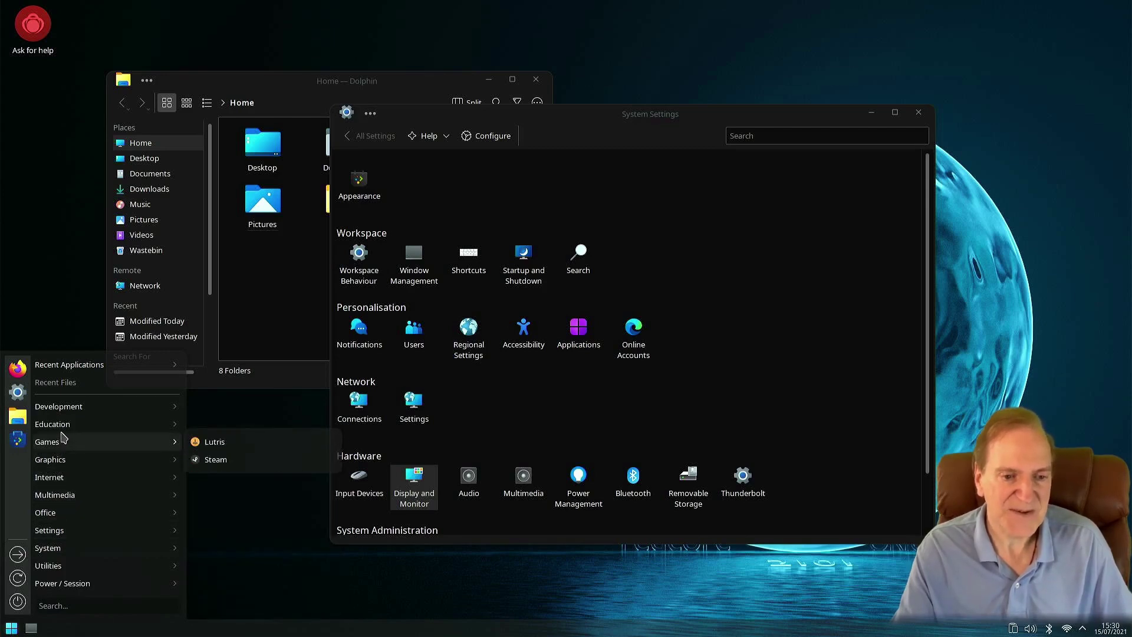
pyautogui.moveTo(62, 428)
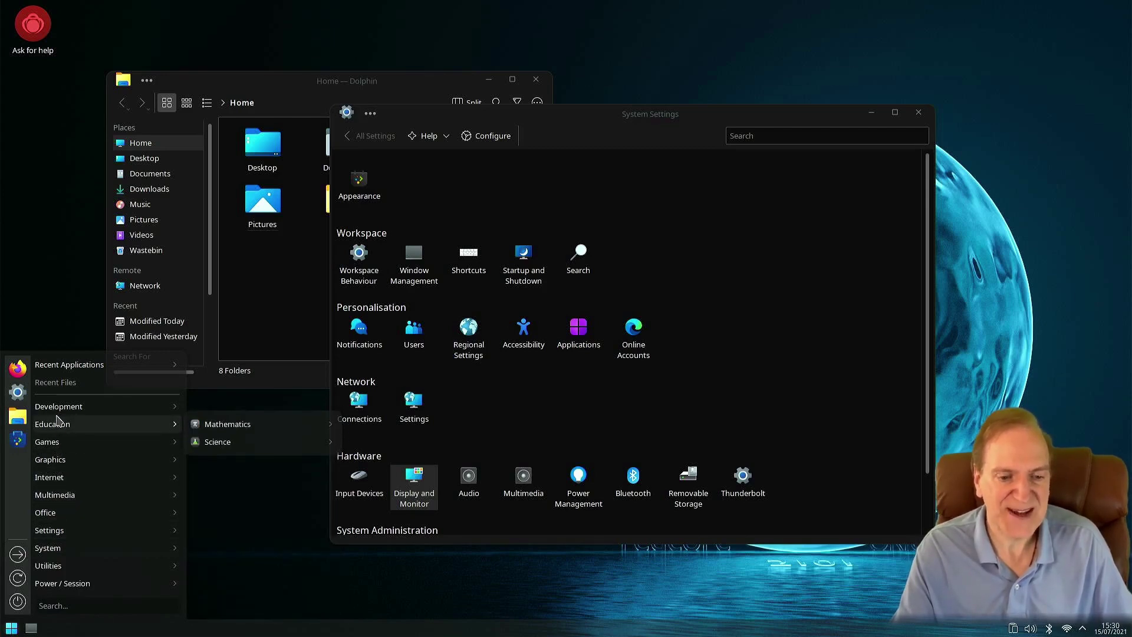
pyautogui.click(18, 416)
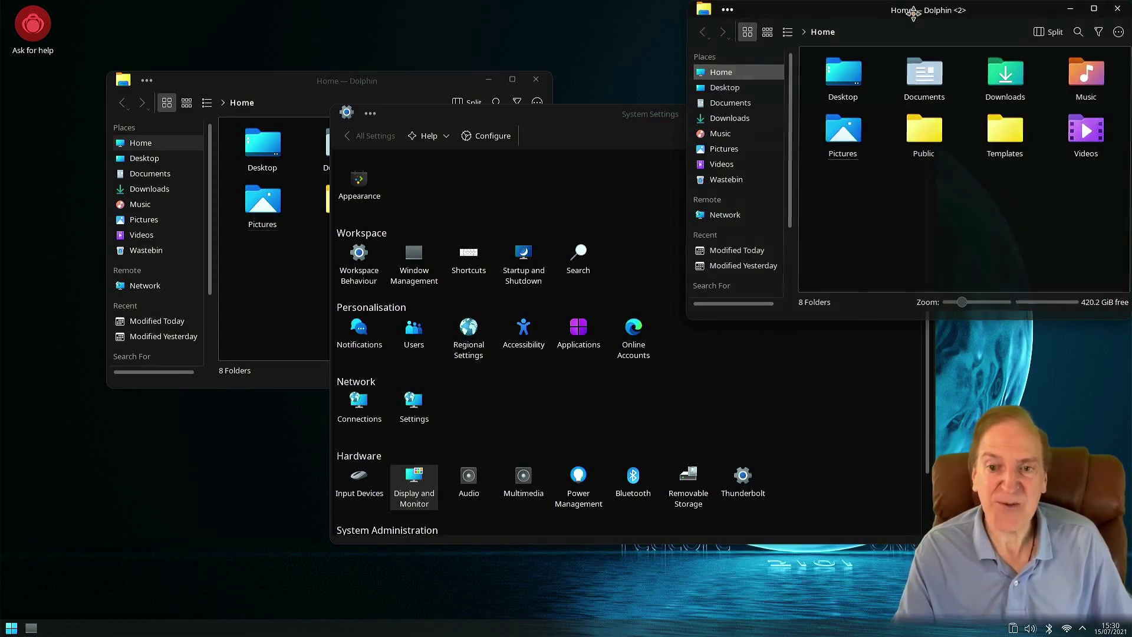
pyautogui.moveTo(918, 18); pyautogui.dragTo(849, 43)
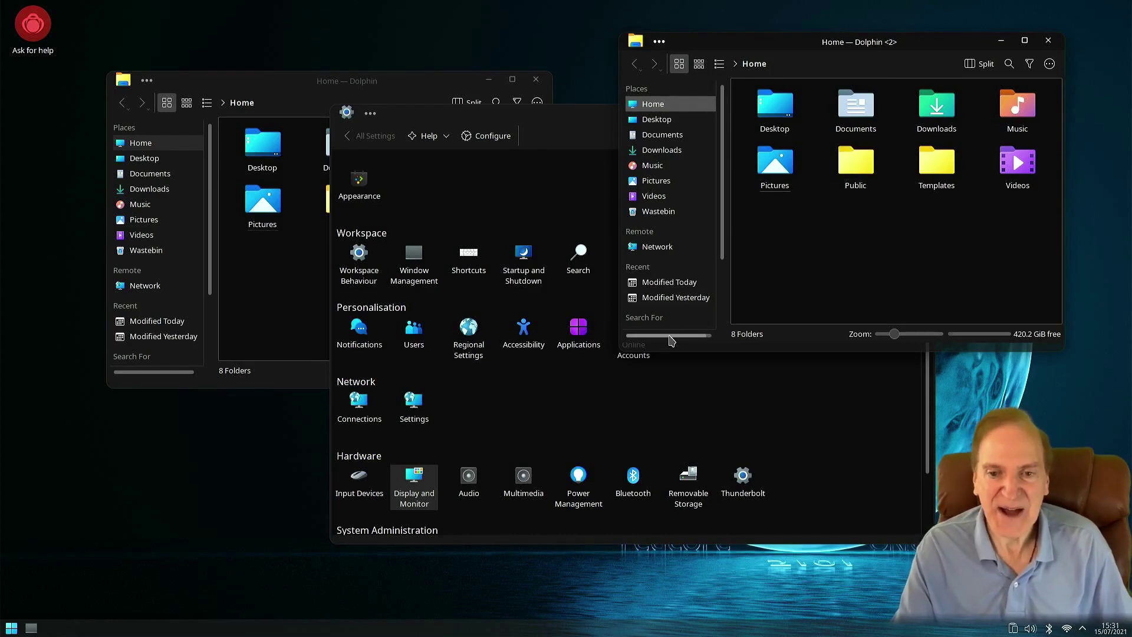
# - Bring System Settings to the front and apply the DeepinV20 global theme without its desktop layout
pyautogui.click(649, 406)
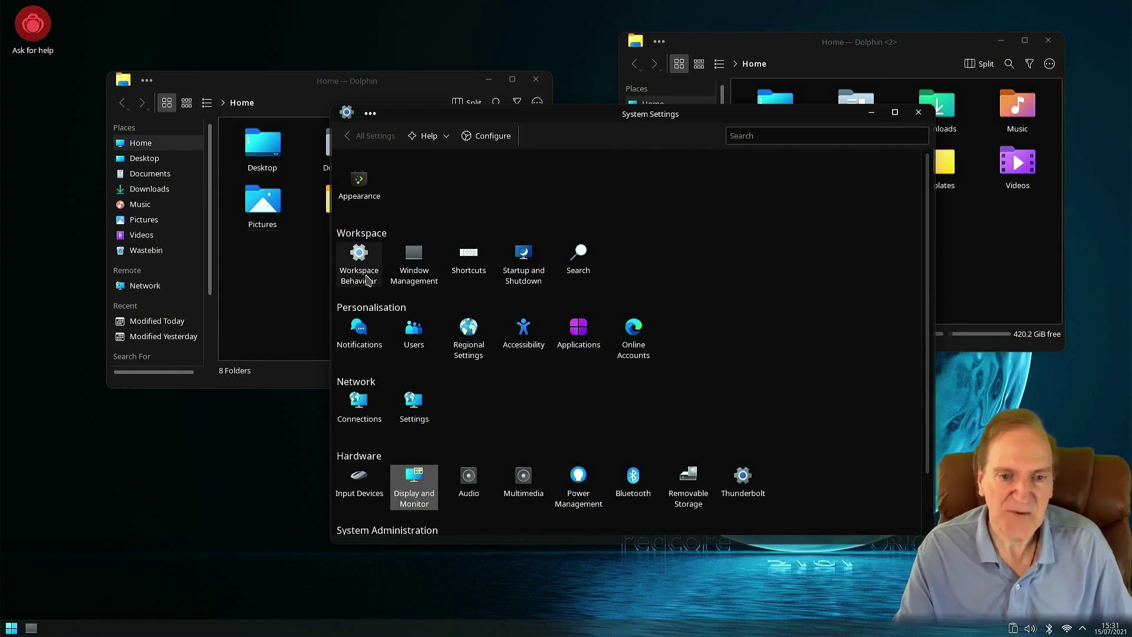
pyautogui.click(365, 183)
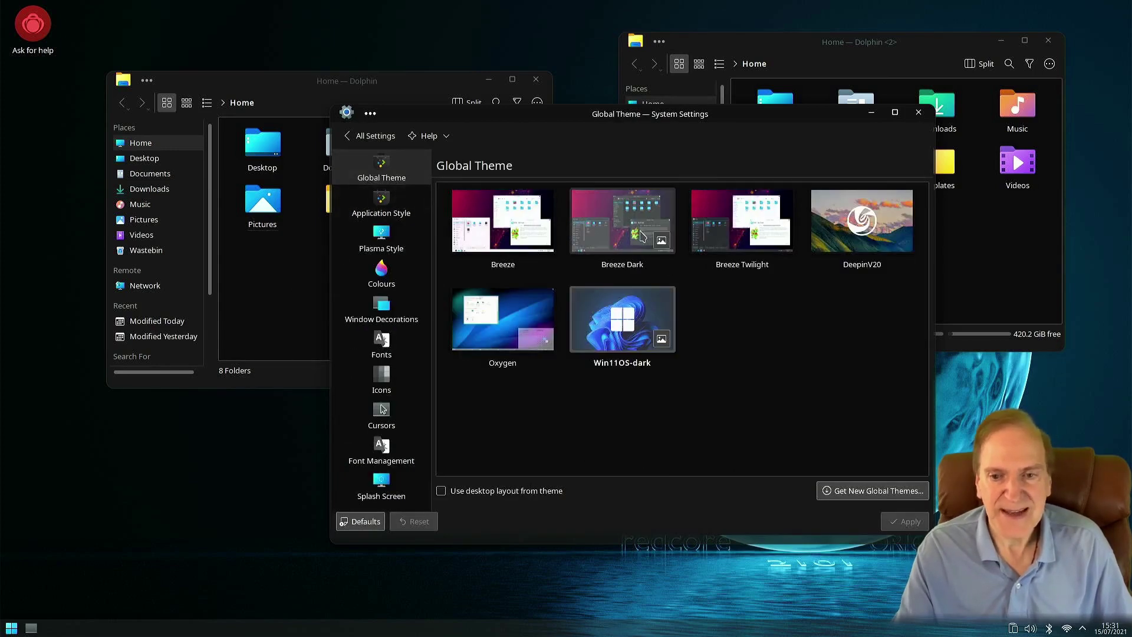
pyautogui.click(839, 229)
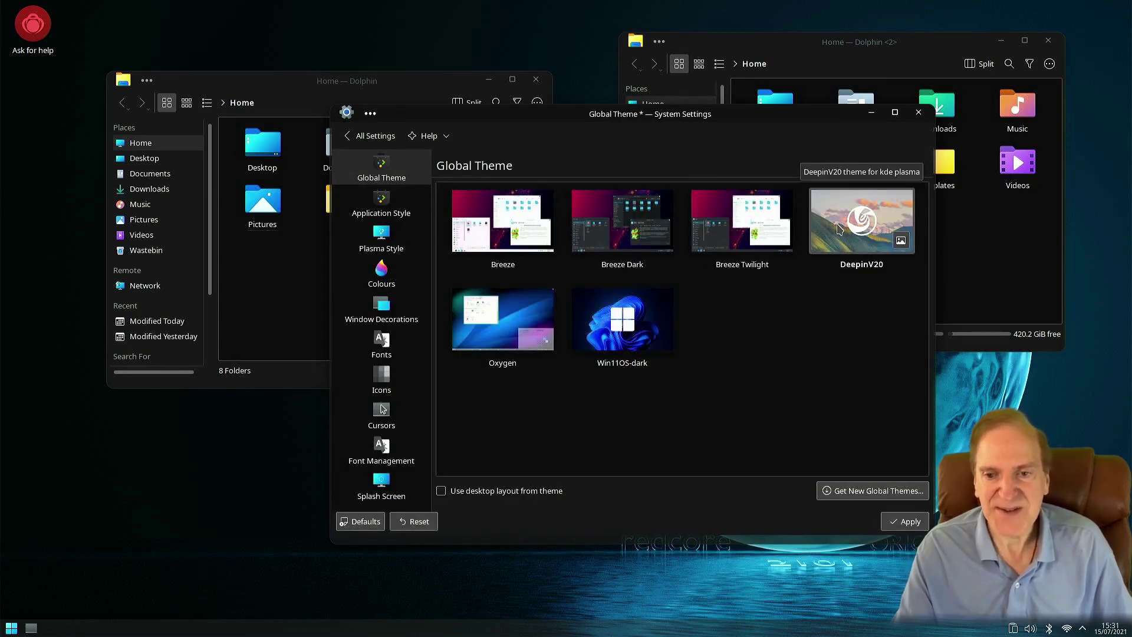
pyautogui.click(907, 524)
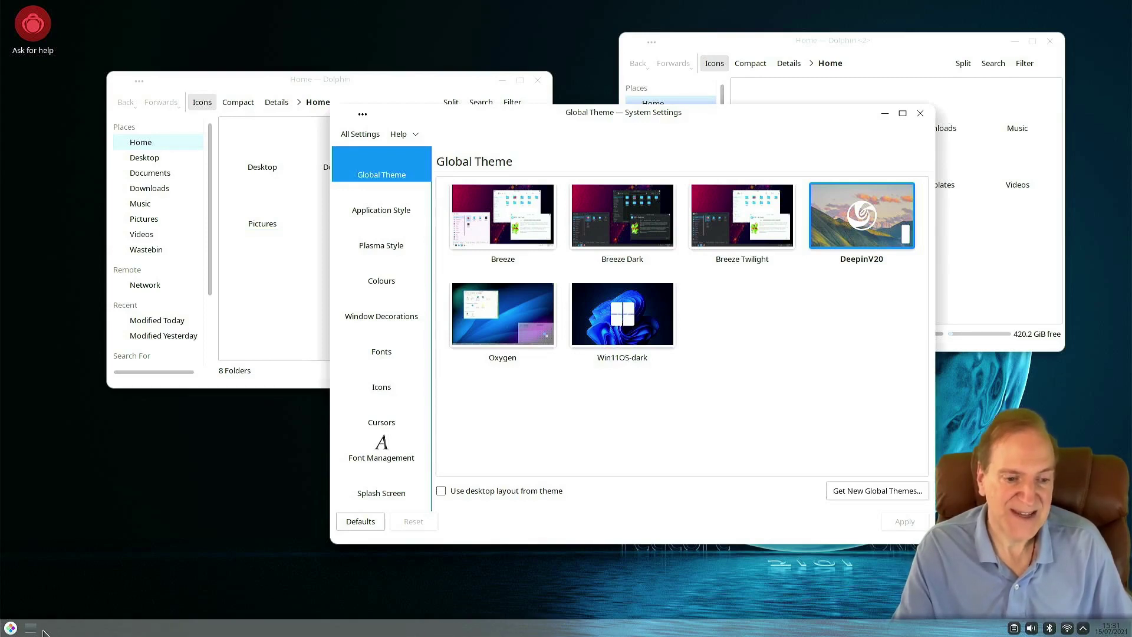
# - Check the restyled application menu and switch the launcher to the Application Dashboard alternative
pyautogui.click(11, 626)
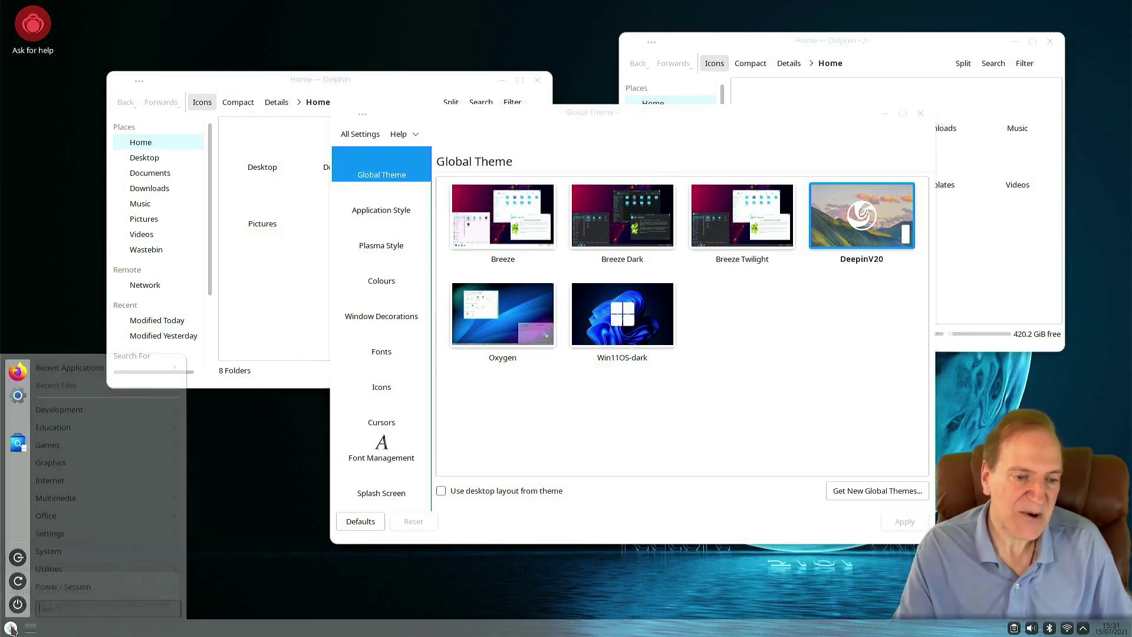
pyautogui.click(10, 628)
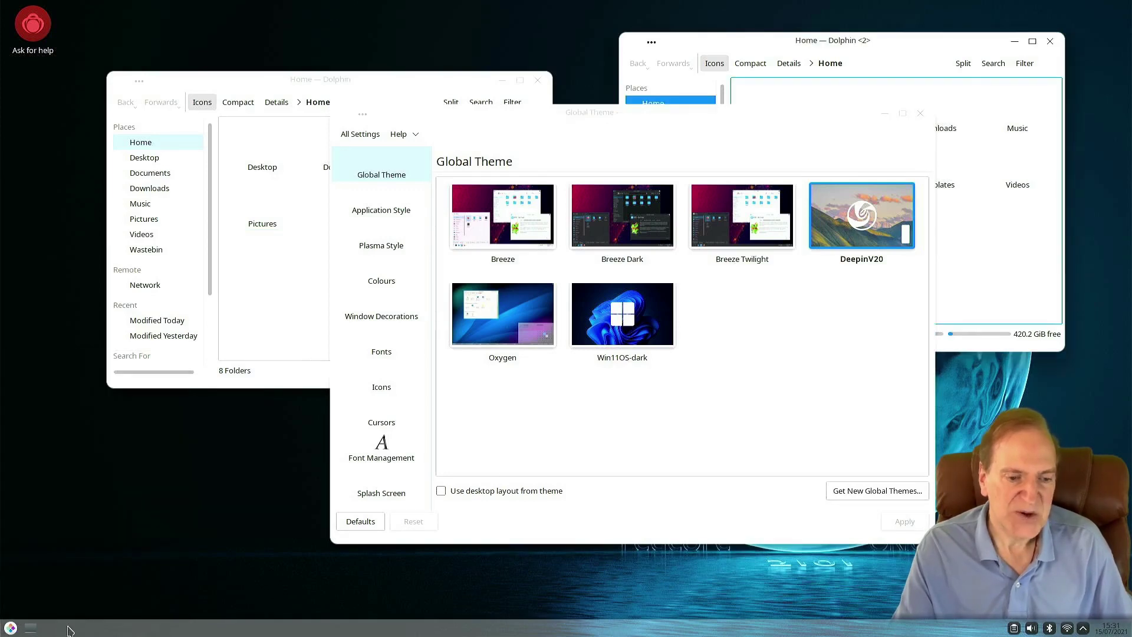
pyautogui.rightClick(70, 630)
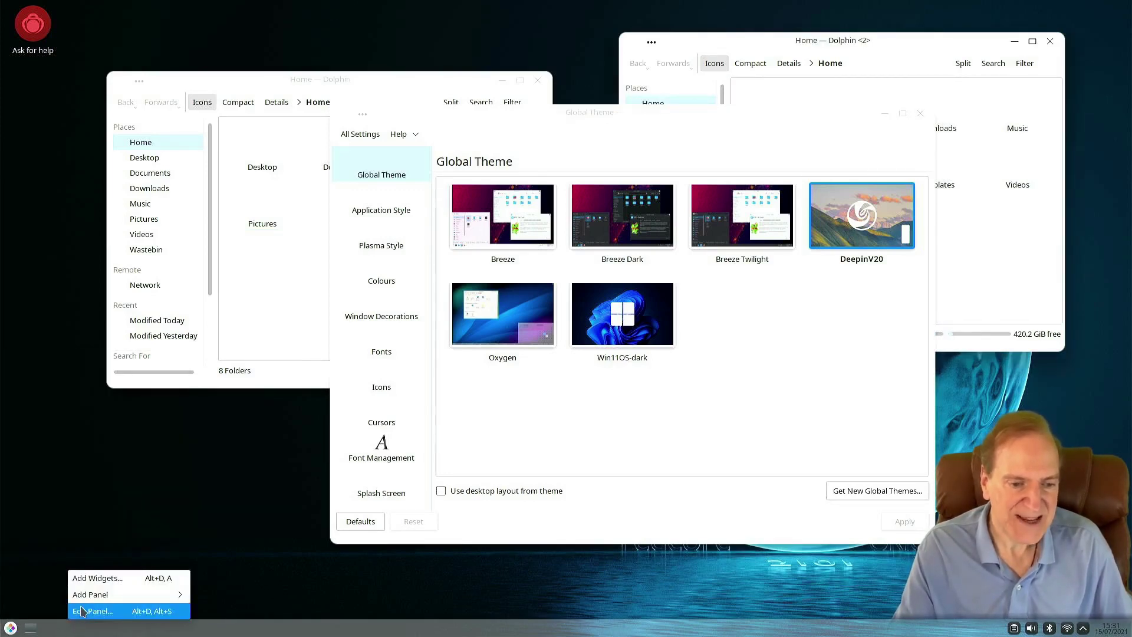
pyautogui.rightClick(11, 628)
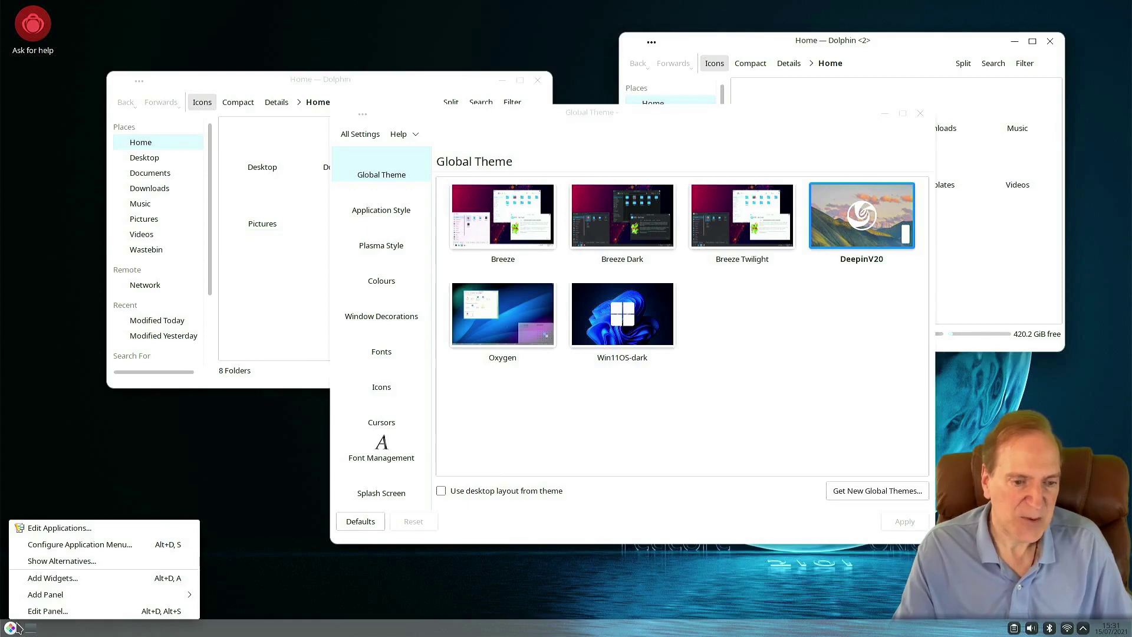
pyautogui.click(48, 567)
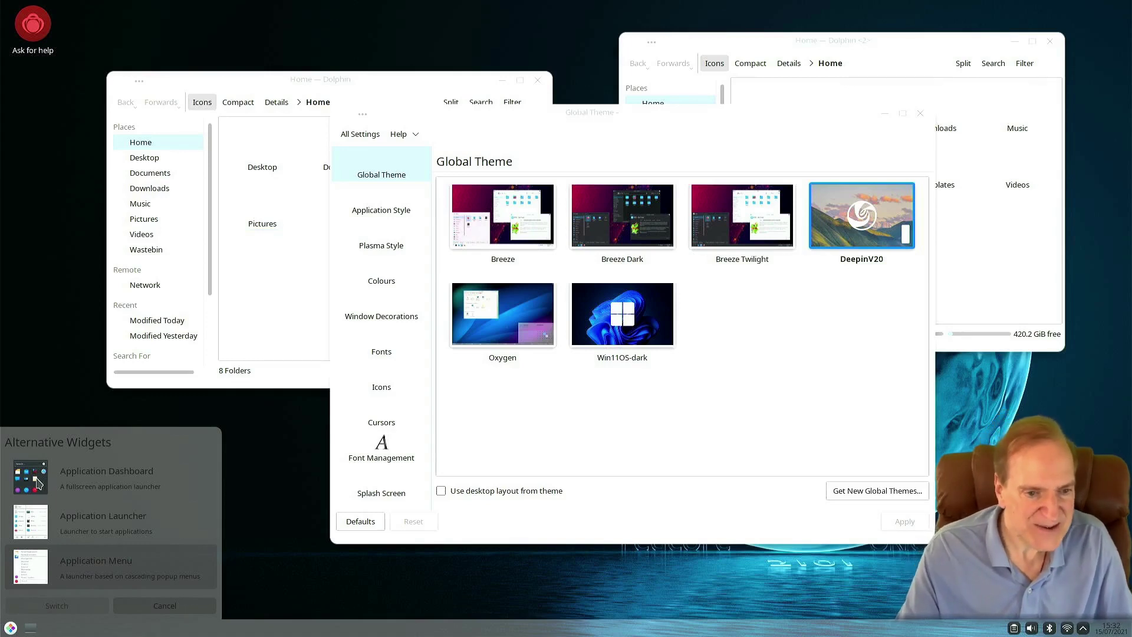
pyautogui.click(85, 482)
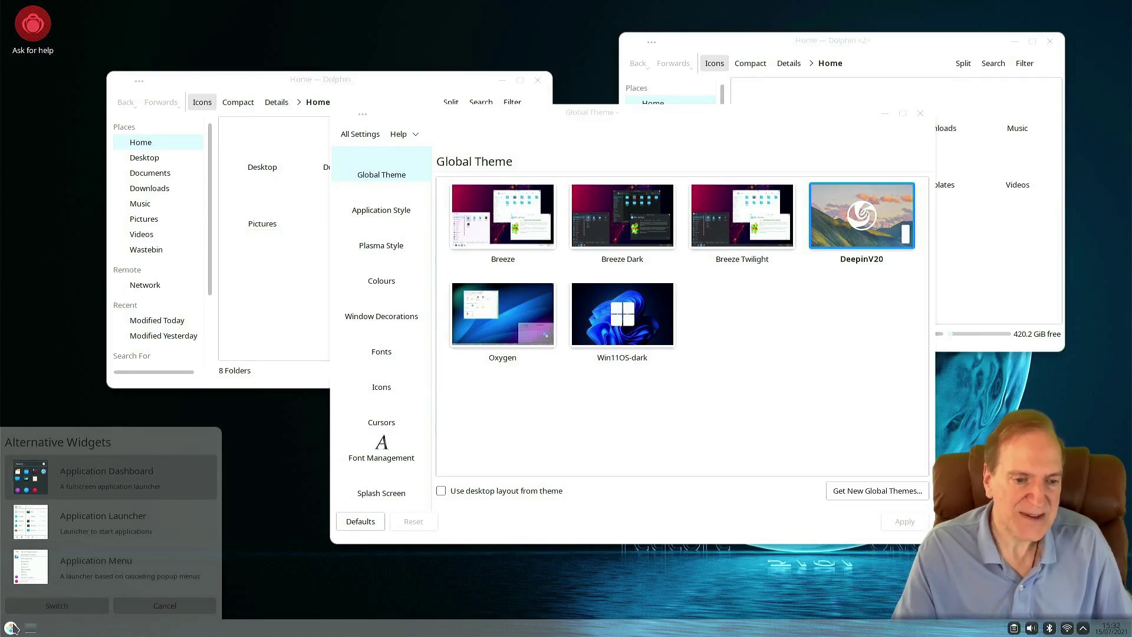
pyautogui.click(82, 607)
# - Open the Application Dashboard, browse its Education, Games, Development and Multimedia categories, and close it
pyautogui.click(11, 628)
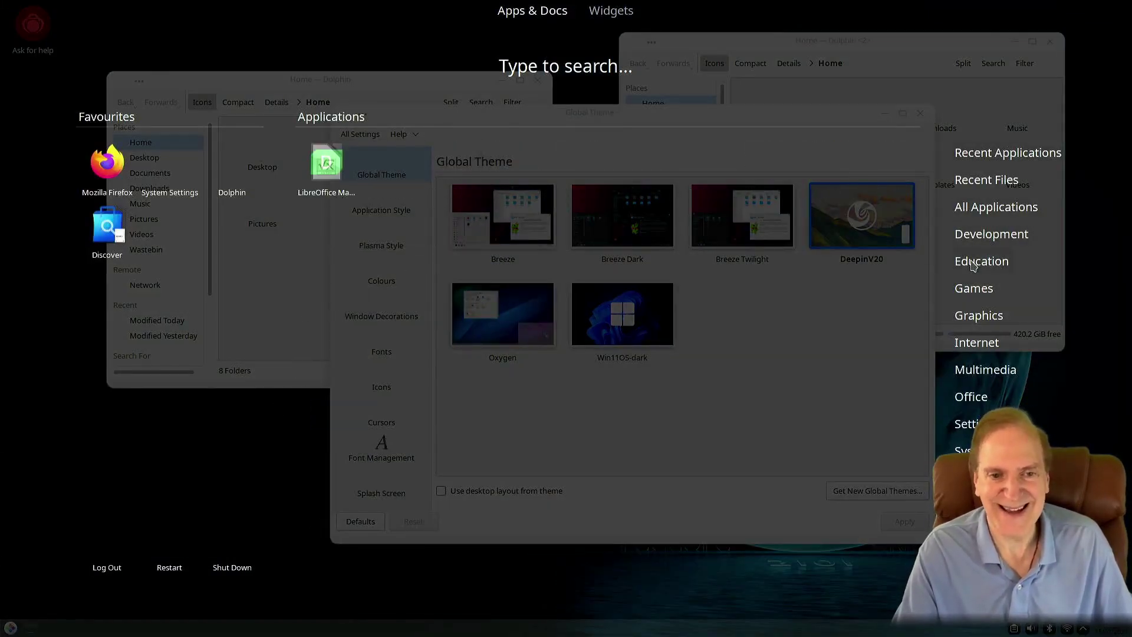
pyautogui.moveTo(973, 293)
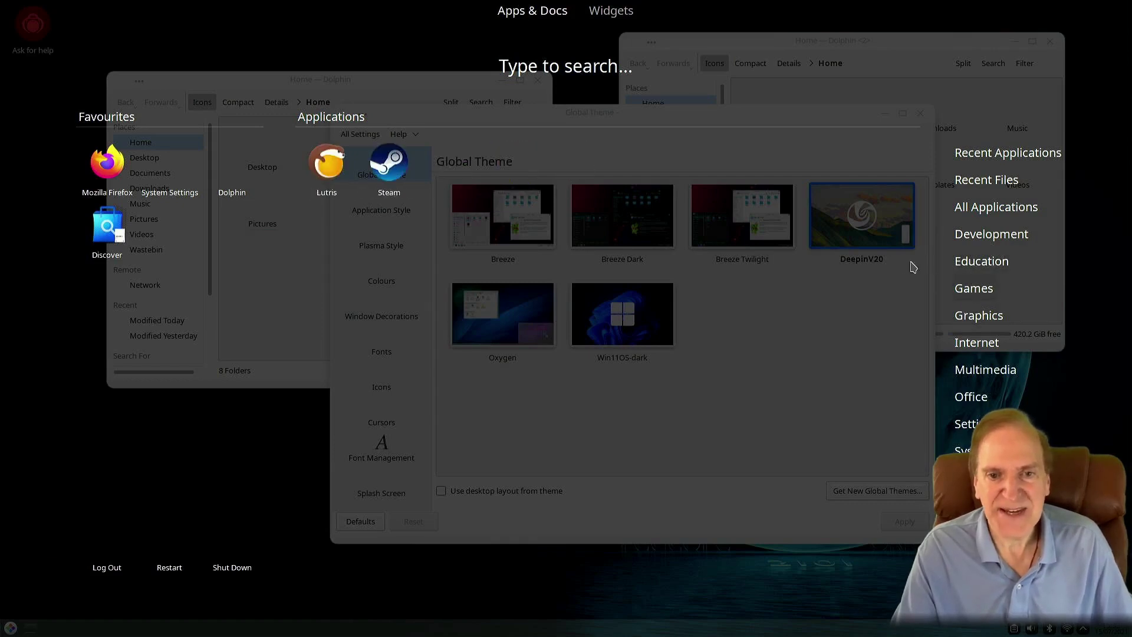
pyautogui.moveTo(970, 234)
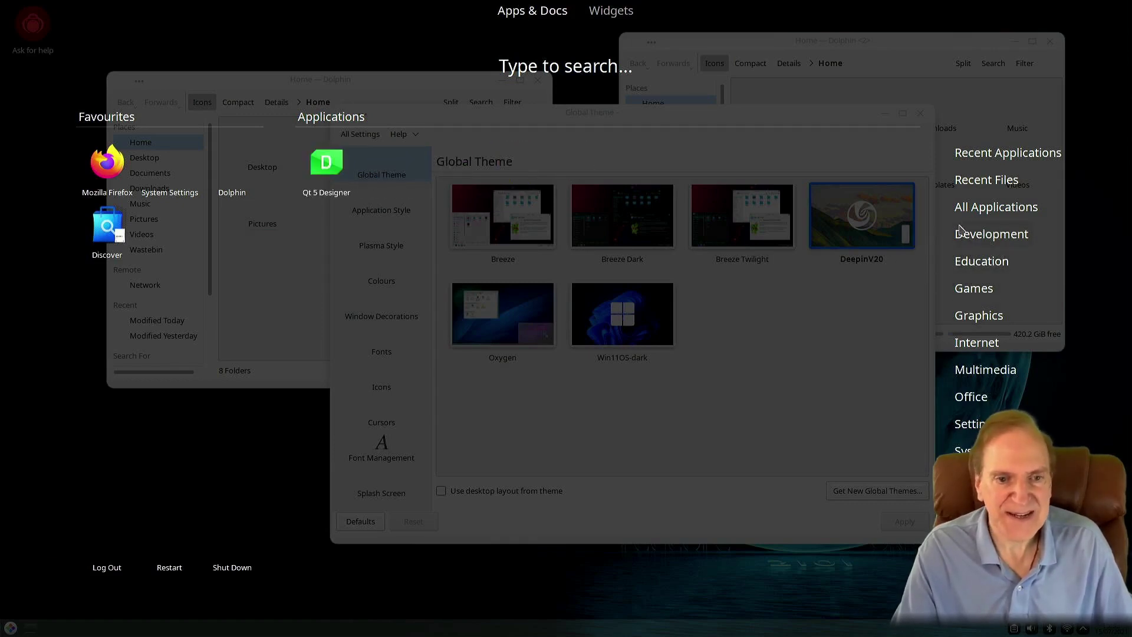
pyautogui.moveTo(980, 384)
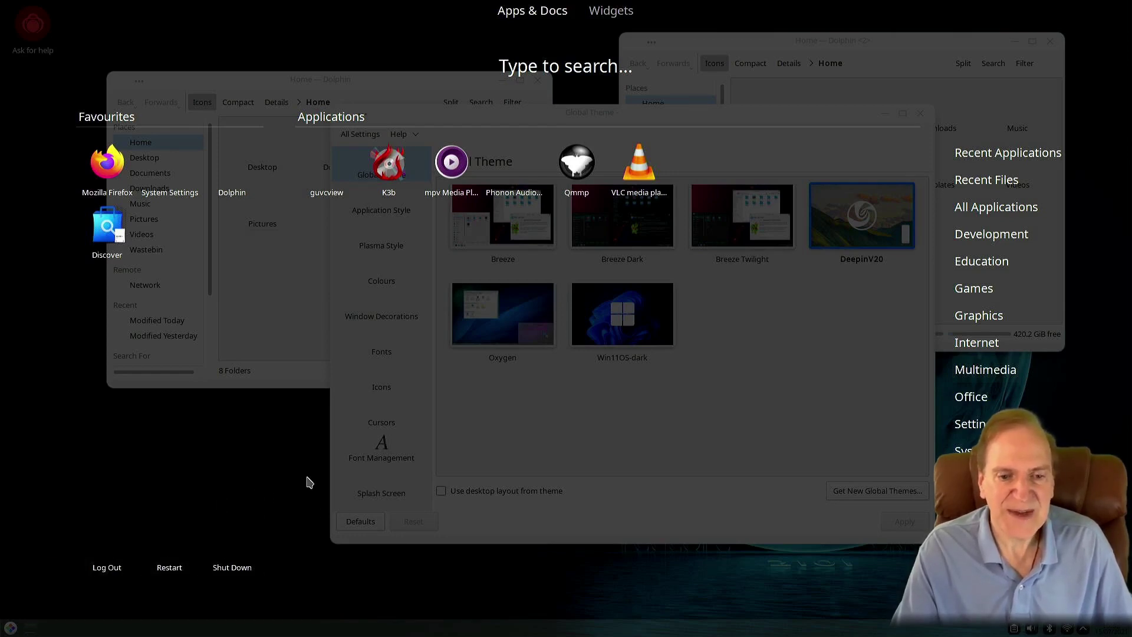
pyautogui.click(477, 439)
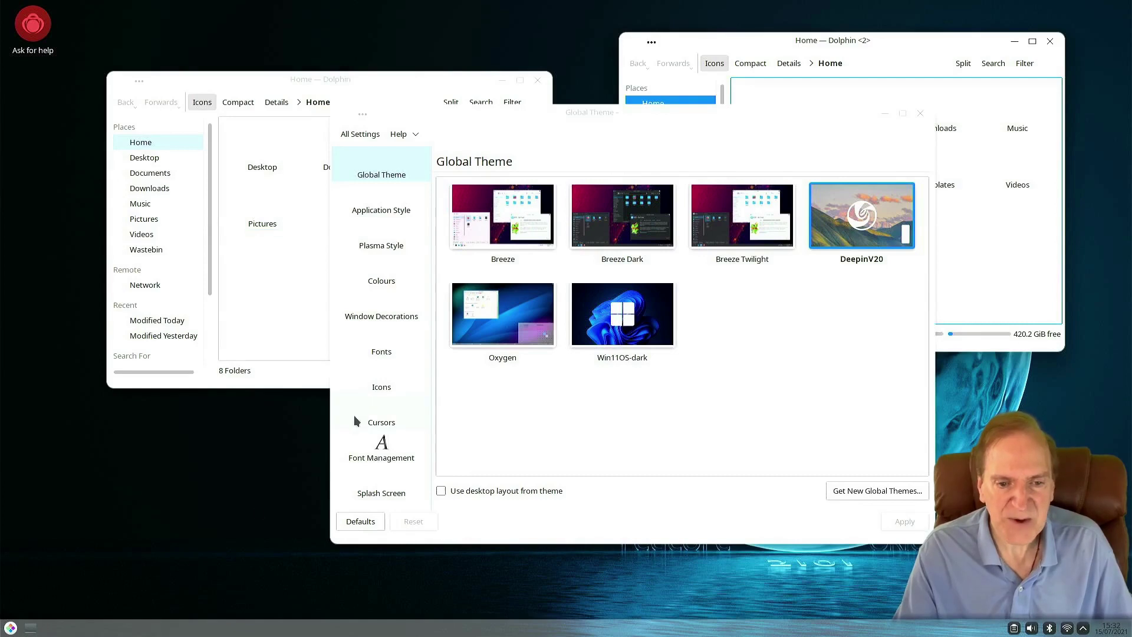
# - Apply the Win11-dark icon theme in the Appearance settings
pyautogui.click(381, 385)
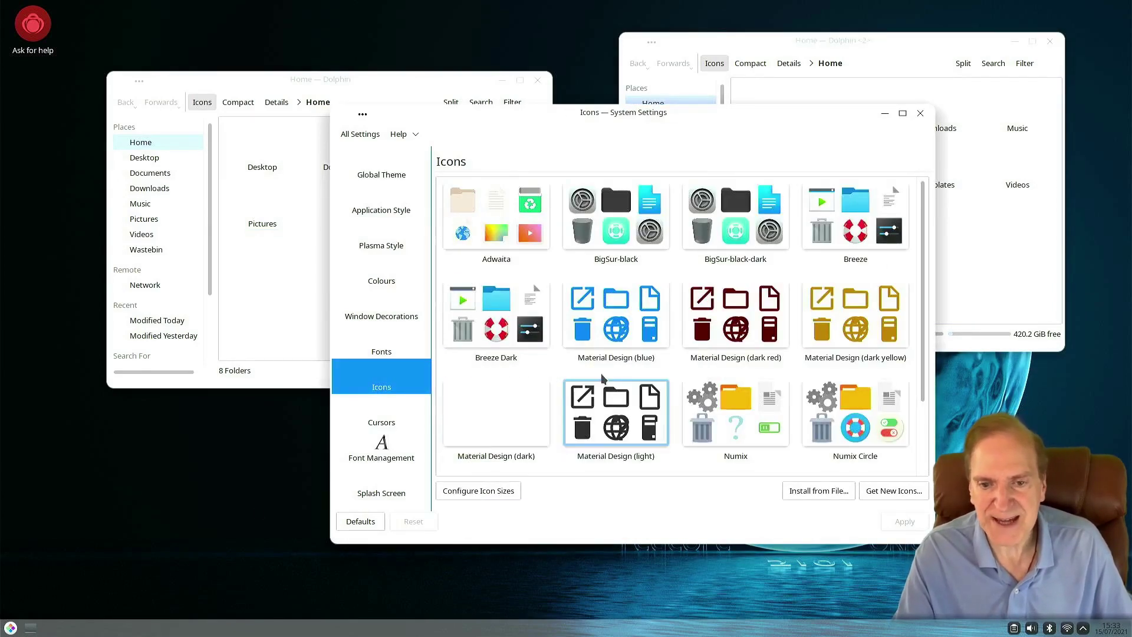
pyautogui.scroll(-2, 658, 377)
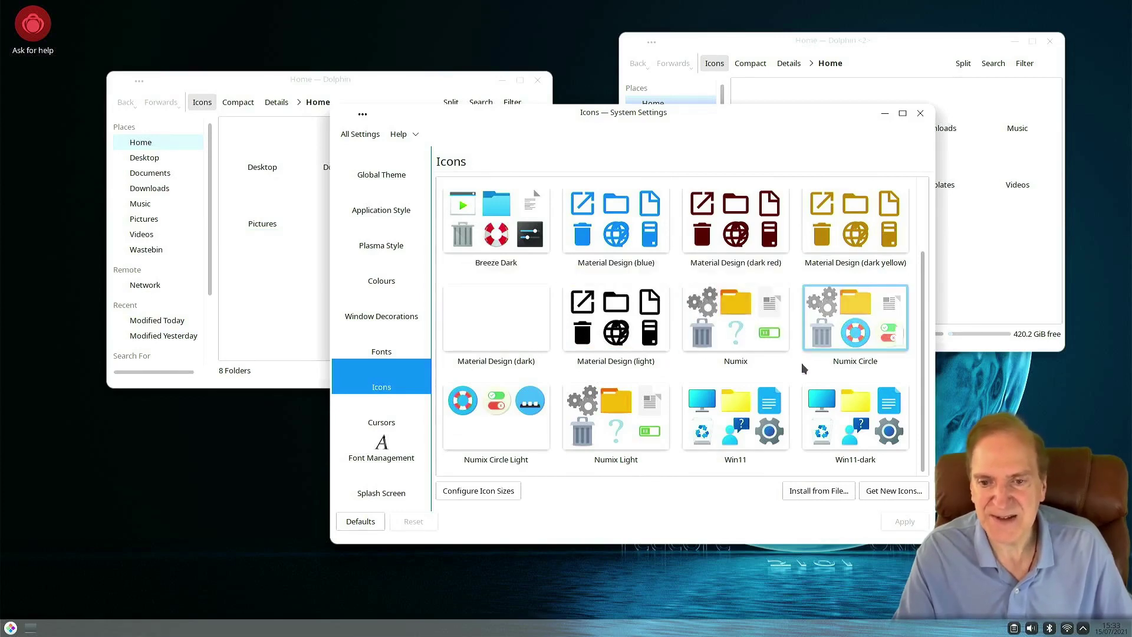
pyautogui.click(857, 423)
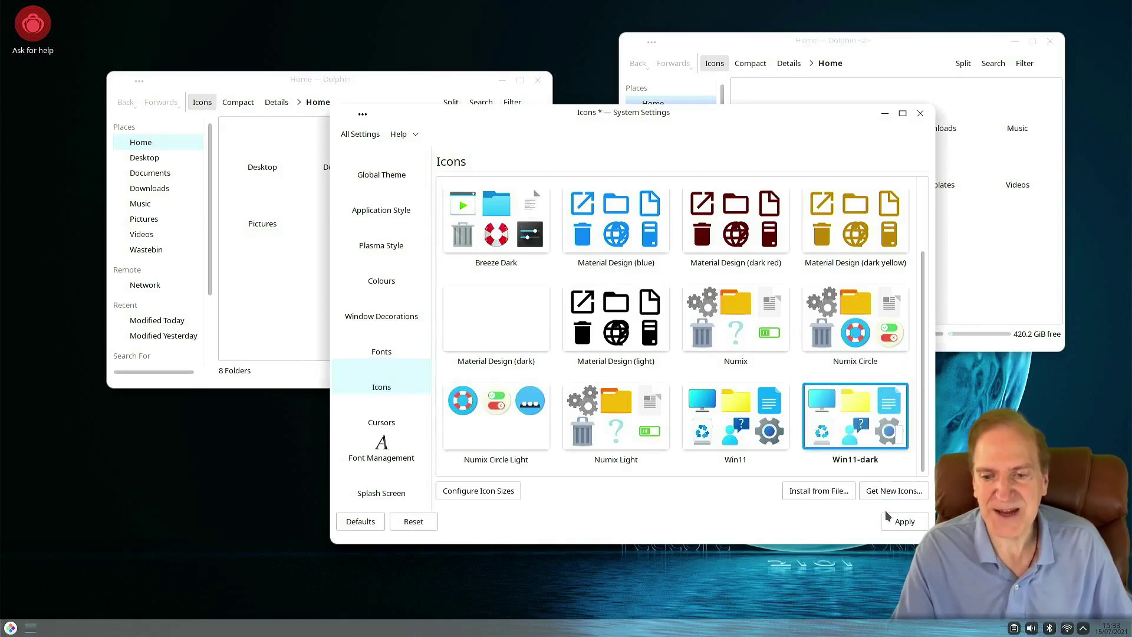
pyautogui.click(905, 522)
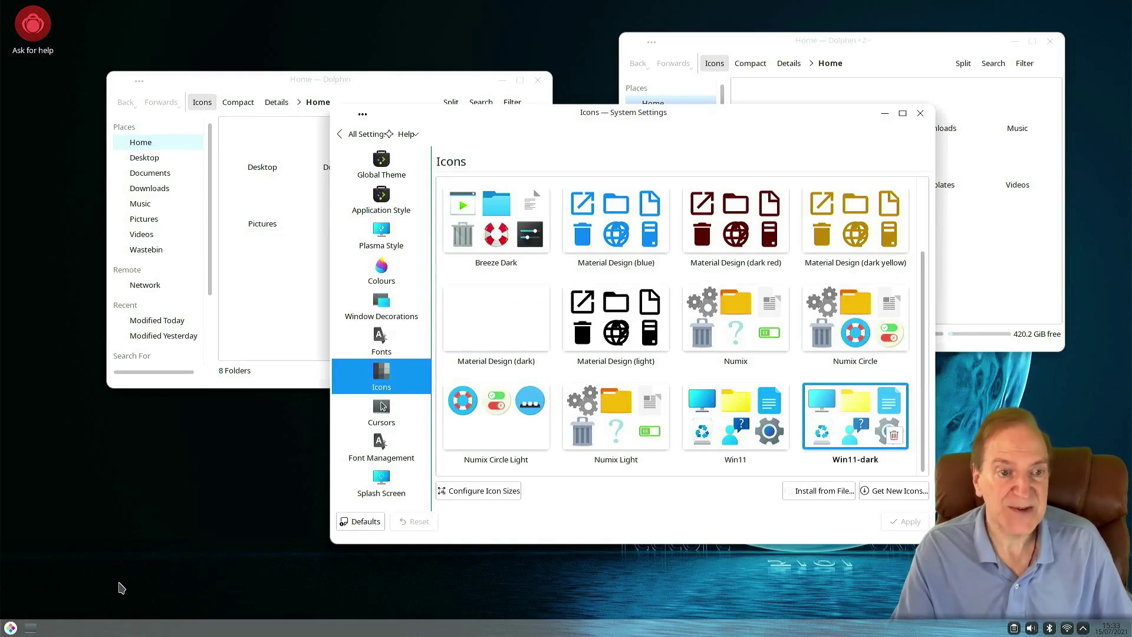
# - Check the icons in the Application Dashboard, including its Internet category, and close the dashboard
pyautogui.click(11, 628)
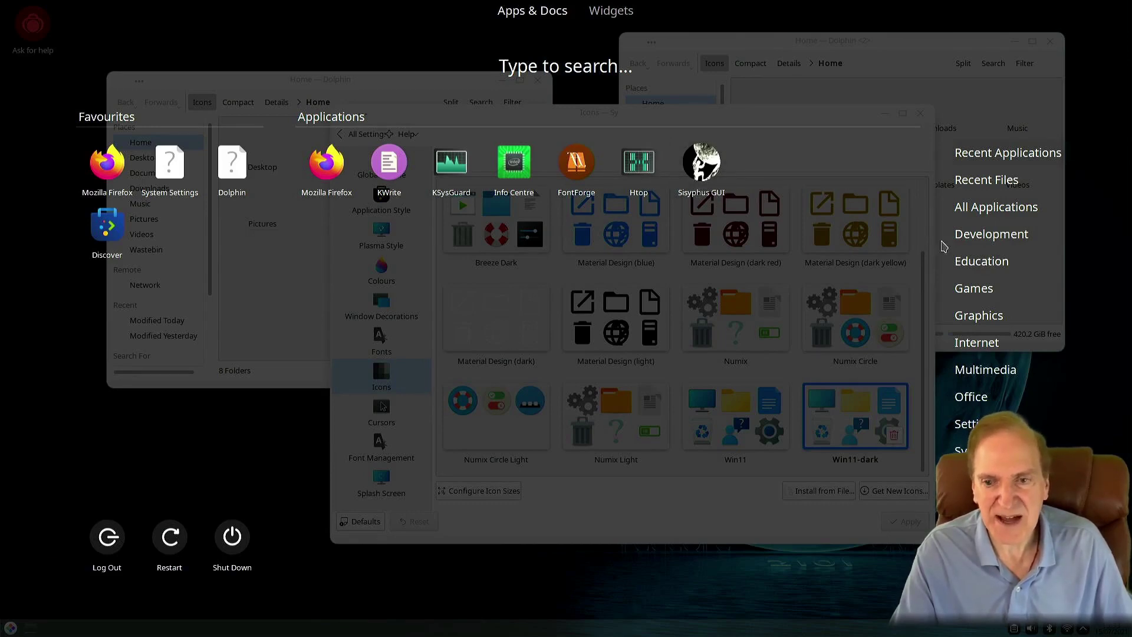
pyautogui.click(976, 343)
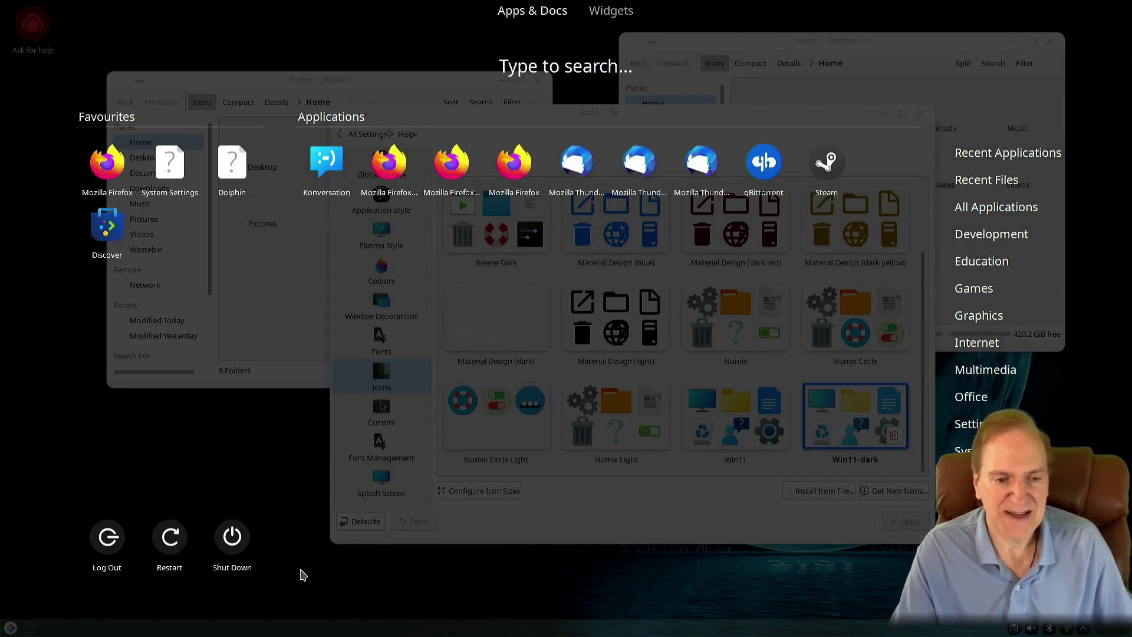
pyautogui.click(303, 575)
# - Close the first Dolphin window and reopen Dolphin from the Application Dashboard's favourites
pyautogui.click(294, 354)
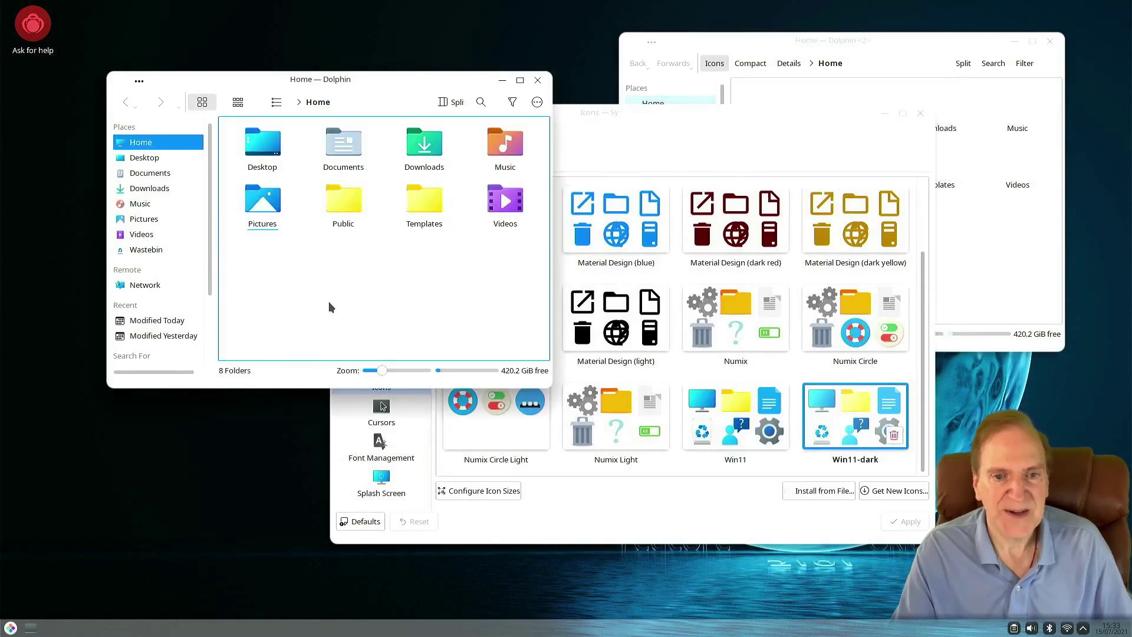
pyautogui.click(538, 81)
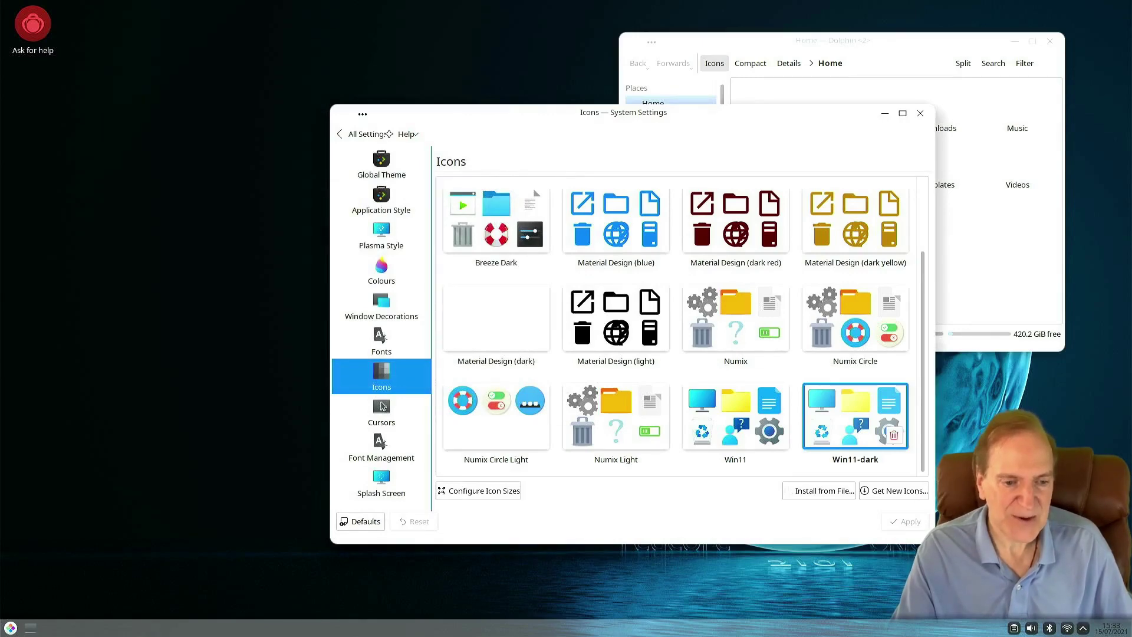
pyautogui.press('super')
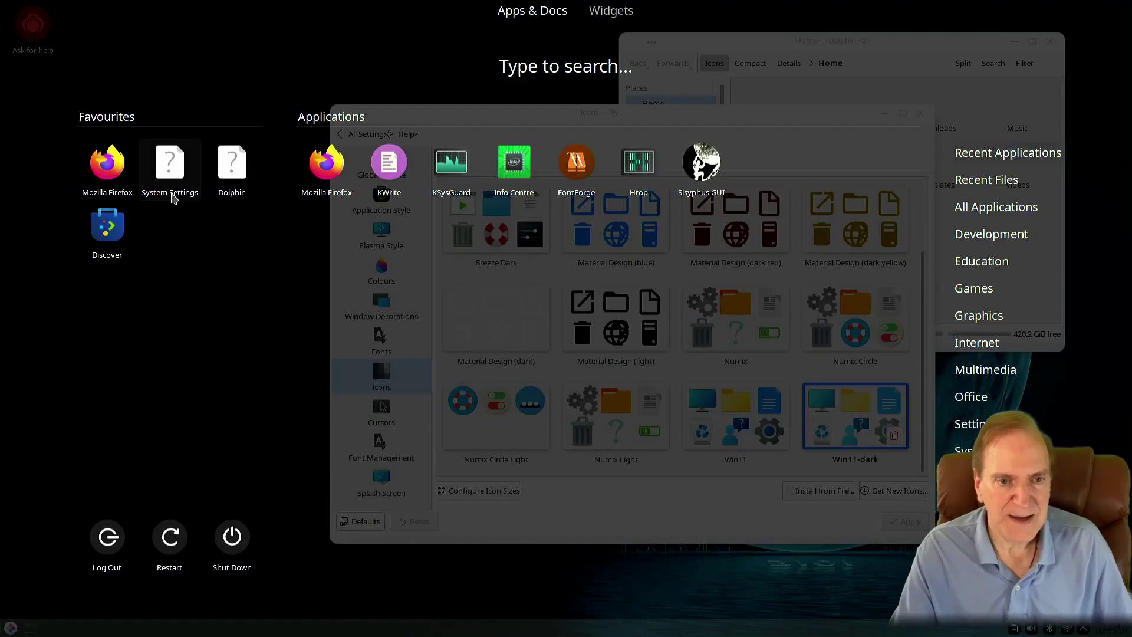
pyautogui.click(243, 167)
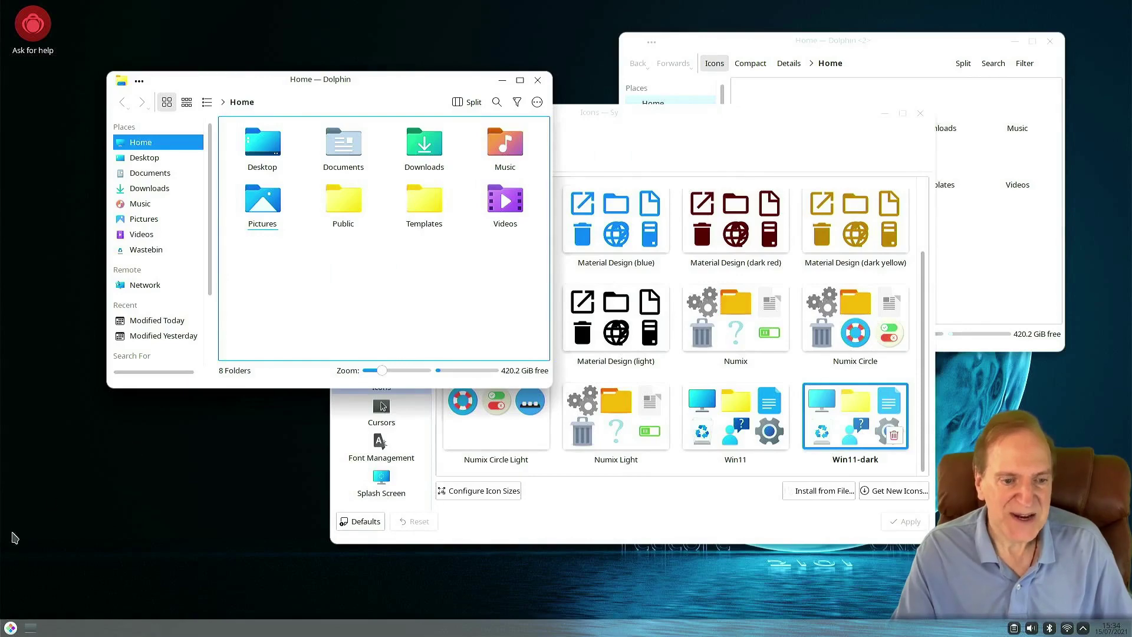
# - Check the icons in the Application Dashboard once more, close it and bring the System Settings window to the front
pyautogui.click(11, 627)
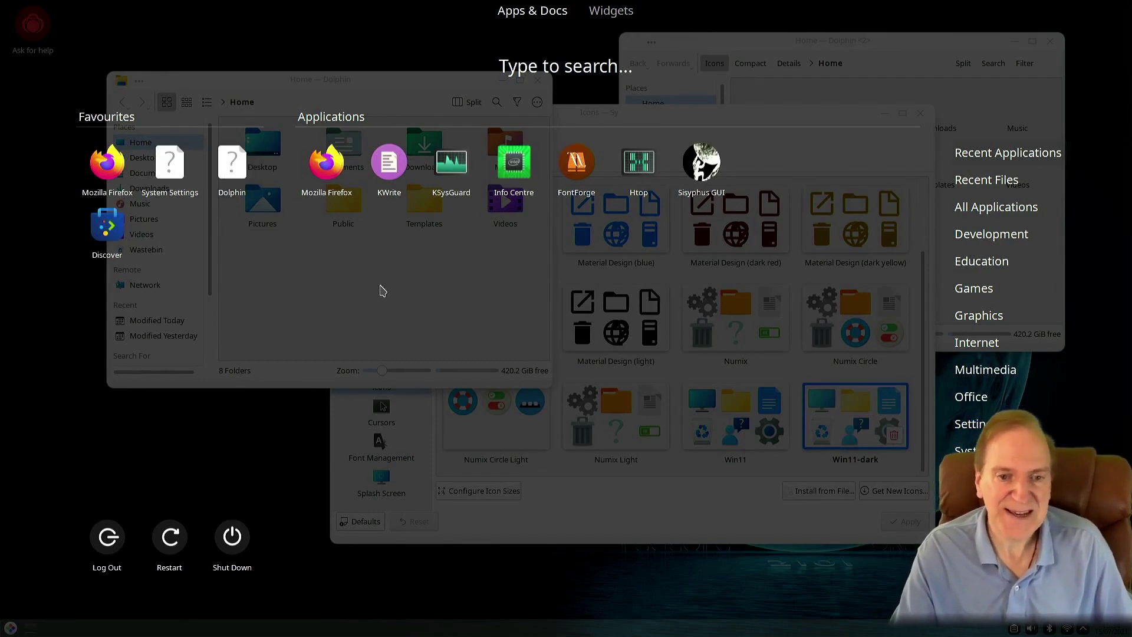
pyautogui.click(382, 303)
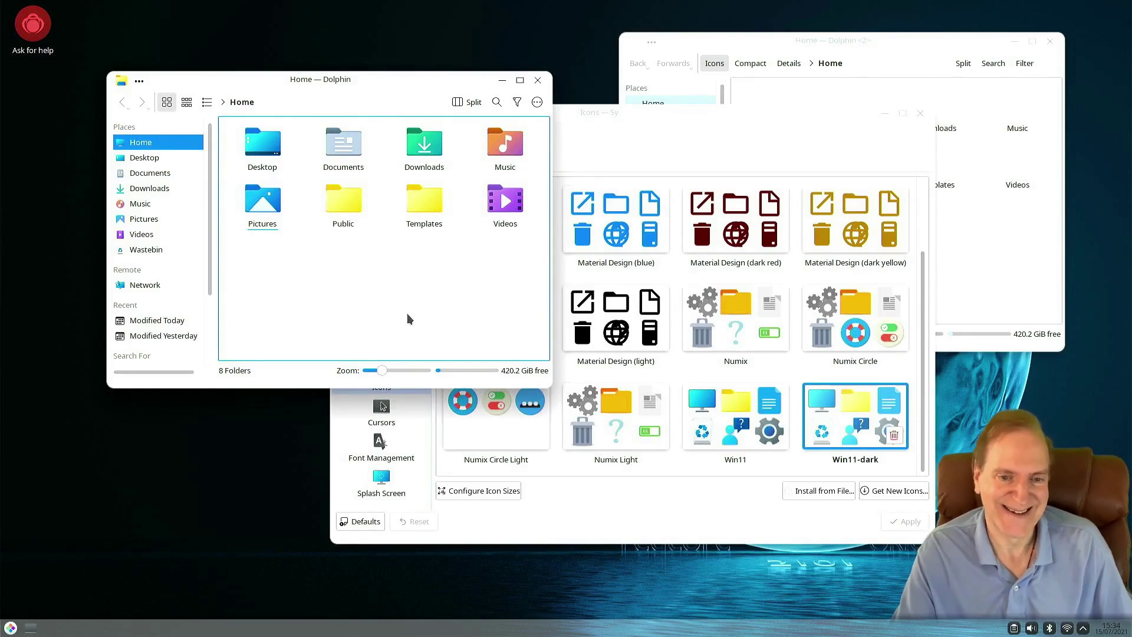
pyautogui.click(545, 496)
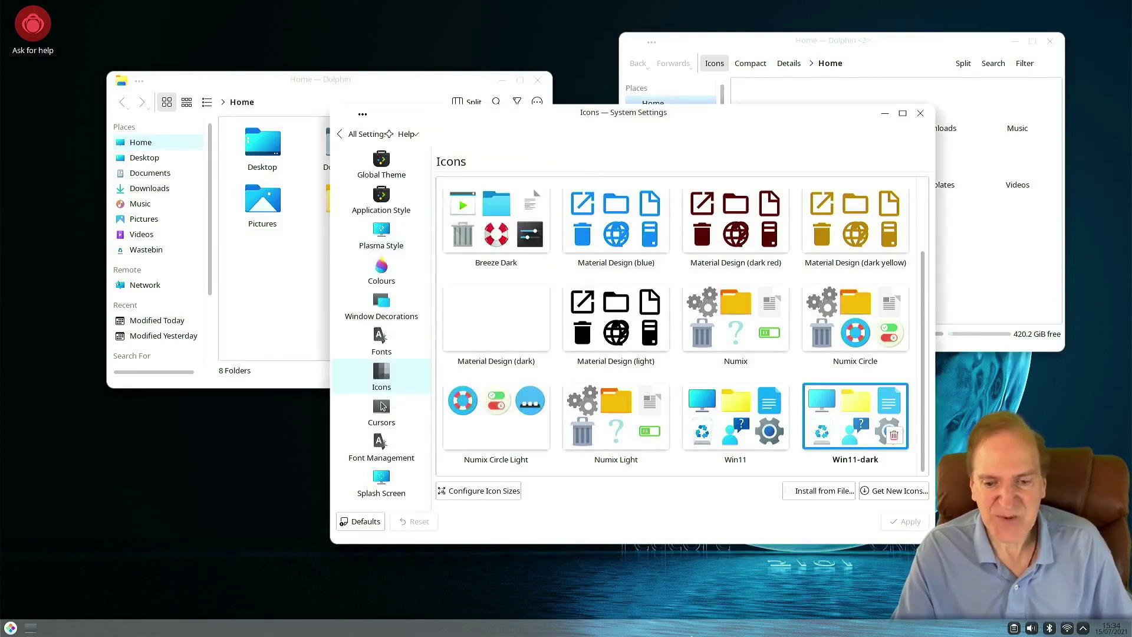
# - Start editing the desktop panel and shorten it from both ends so it sits roughly centred along the screen edge
pyautogui.rightClick(696, 630)
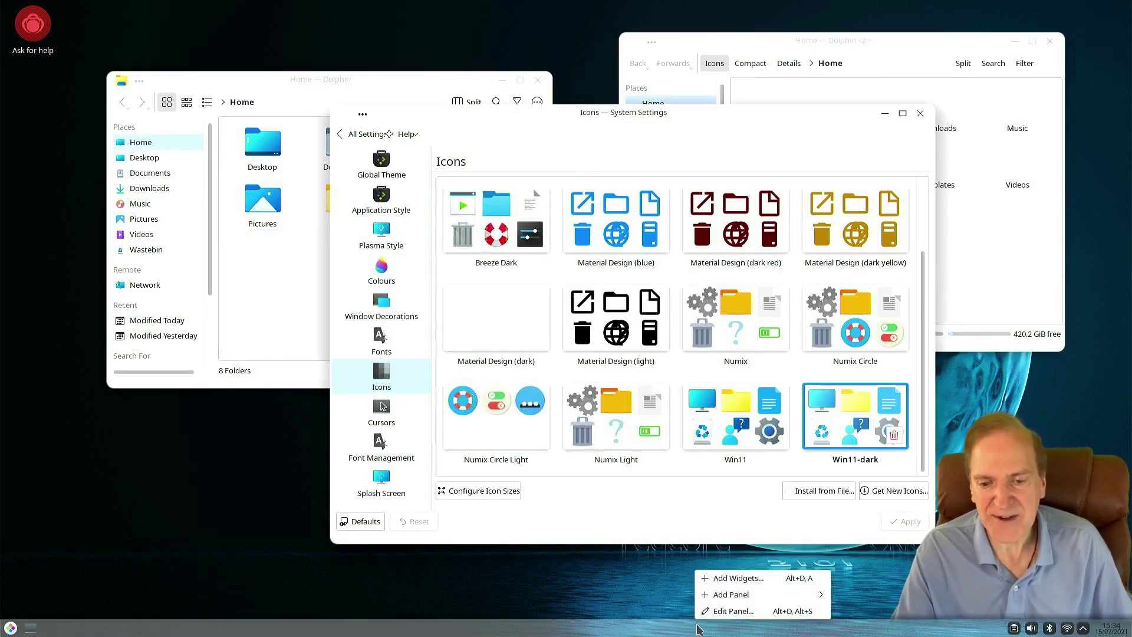
pyautogui.click(733, 610)
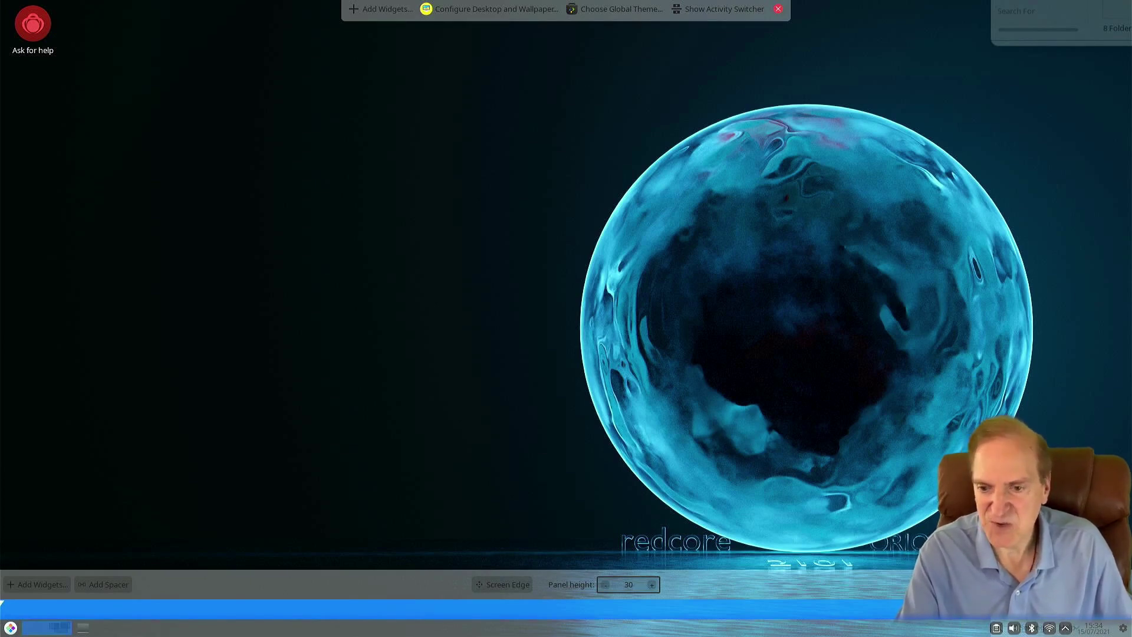
pyautogui.moveTo(1077, 631)
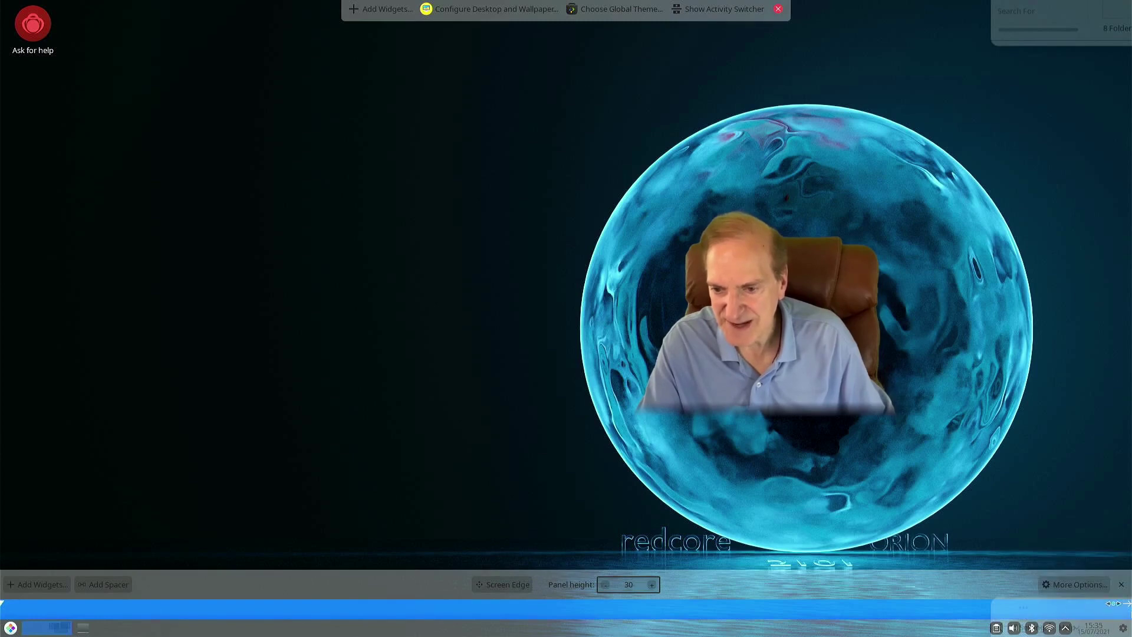
pyautogui.moveTo(1114, 603); pyautogui.dragTo(886, 602)
pyautogui.moveTo(26, 623)
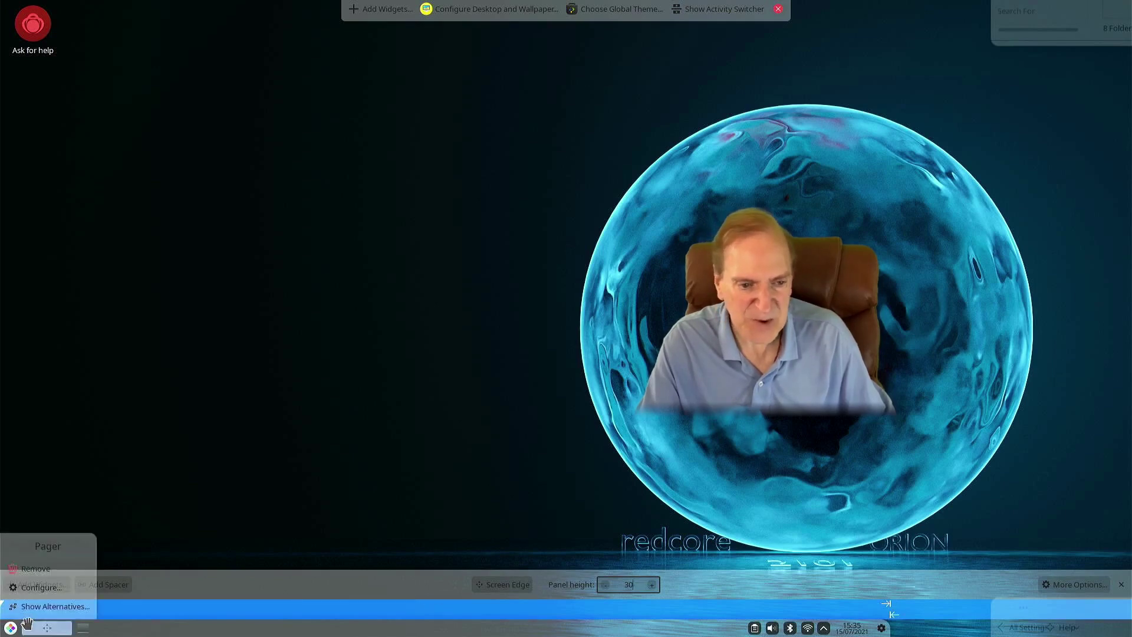
pyautogui.moveTo(4, 603); pyautogui.dragTo(137, 607)
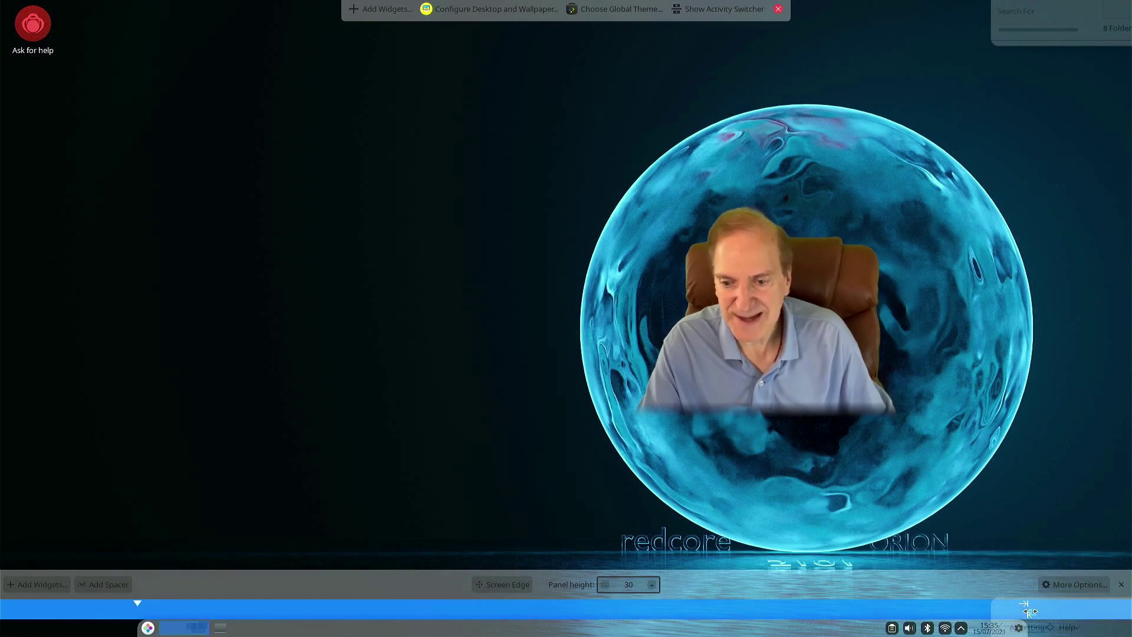
pyautogui.moveTo(1029, 611); pyautogui.dragTo(922, 613)
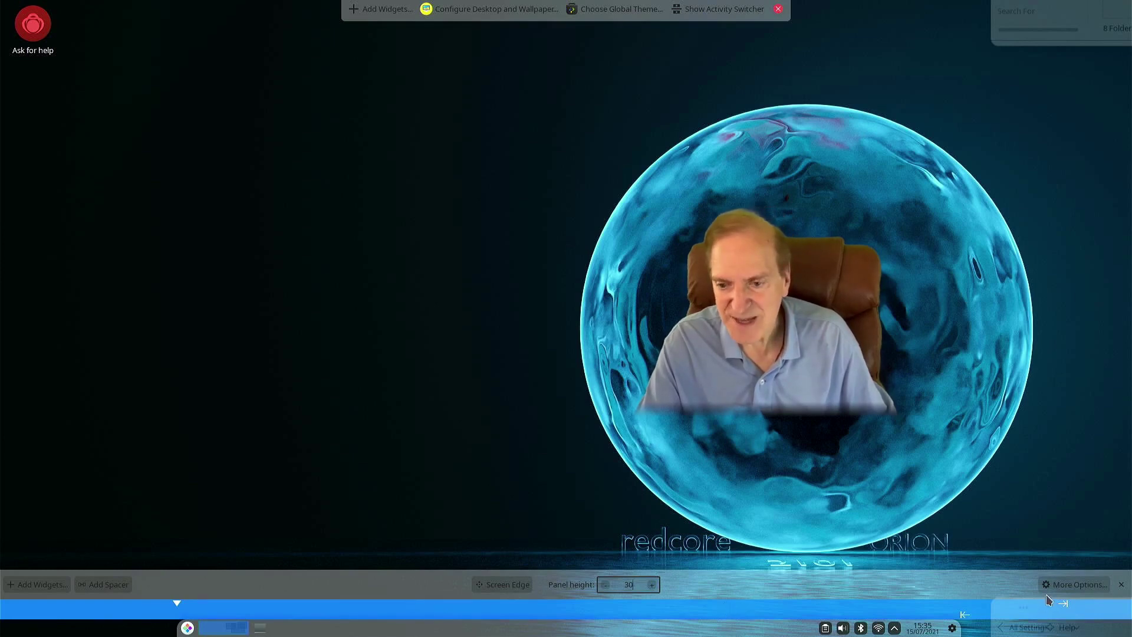
# - Show the additional panel options and increase the panel height to 56
pyautogui.click(1049, 585)
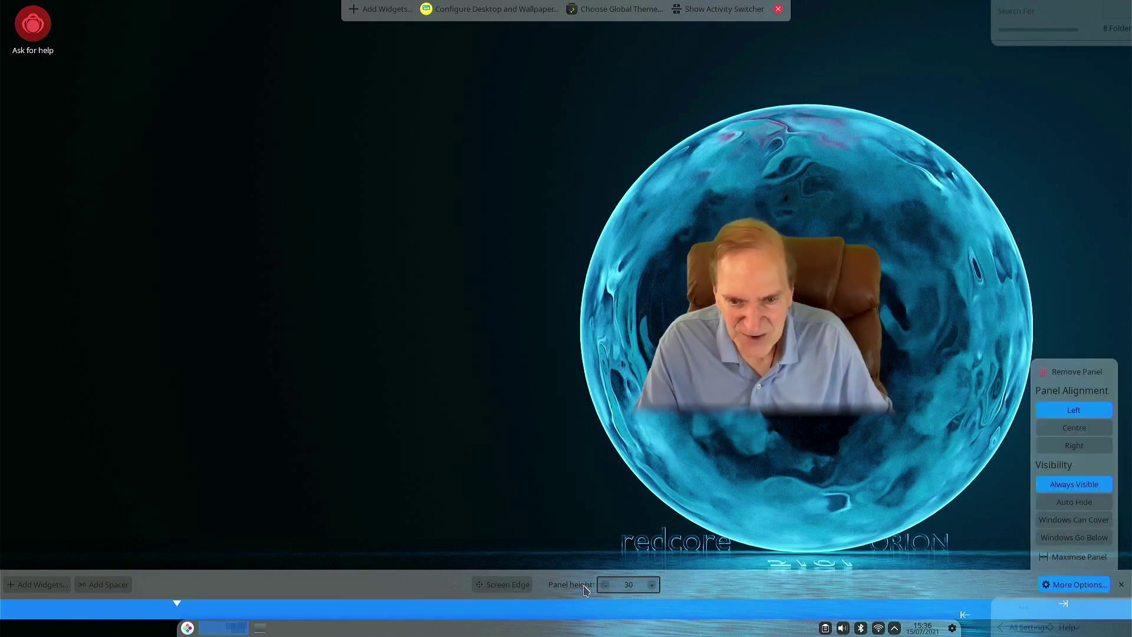
pyautogui.click(652, 585)
pyautogui.click(652, 585)
pyautogui.click(650, 585)
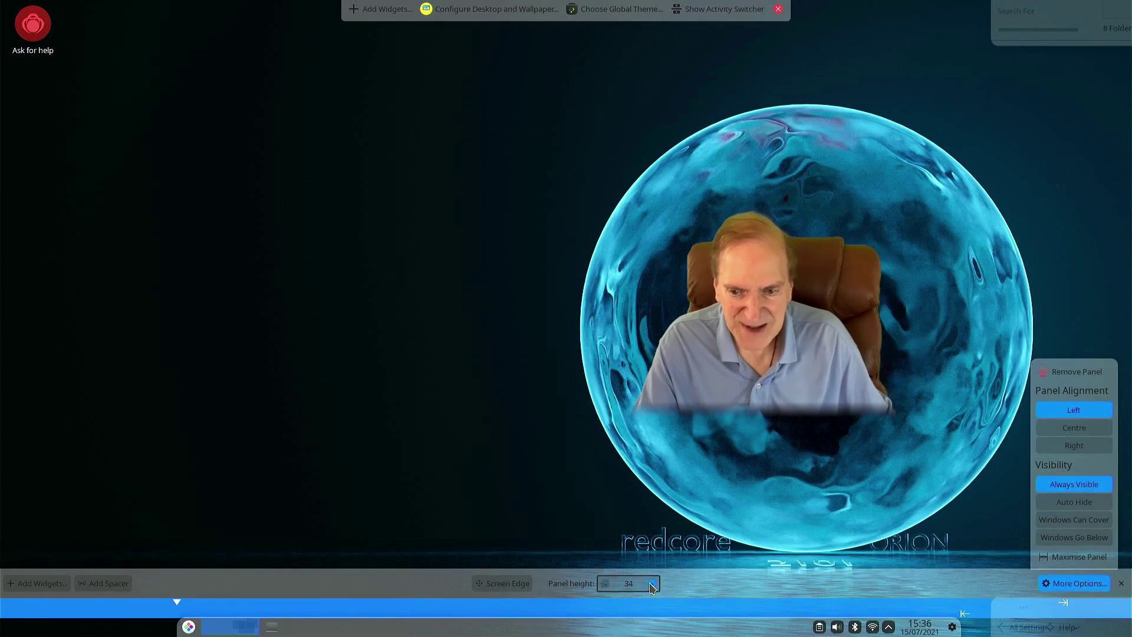
pyautogui.click(650, 584)
pyautogui.click(649, 584)
pyautogui.click(650, 583)
pyautogui.click(650, 583)
pyautogui.click(649, 582)
pyautogui.click(649, 582)
pyautogui.click(651, 583)
pyautogui.click(651, 582)
pyautogui.click(650, 582)
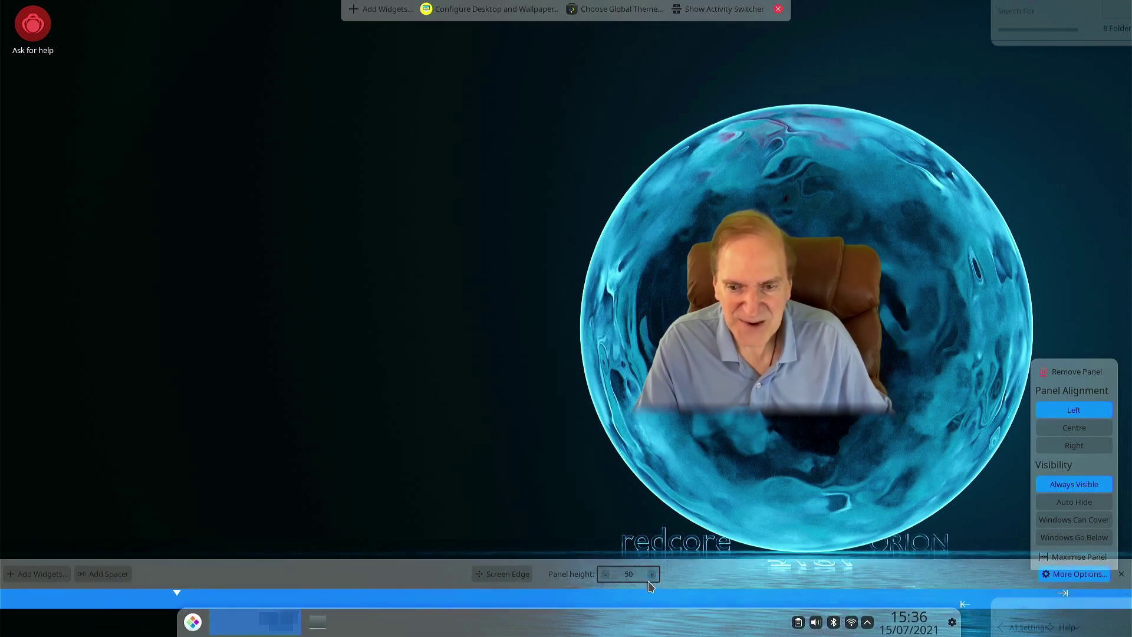
pyautogui.click(650, 582)
pyautogui.click(650, 582)
pyautogui.click(650, 582)
pyautogui.click(649, 583)
pyautogui.click(650, 583)
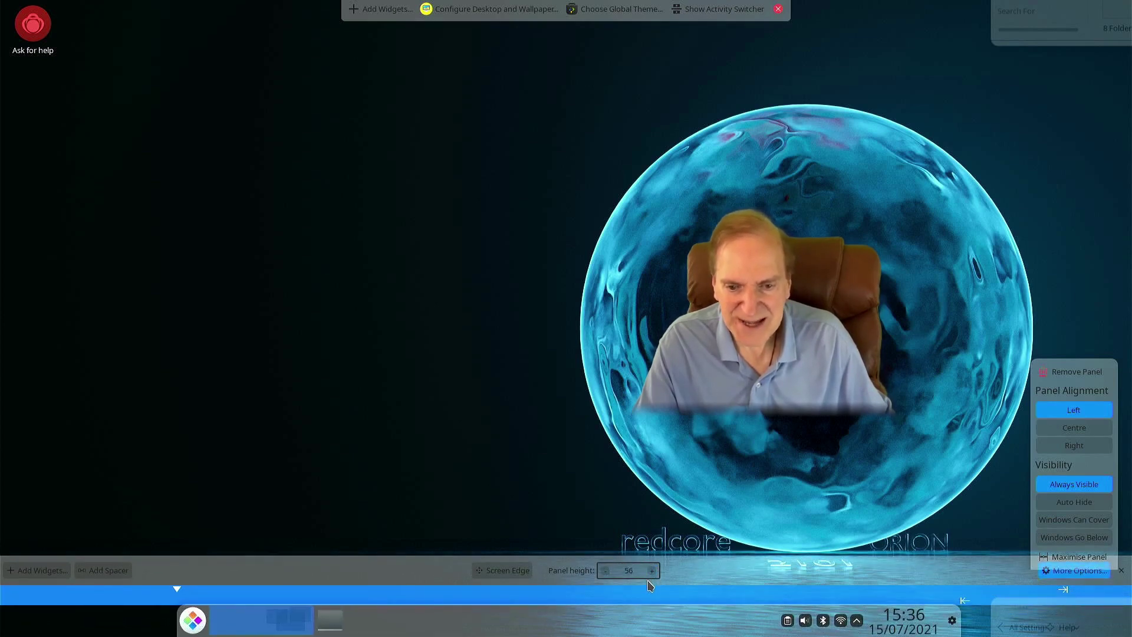
# - Set the System Tray's panel icon size to Scale with Panel height, apply it and leave the desktop edit mode
pyautogui.moveTo(822, 620)
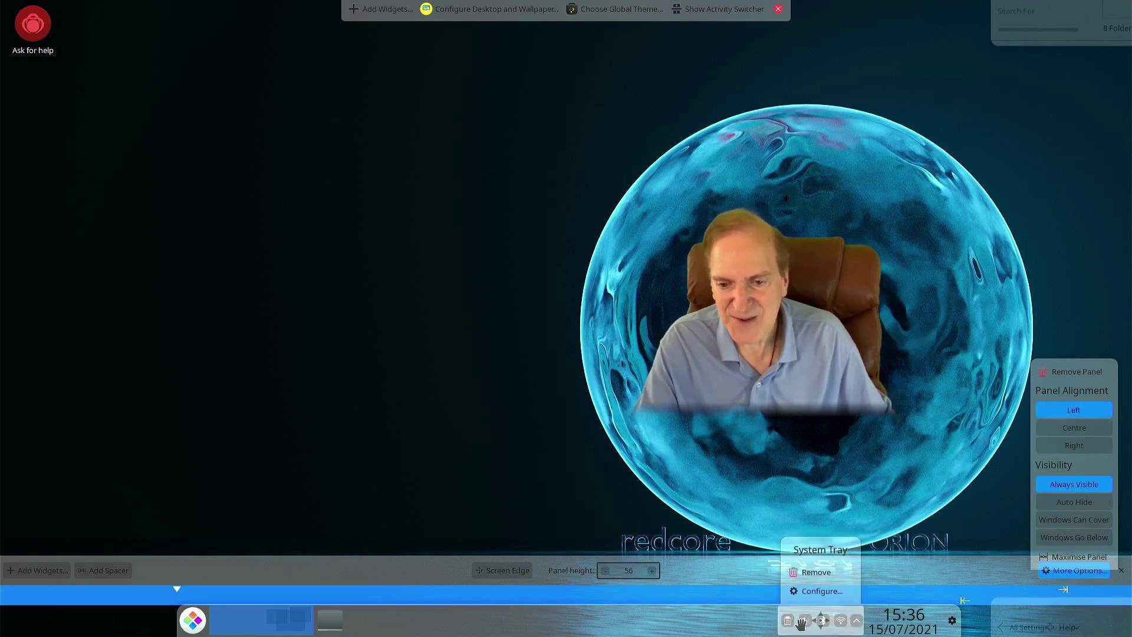
pyautogui.moveTo(870, 622)
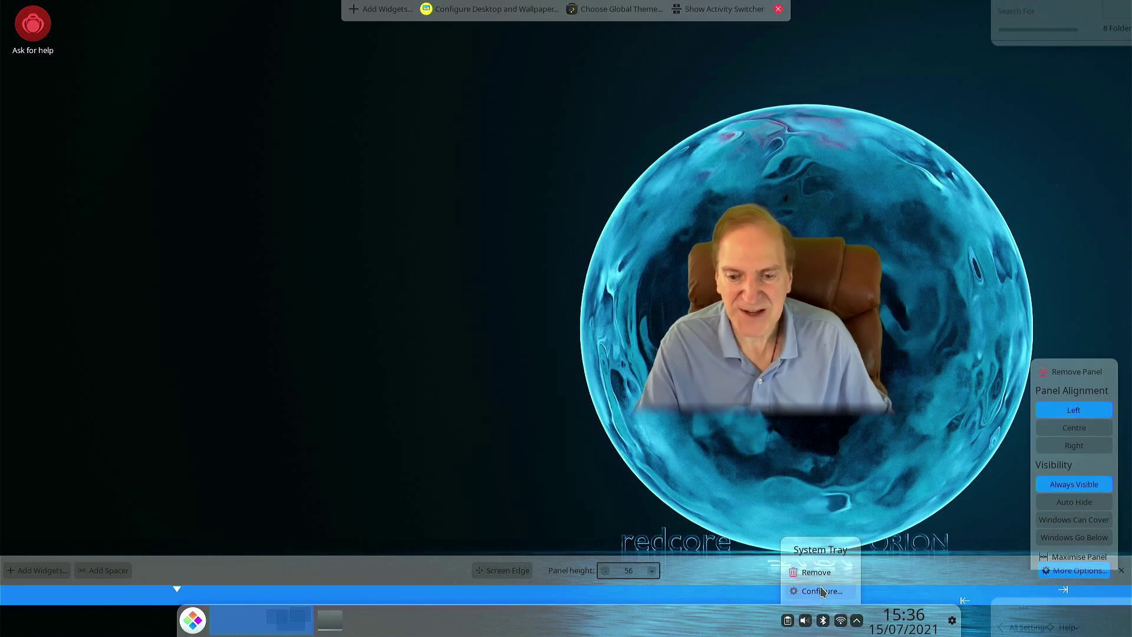
pyautogui.click(822, 590)
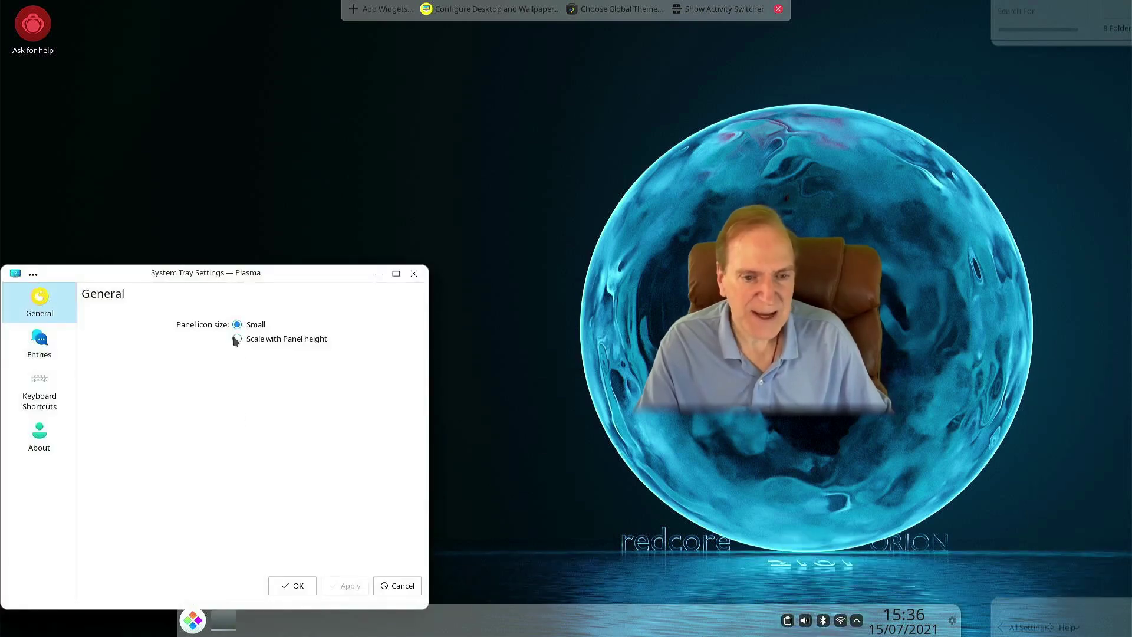
pyautogui.click(238, 337)
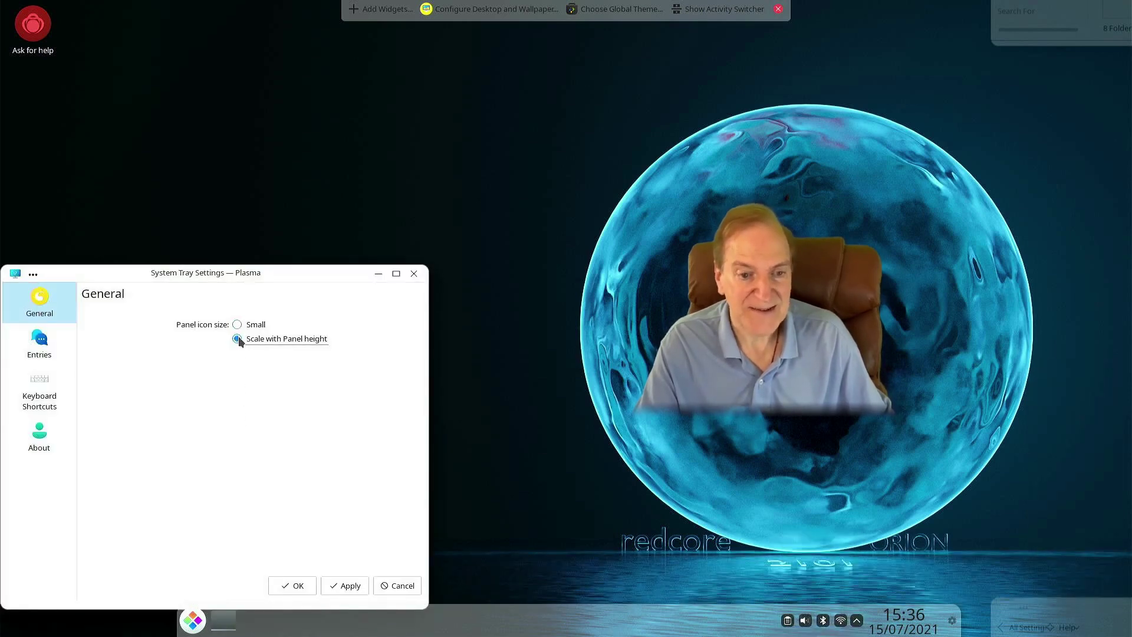
pyautogui.click(343, 583)
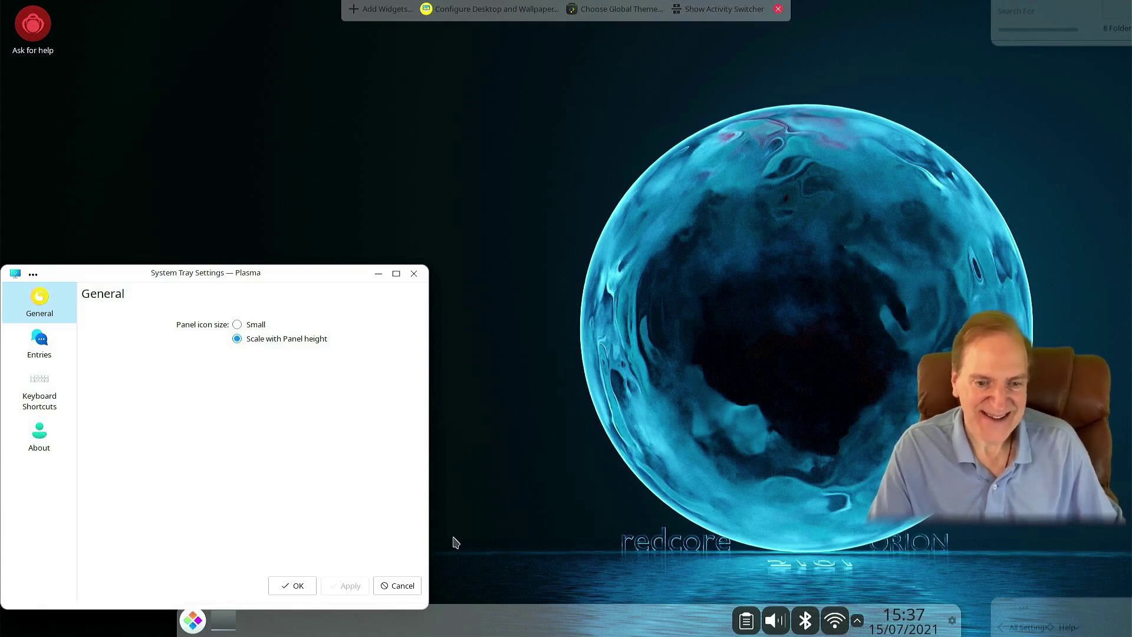
pyautogui.click(401, 590)
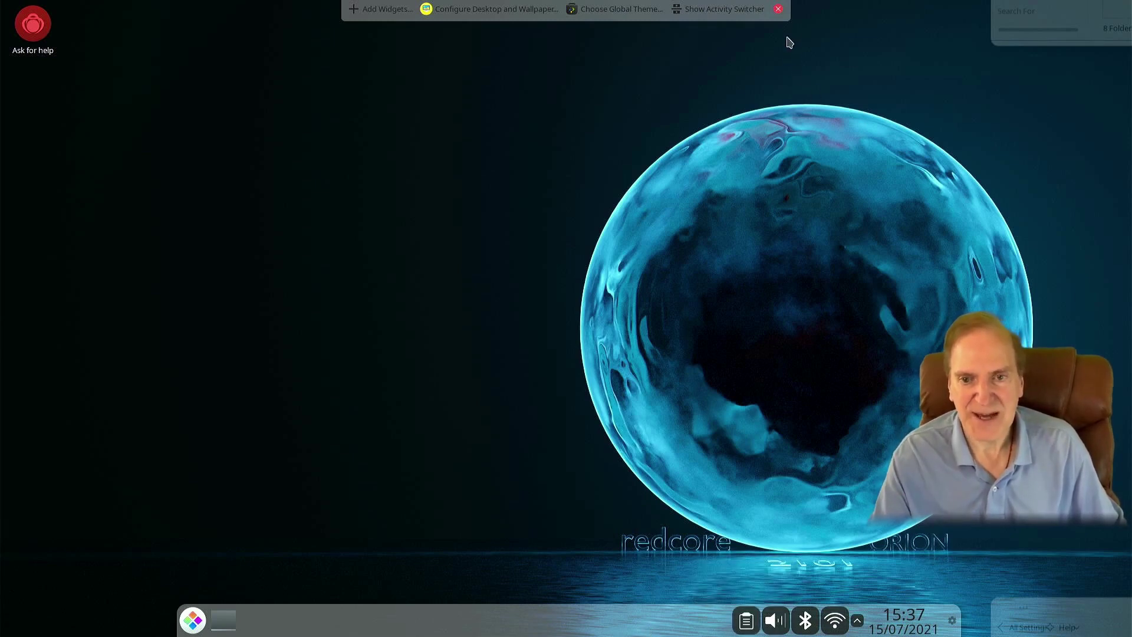
pyautogui.click(779, 8)
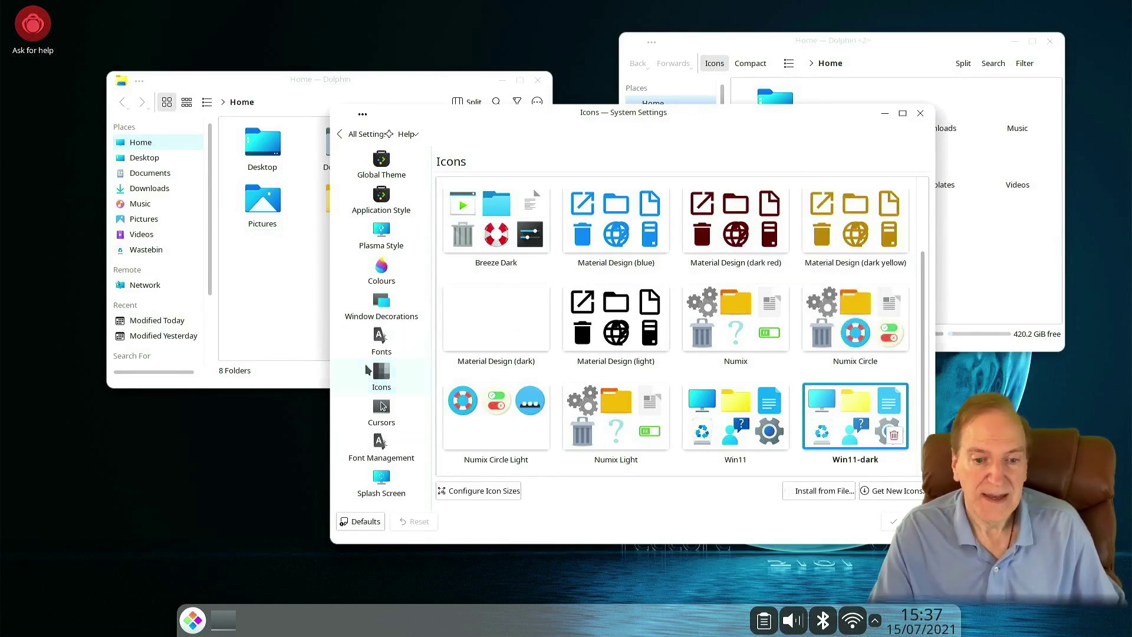
# - Preview the DeepinV20 and Win11OS-dark splash screens in the Splash Screen settings
pyautogui.click(379, 487)
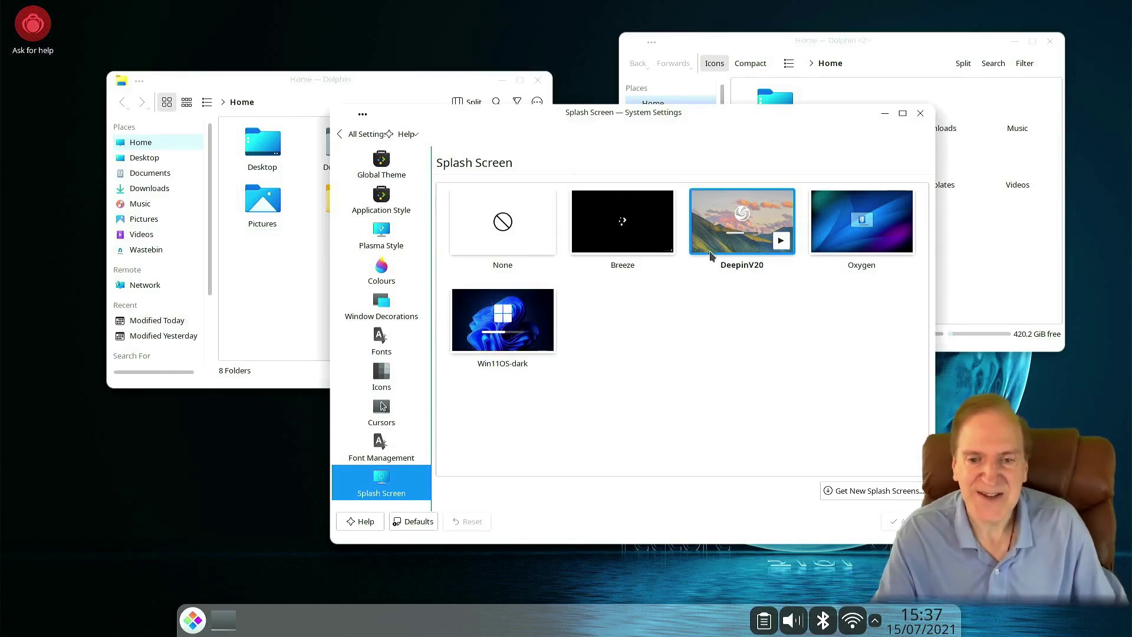
pyautogui.click(781, 243)
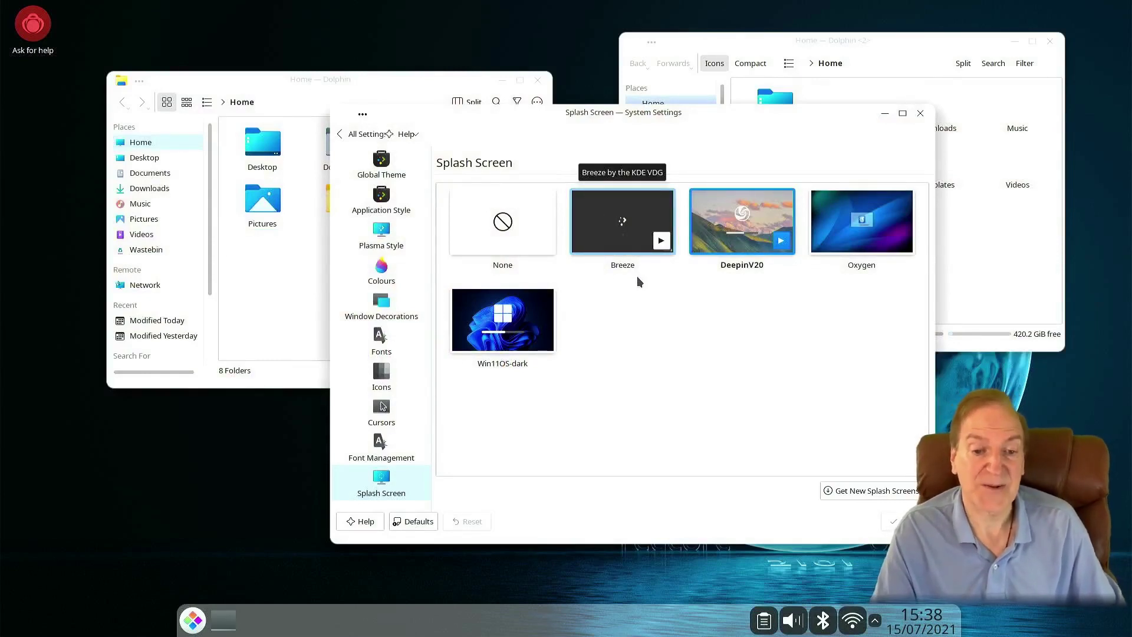
pyautogui.click(515, 322)
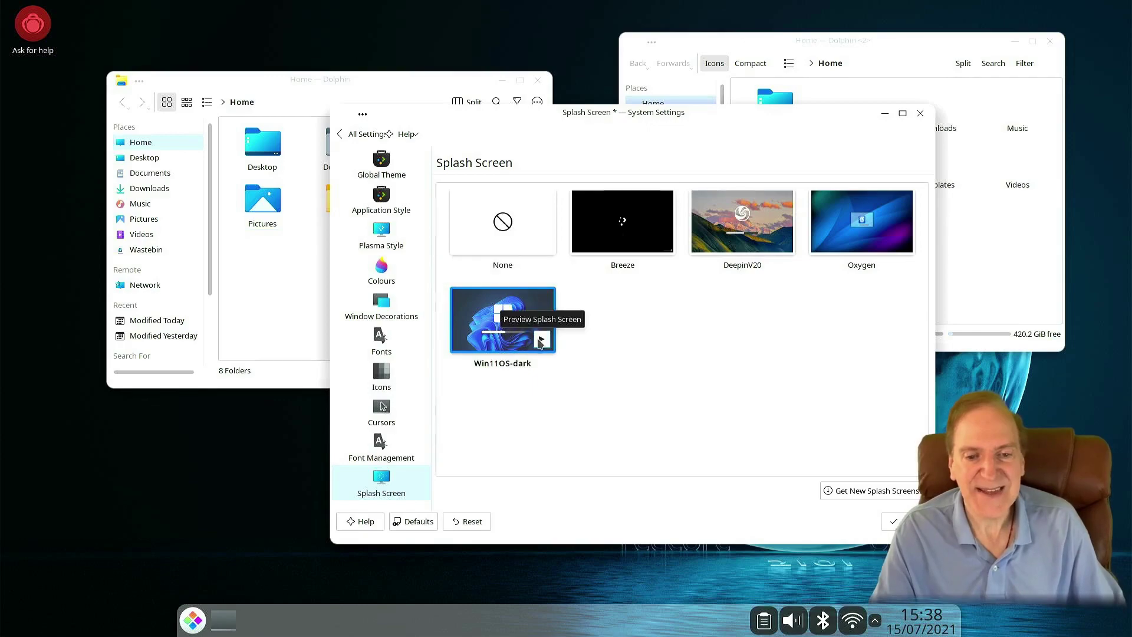
pyautogui.click(542, 340)
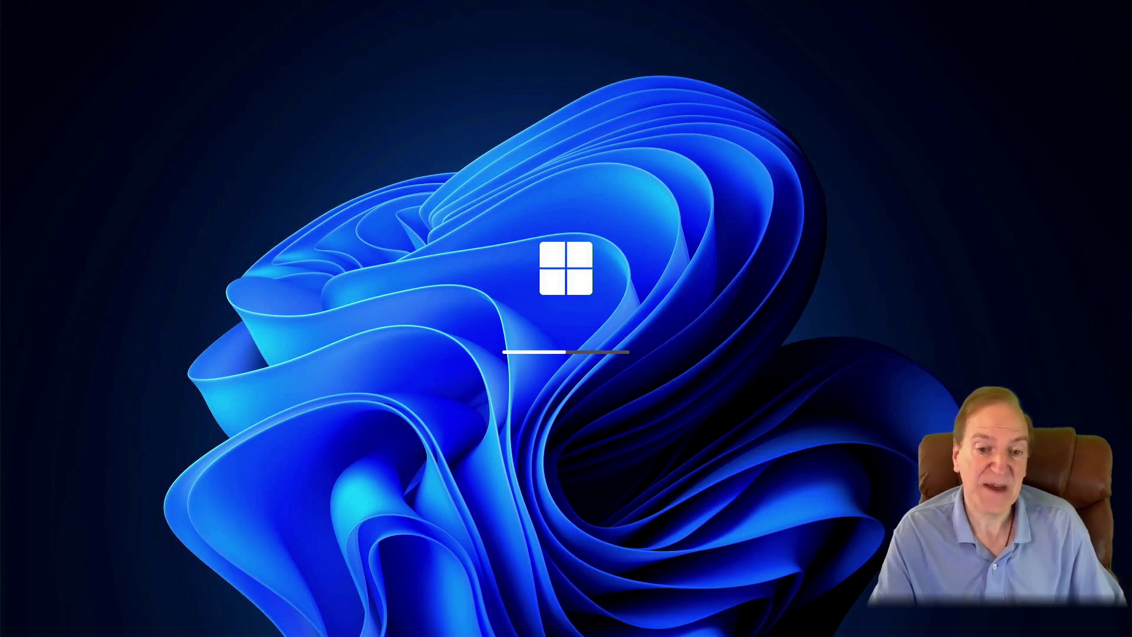
pyautogui.click(784, 207)
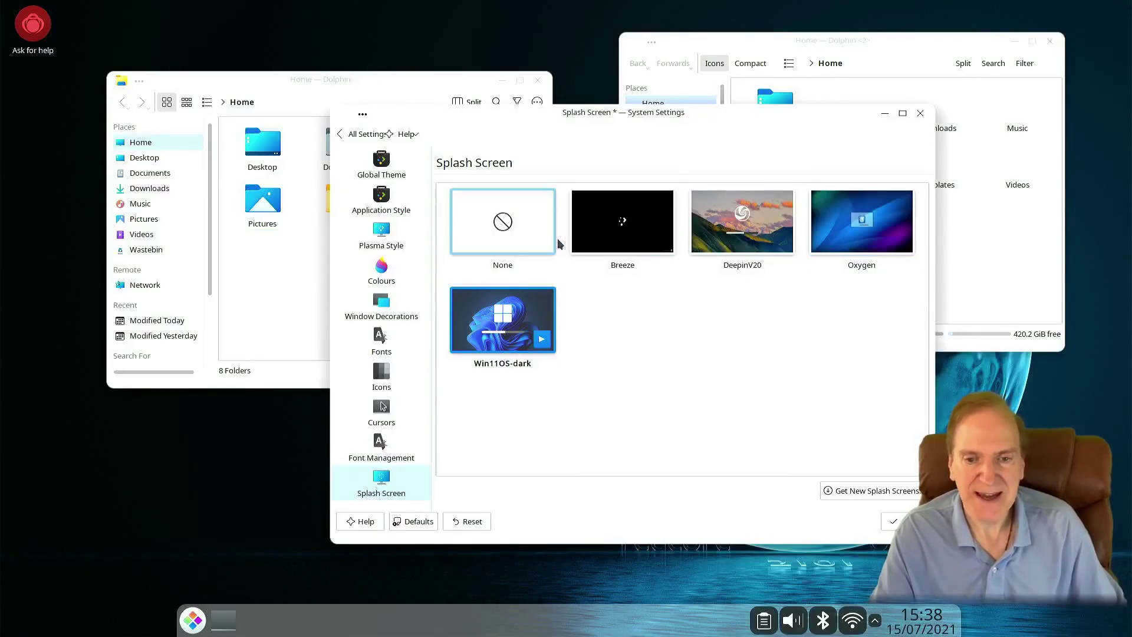
# - Choose None as the splash screen and return to the overview of all settings
pyautogui.click(507, 230)
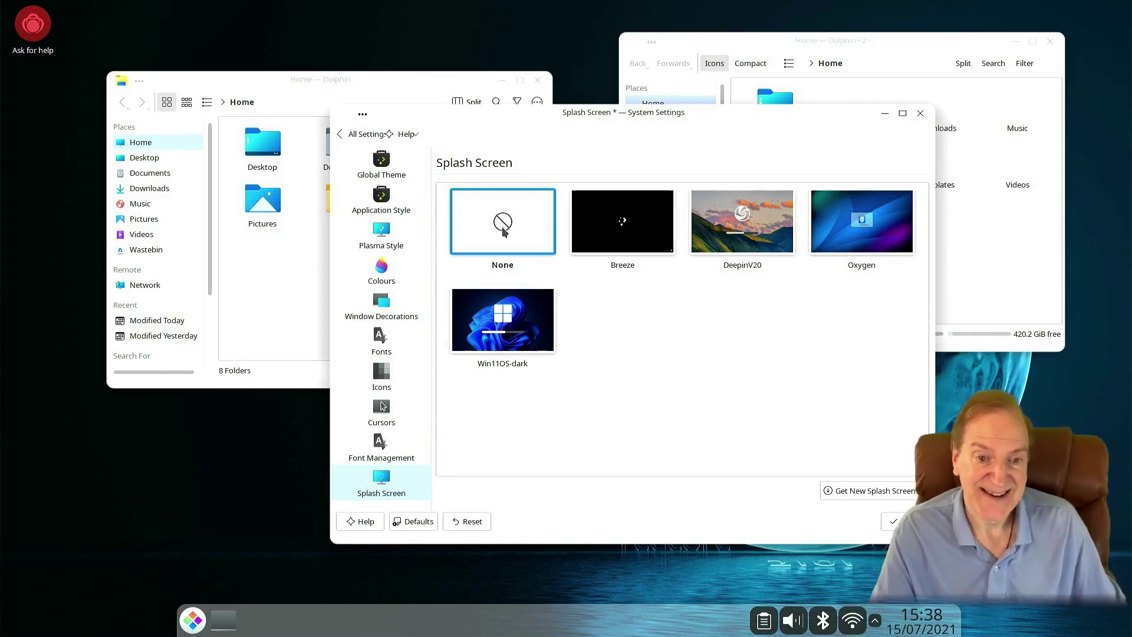
pyautogui.click(365, 134)
pyautogui.click(613, 330)
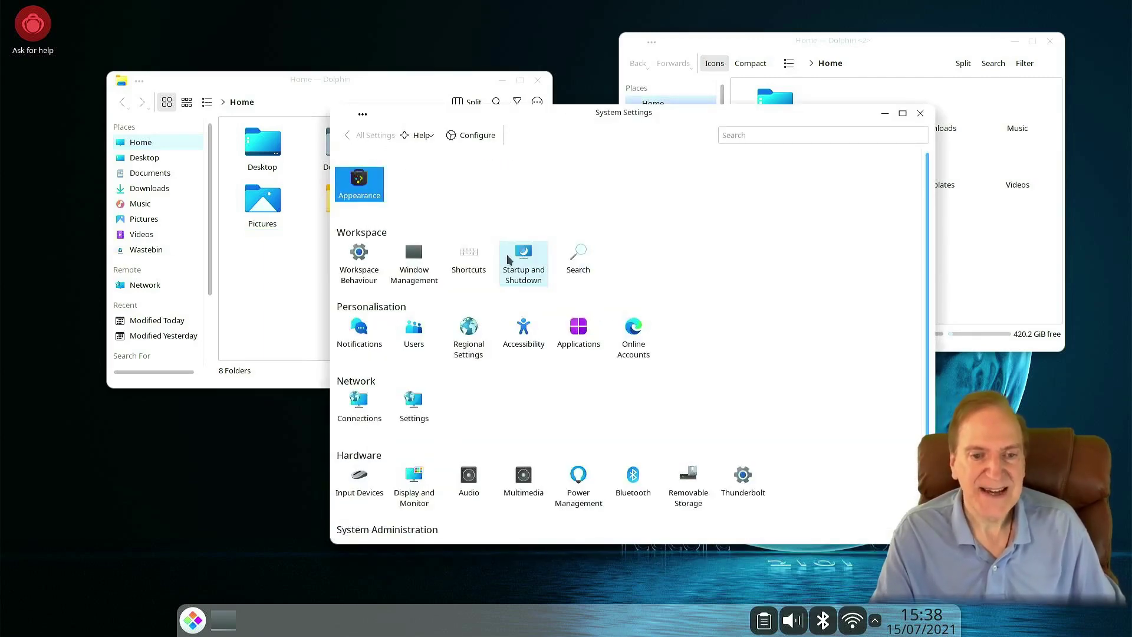
# - Open Workspace Behaviour and look through the list of Desktop Effects, including the Wobbly Windows, Magic Lamp and Squash options
pyautogui.moveTo(362, 273)
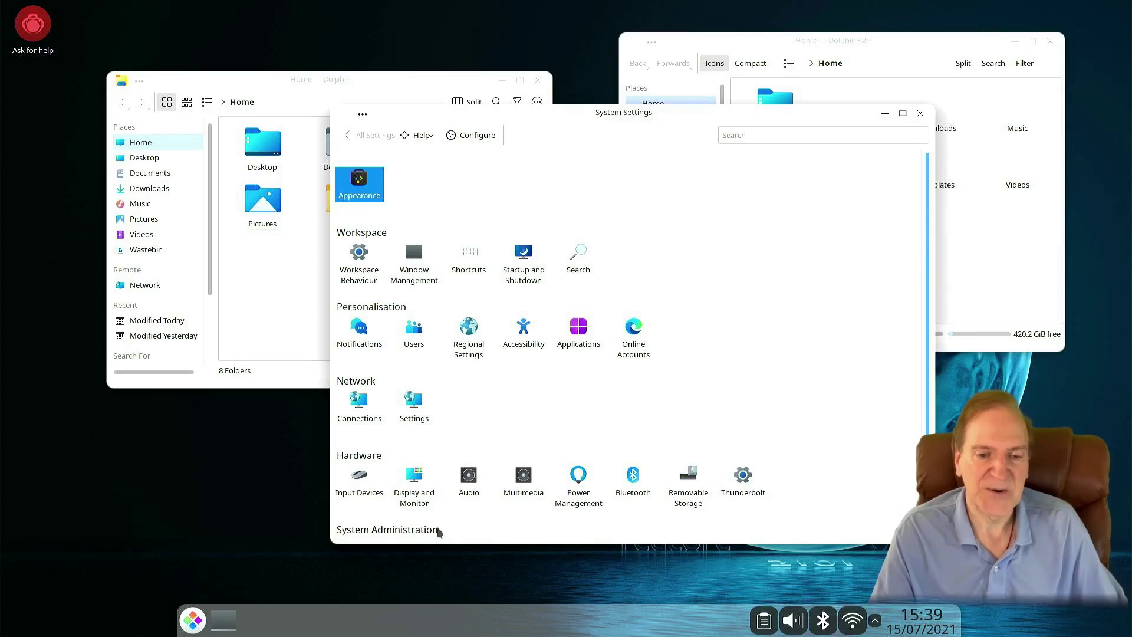
pyautogui.click(359, 257)
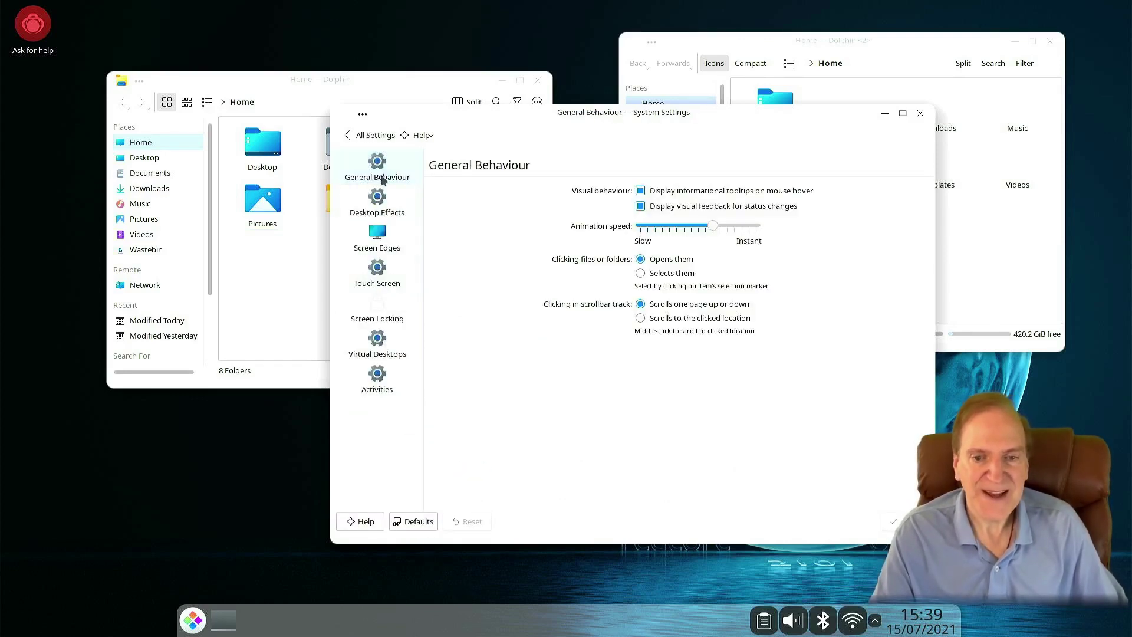
pyautogui.click(366, 209)
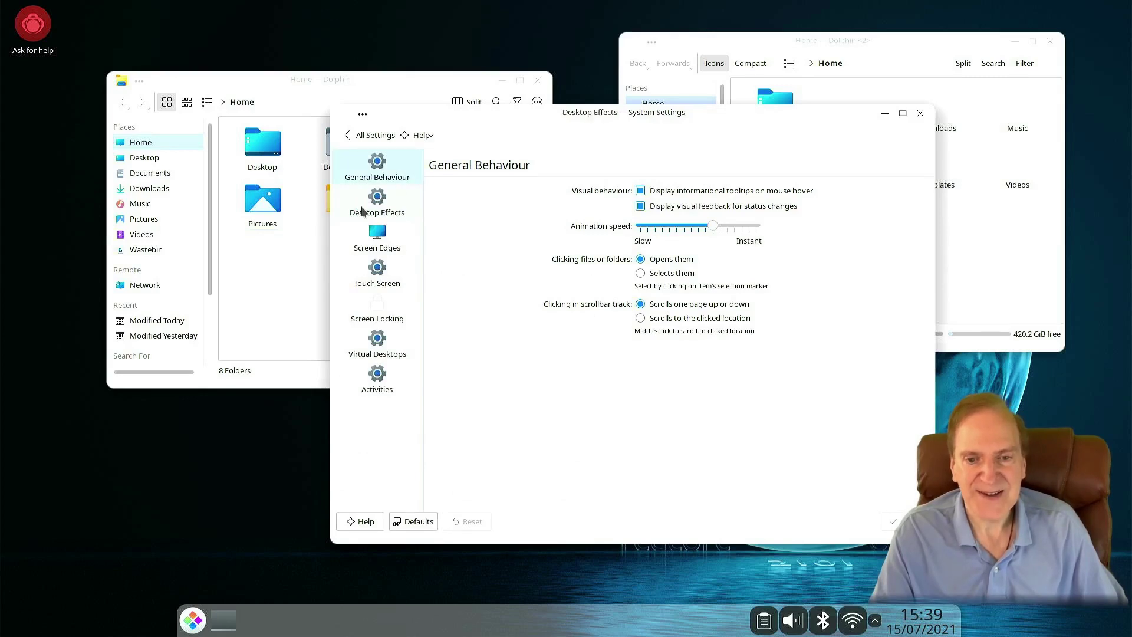
pyautogui.scroll(-5, 682, 366)
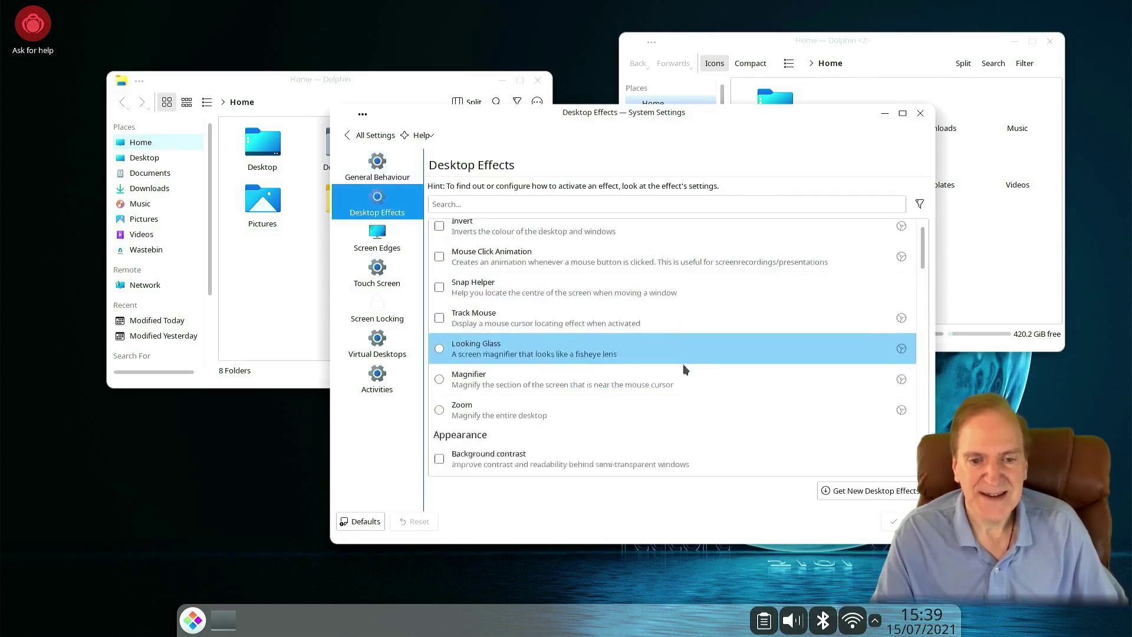
pyautogui.scroll(-5, 681, 378)
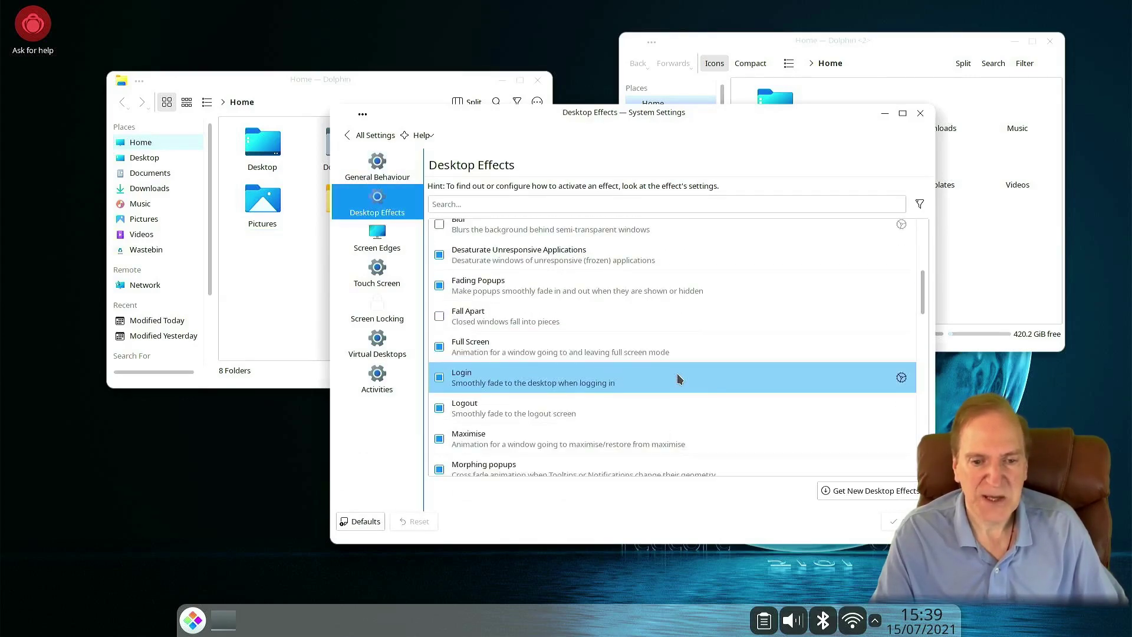
pyautogui.scroll(-4, 677, 374)
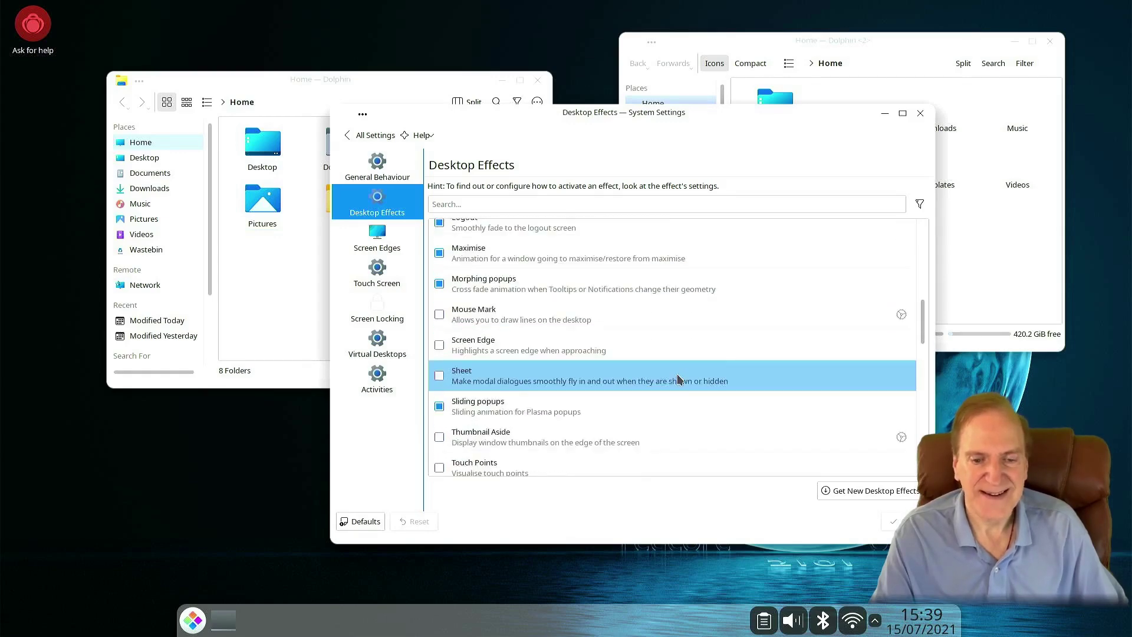
pyautogui.scroll(-5, 691, 384)
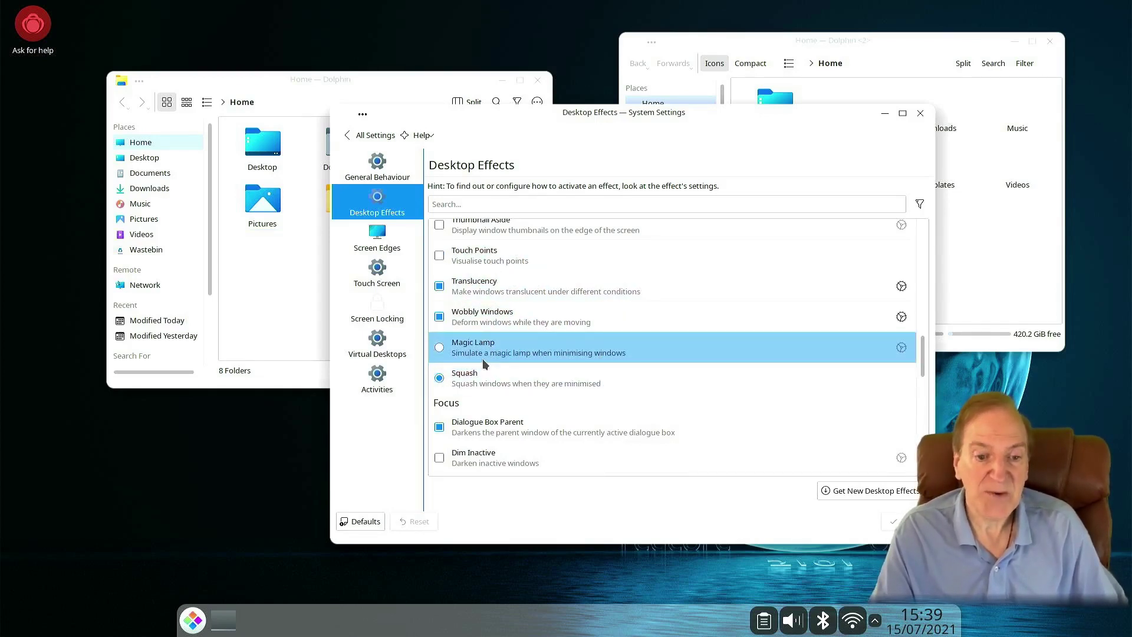
pyautogui.scroll(-5, 519, 351)
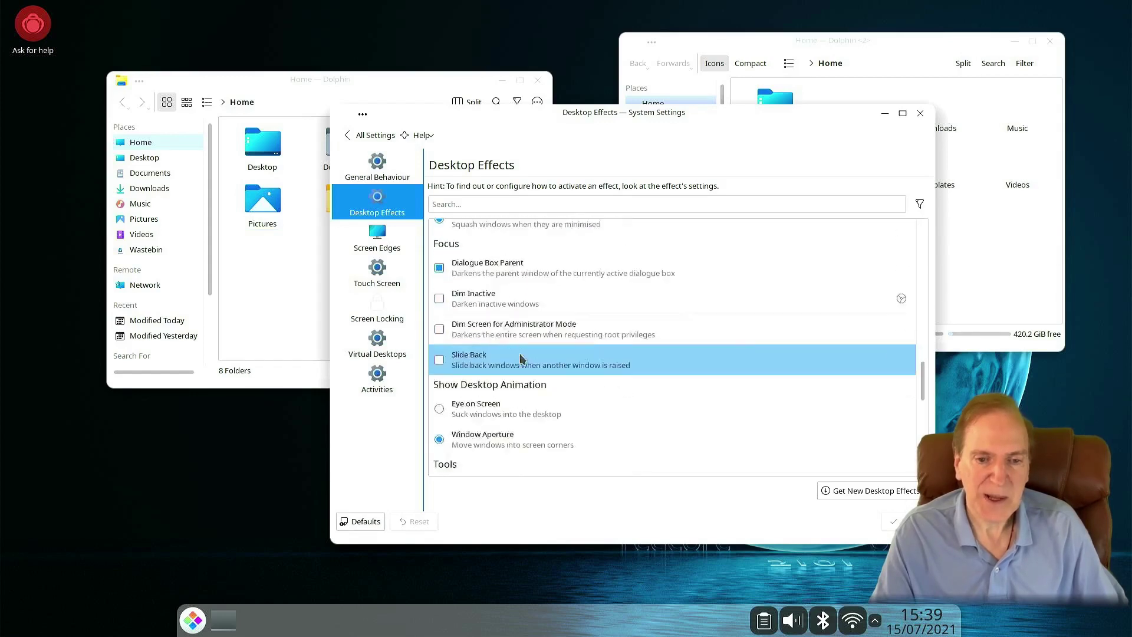
pyautogui.scroll(6, 508, 357)
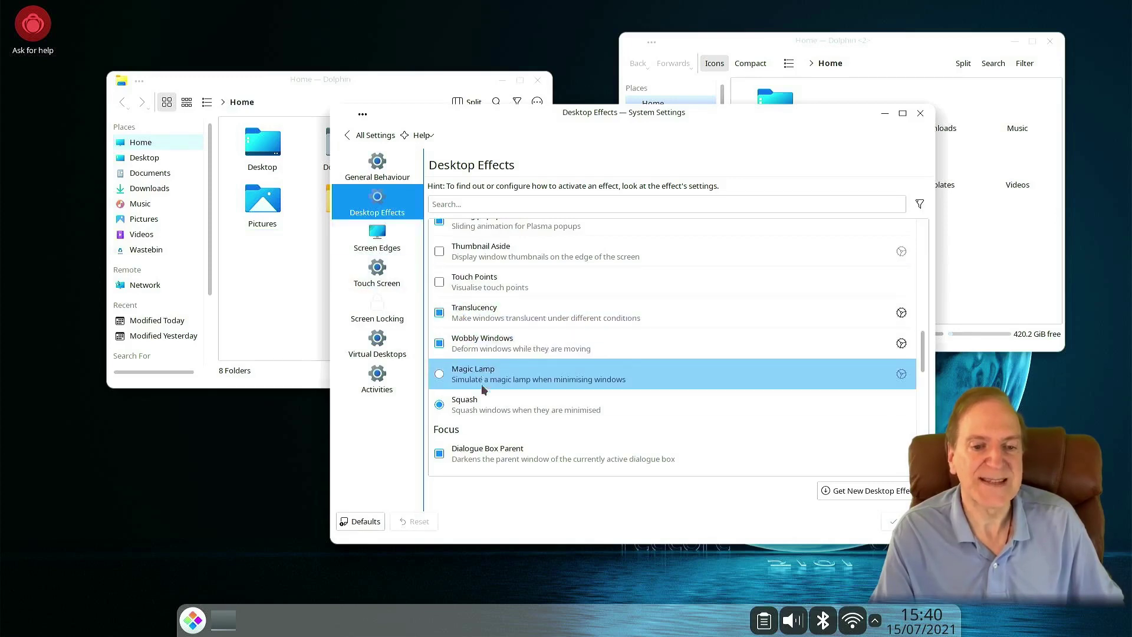
# - Review the Touch Screen, Screen Locking and Virtual Desktops settings and return to General Behaviour
pyautogui.click(385, 248)
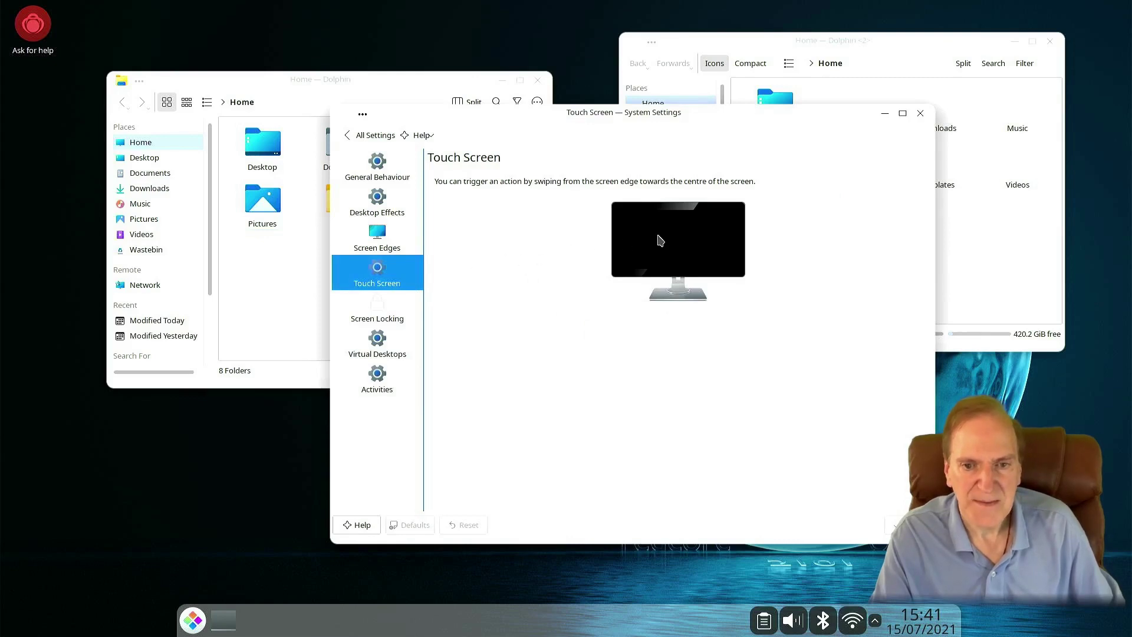
pyautogui.click(377, 313)
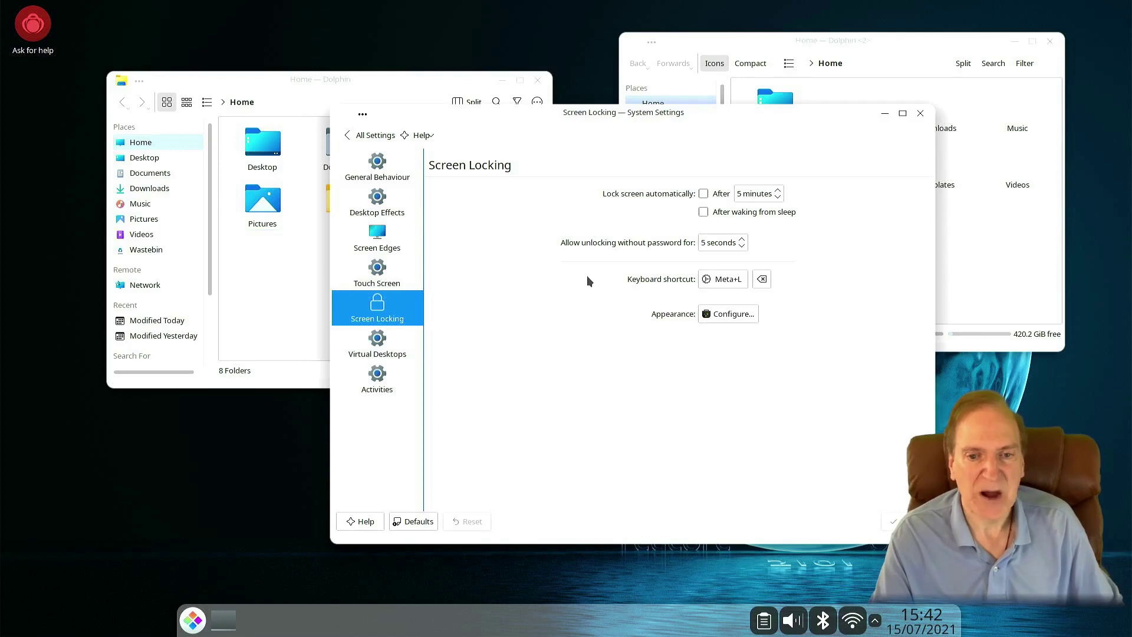
pyautogui.click(373, 344)
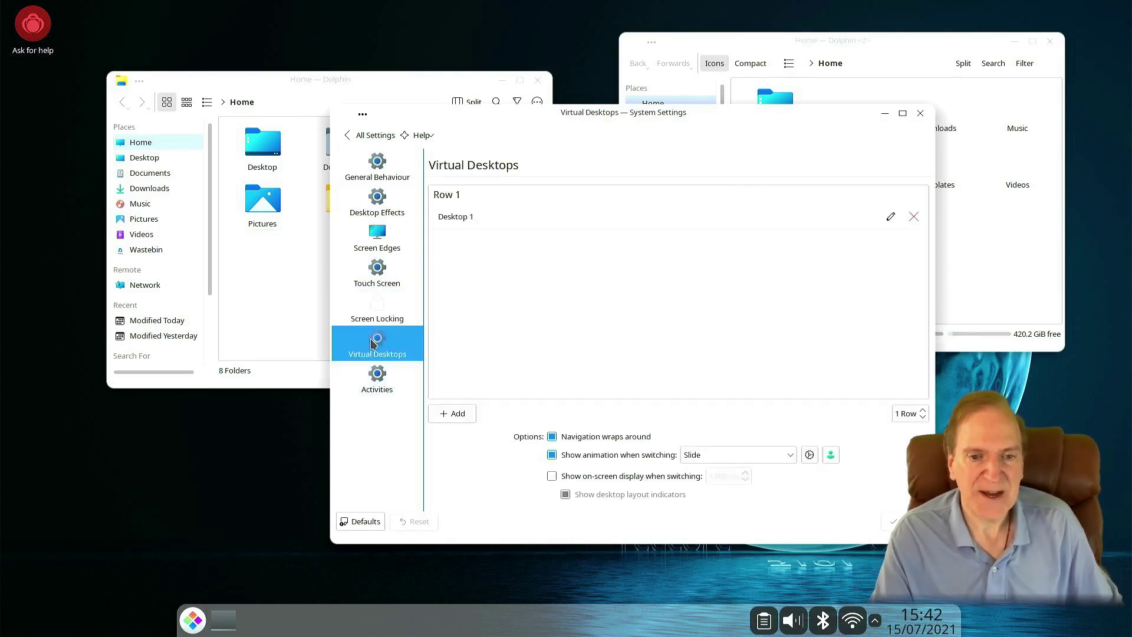
pyautogui.click(378, 167)
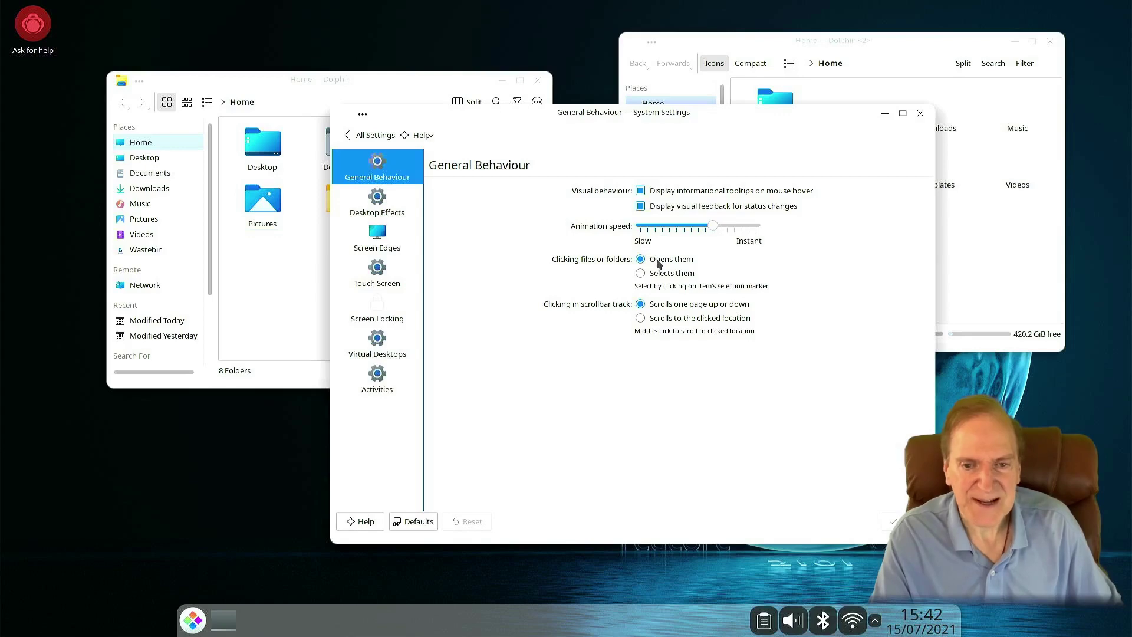
# - Test opening the Ask for help shortcut and the Downloads folder, closing the browser window and returning to the Home folder
pyautogui.click(16, 116)
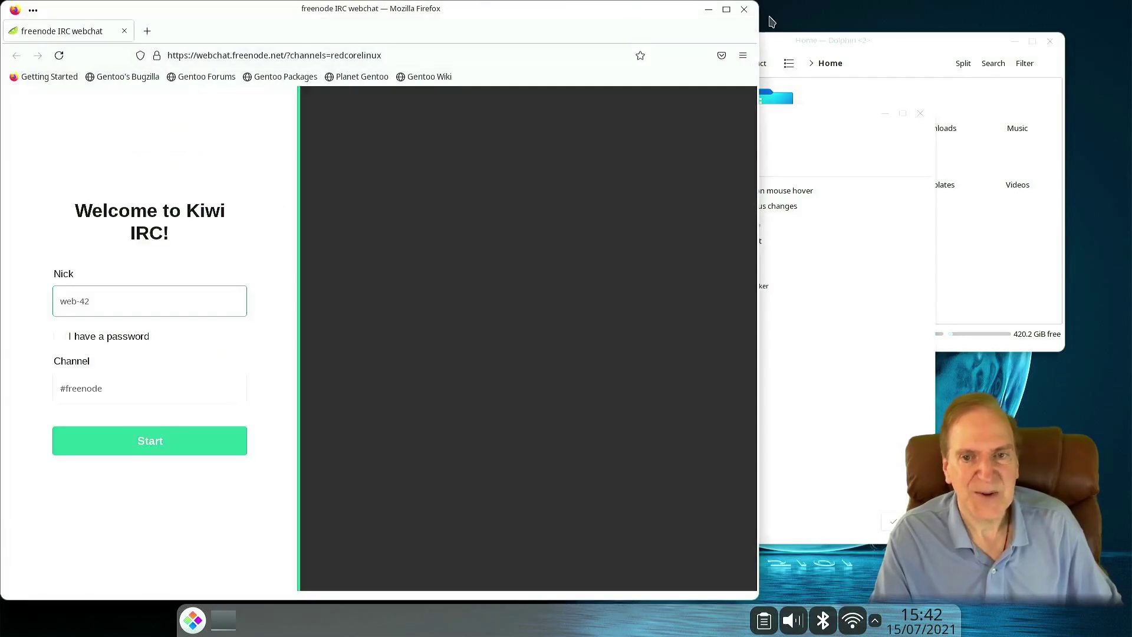
pyautogui.click(744, 9)
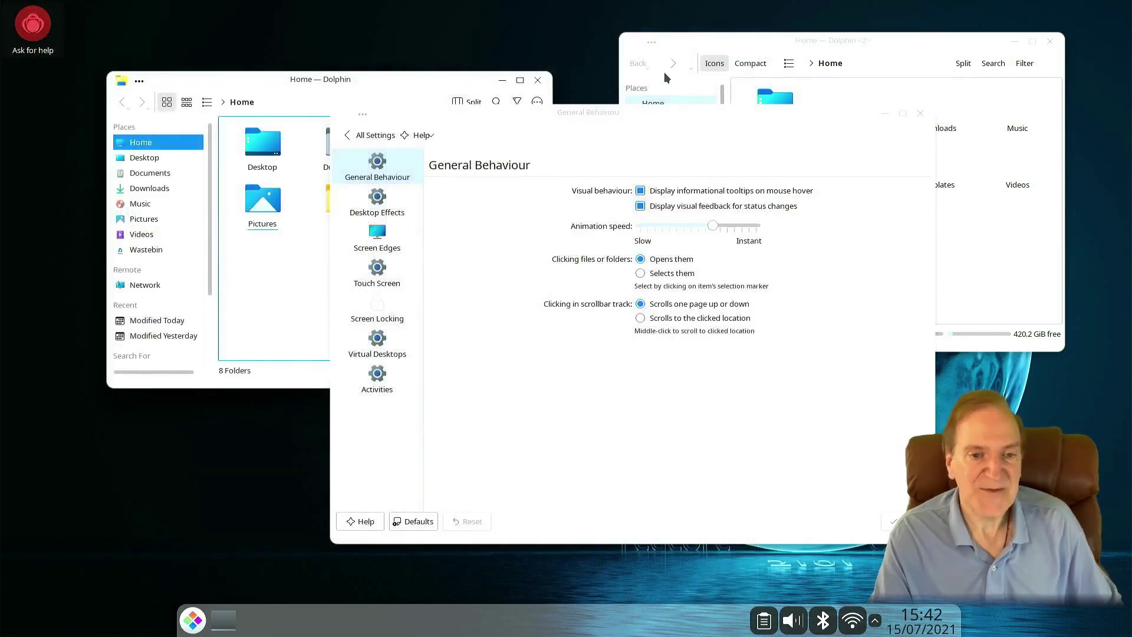
pyautogui.click(277, 314)
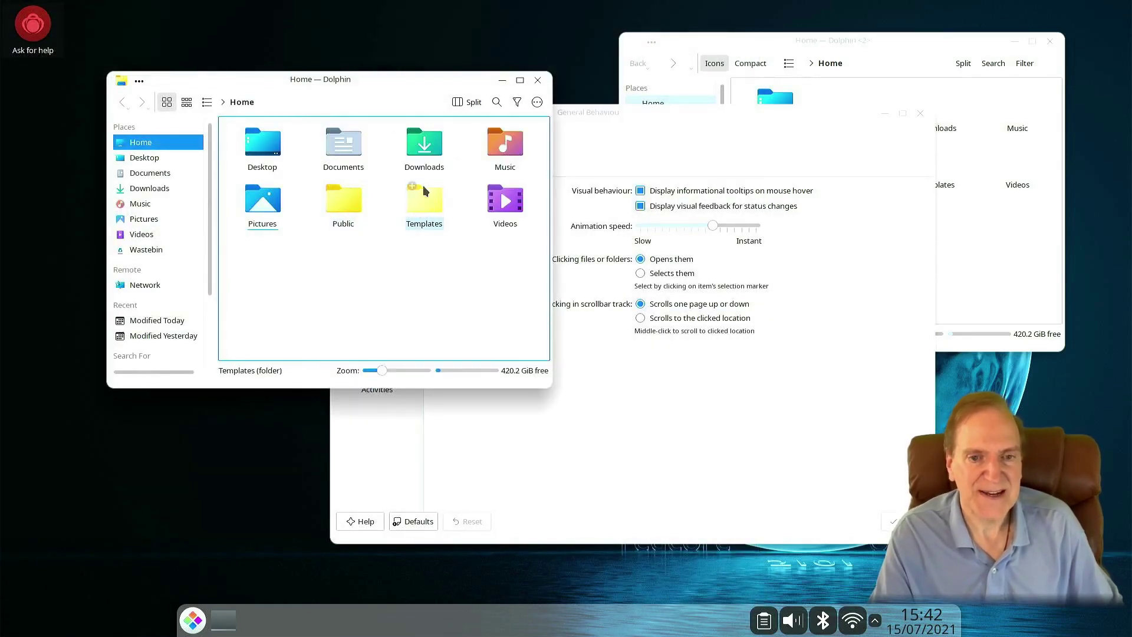
pyautogui.click(420, 144)
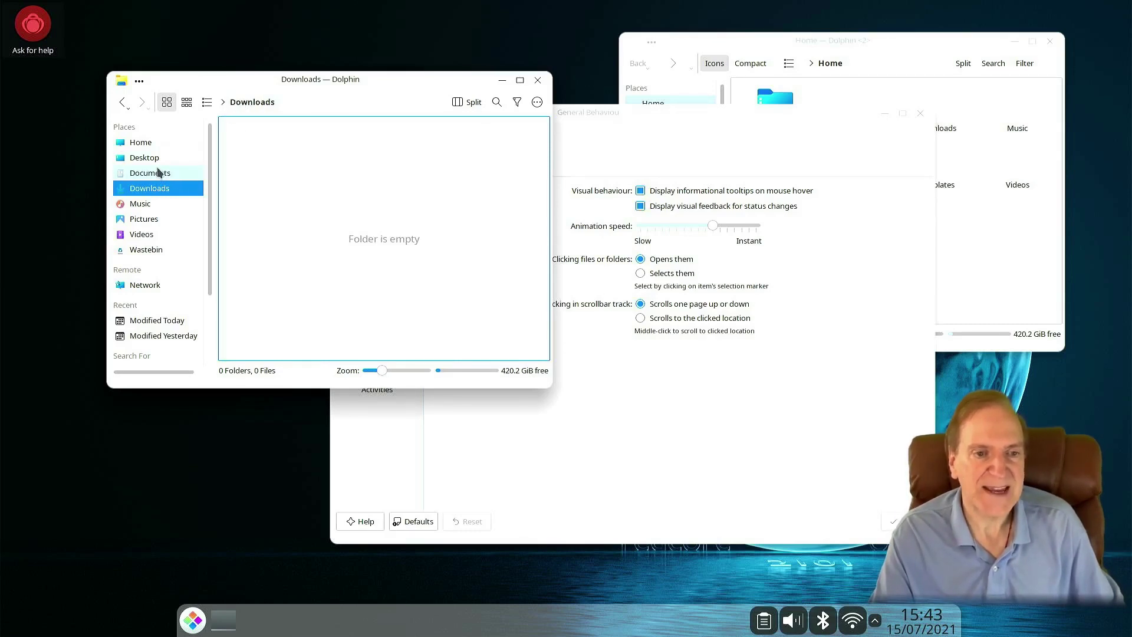
pyautogui.click(141, 142)
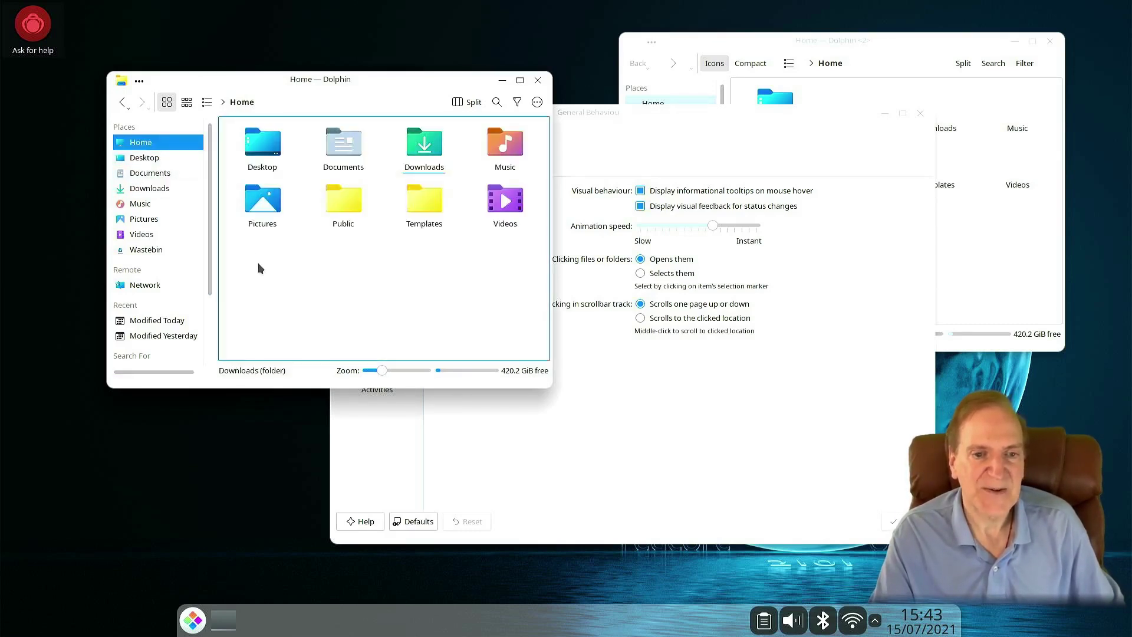
# - Box-select the Pictures, Public and Templates folders, clear the selection, and visit the Desktop and Public folders from Home
pyautogui.moveTo(257, 263); pyautogui.dragTo(439, 184)
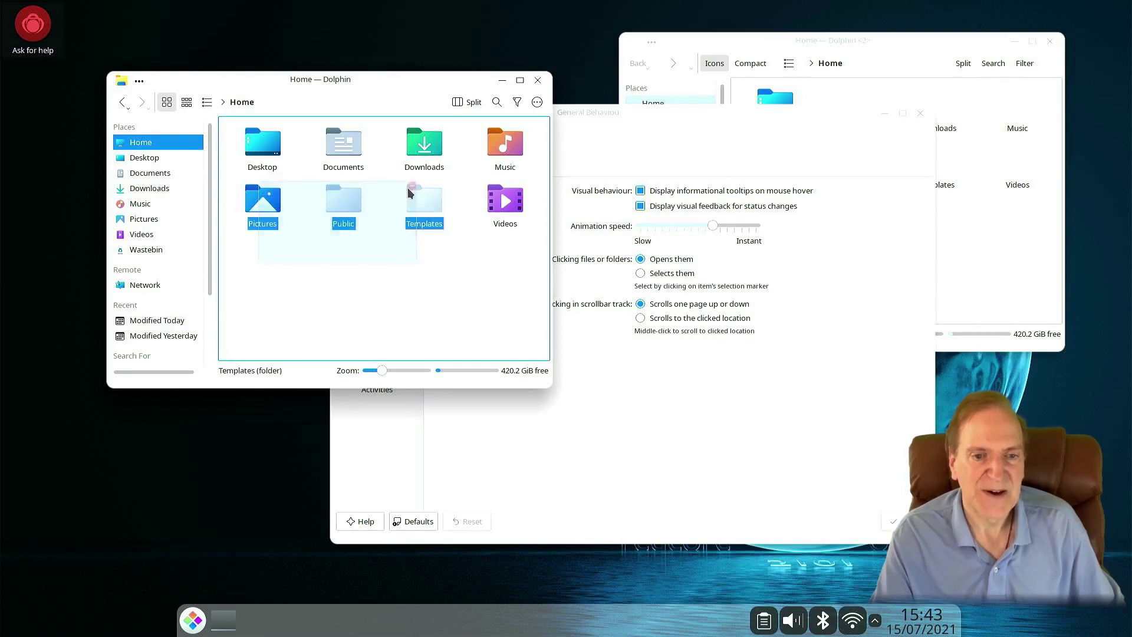
pyautogui.click(378, 284)
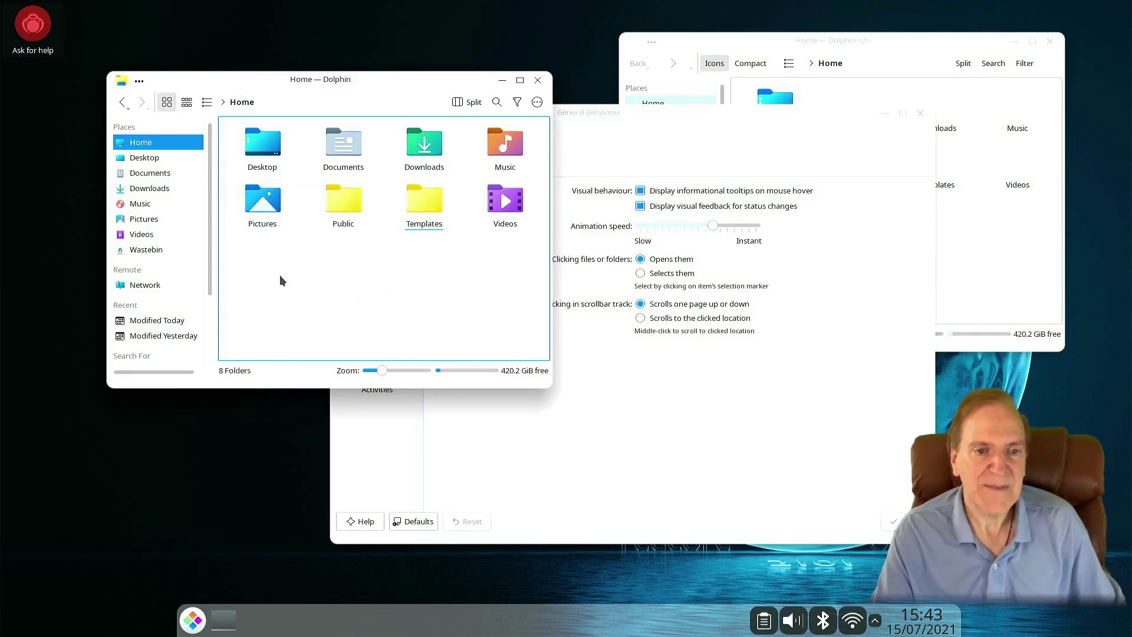
pyautogui.click(260, 150)
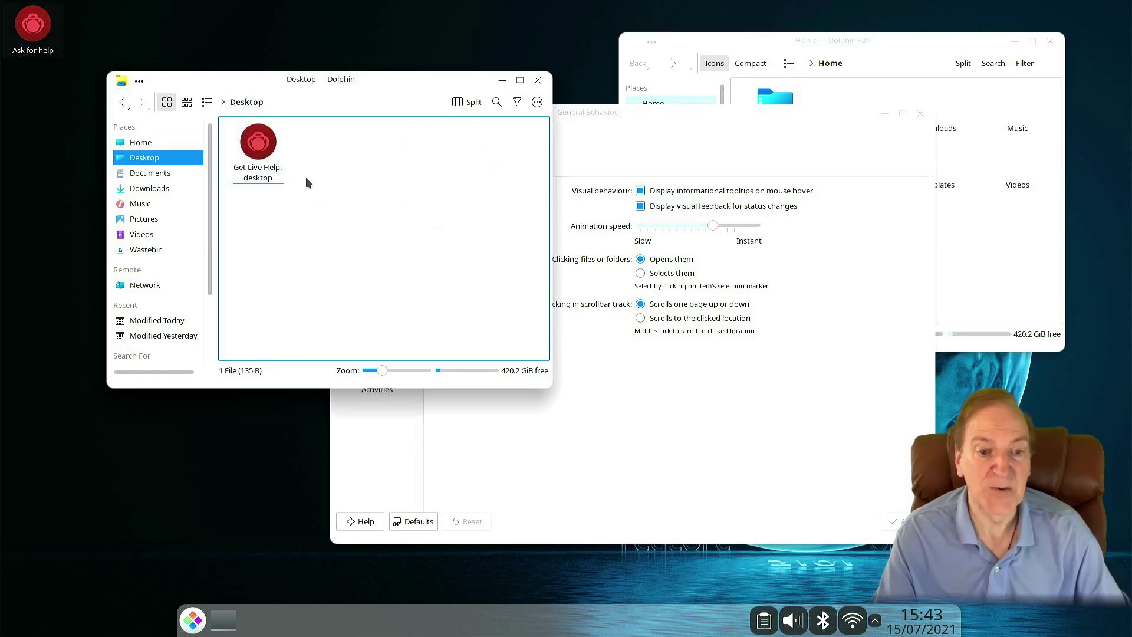
pyautogui.click(126, 103)
pyautogui.click(339, 204)
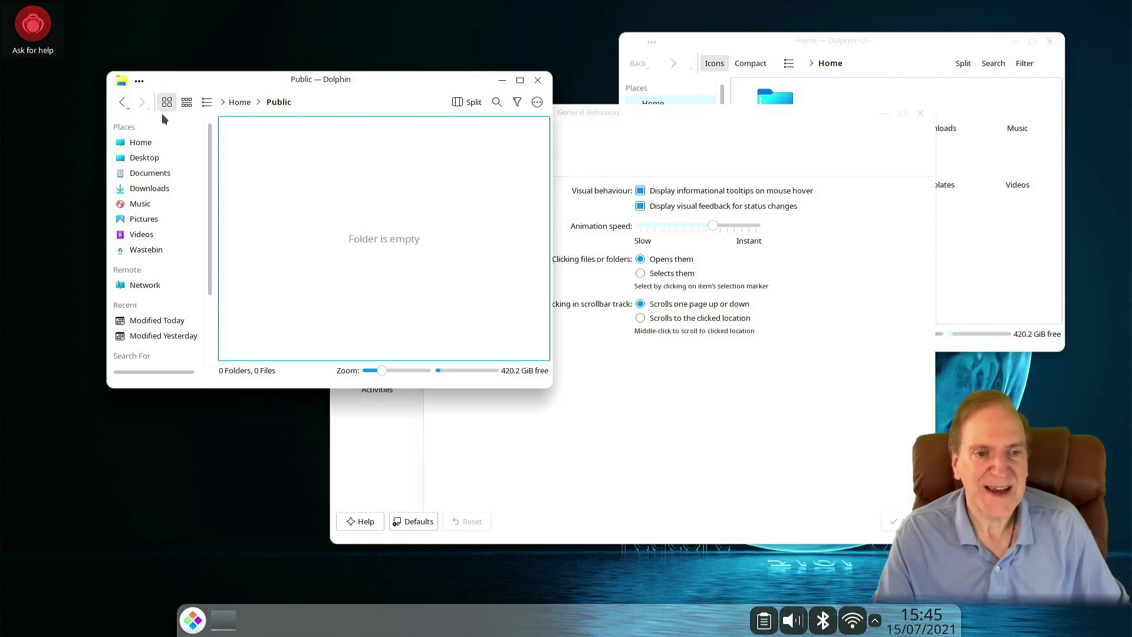
pyautogui.click(167, 104)
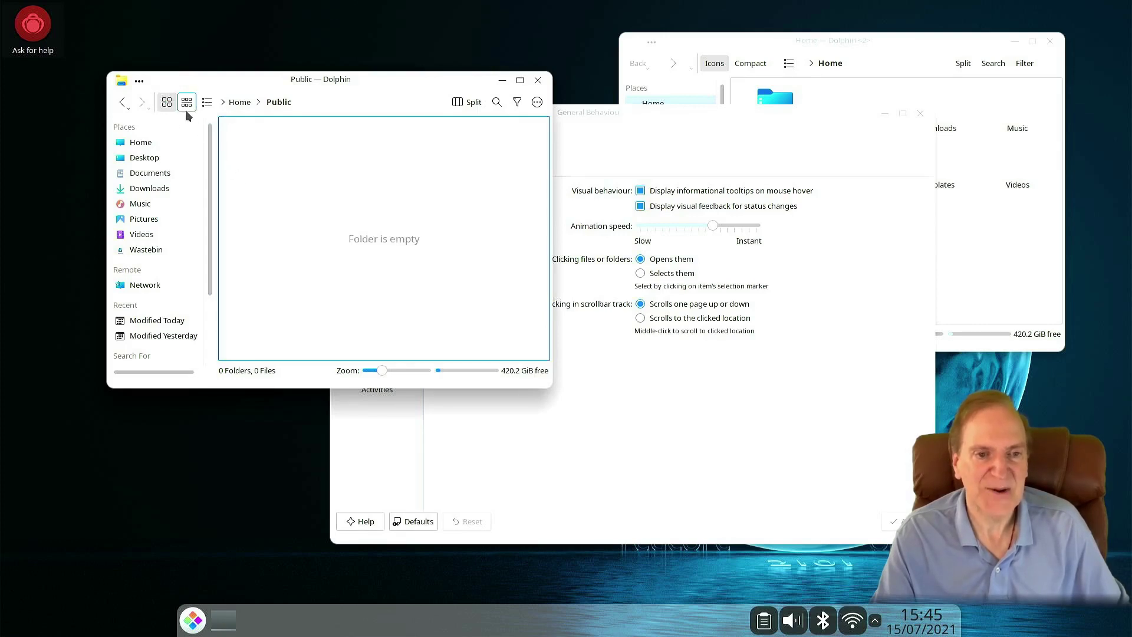
pyautogui.click(140, 143)
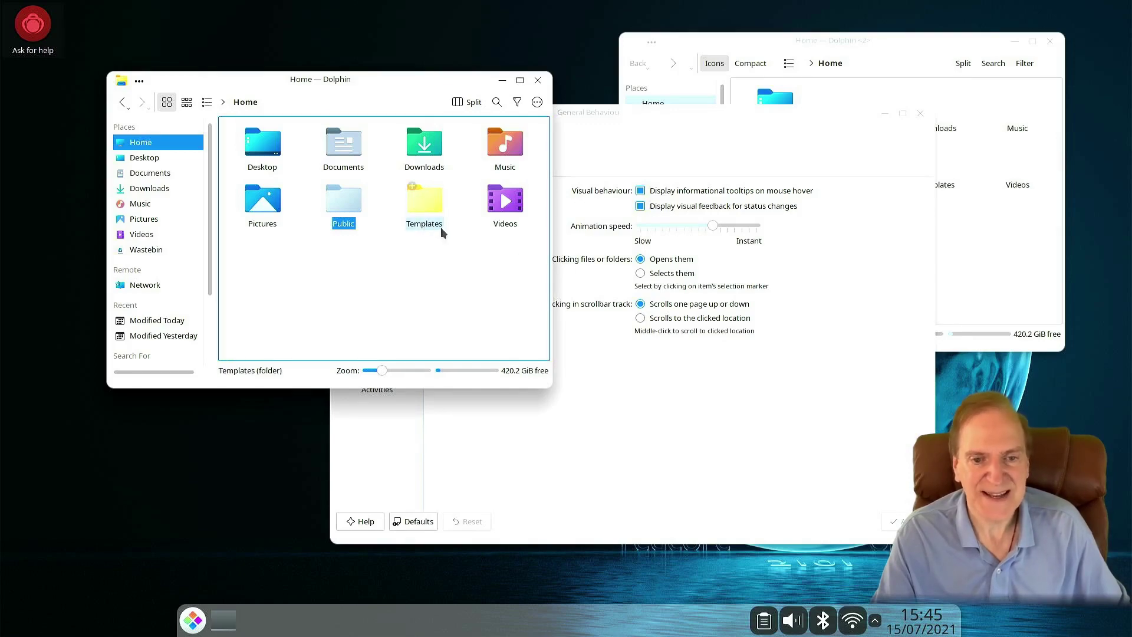
# - In Workspace Behaviour's General Behaviour settings, make clicking files or folders select them and apply the change
pyautogui.click(589, 260)
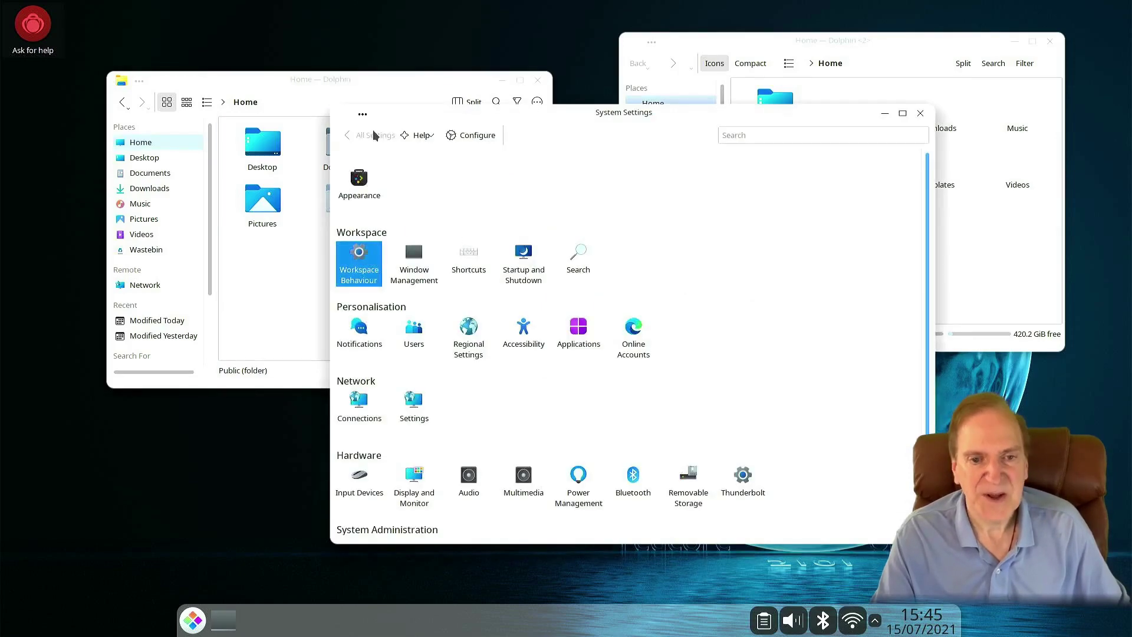
pyautogui.click(361, 260)
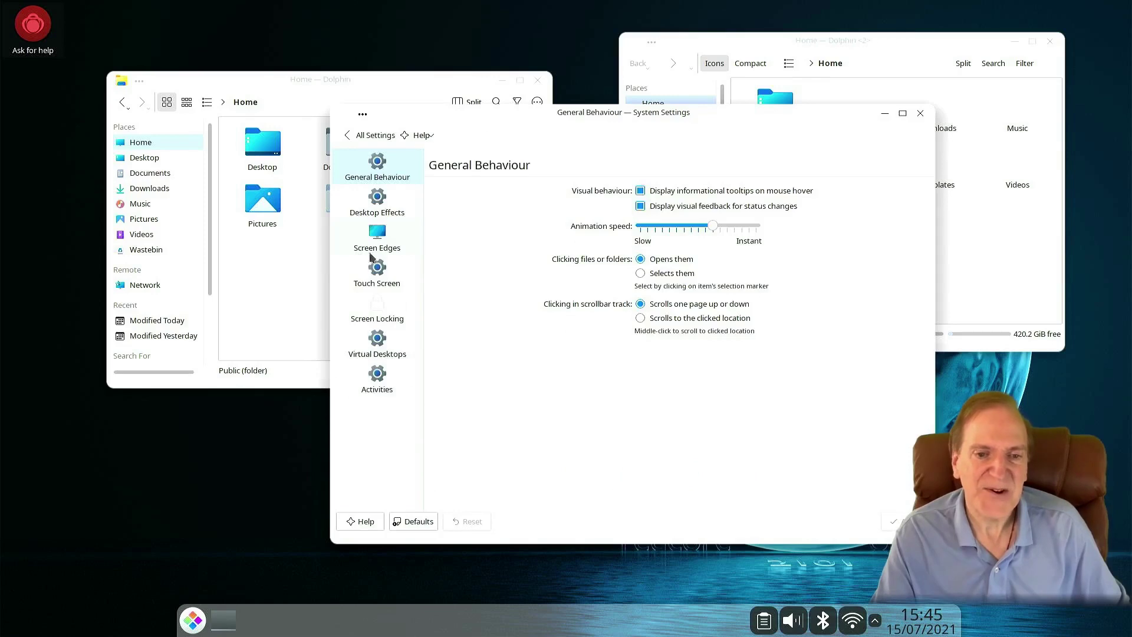
pyautogui.click(641, 275)
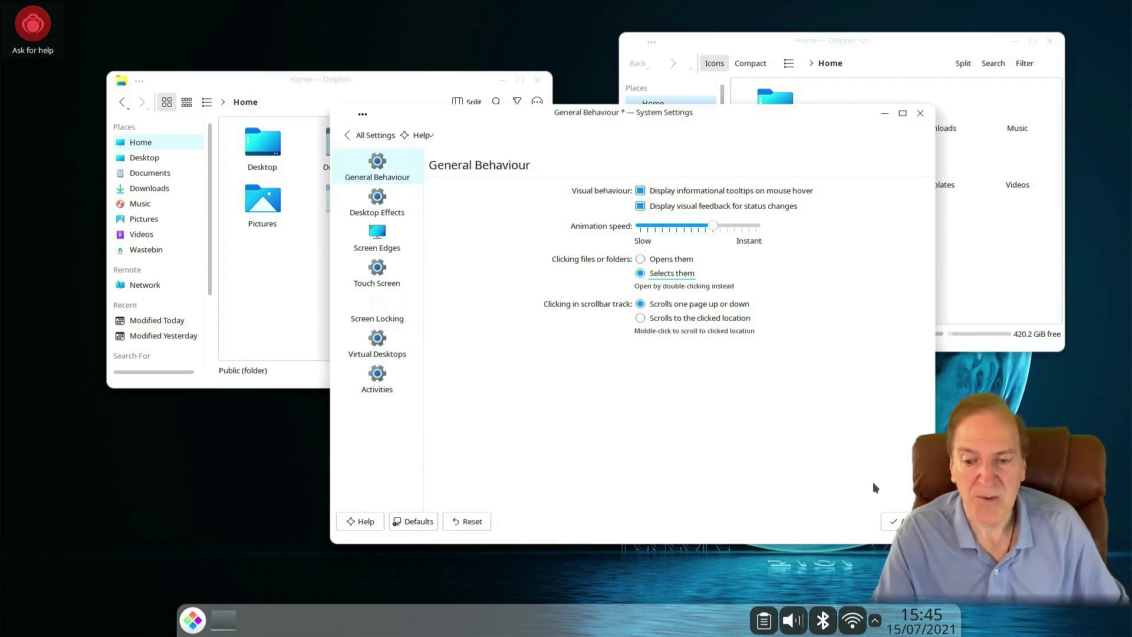
pyautogui.click(892, 521)
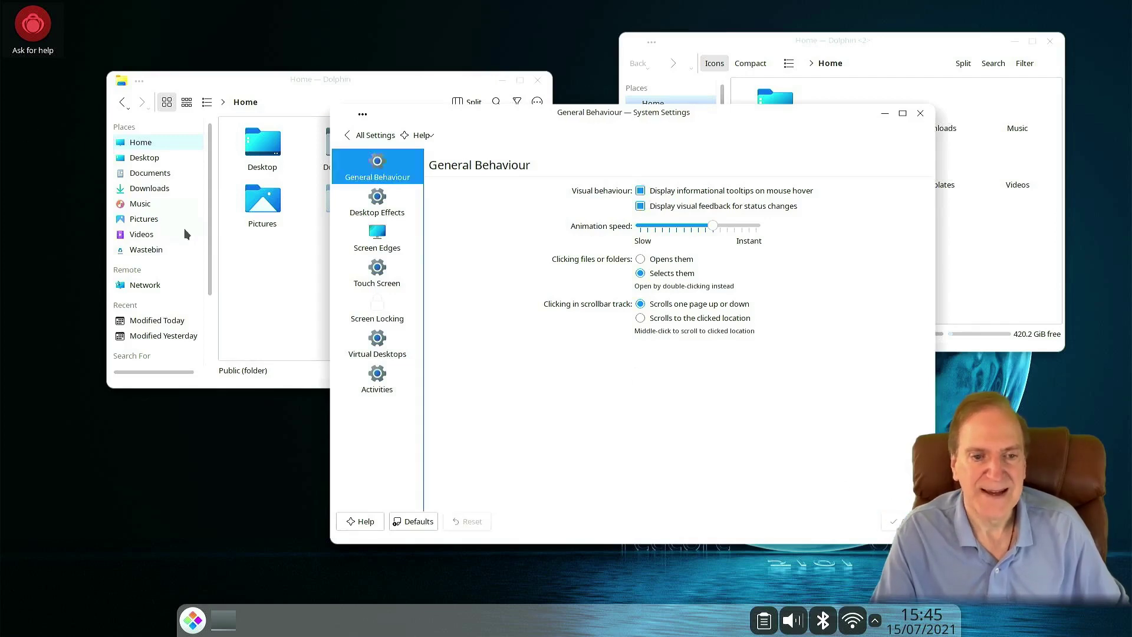
# - Test the new click behaviour in Dolphin by selecting the Documents folder, opening it and returning to Home
pyautogui.click(249, 257)
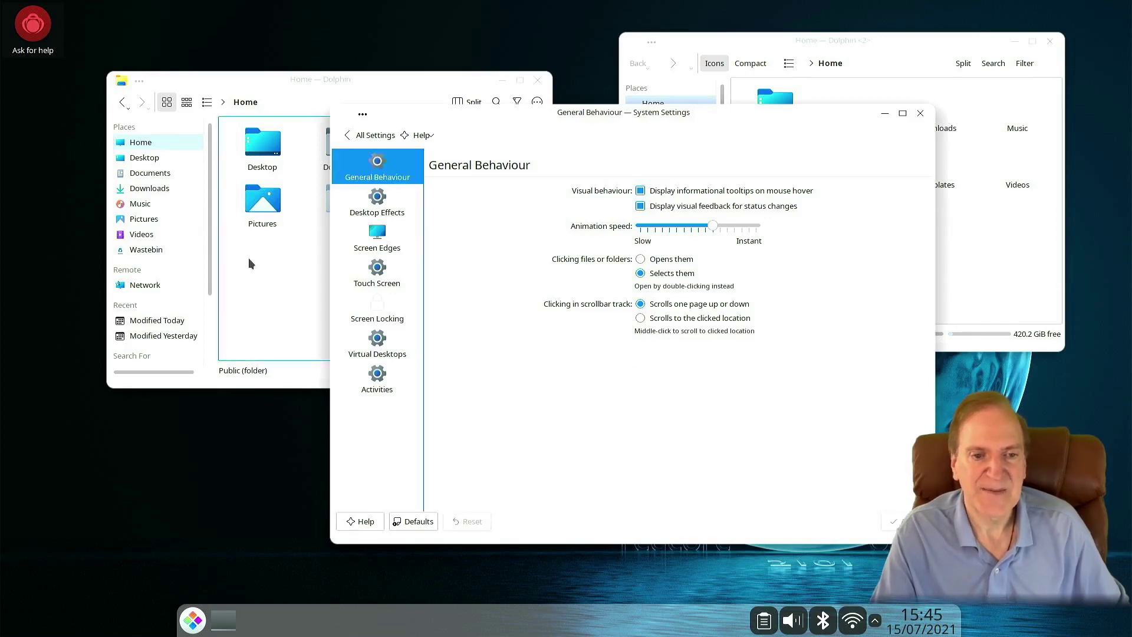
pyautogui.click(260, 197)
pyautogui.click(335, 161)
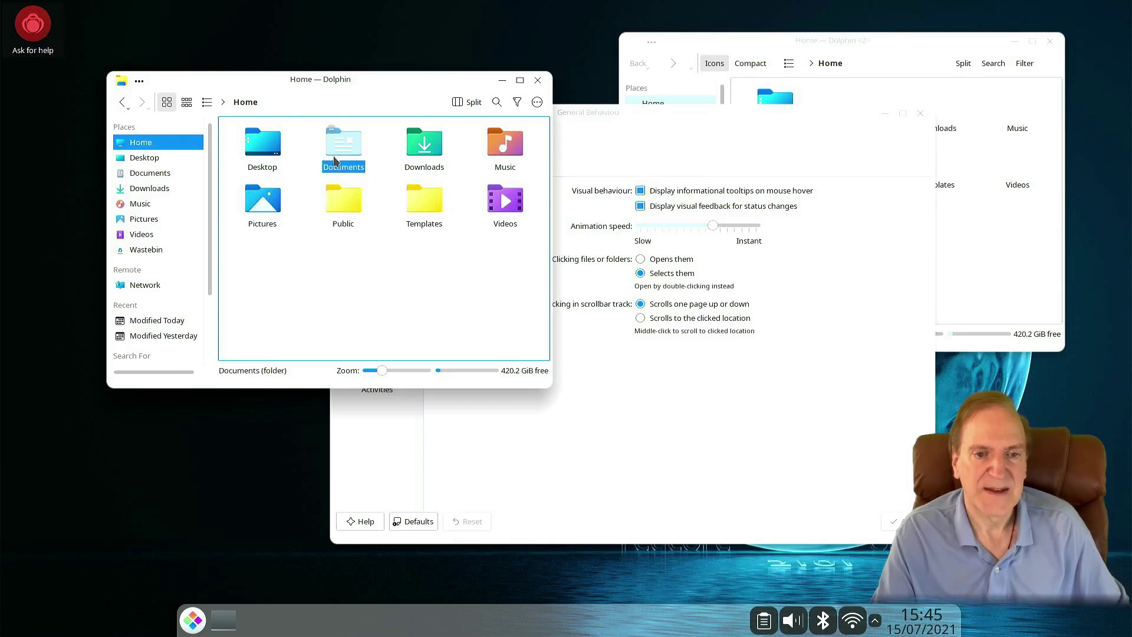
pyautogui.doubleClick(337, 144)
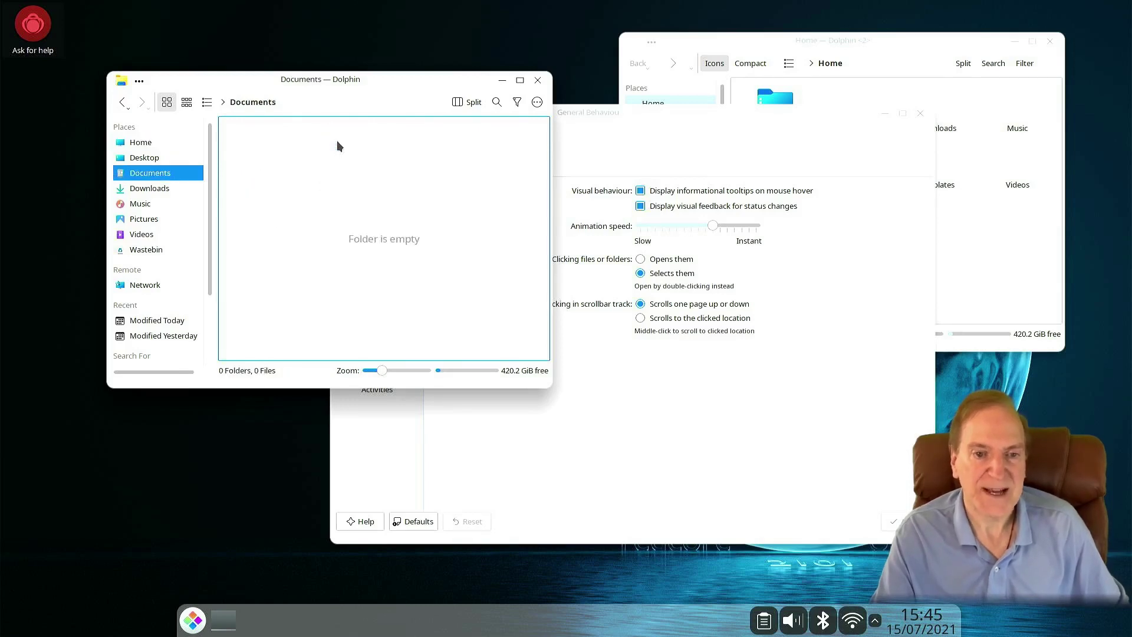
pyautogui.click(155, 142)
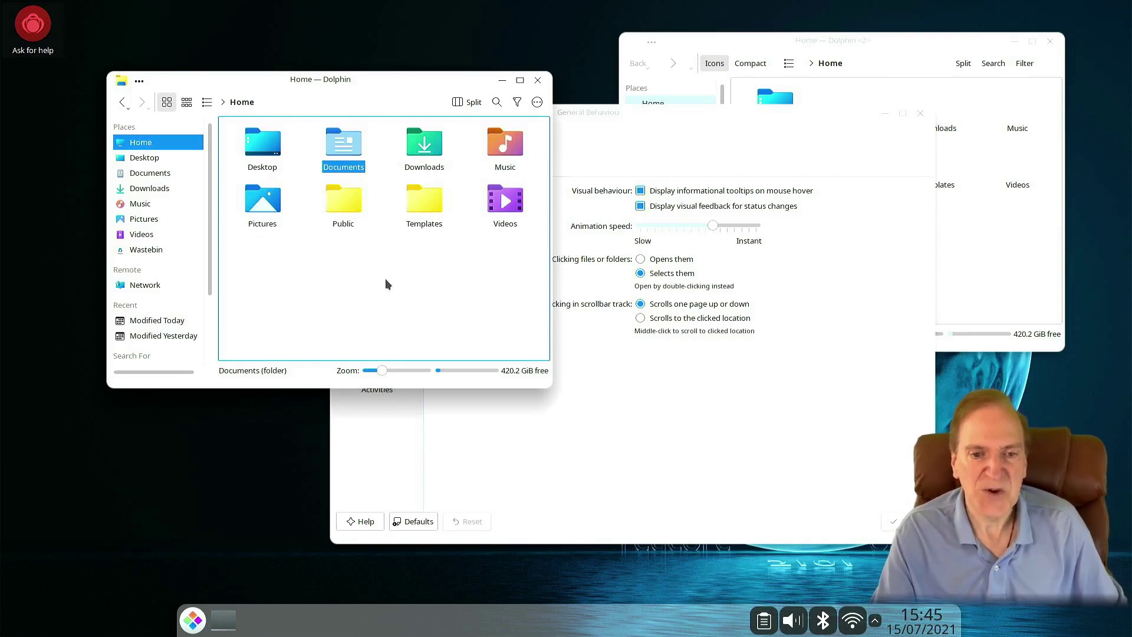
# - Go back to the overview of all System Settings and open the Window Management settings
pyautogui.click(599, 374)
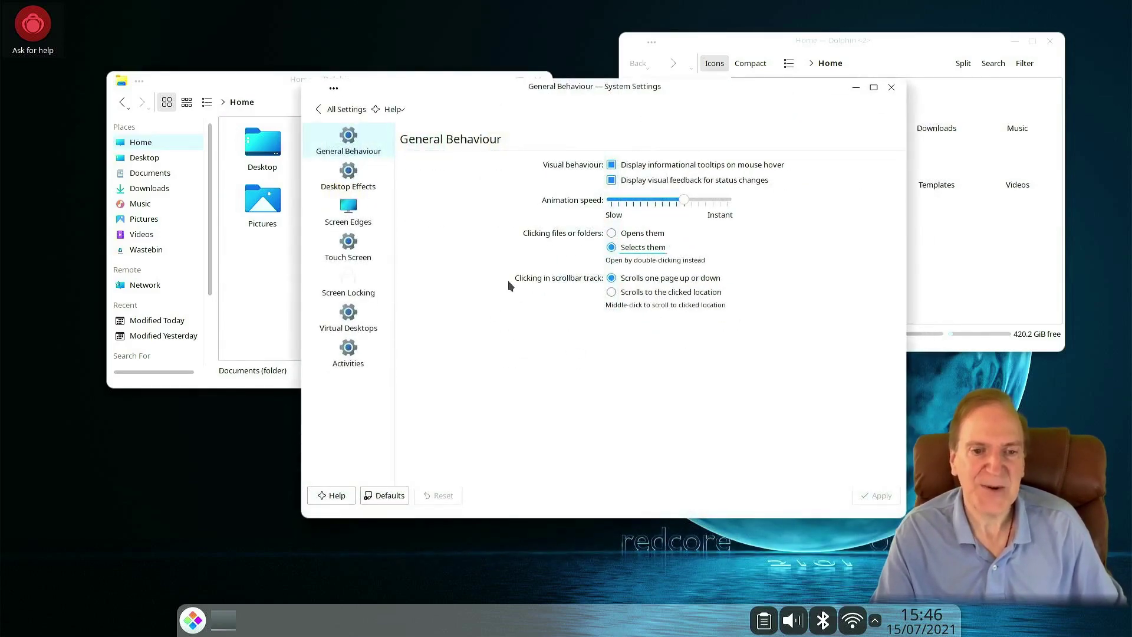
pyautogui.click(326, 110)
pyautogui.moveTo(396, 228)
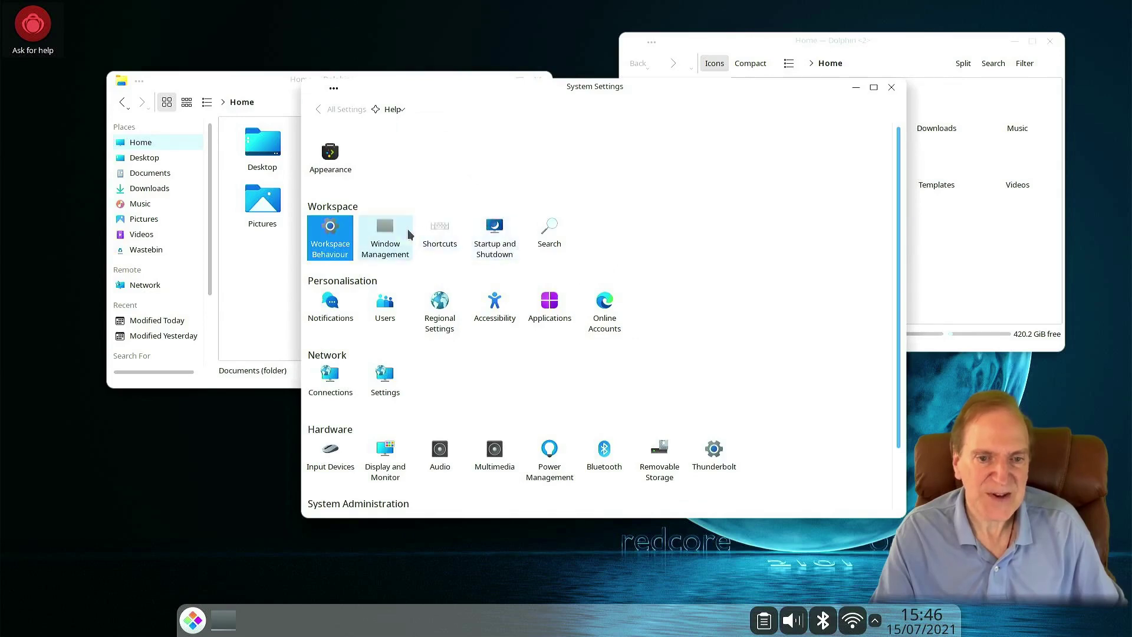
pyautogui.click(384, 237)
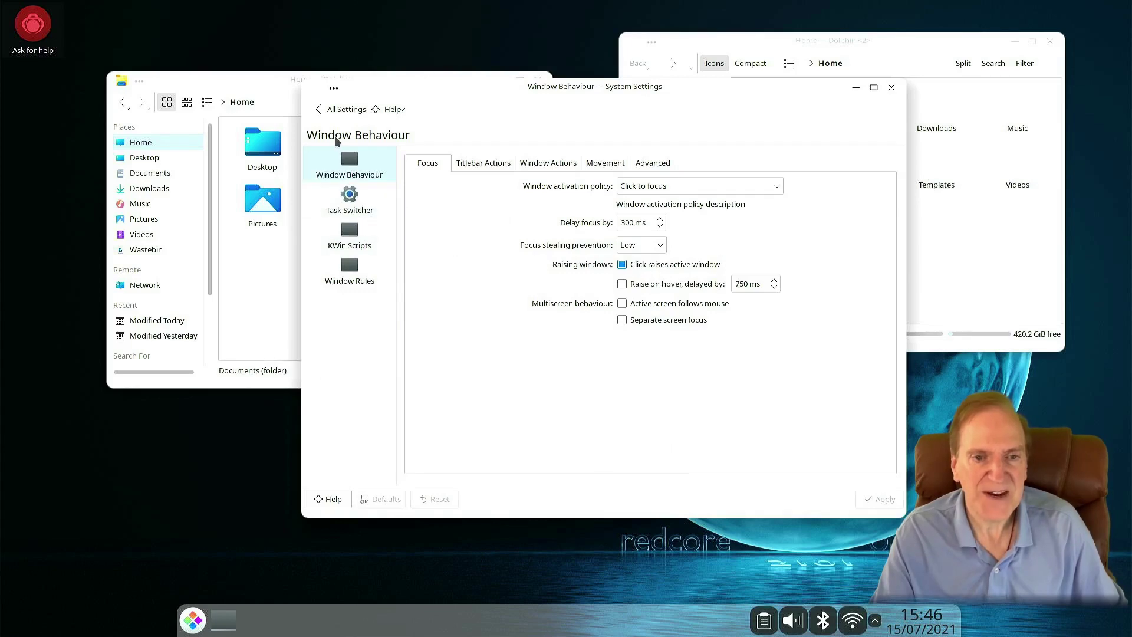
# - Go back to the overview of all settings and open the Startup and Shutdown settings at Login Screen (SDDM)
pyautogui.click(336, 111)
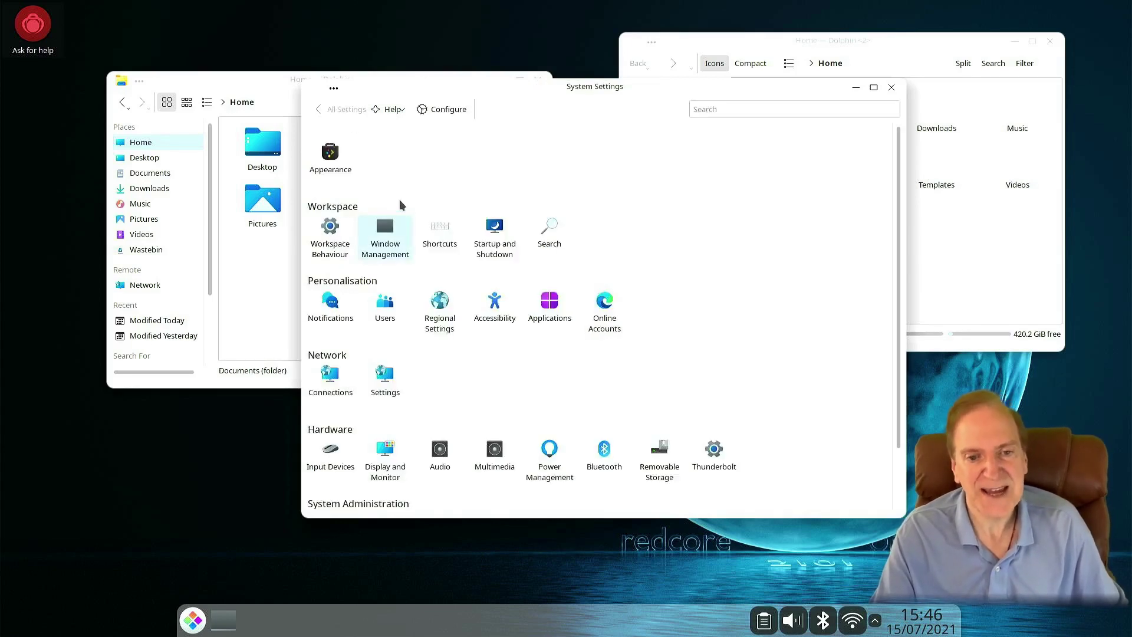
pyautogui.moveTo(494, 233)
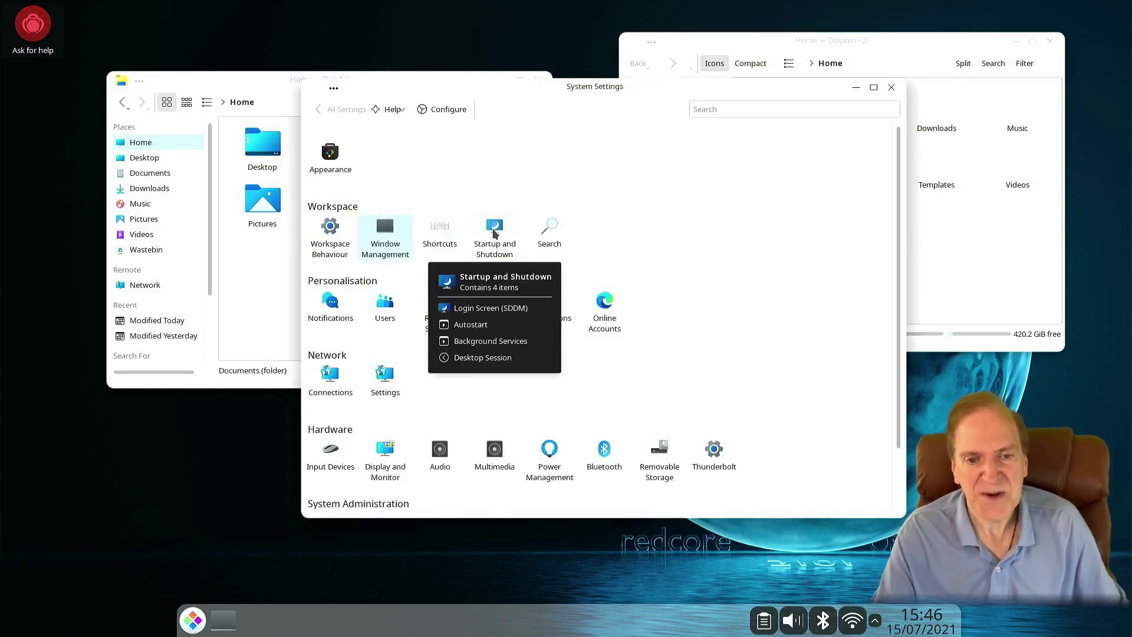
pyautogui.click(494, 234)
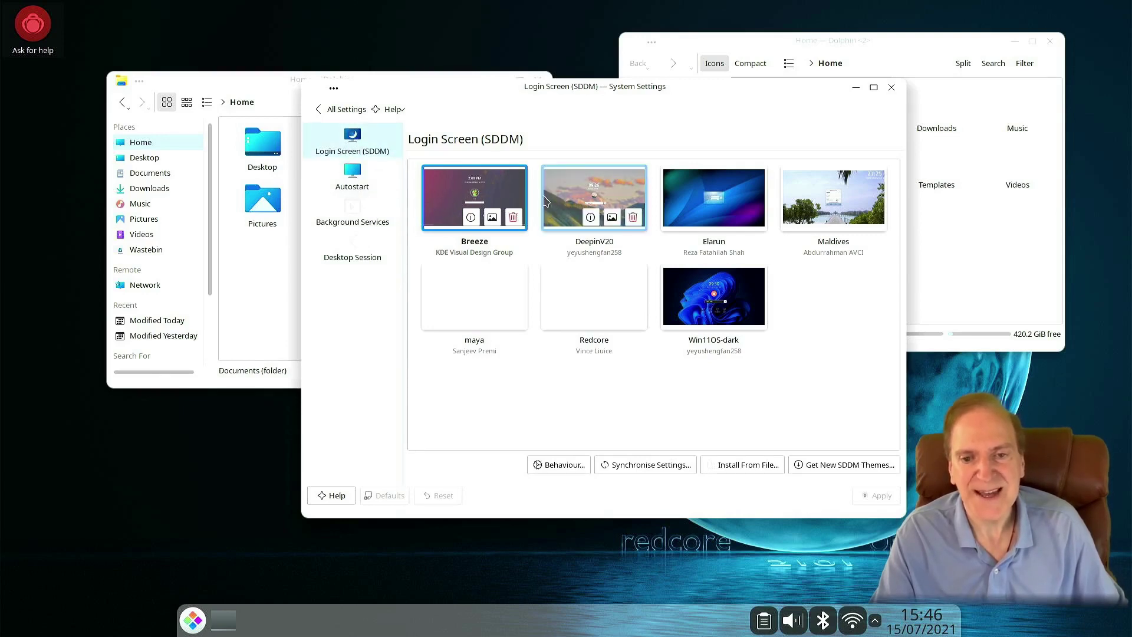
# - Try the Win11OS-dark, DeepinV20 and Elarun login themes, and attempt to apply Elarun by entering the root password
pyautogui.click(693, 296)
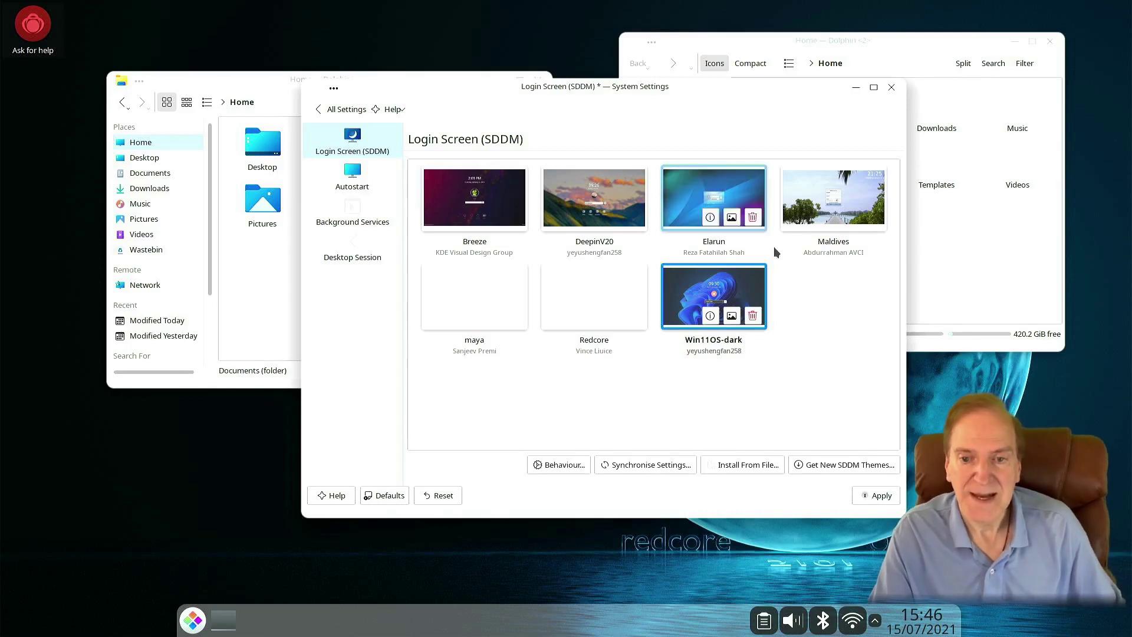
pyautogui.click(603, 190)
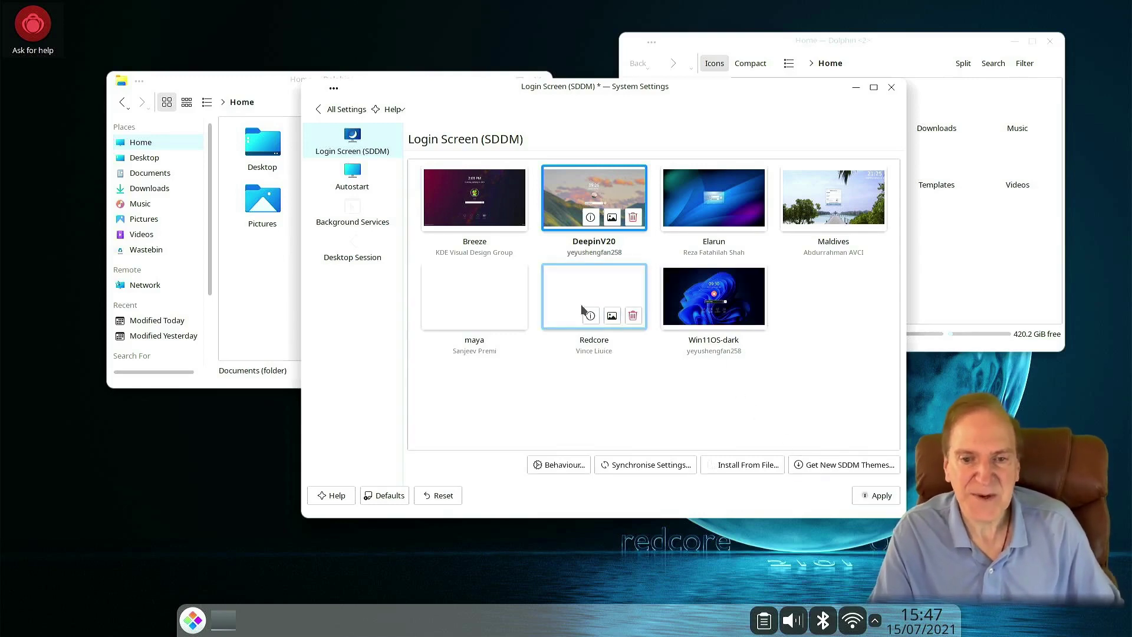
pyautogui.click(708, 194)
pyautogui.click(874, 498)
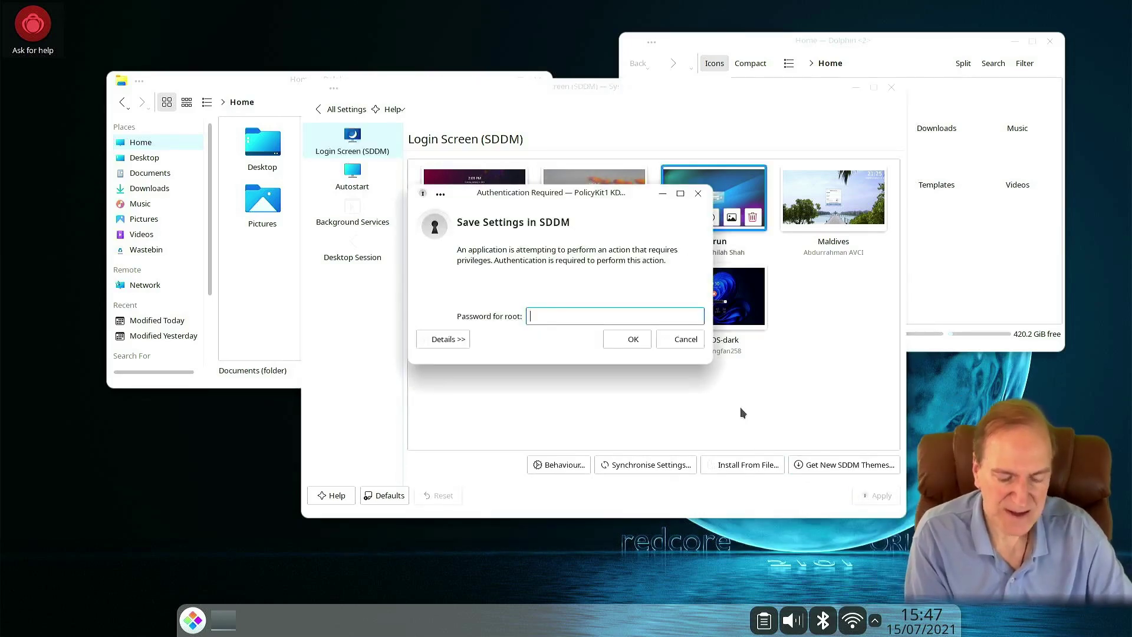
pyautogui.write('••••••••')
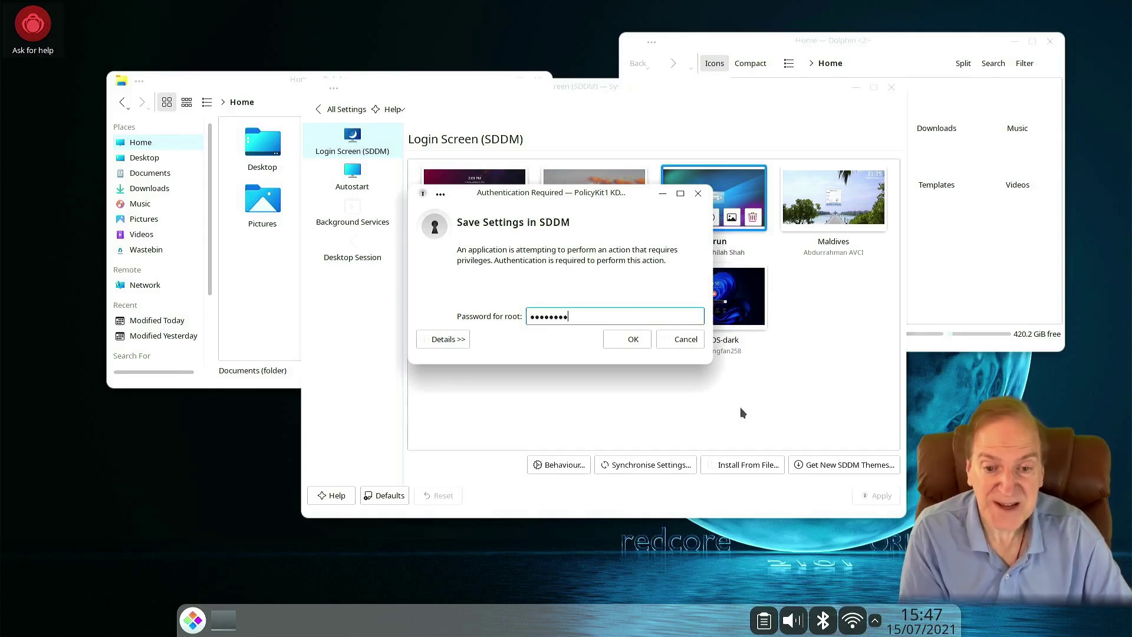
pyautogui.press('Return')
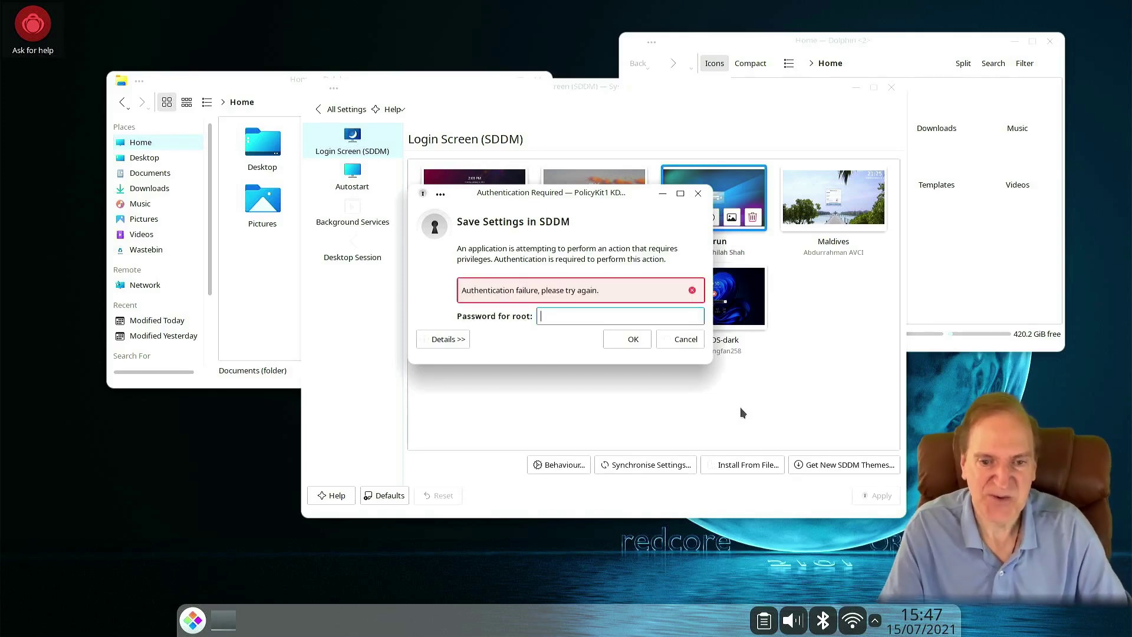
pyautogui.press('Escape')
# - In the Users settings, try to change the account's avatar to the chameleon picture, and dismiss the root authentication request
pyautogui.click(324, 110)
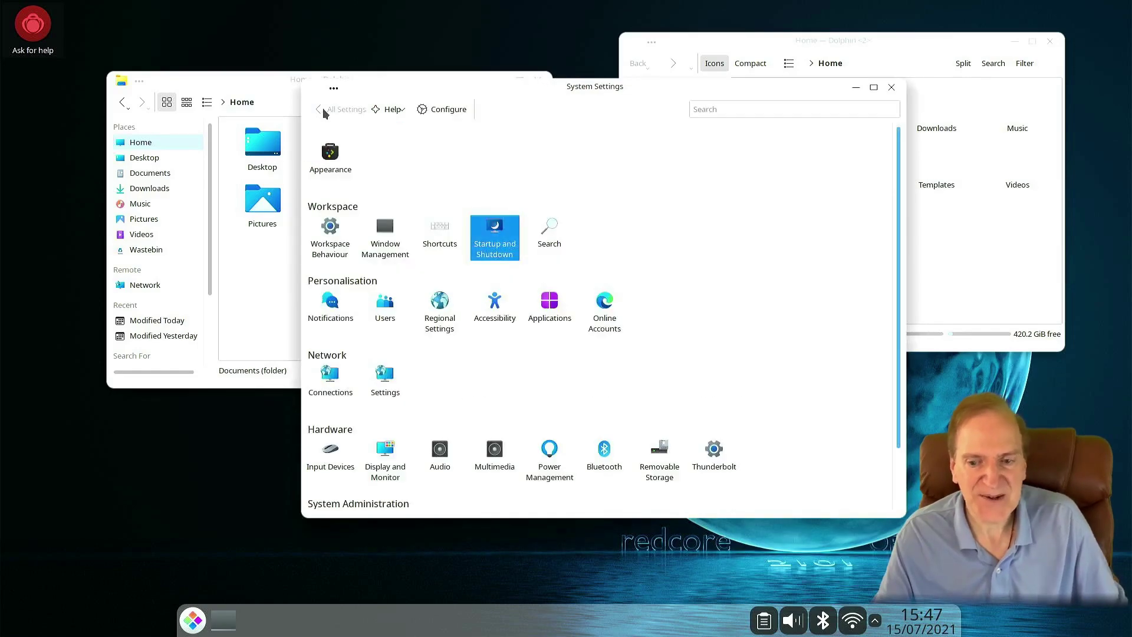
pyautogui.click(384, 304)
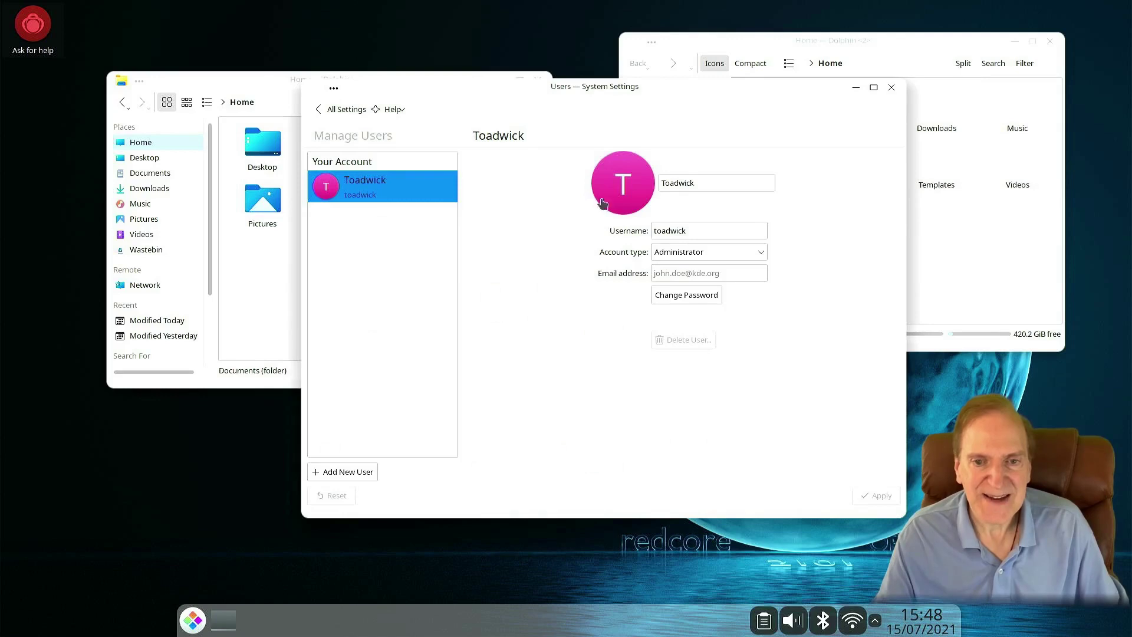
pyautogui.click(608, 186)
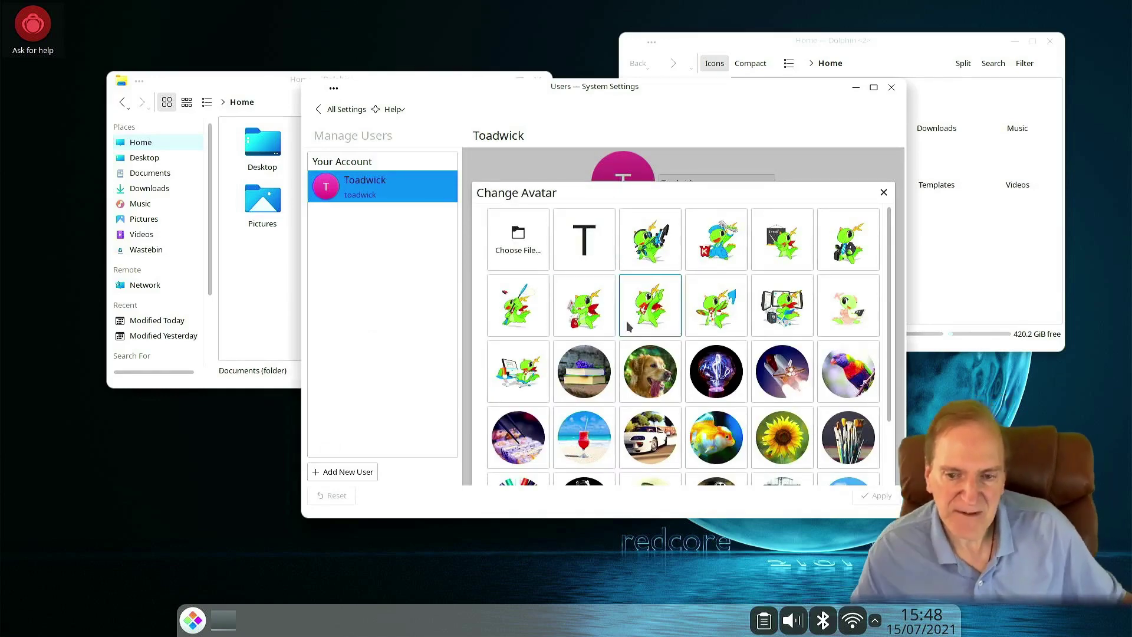
pyautogui.scroll(-3, 630, 327)
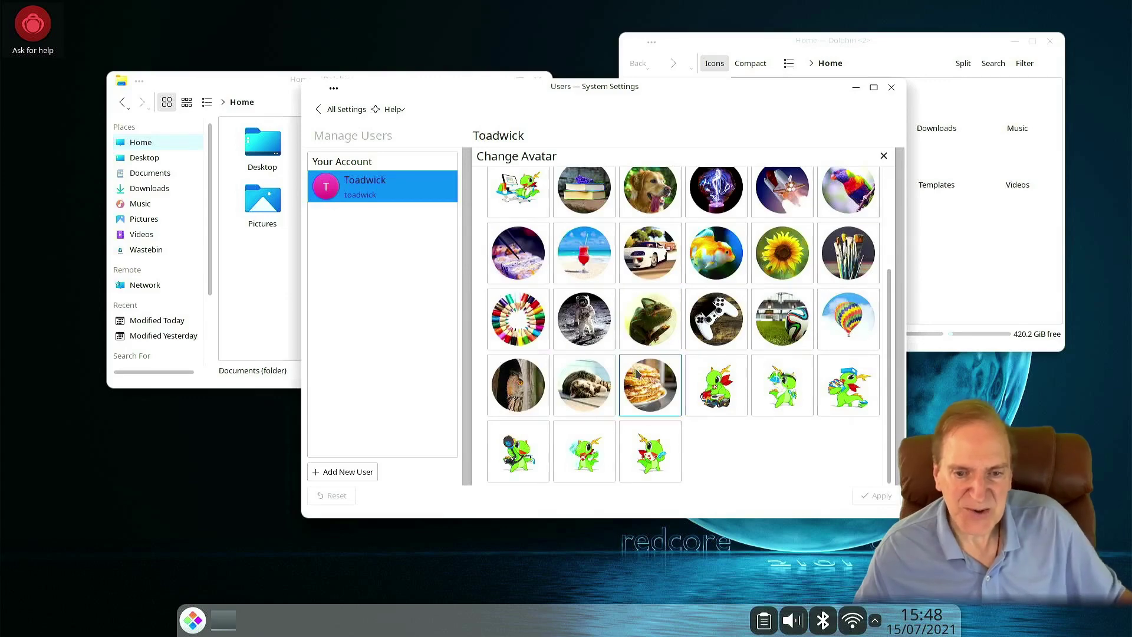
pyautogui.scroll(2, 642, 377)
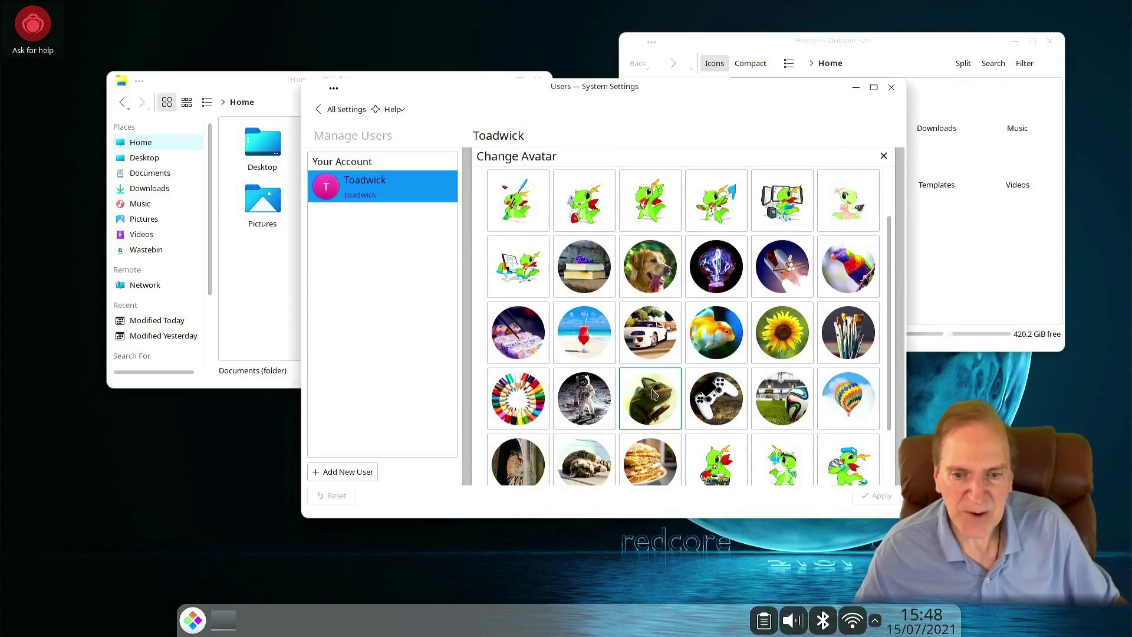
pyautogui.click(651, 412)
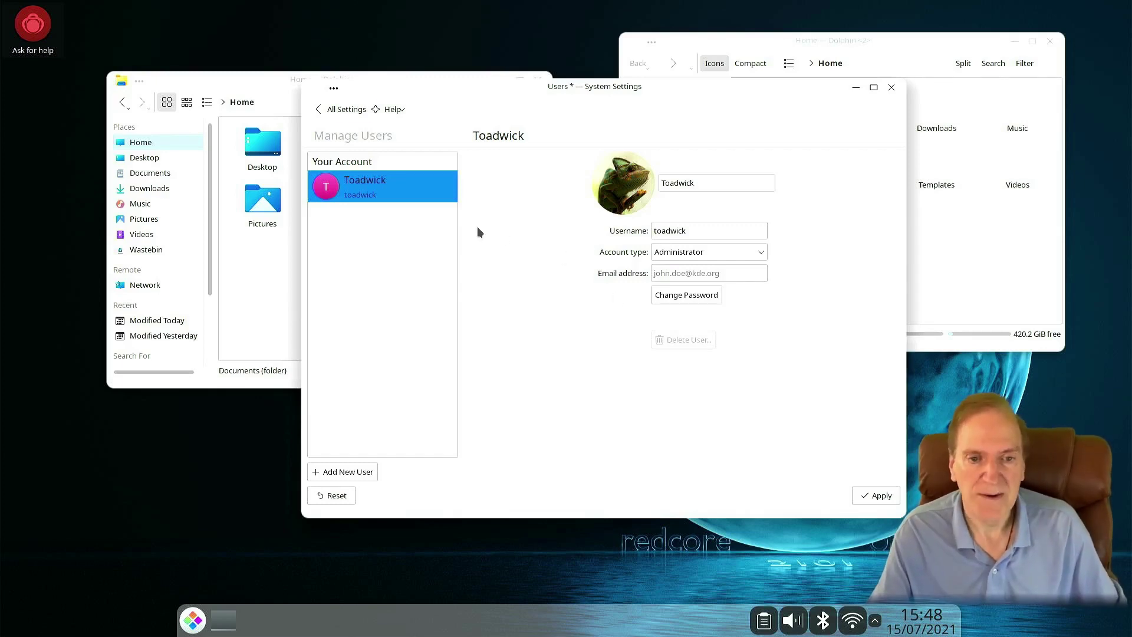
pyautogui.click(338, 110)
pyautogui.click(573, 301)
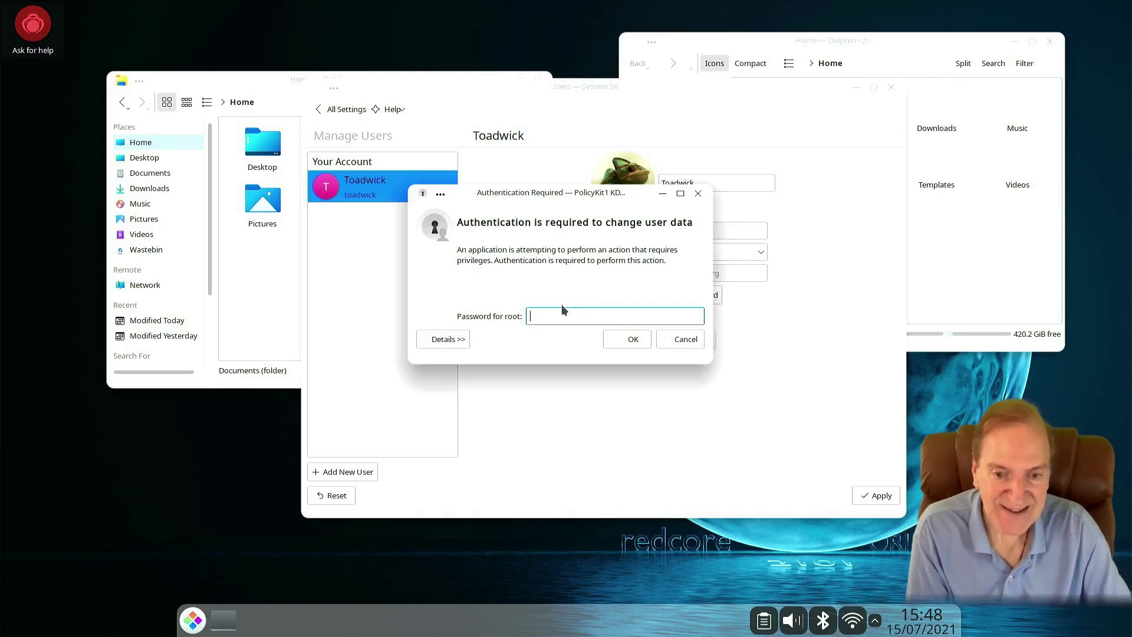
pyautogui.press('Escape')
# - Open the System Information page under System Administration and examine the software and hardware details
pyautogui.moveTo(546, 304)
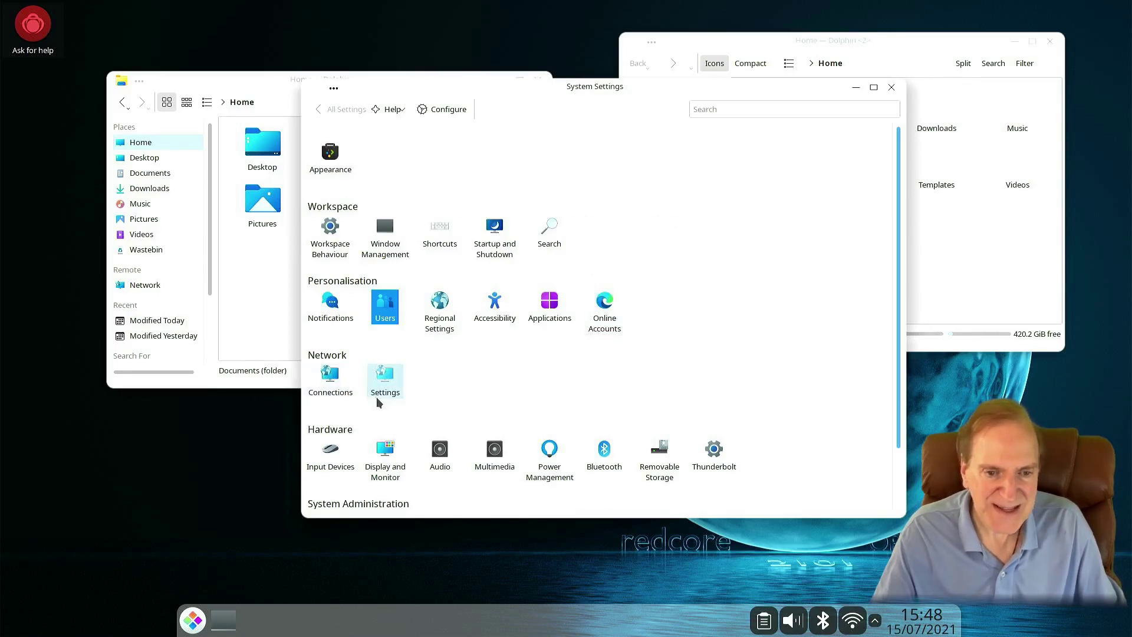
pyautogui.scroll(-2, 393, 428)
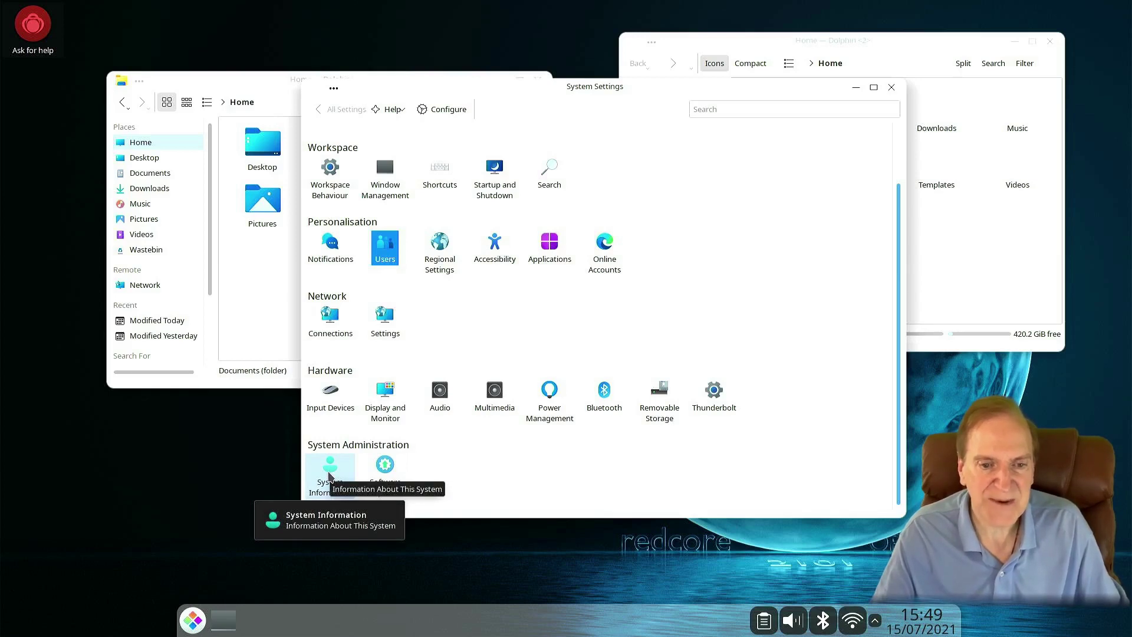
pyautogui.click(329, 471)
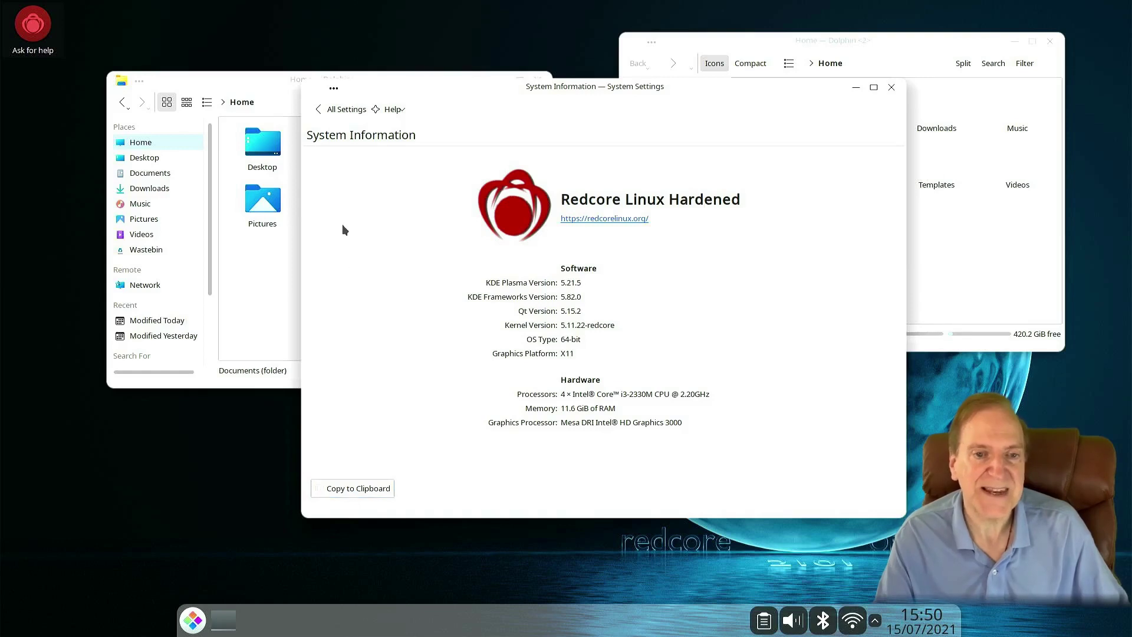
# - View the Software Update settings, return to the overview and close System Settings
pyautogui.click(332, 105)
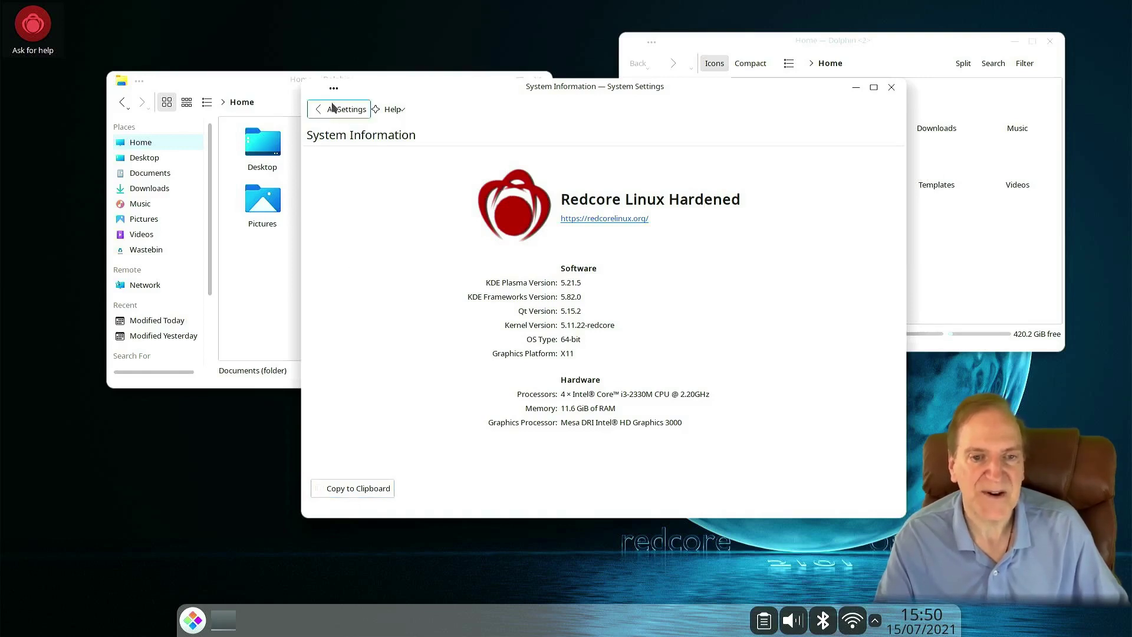
pyautogui.click(386, 474)
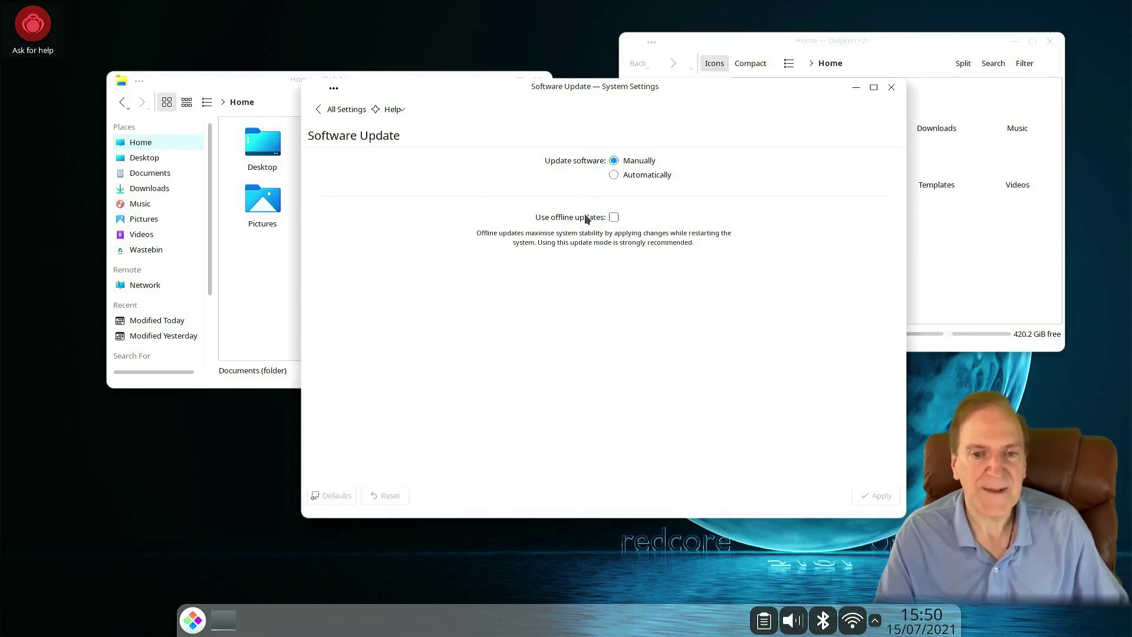
pyautogui.click(332, 111)
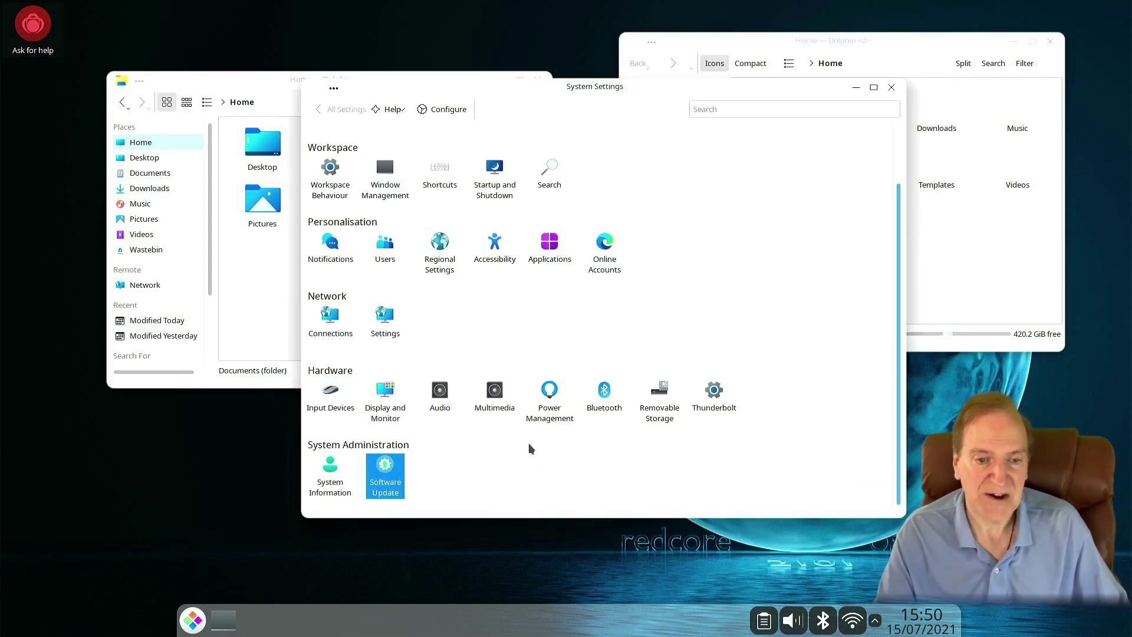
pyautogui.click(891, 87)
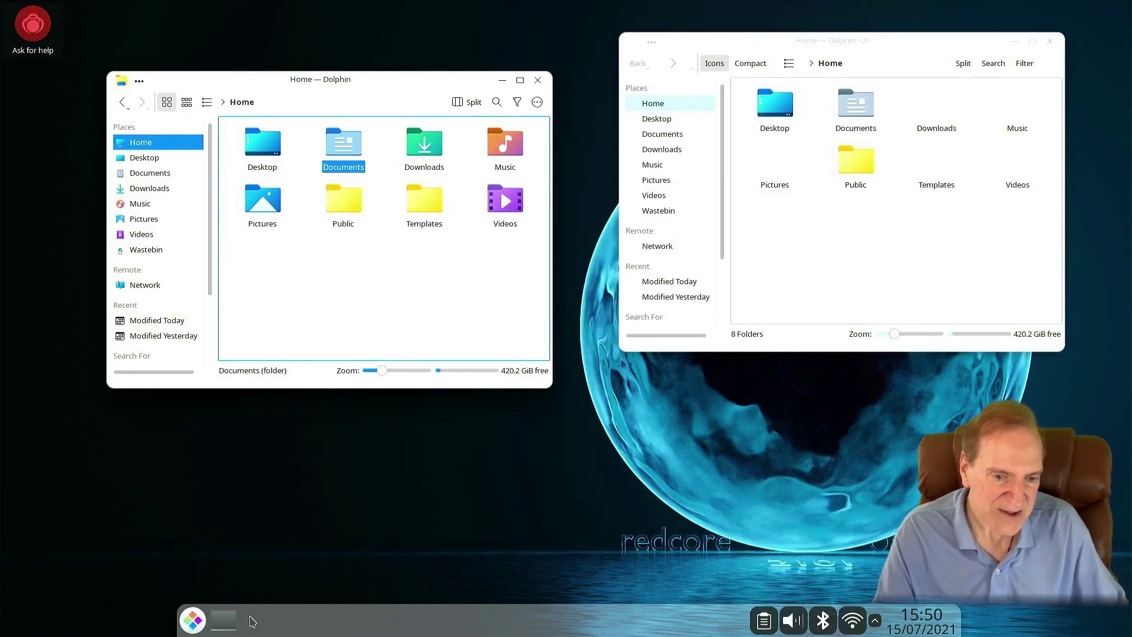
# - Launch Discover from the application launcher, look over its Featured page and close it
pyautogui.click(195, 621)
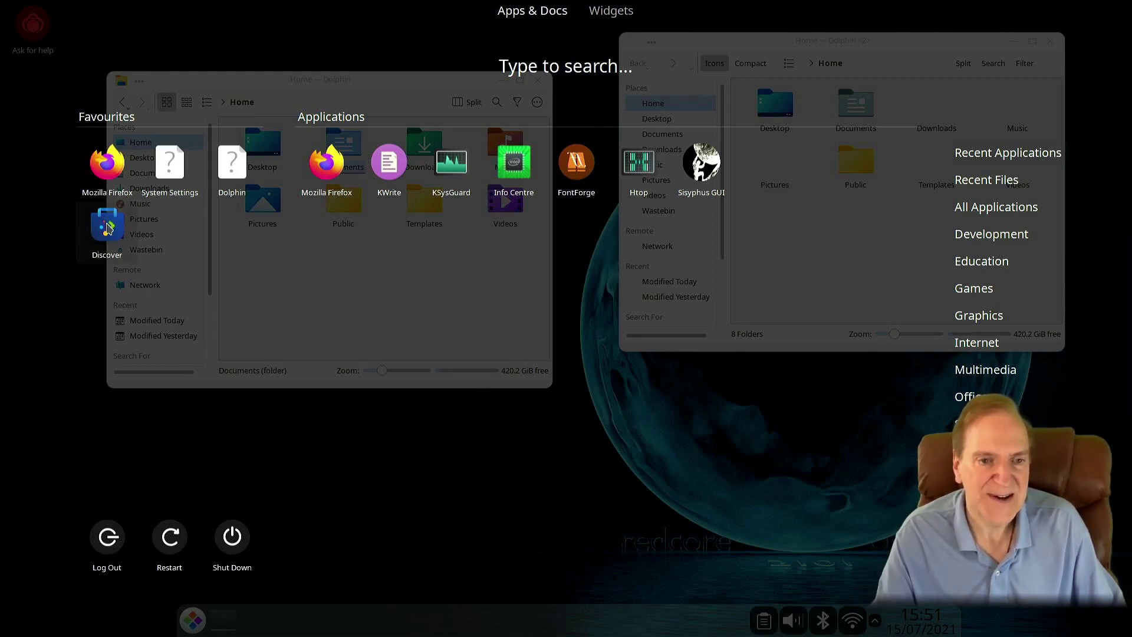
pyautogui.click(106, 224)
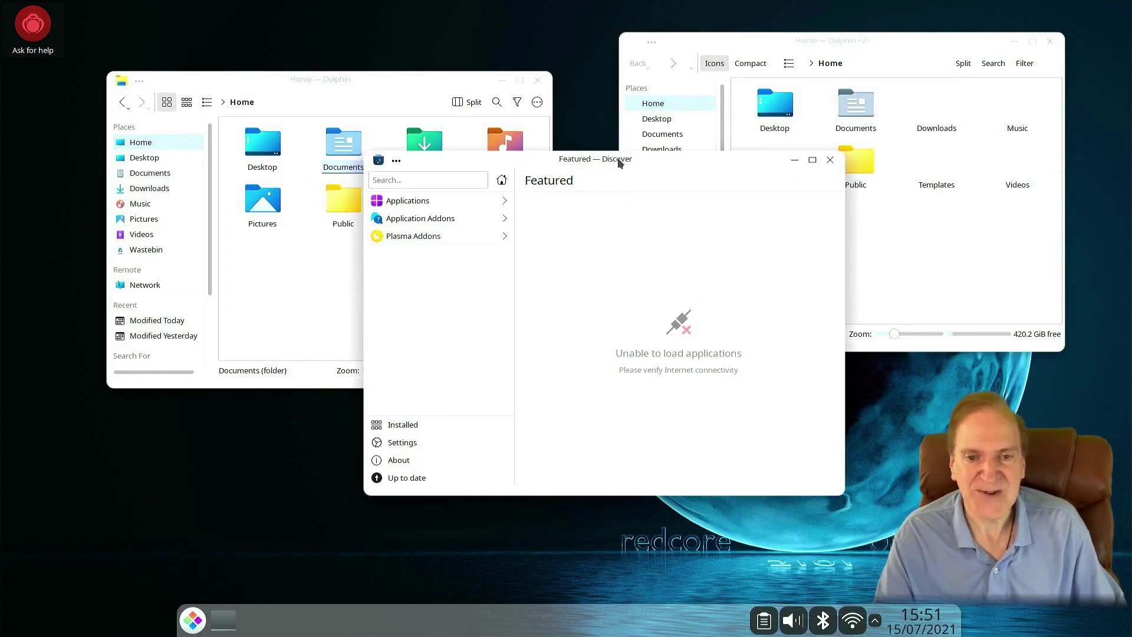
pyautogui.moveTo(619, 166); pyautogui.dragTo(563, 195)
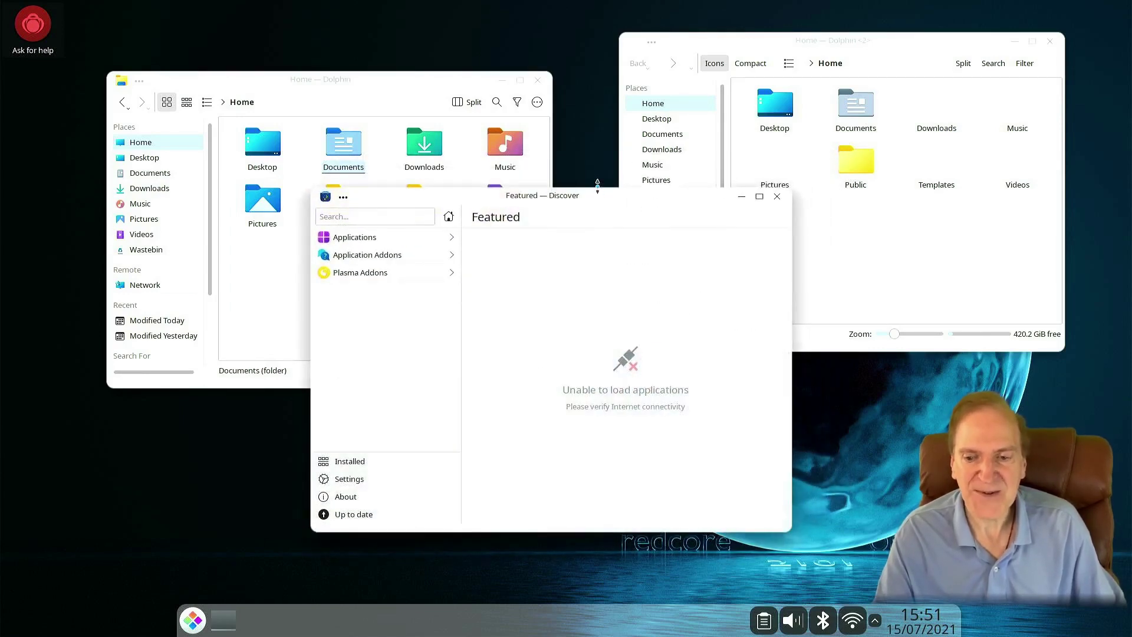
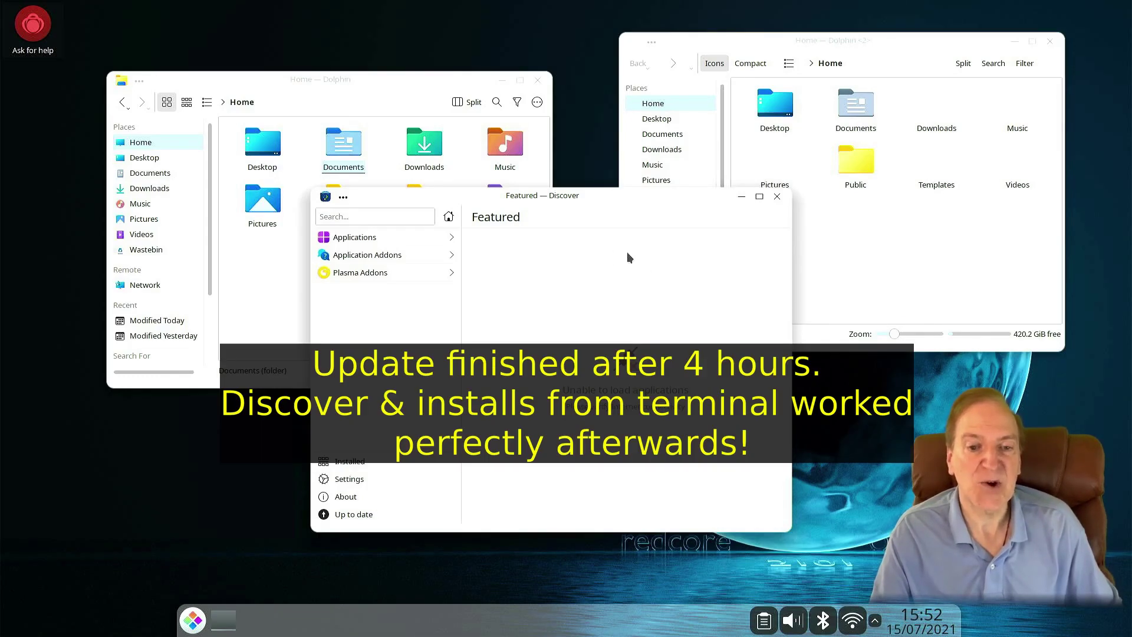
pyautogui.moveTo(572, 196); pyautogui.dragTo(561, 245)
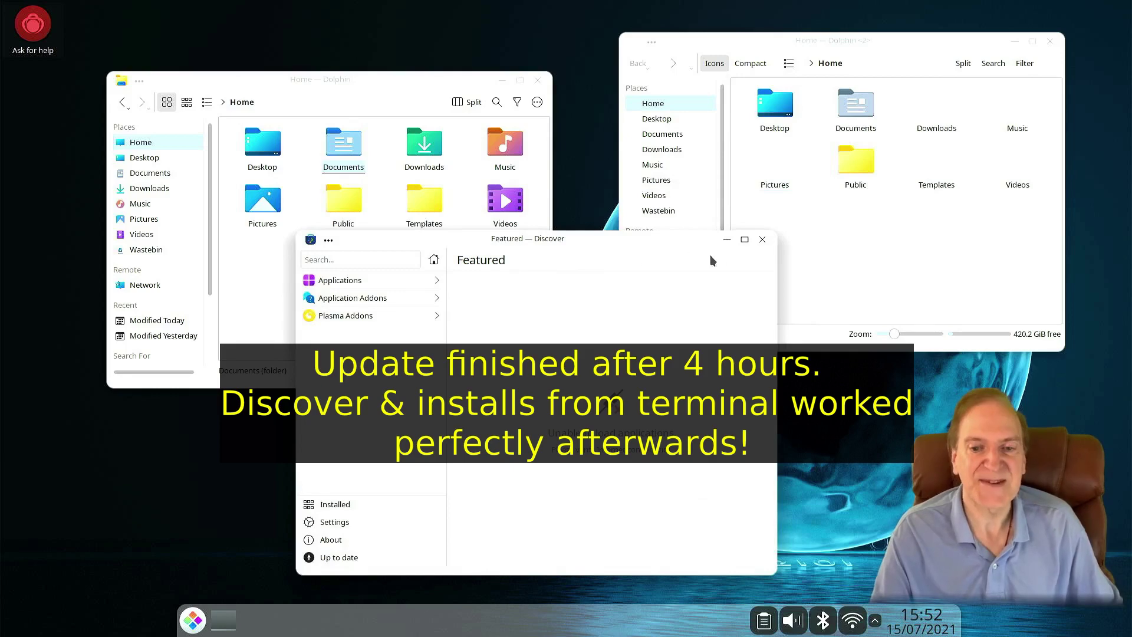
pyautogui.click(763, 239)
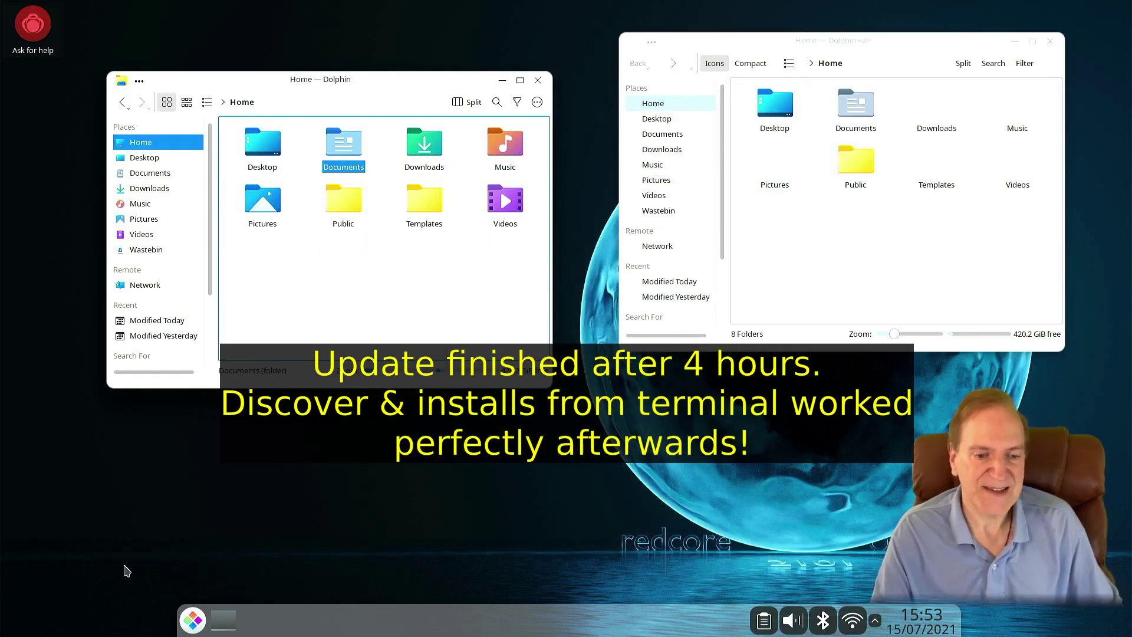
# - Launch Sisyphus GUI from the application launcher, authorising it with the root password, and reposition its window slightly higher
pyautogui.click(190, 621)
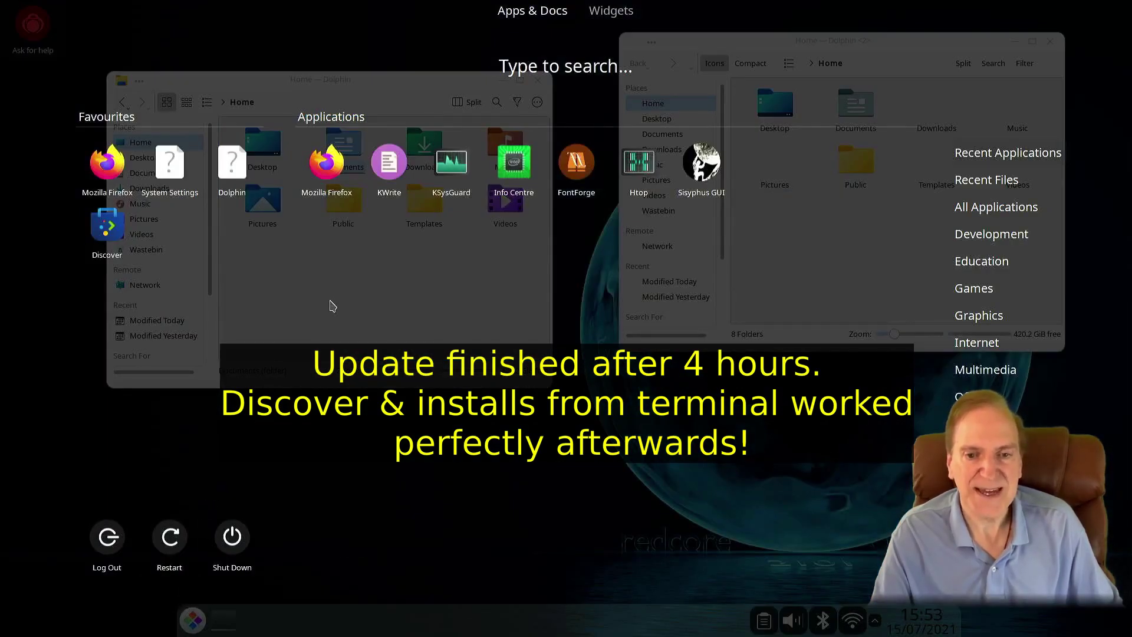
pyautogui.click(701, 168)
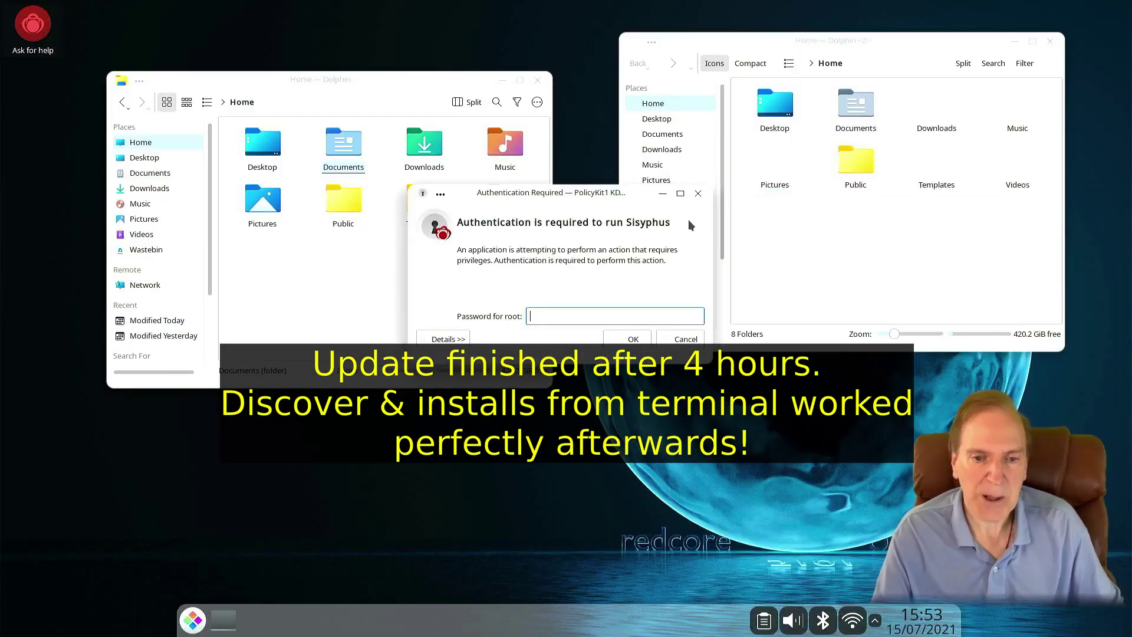
pyautogui.click(686, 339)
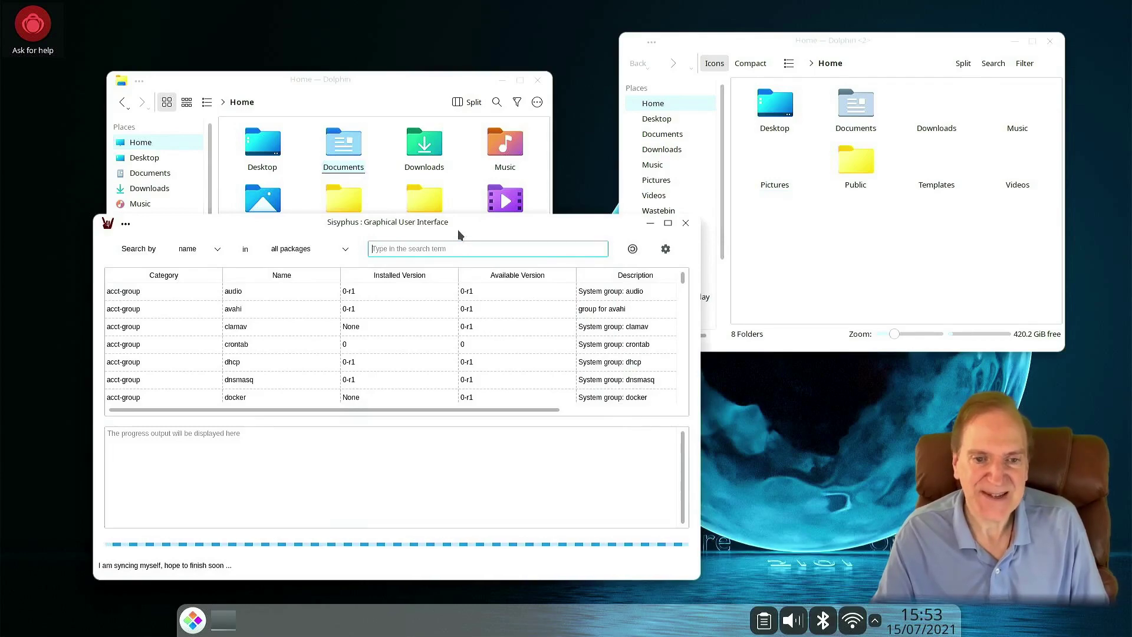
pyautogui.moveTo(460, 222); pyautogui.dragTo(466, 200)
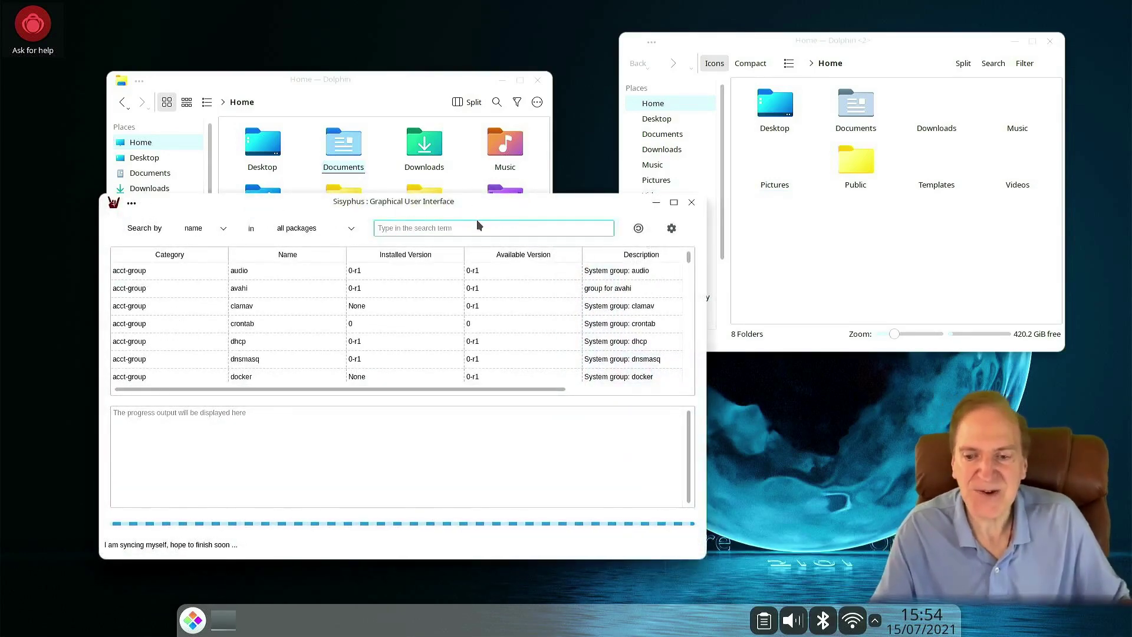
pyautogui.click(484, 224)
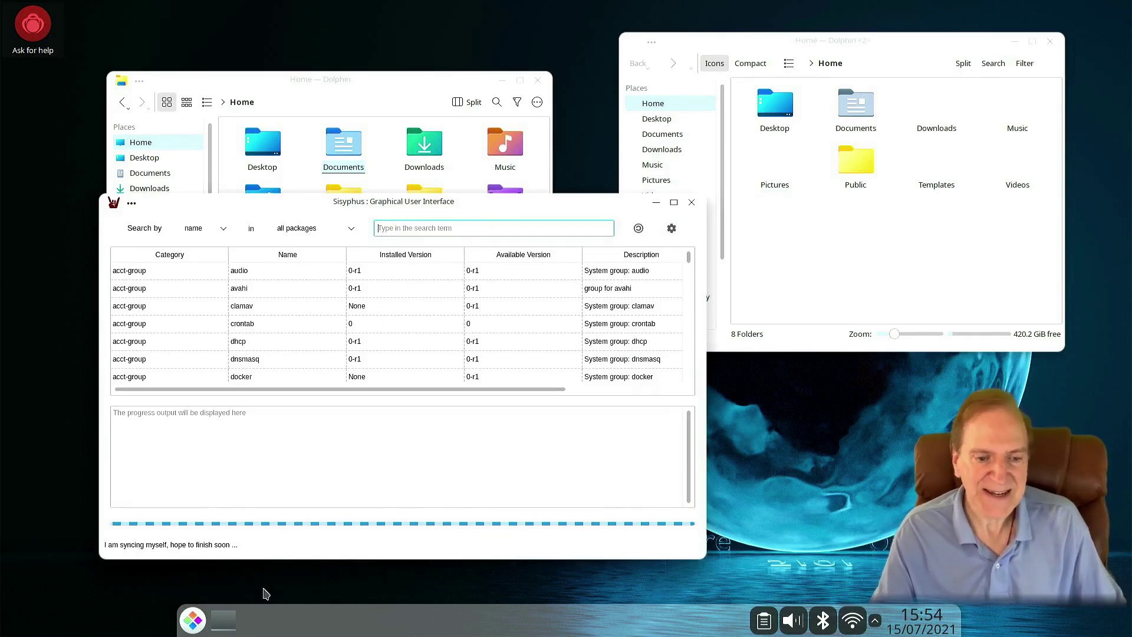
pyautogui.click(188, 619)
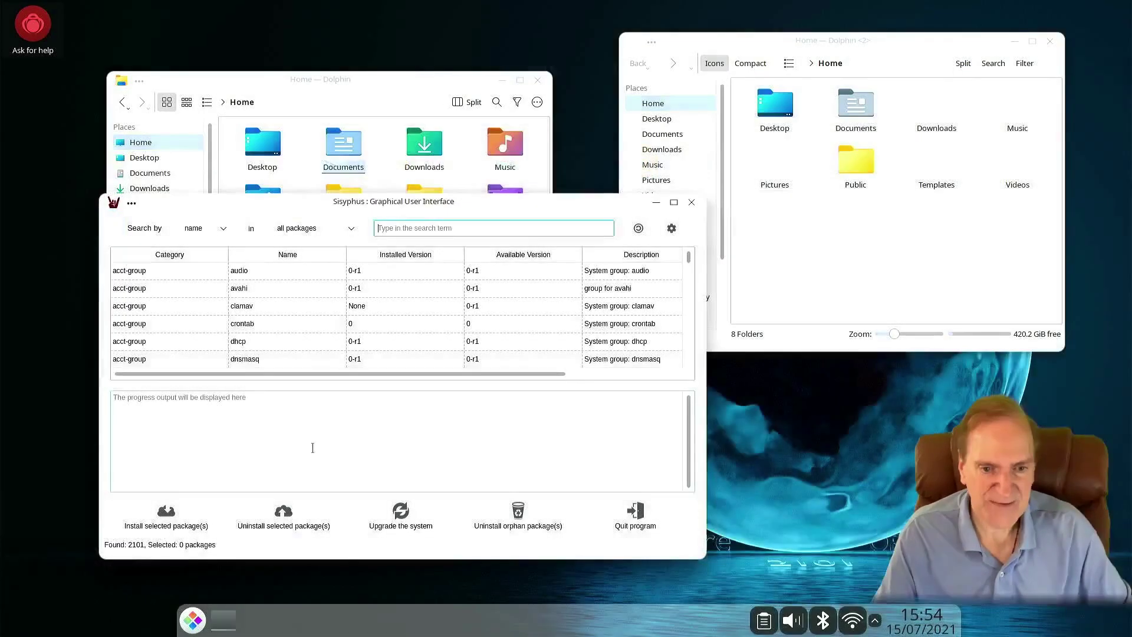
pyautogui.click(308, 455)
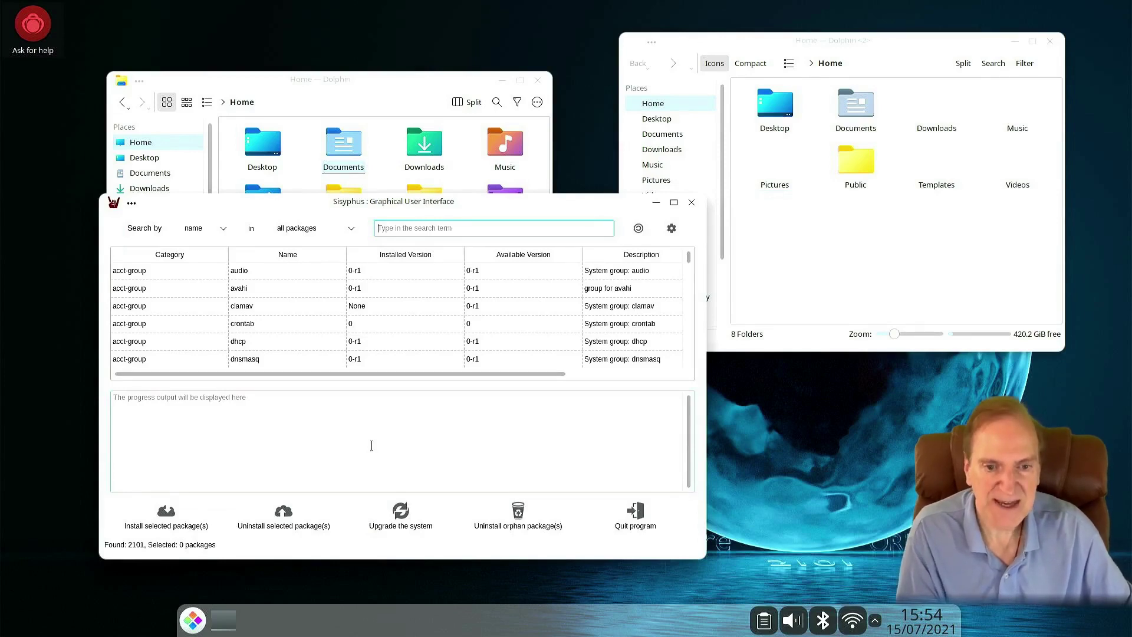
# - Open a Konsole terminal, enlarge its text and run sisyphus without arguments to list its commands
pyautogui.hotkey('ctrl', 'alt', 't')
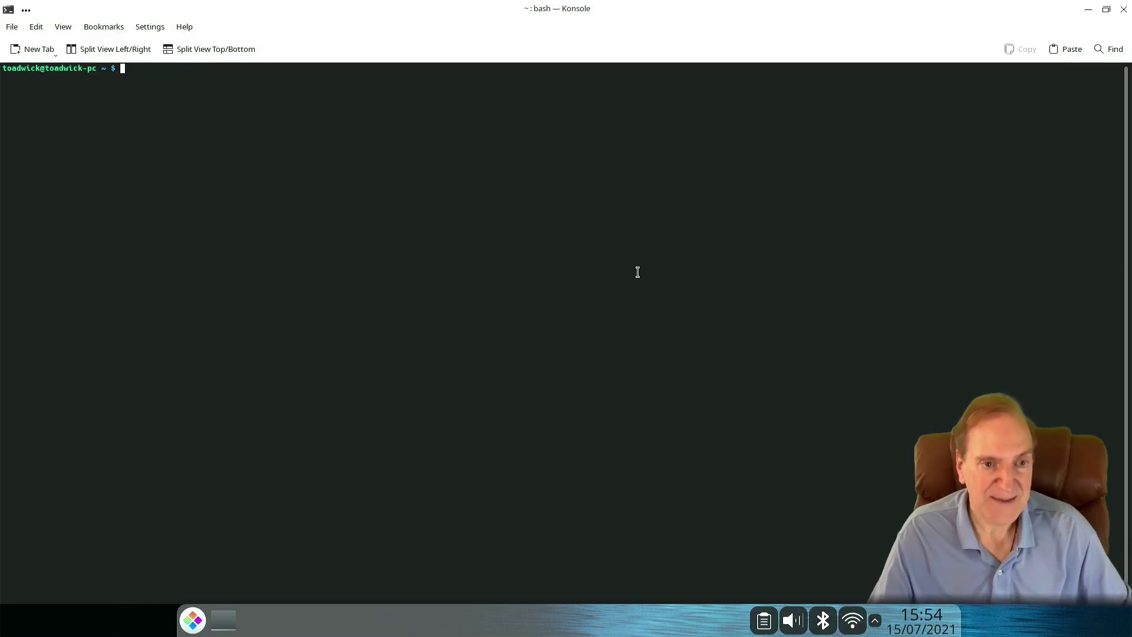
pyautogui.hotkey('ctrl', '+')
pyautogui.hotkey('ctrl', '+')
pyautogui.hotkey('ctrl', '+')
pyautogui.hotkey('ctrl', '+')
pyautogui.hotkey('ctrl', '+')
pyautogui.hotkey('ctrl', '+')
pyautogui.hotkey('ctrl', '+')
pyautogui.hotkey('ctrl', '+')
pyautogui.hotkey('ctrl', '+')
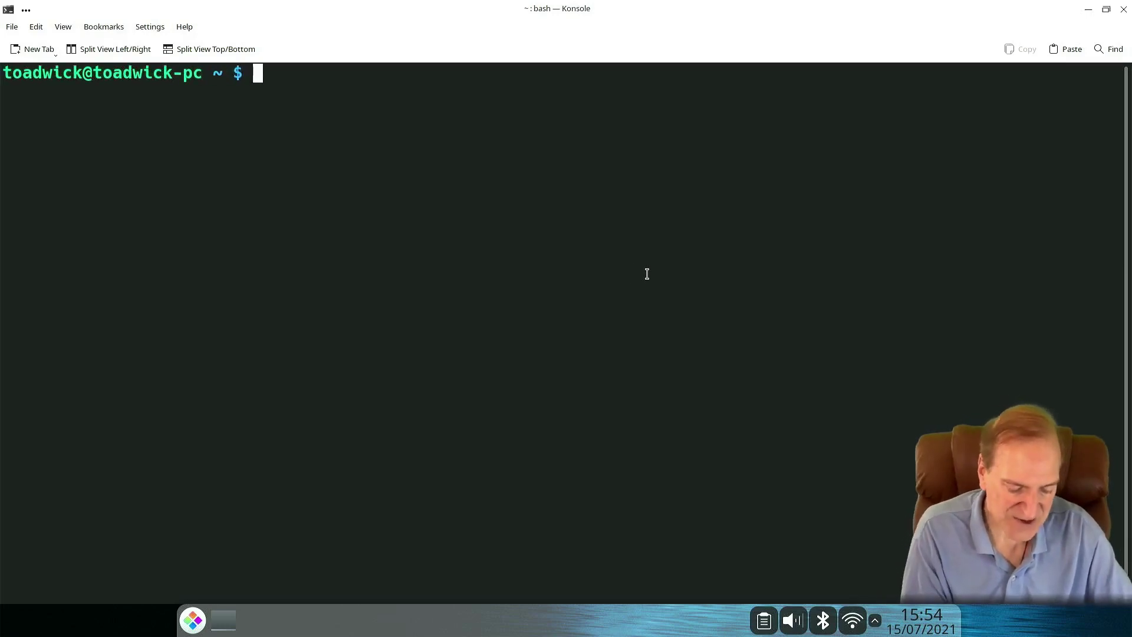
pyautogui.write('sisyphus')
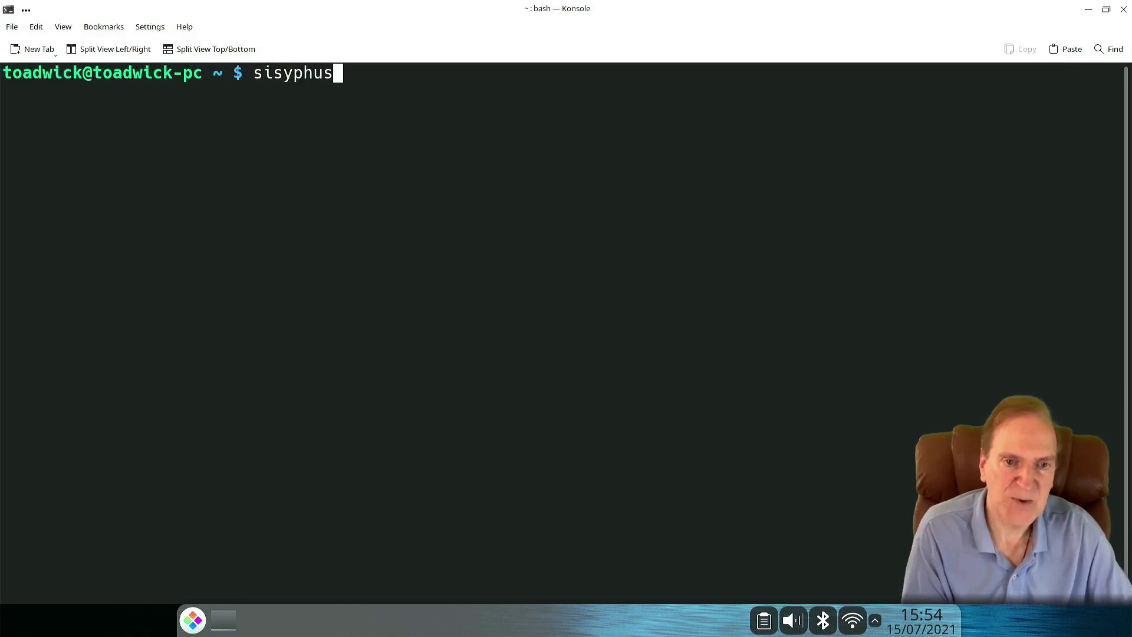
pyautogui.press('Return')
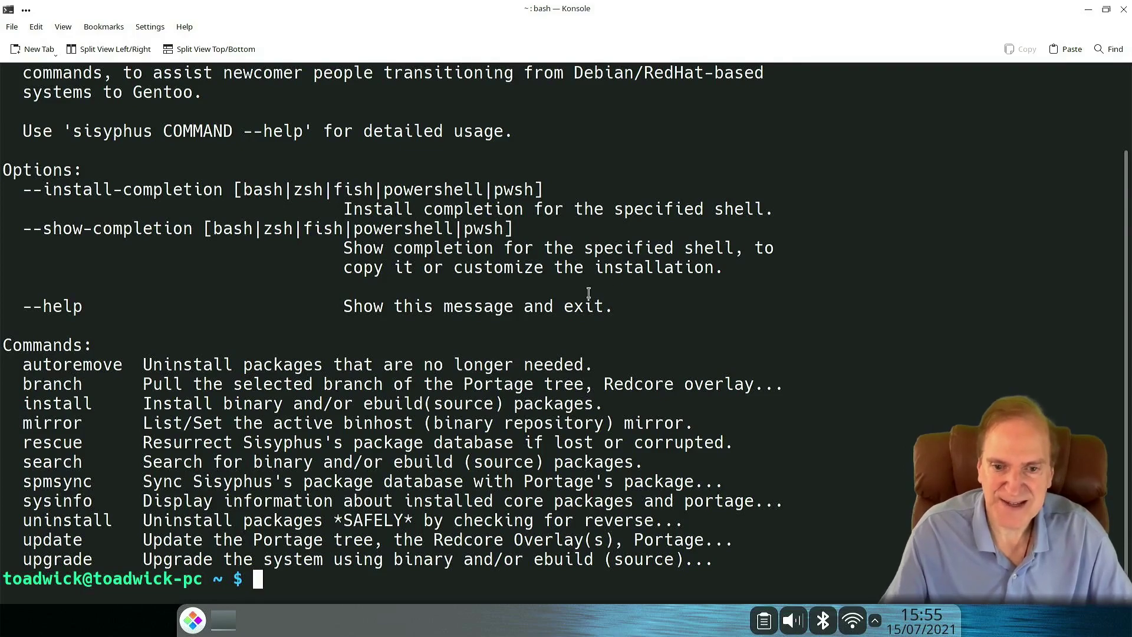
# - Try to install Inkscape as the regular user by running sisyphus install inkscape
pyautogui.write('s')
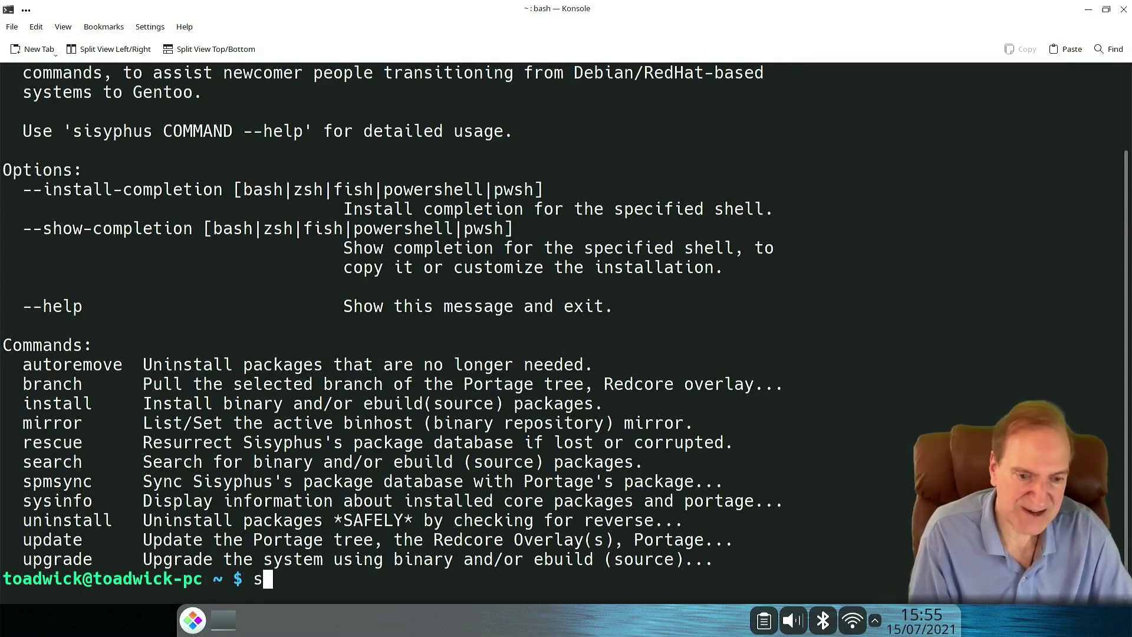
pyautogui.write('isyph')
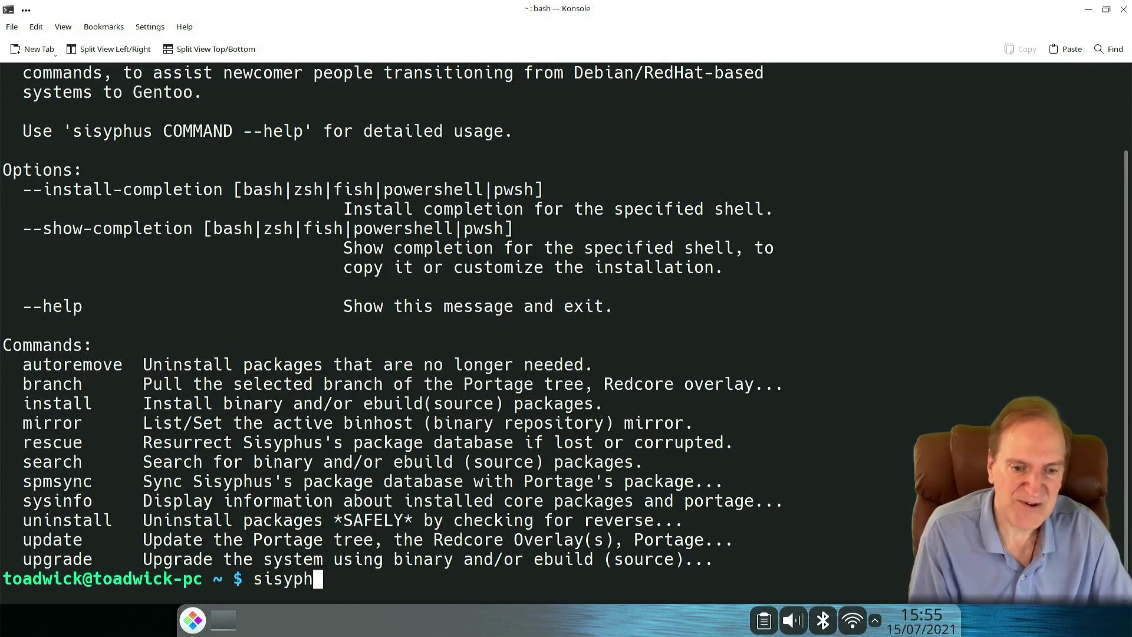
pyautogui.write('us')
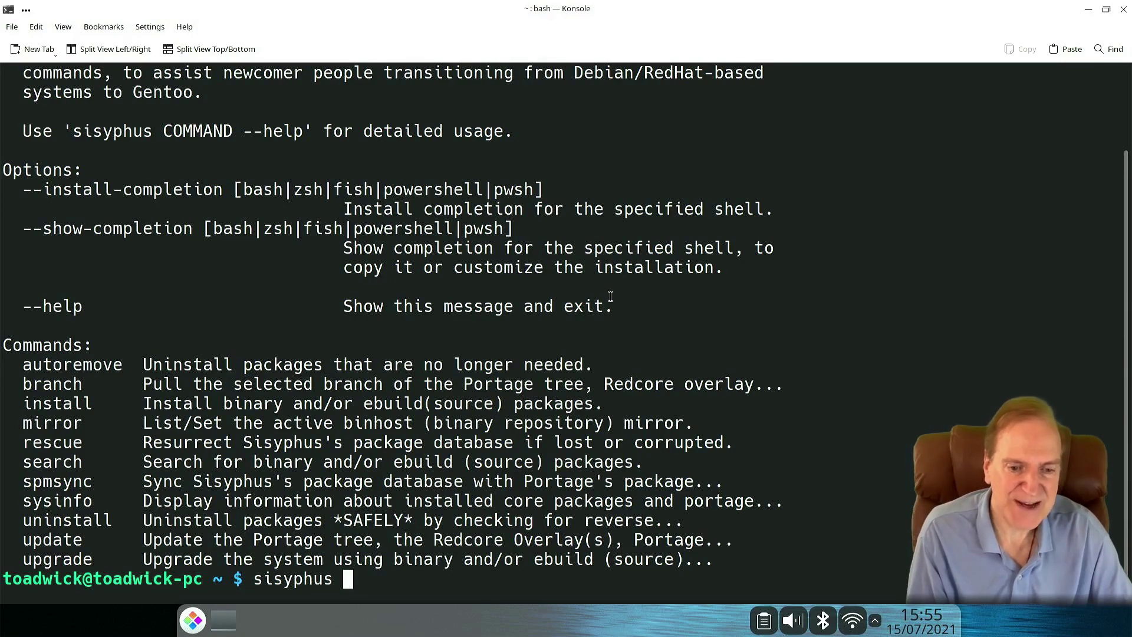
pyautogui.write('ins')
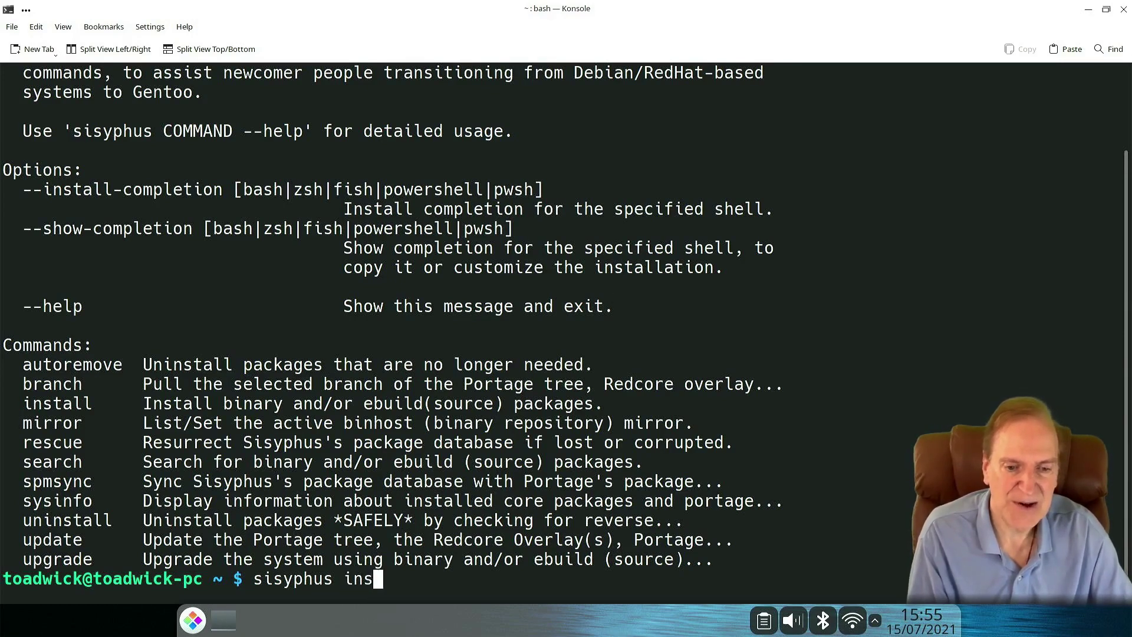
pyautogui.write('tall inkscape')
pyautogui.press('Return')
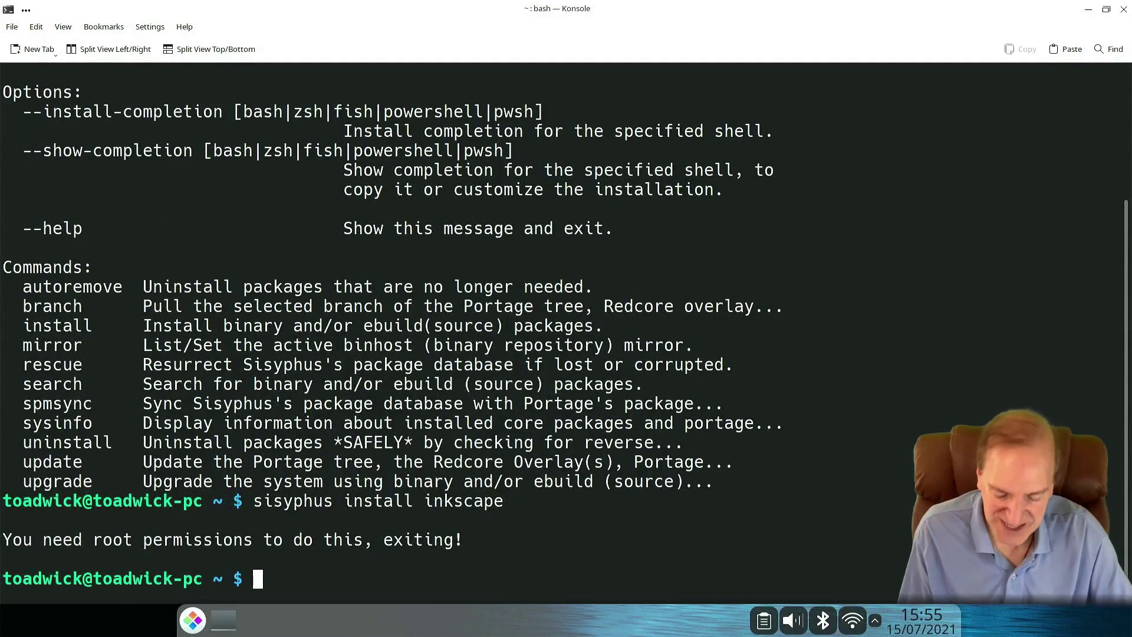
# - Try the sudo command and switch to the root account with su, entering the root password
pyautogui.write('s')
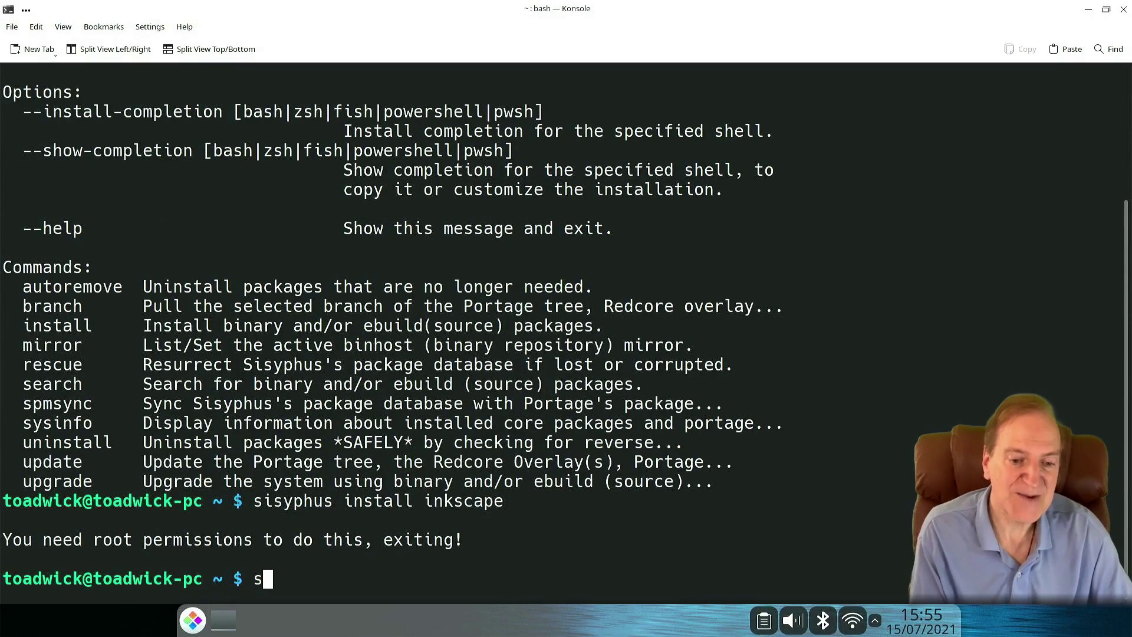
pyautogui.write('udo')
pyautogui.press('Return')
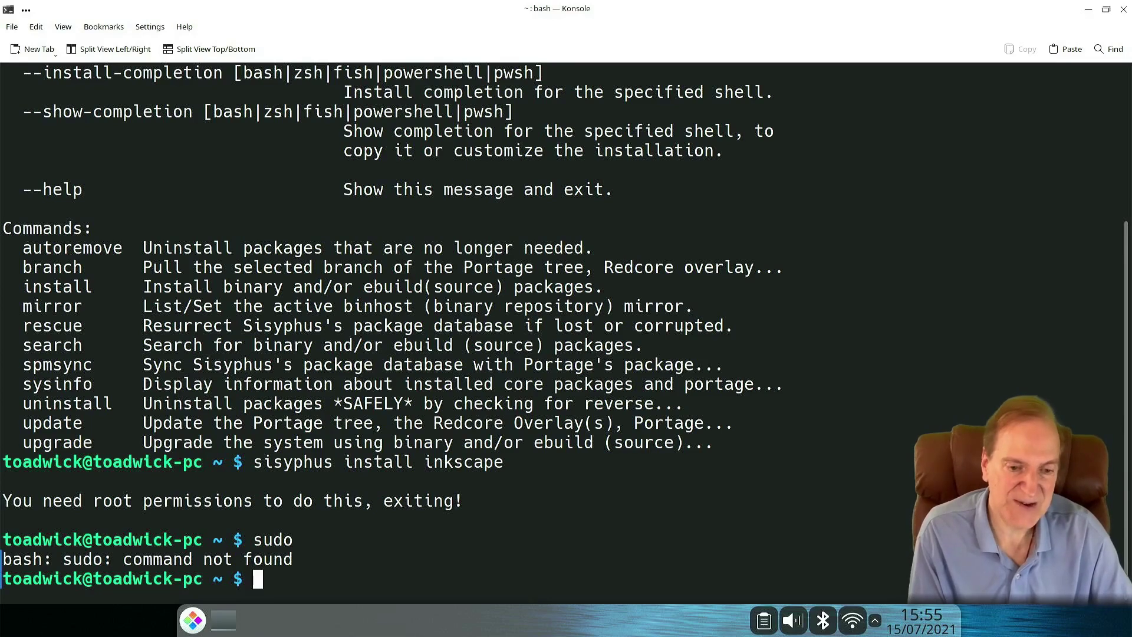
pyautogui.write('su')
pyautogui.press('Return')
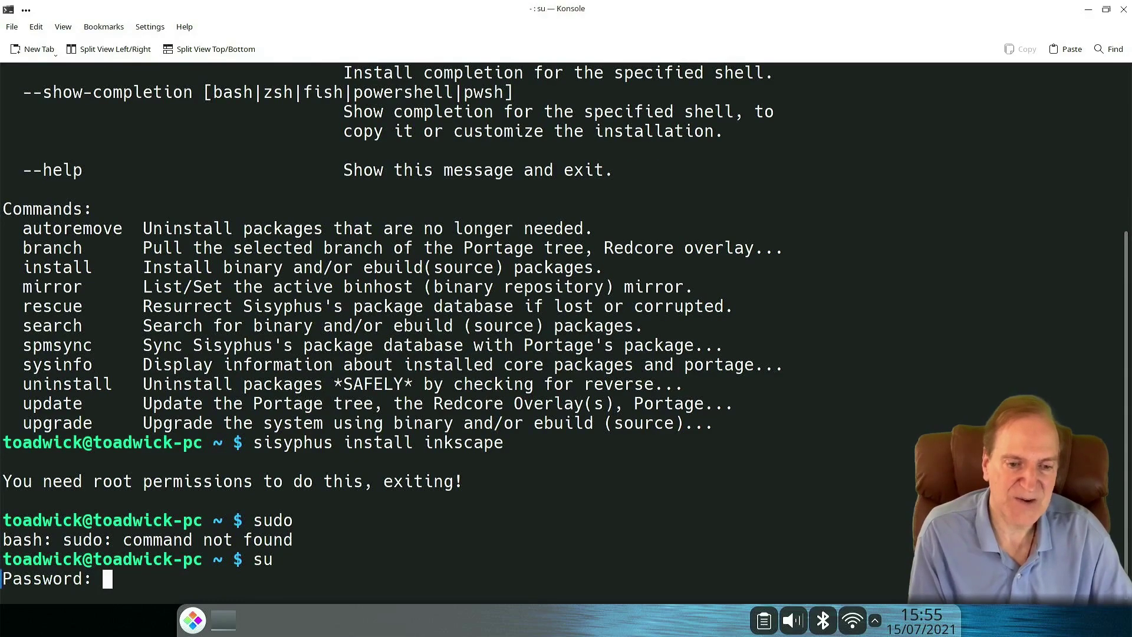
pyautogui.press('Return')
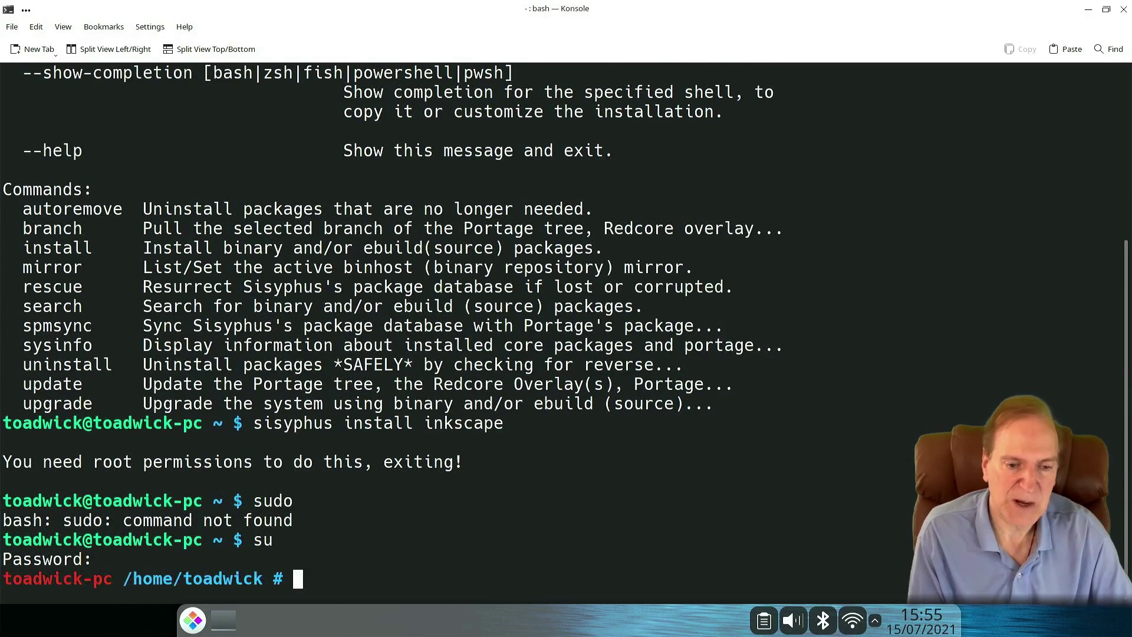
# - Run sisyphus install inkscape as root in the terminal
pyautogui.write('sisyphus ins')
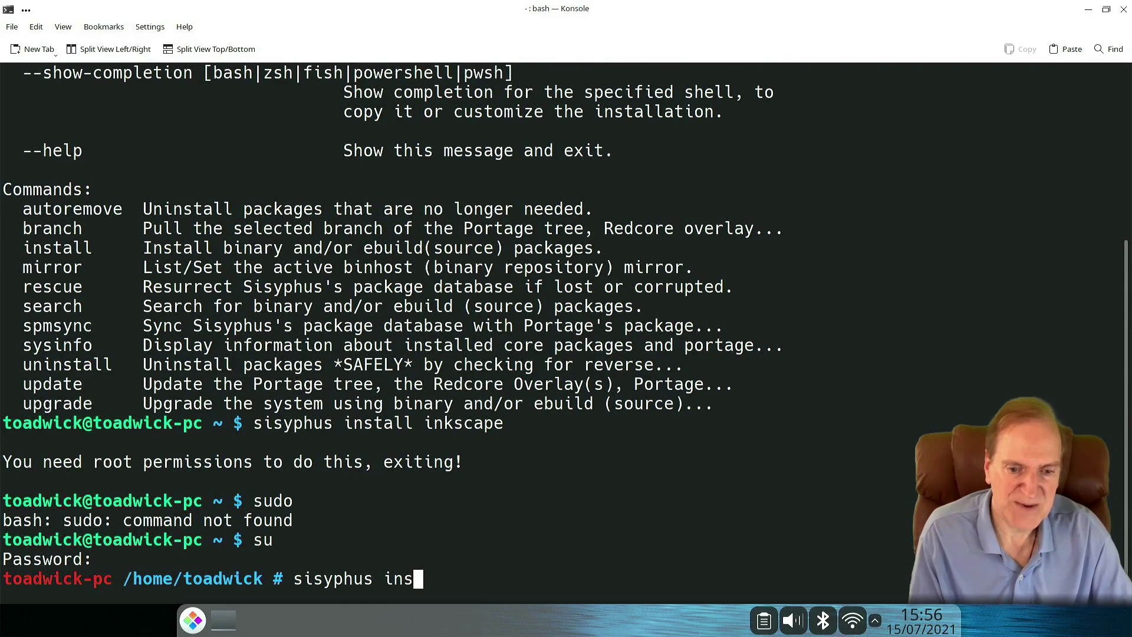
pyautogui.write('t')
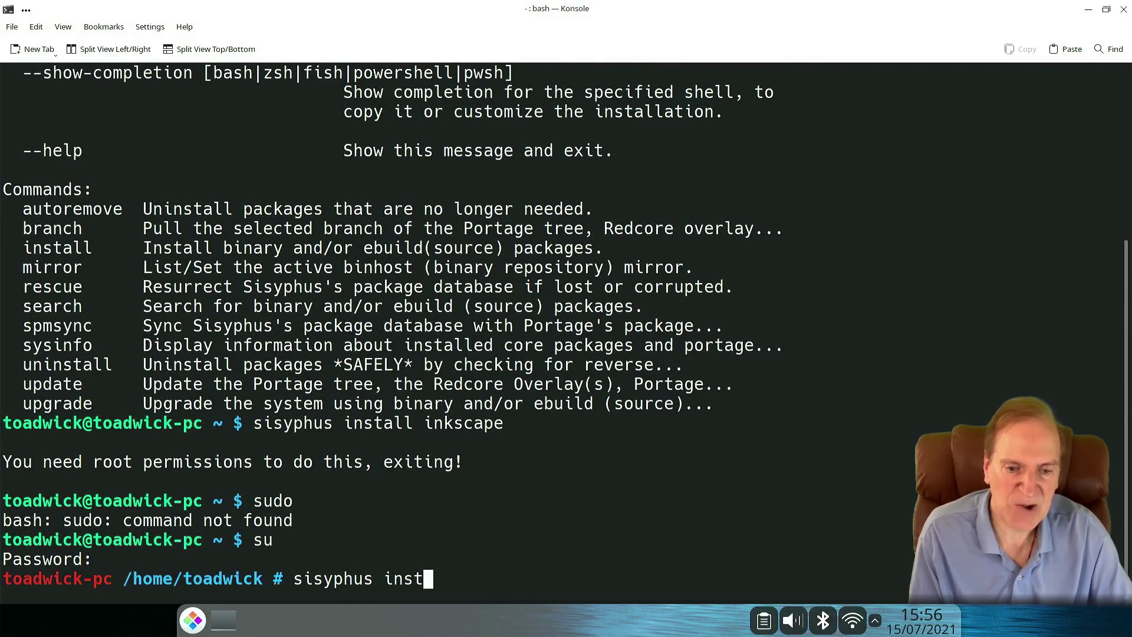
pyautogui.write('all inkscape')
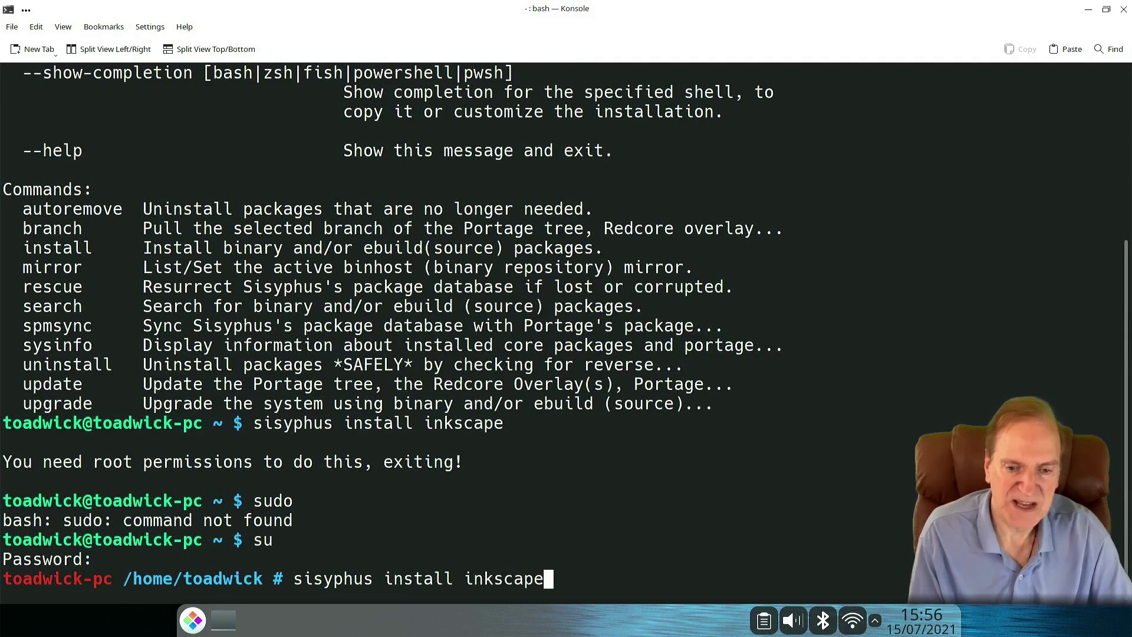
pyautogui.press('Return')
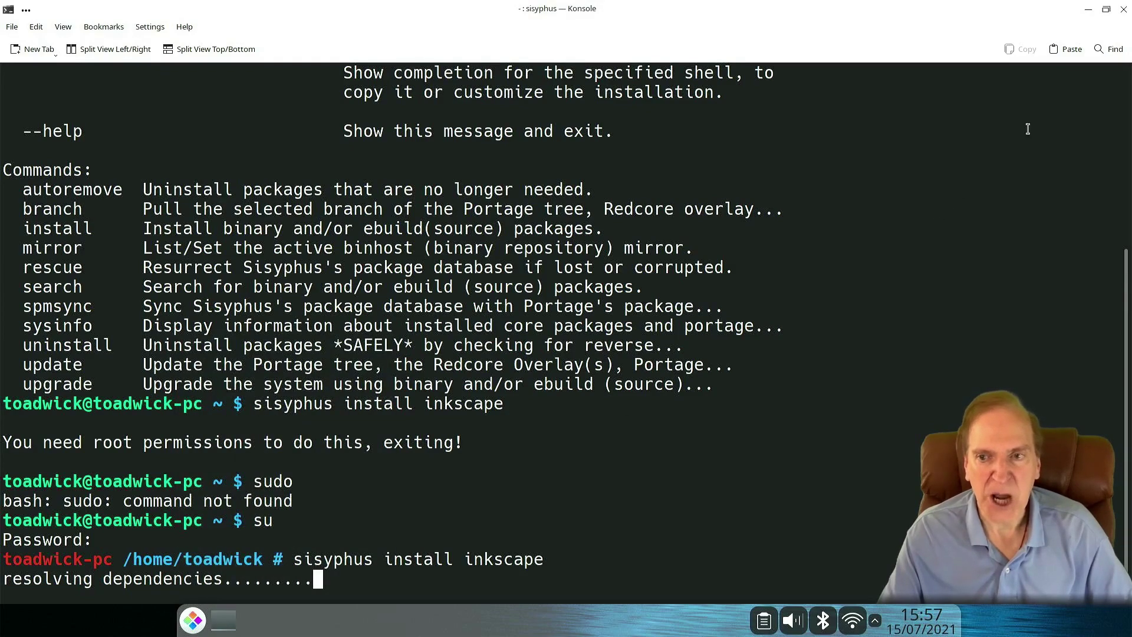
# - Minimise the terminal and move the Sisyphus graphical interface window towards the centre of the desktop
pyautogui.click(1089, 11)
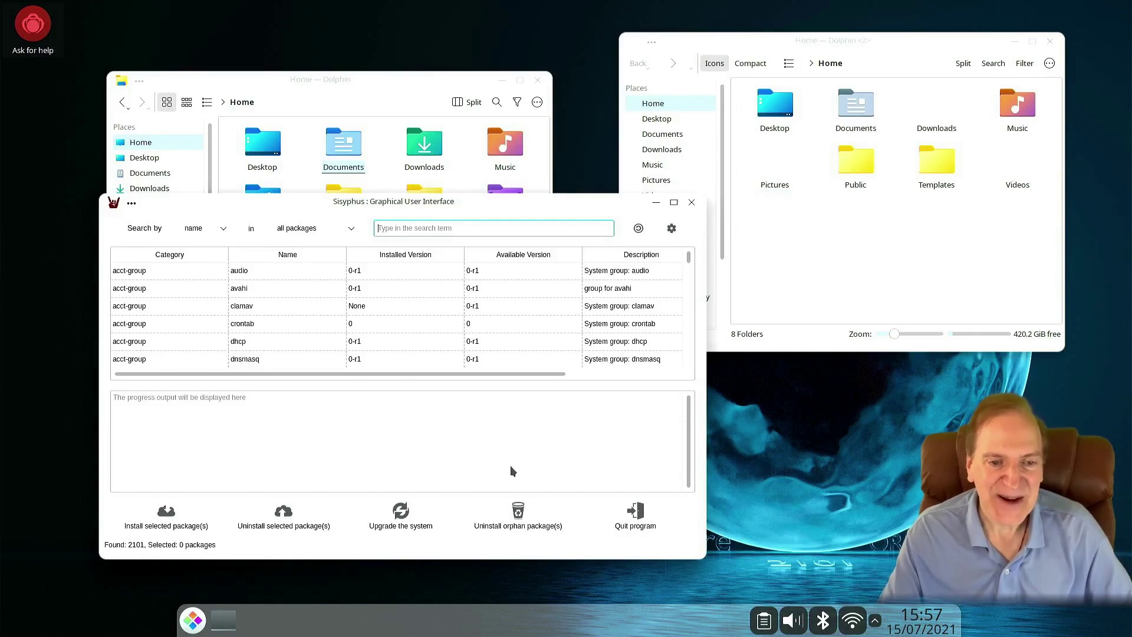
pyautogui.click(425, 433)
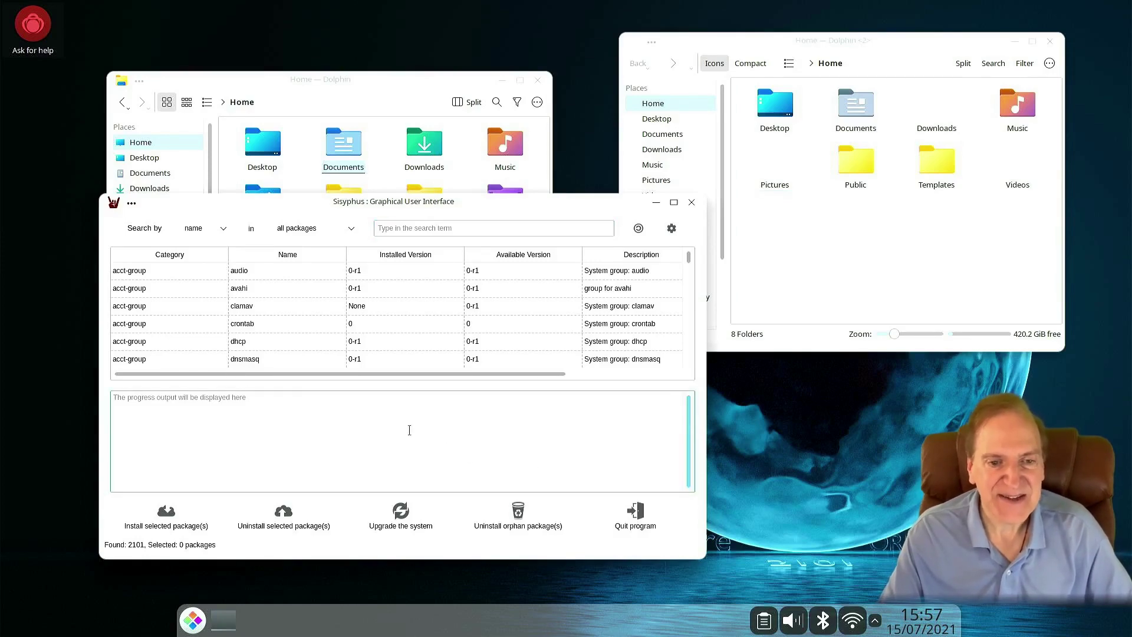
pyautogui.moveTo(385, 201); pyautogui.dragTo(512, 216)
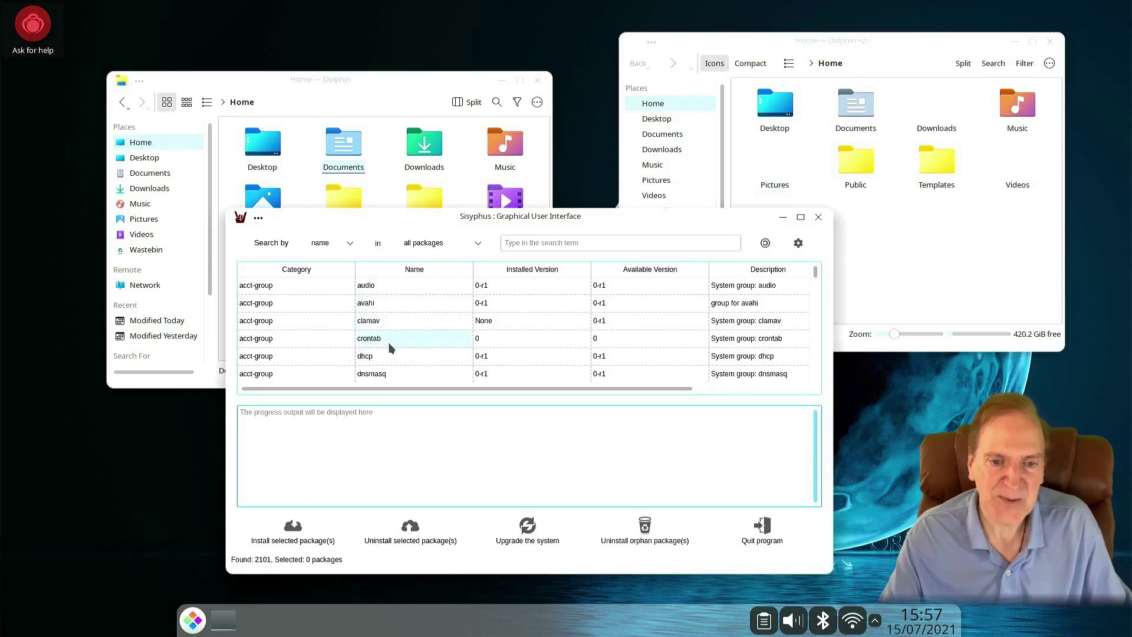
# - Search all packages by name for inkscape in the Sisyphus GUI and select the media-gfx inkscape package
pyautogui.click(534, 243)
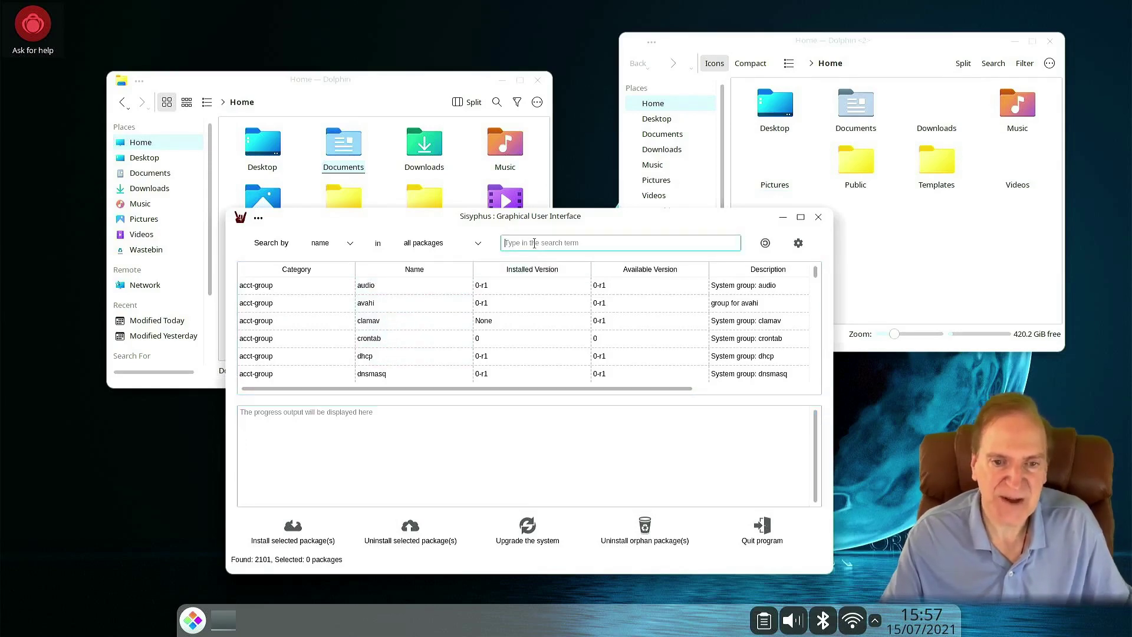
pyautogui.write('inkscape')
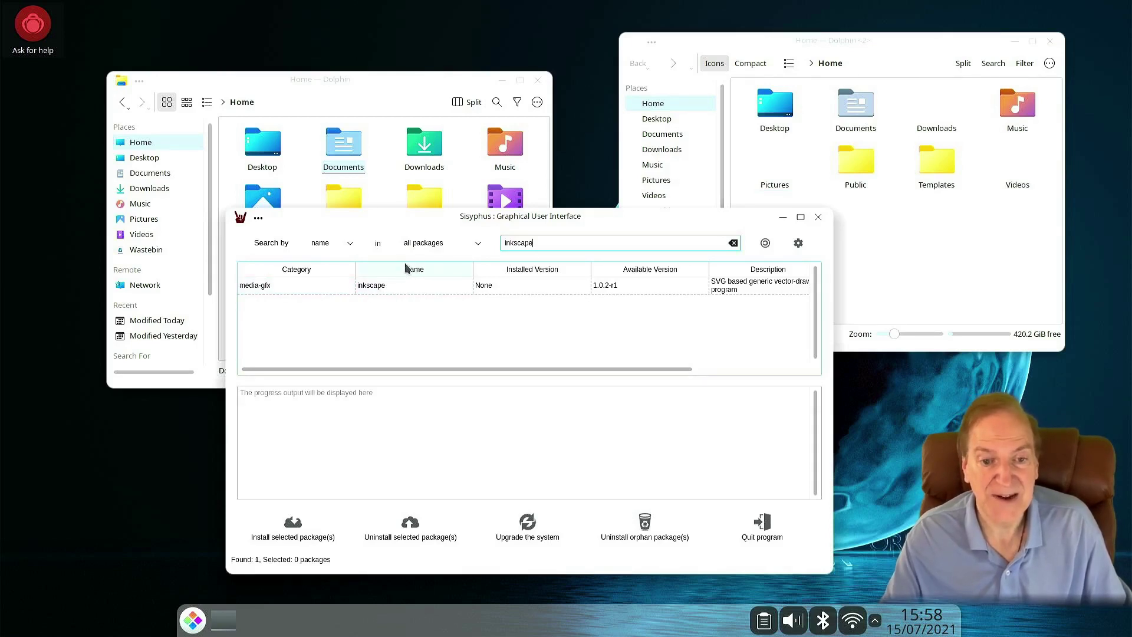
pyautogui.click(312, 266)
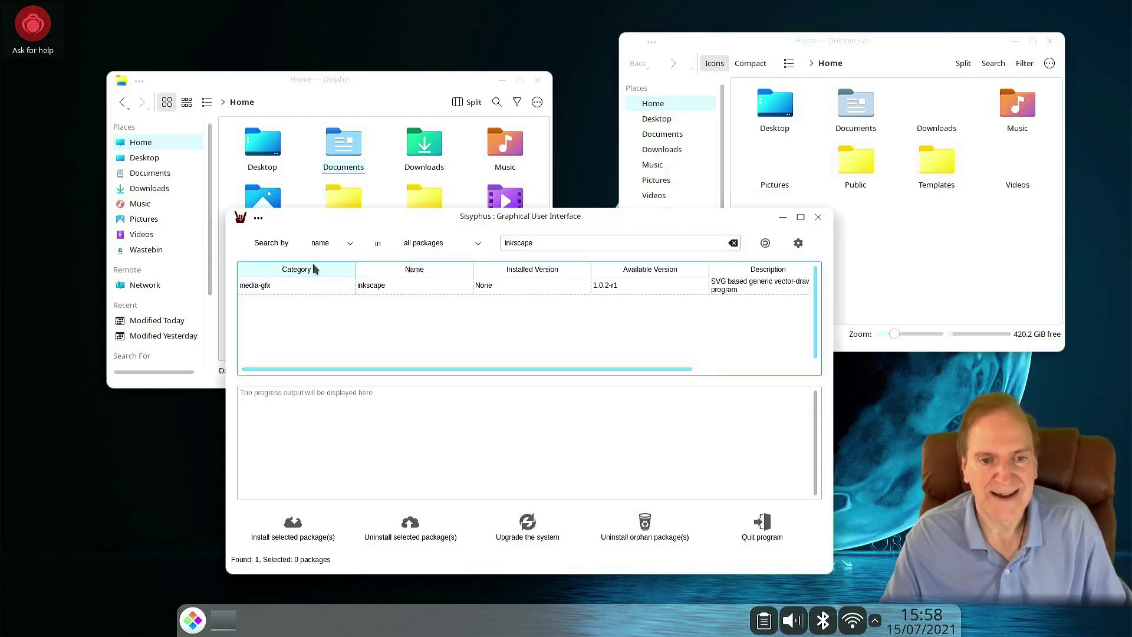
pyautogui.click(397, 289)
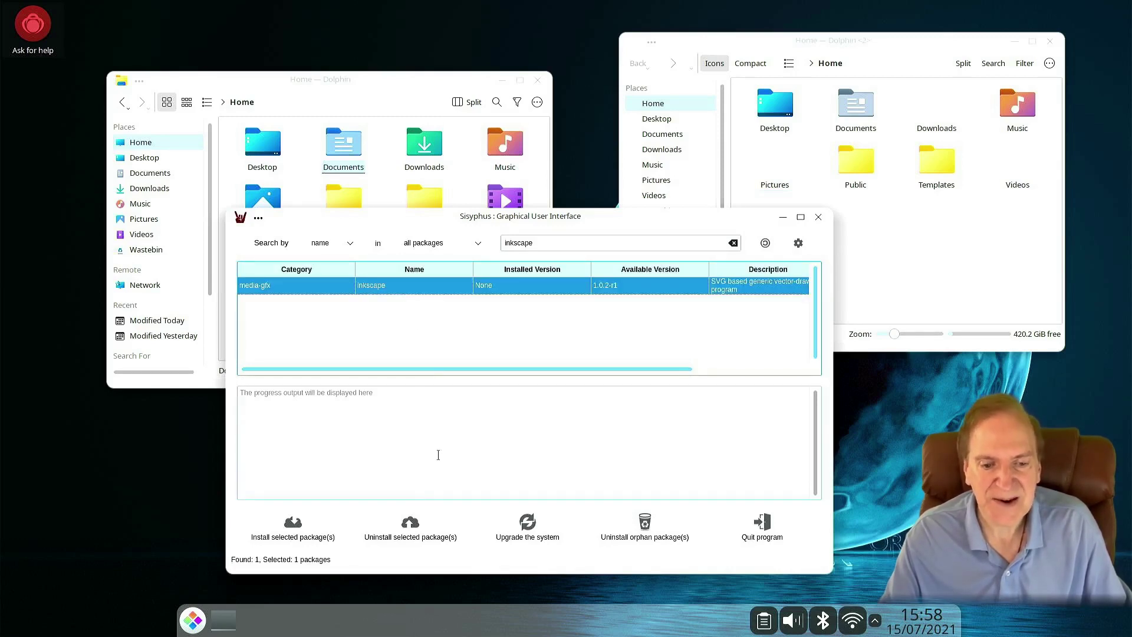
# - Return to the Konsole window and answer y to proceed with the Inkscape installation
pyautogui.click(225, 623)
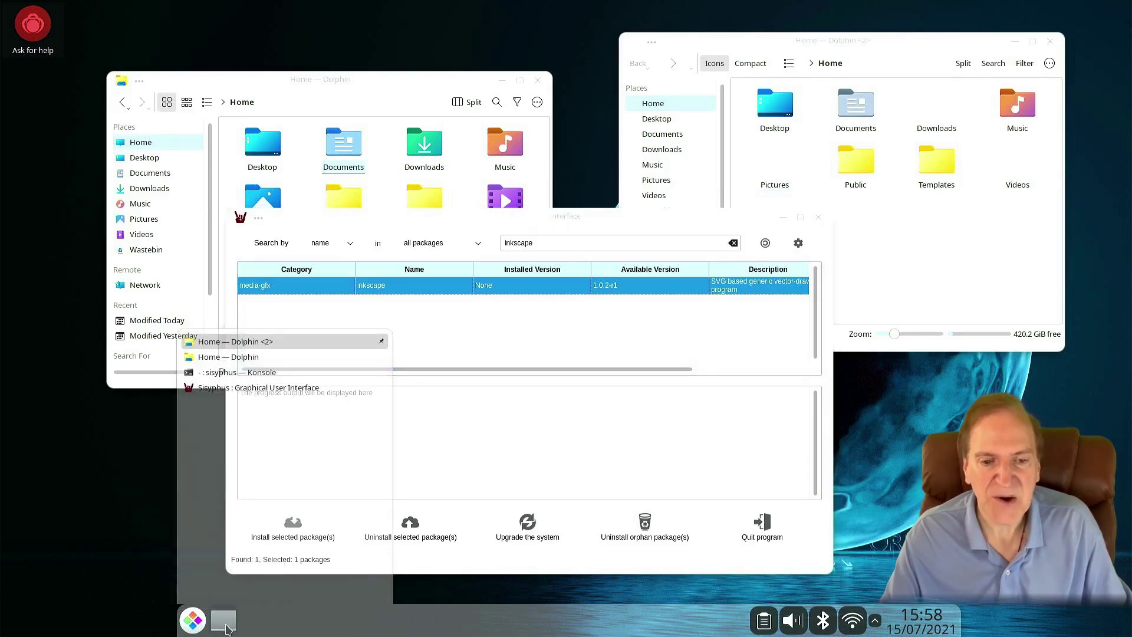
pyautogui.click(246, 374)
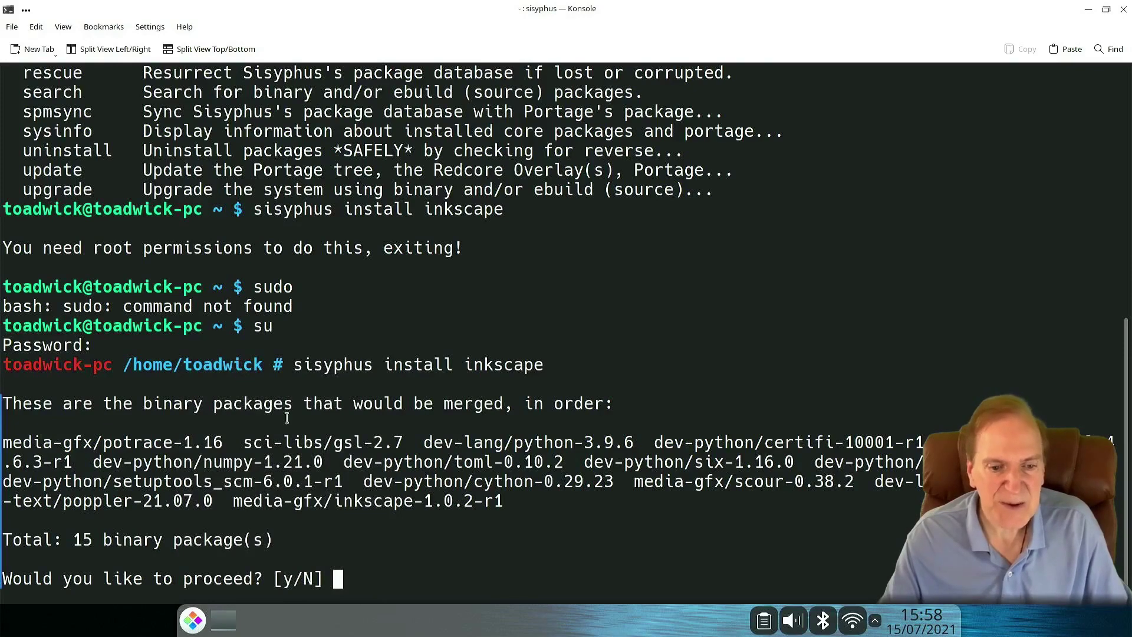
pyautogui.moveTo(375, 541); pyautogui.dragTo(378, 549)
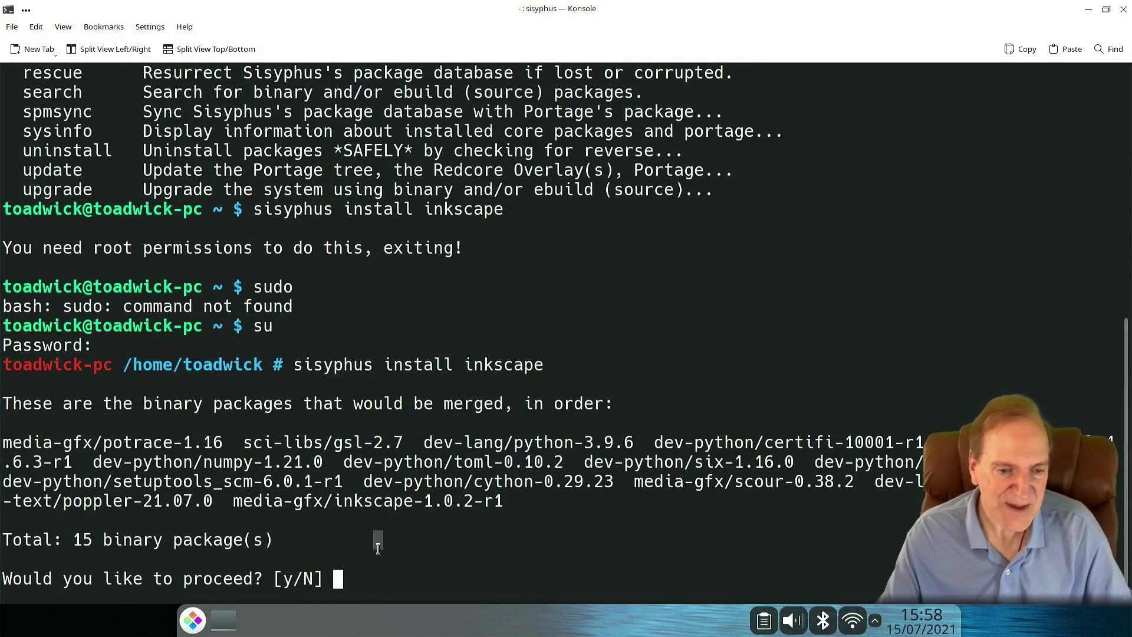
pyautogui.click(378, 548)
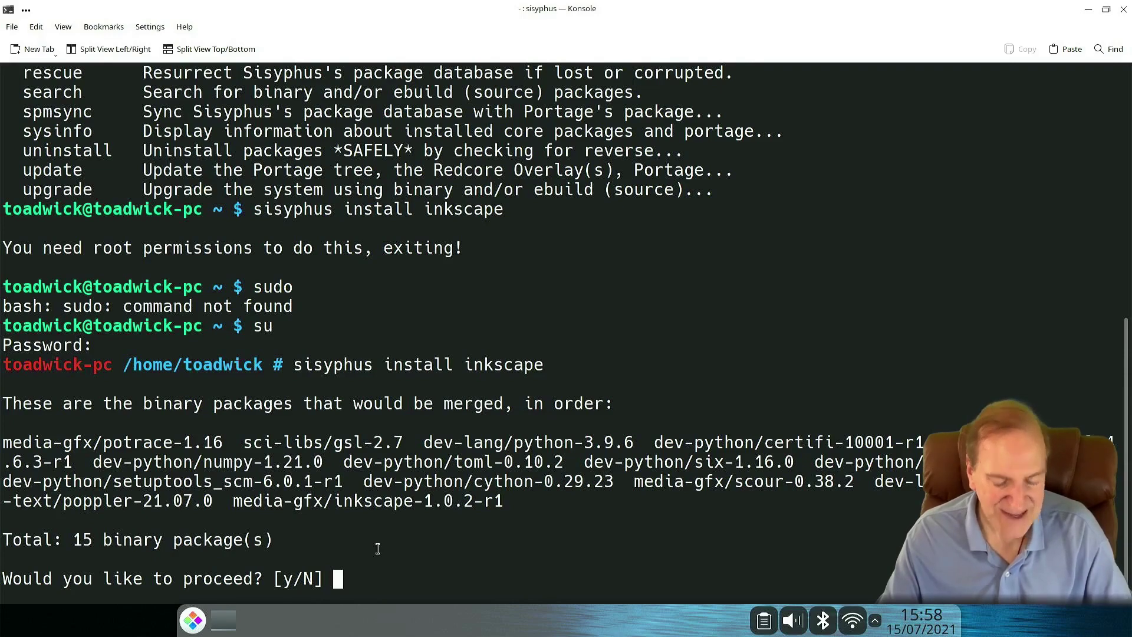
pyautogui.write('y')
pyautogui.press('Return')
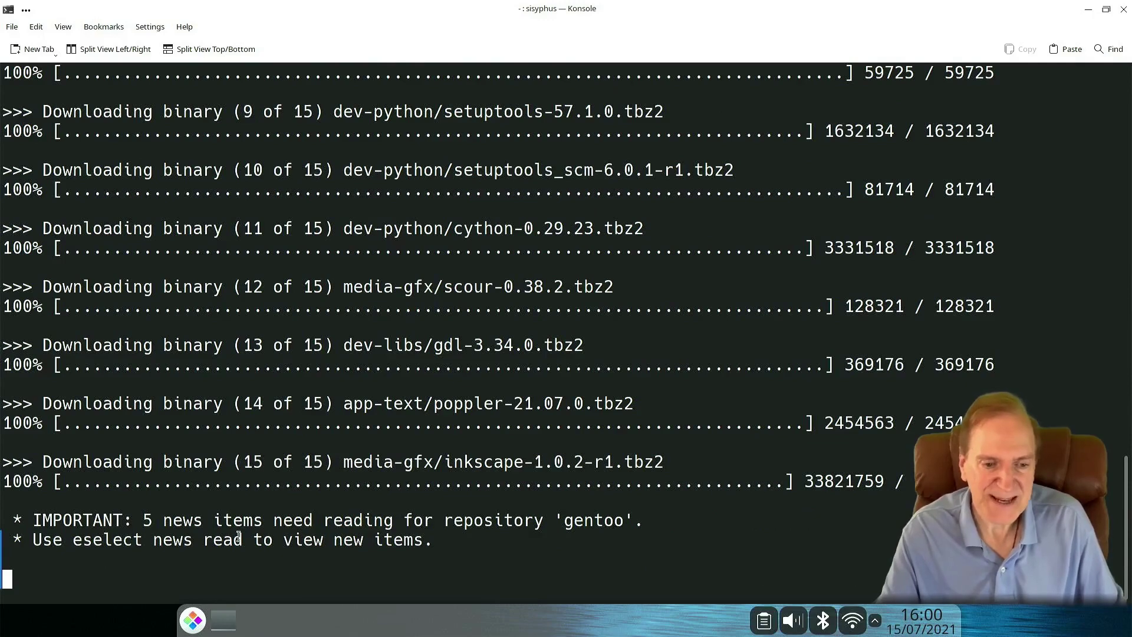
# - Bring up the Sisyphus graphical interface window while the terminal installation runs
pyautogui.click(219, 624)
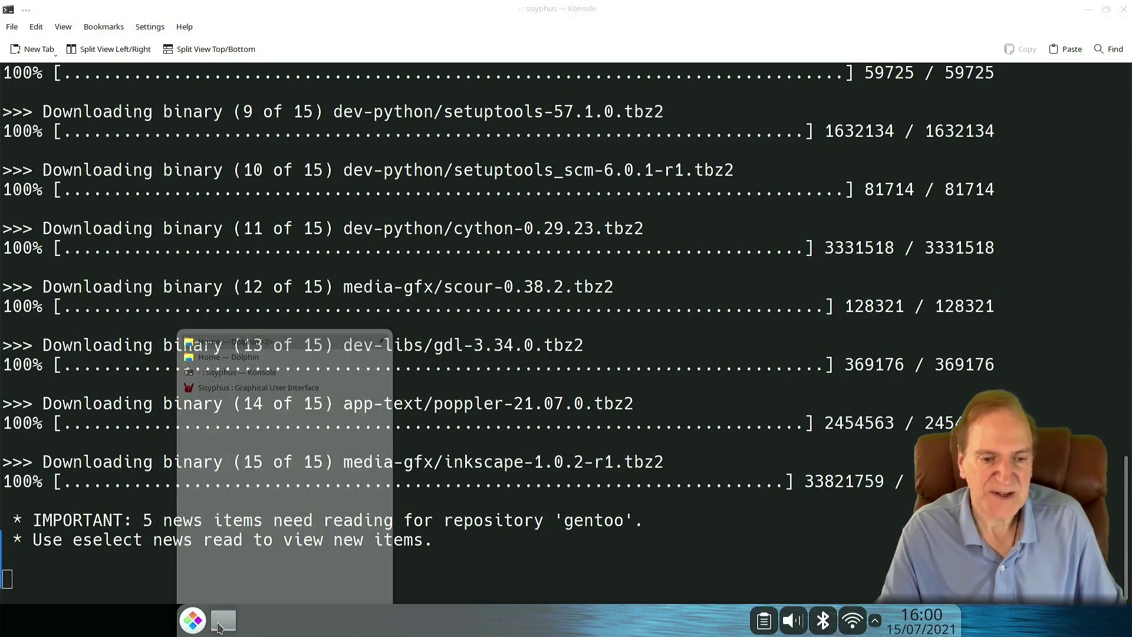
pyautogui.click(229, 389)
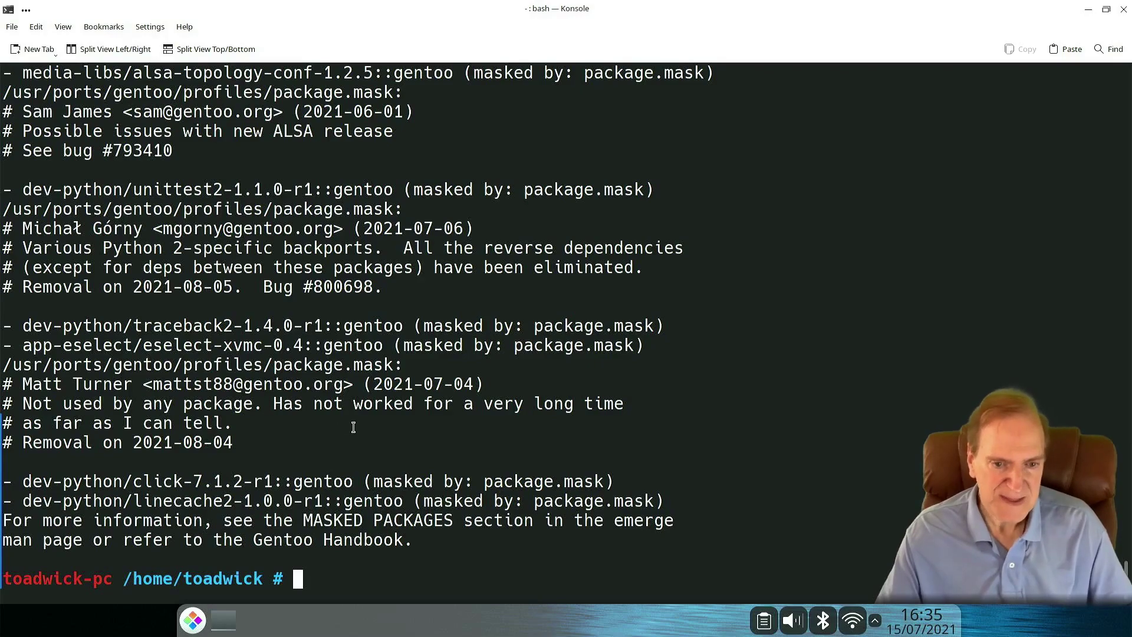
# - Review the Inkscape installation output in the terminal, including the poppler dependency conflict and masked package sections
pyautogui.scroll(2, 352, 426)
pyautogui.scroll(7, 352, 425)
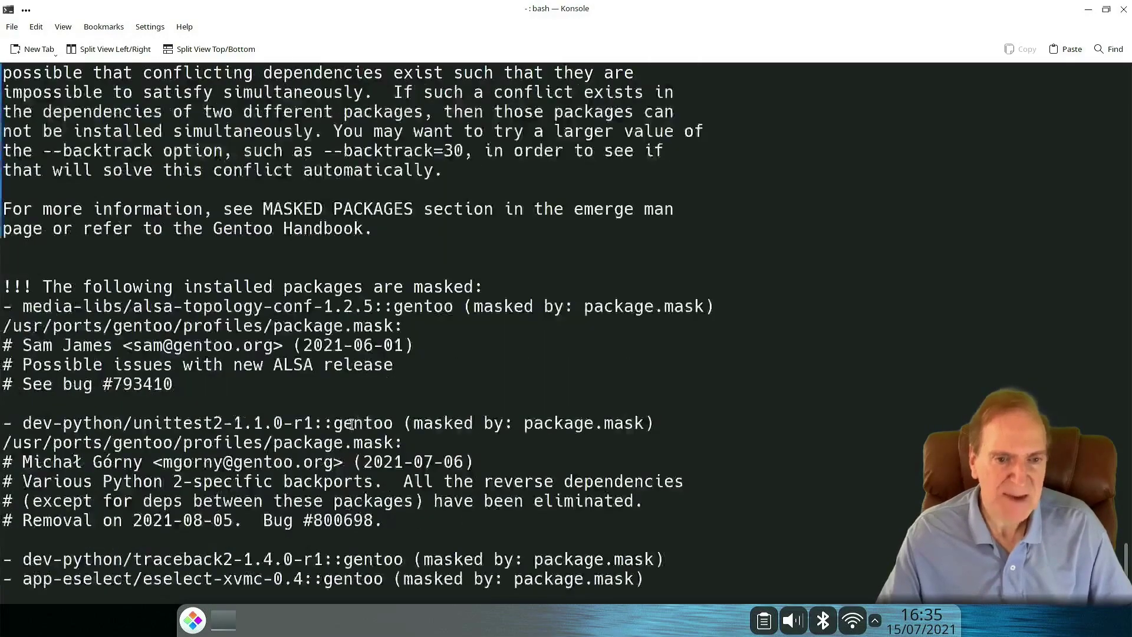
pyautogui.scroll(5, 352, 423)
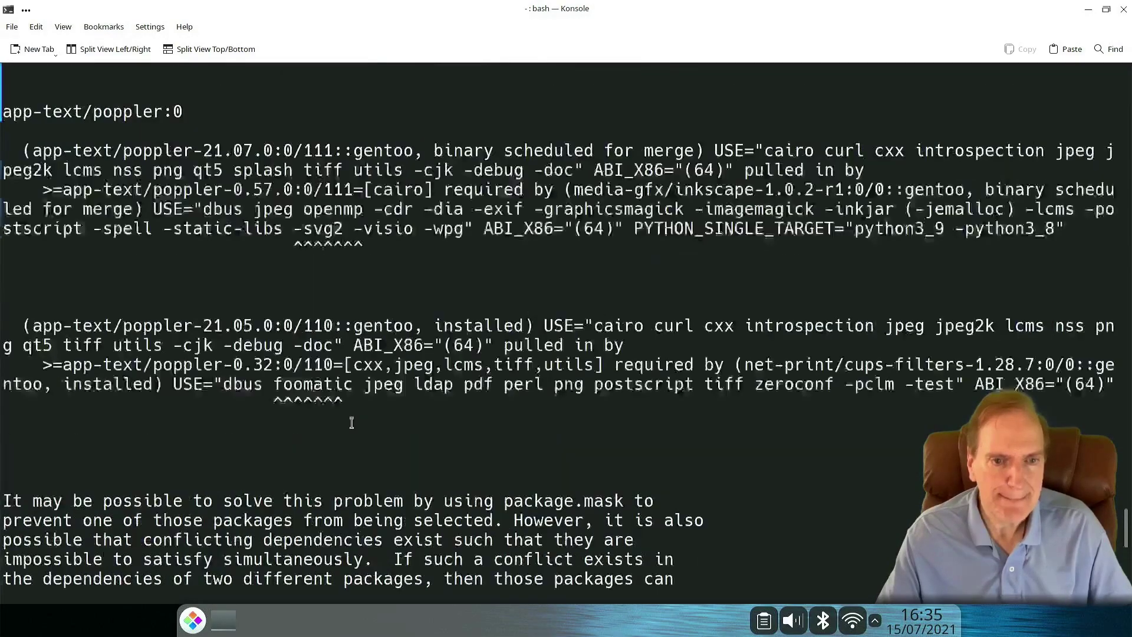
pyautogui.scroll(-6, 354, 418)
pyautogui.scroll(-7, 354, 418)
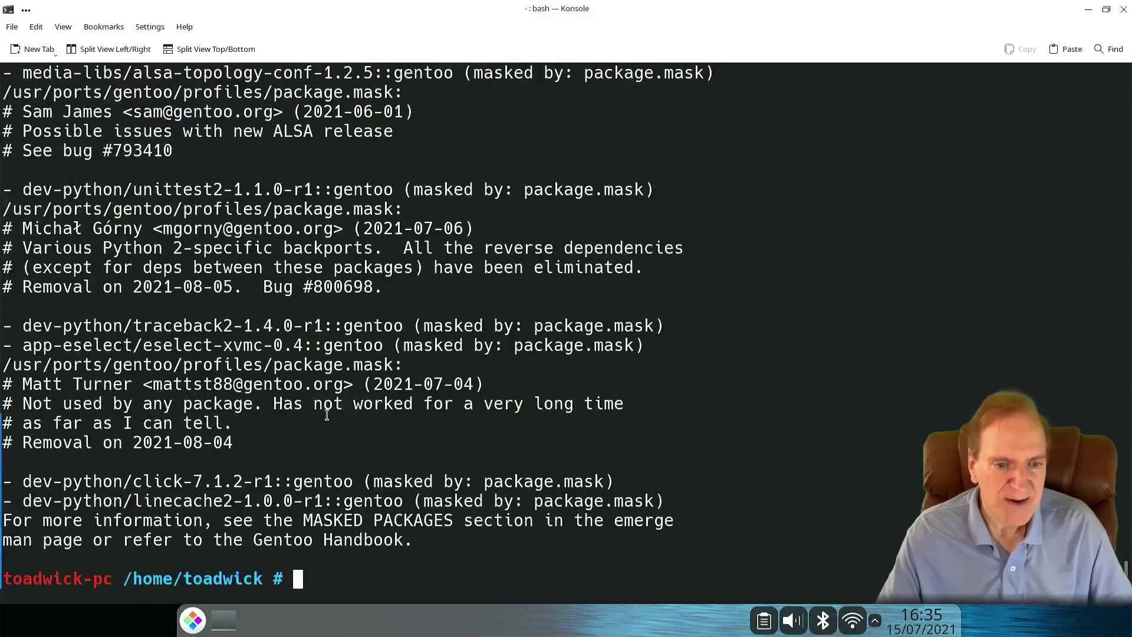
# - Bring up the Sisyphus graphical interface, select the media-gfx inkscape package and start its installation
pyautogui.click(223, 619)
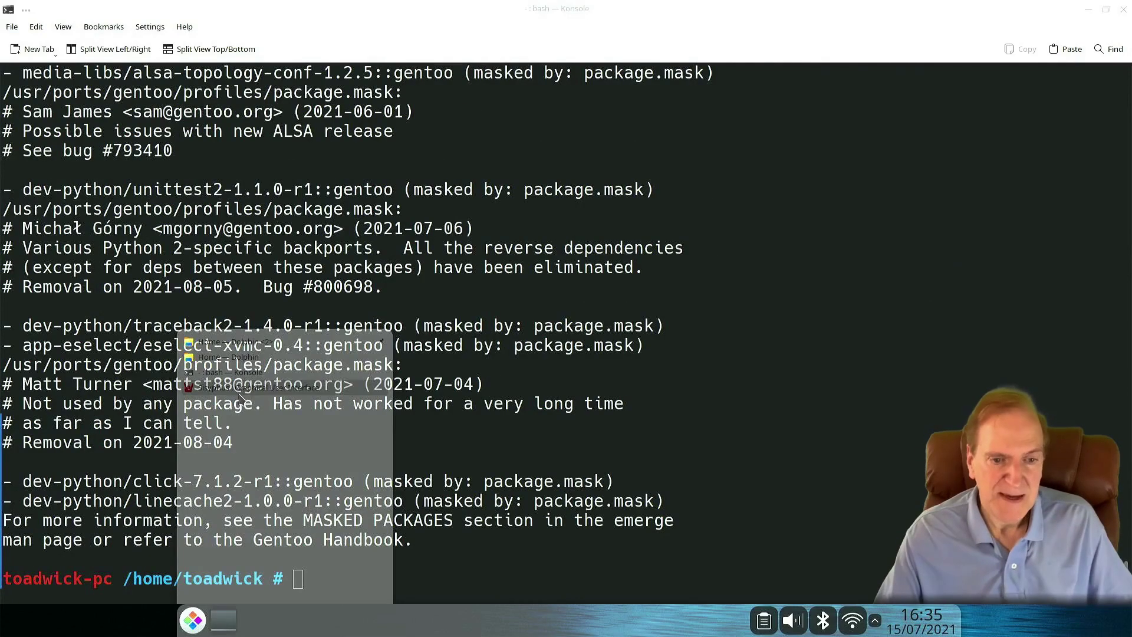
pyautogui.click(241, 388)
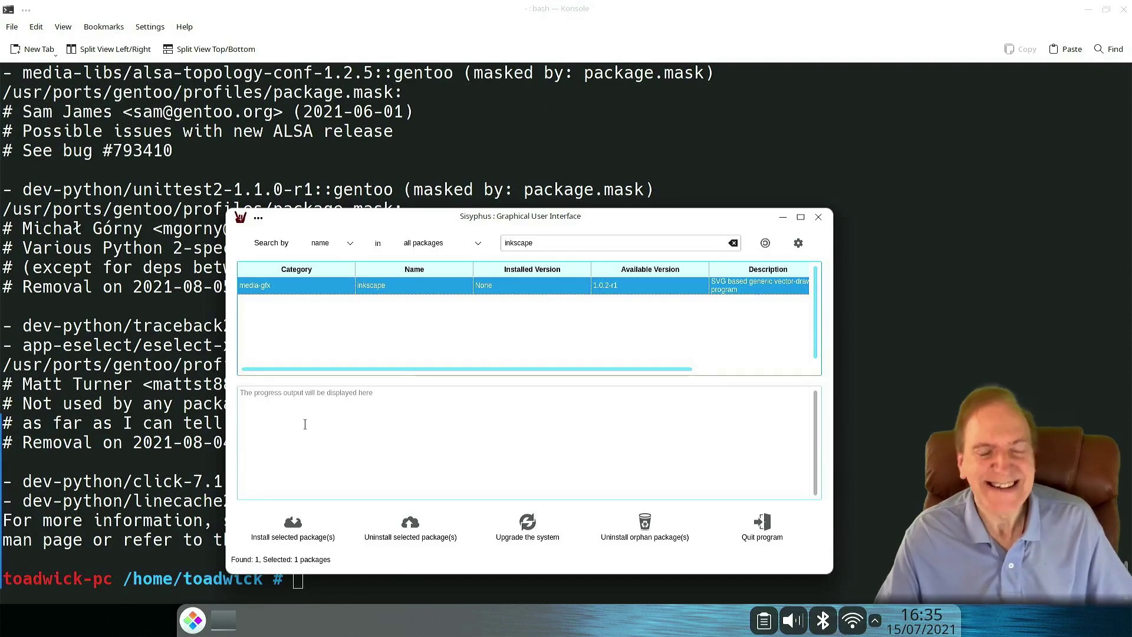
pyautogui.click(555, 237)
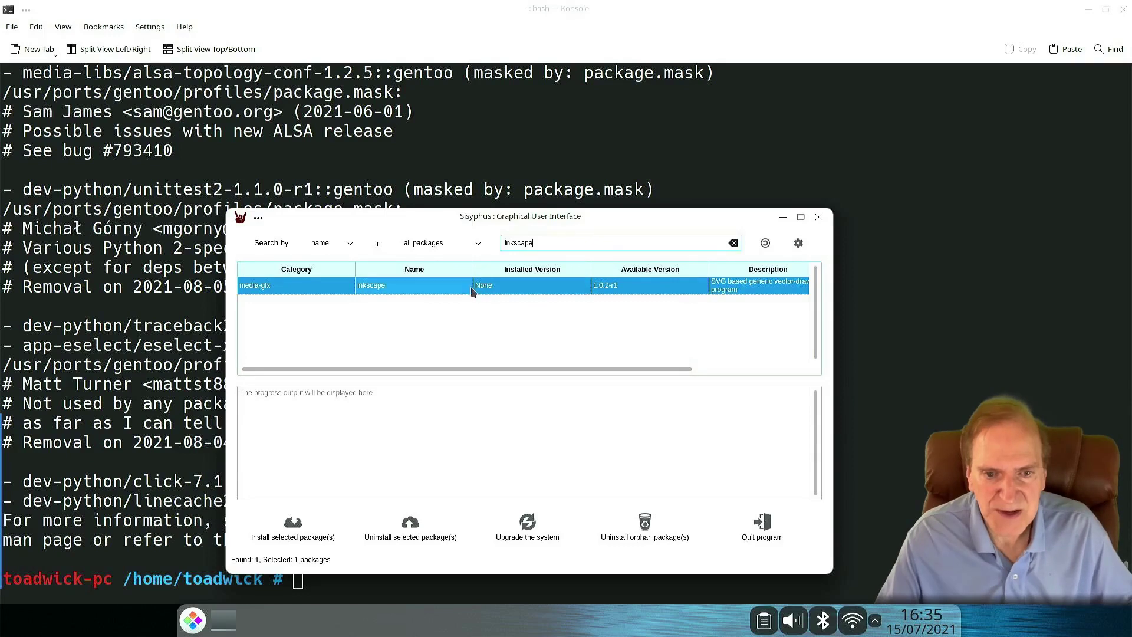
pyautogui.click(426, 288)
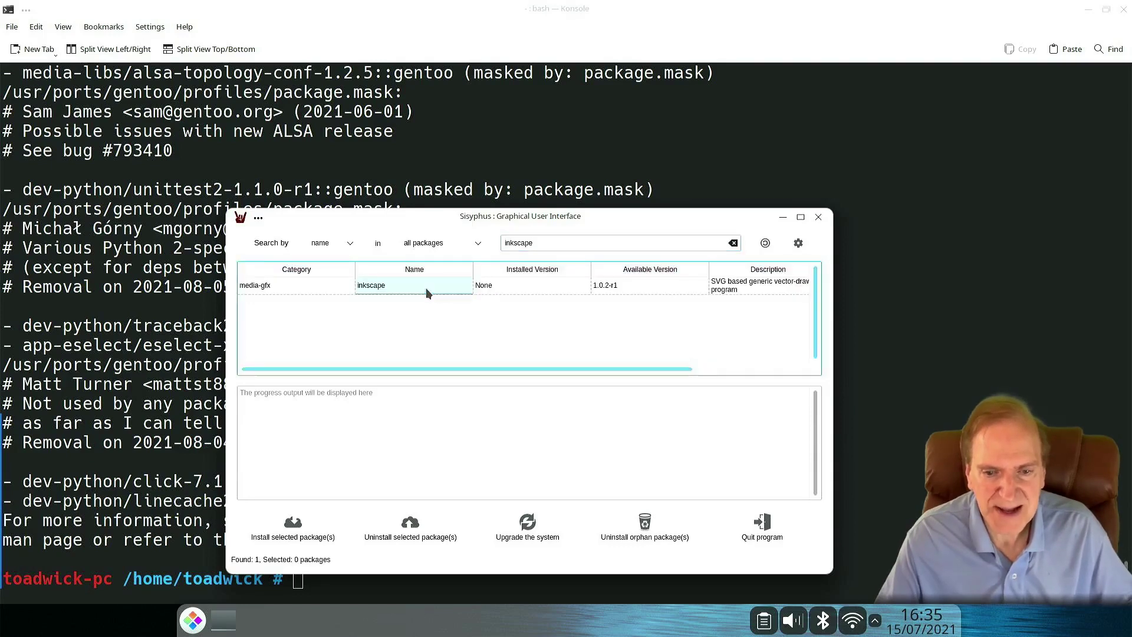
pyautogui.click(293, 524)
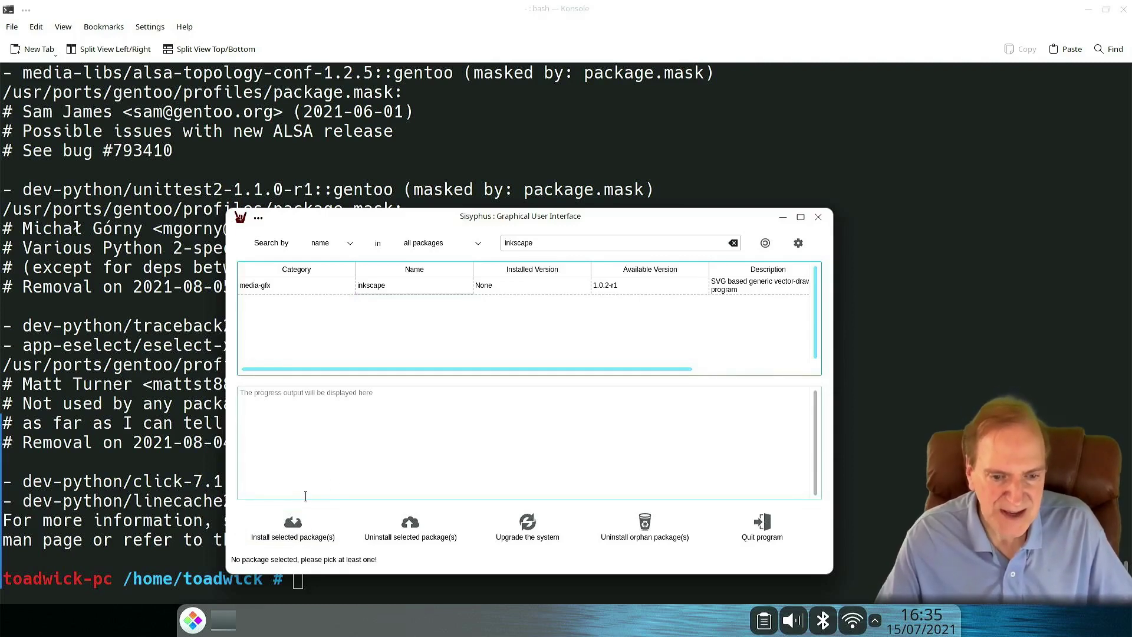
pyautogui.click(268, 289)
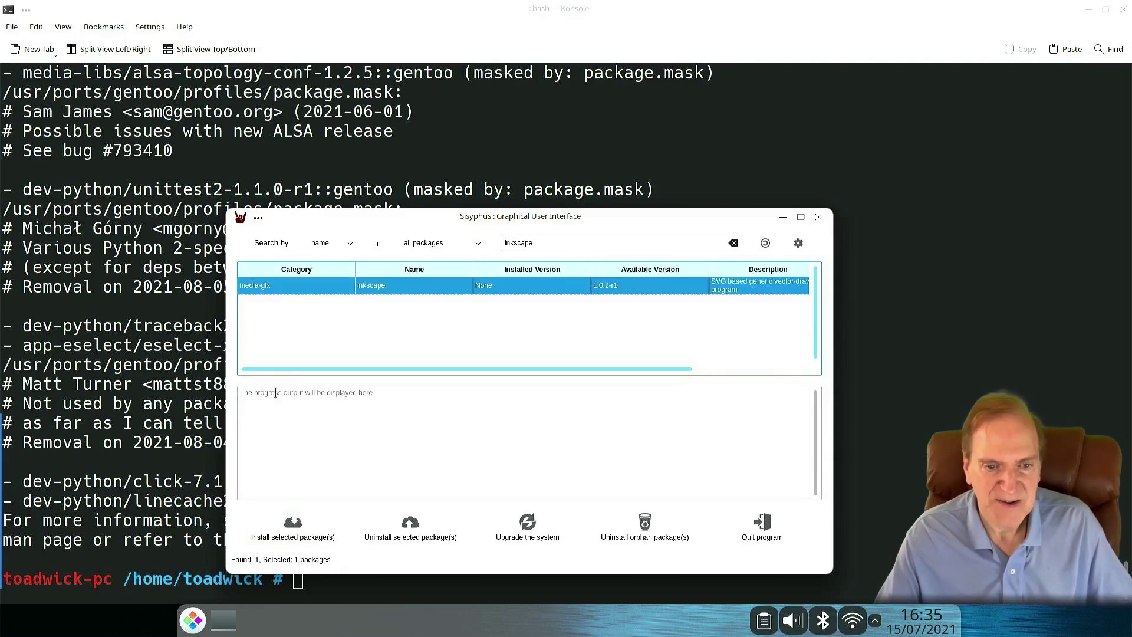
pyautogui.click(293, 527)
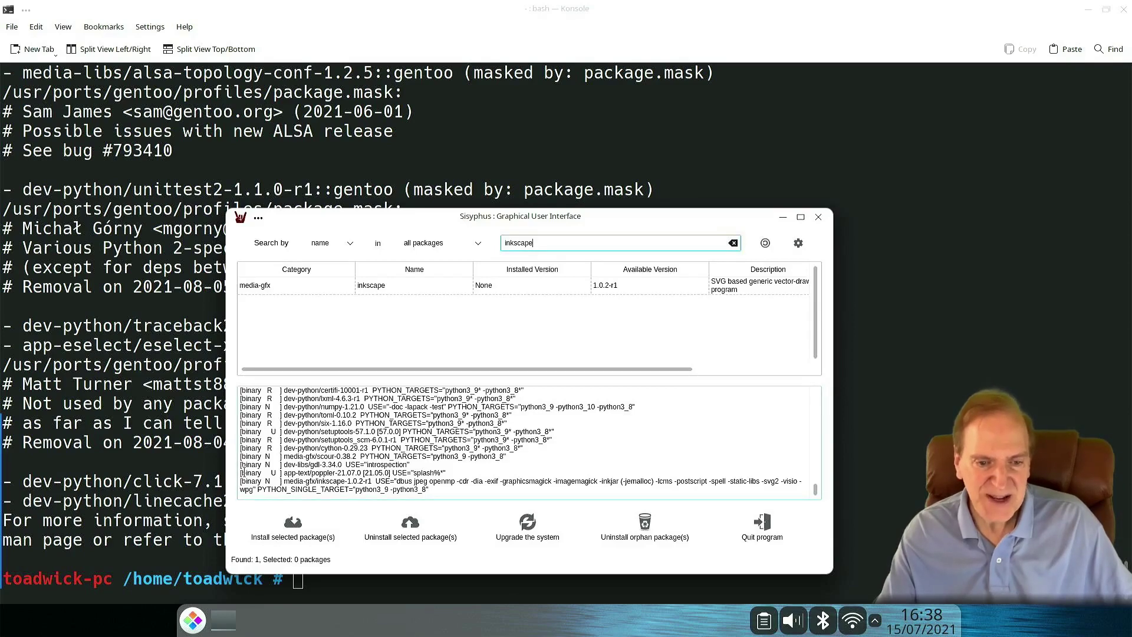
# - Check the Graphics category of the application launcher for Inkscape, and close the launcher
pyautogui.click(192, 621)
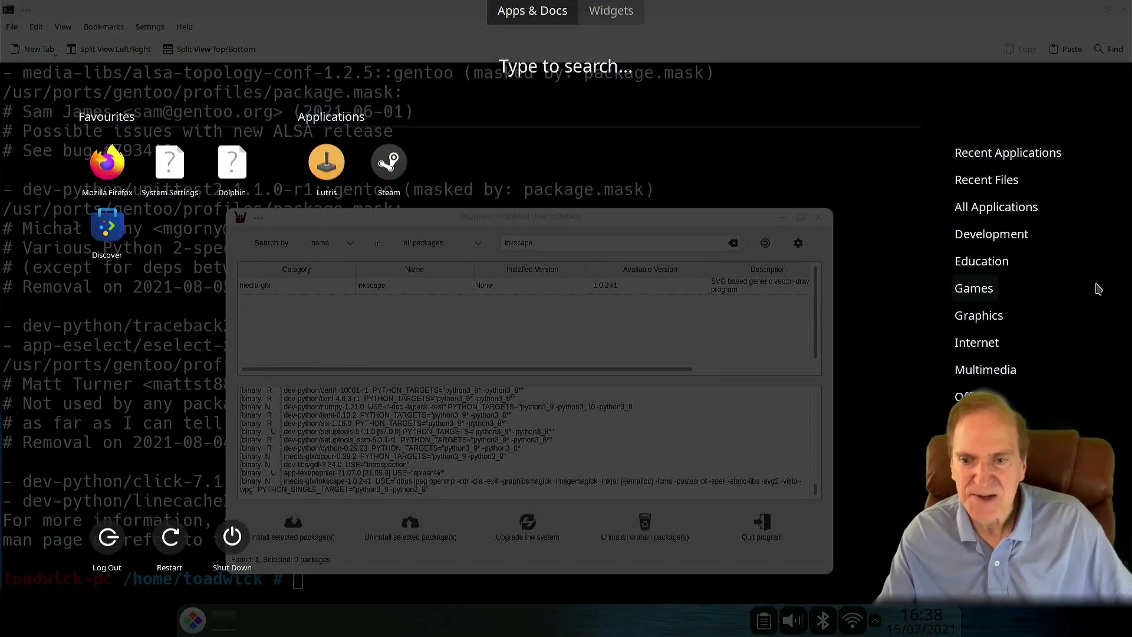
pyautogui.moveTo(997, 319)
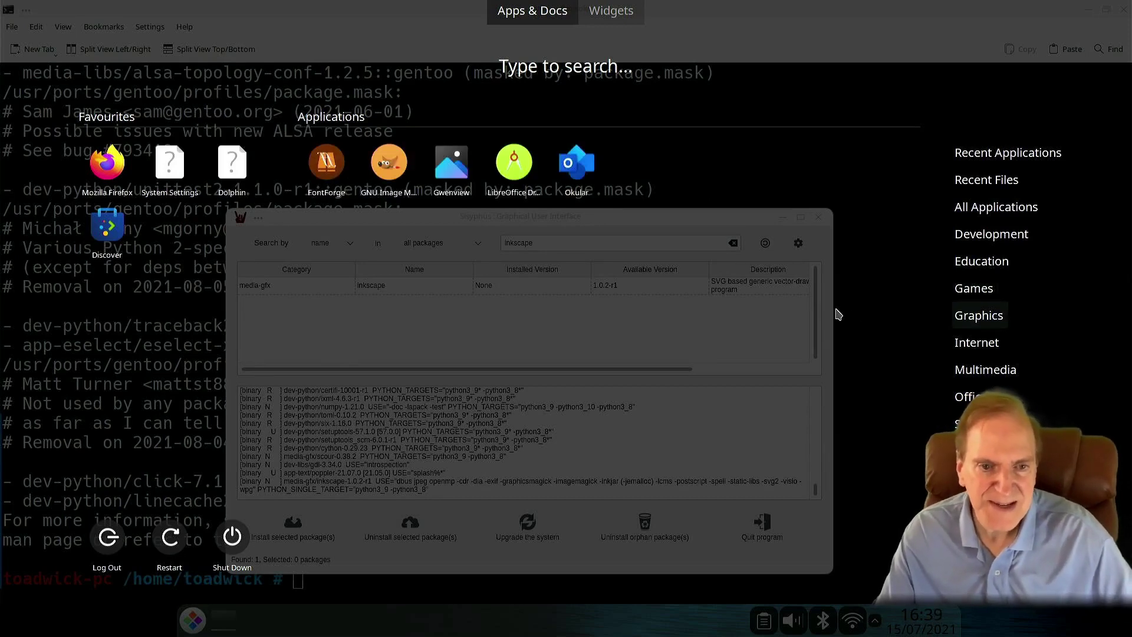
pyautogui.click(727, 342)
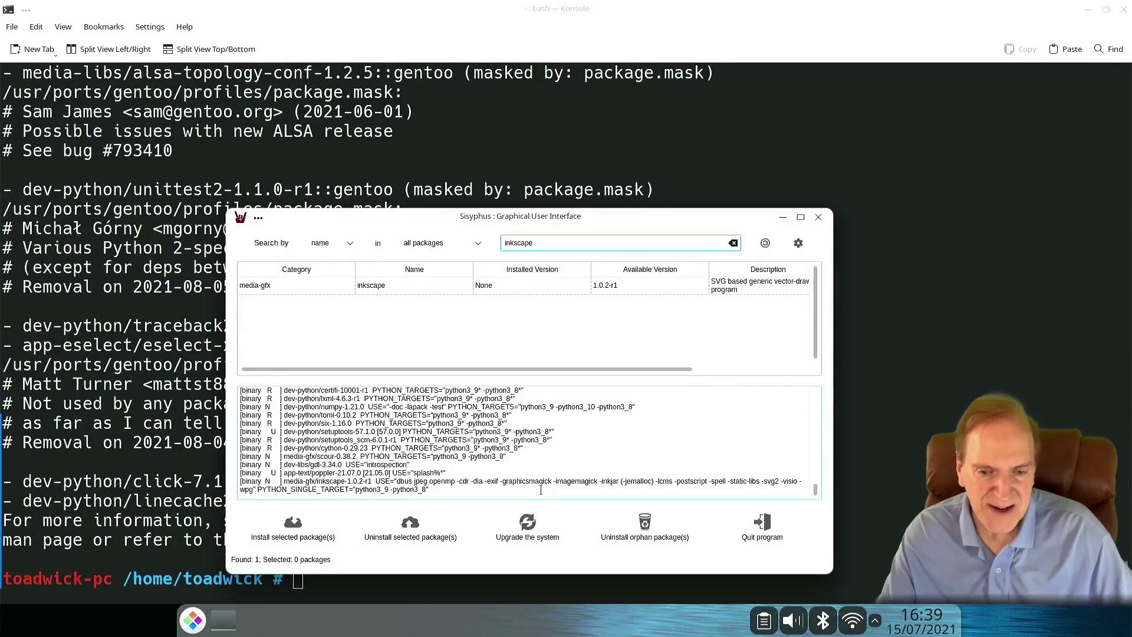
# - Start a full system upgrade from the Sisyphus graphical interface
pyautogui.click(530, 534)
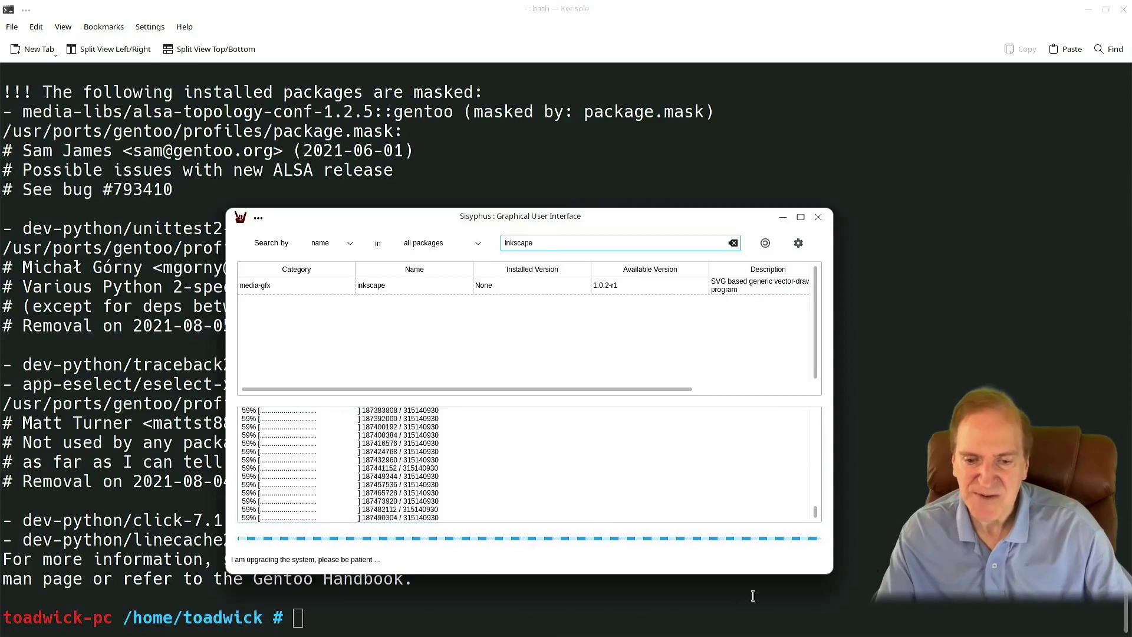
# - Open the desktop panel's edit mode, show its additional alignment and visibility options, and leave edit mode
pyautogui.moveTo(619, 630)
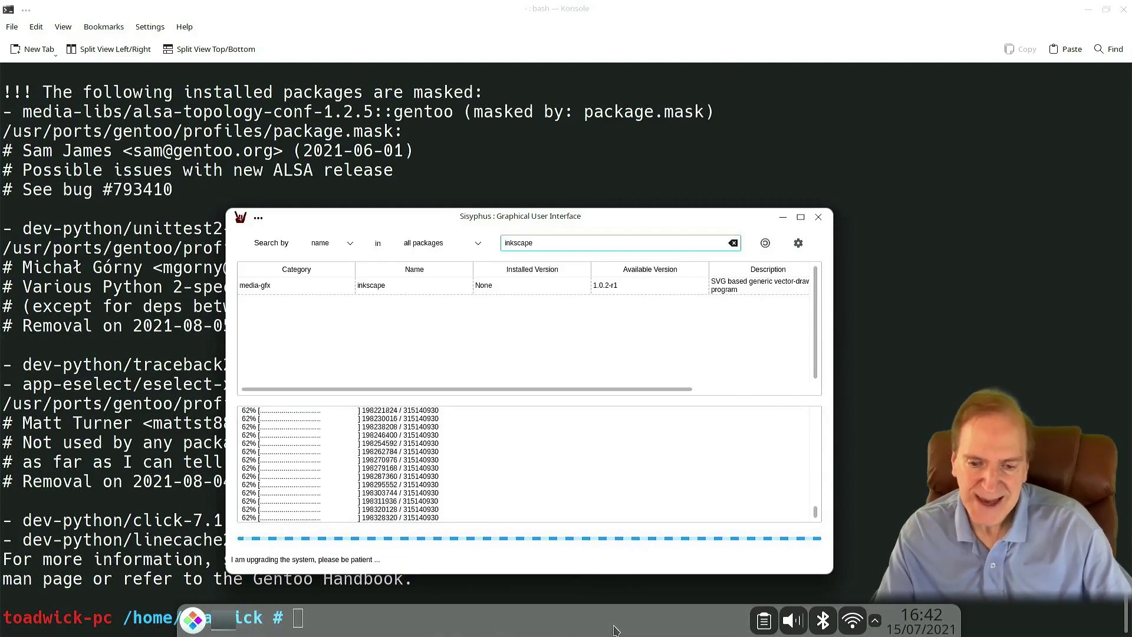
pyautogui.rightClick(686, 625)
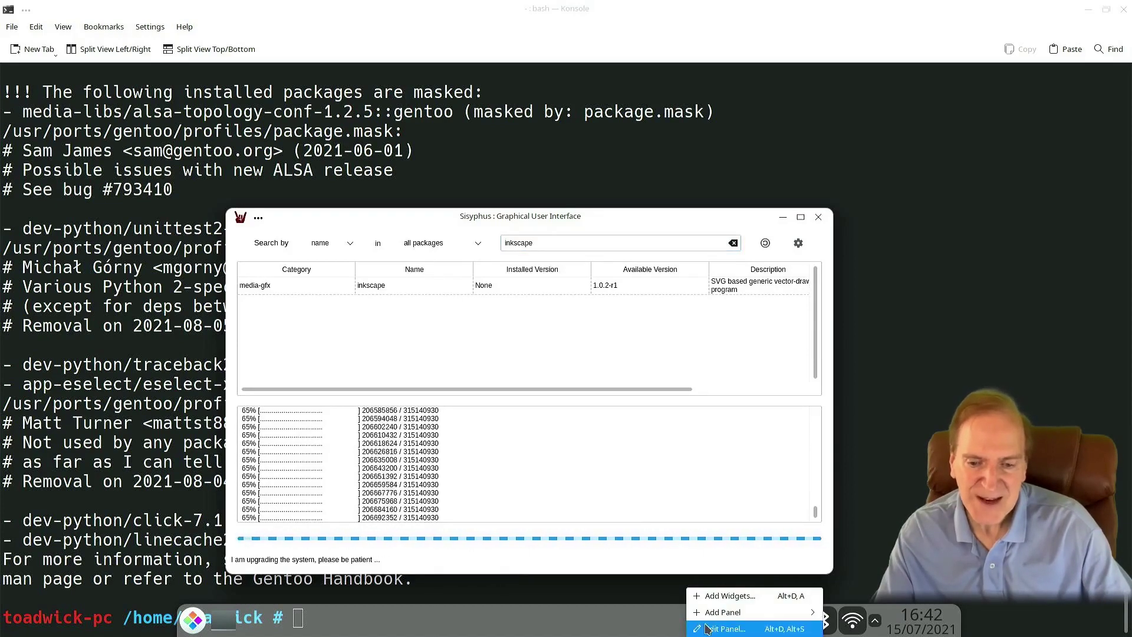
pyautogui.click(724, 628)
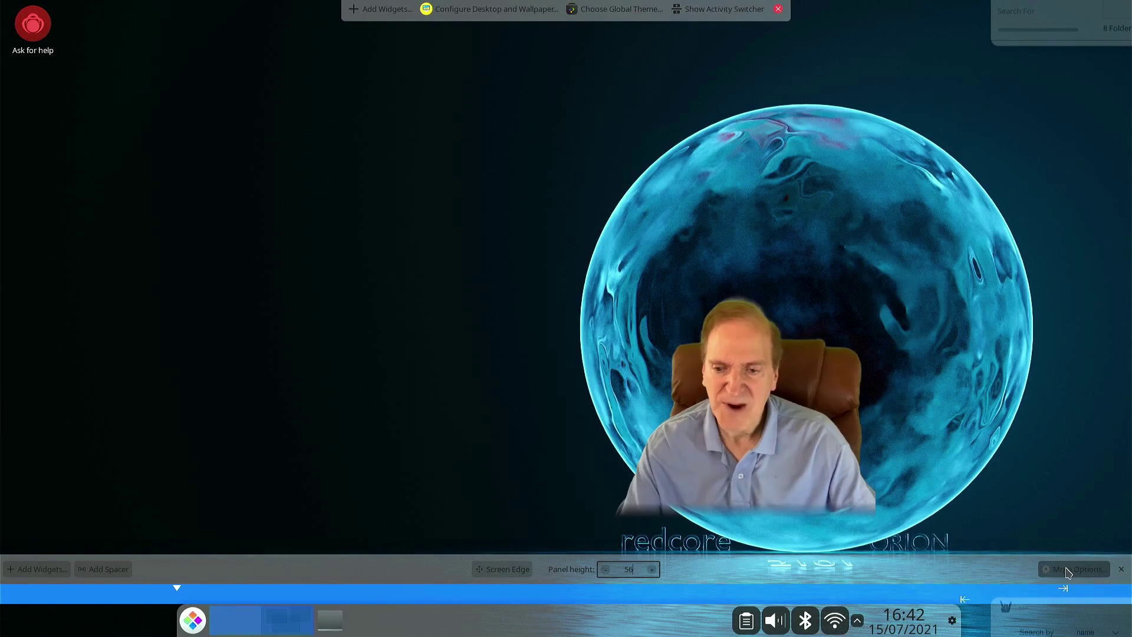
pyautogui.click(1070, 569)
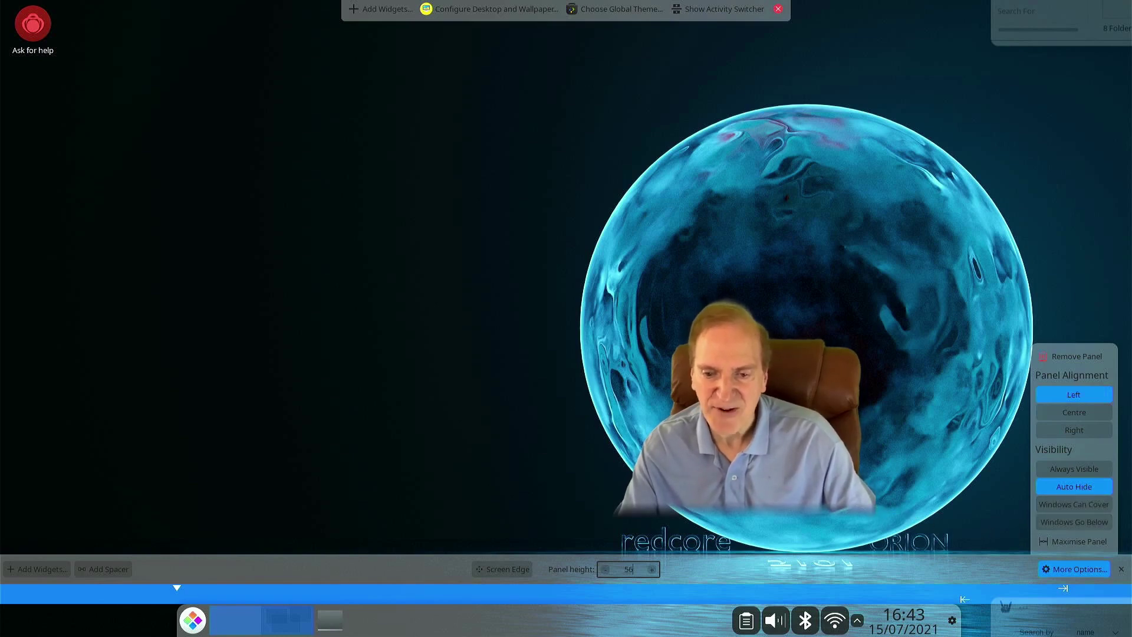
pyautogui.click(911, 470)
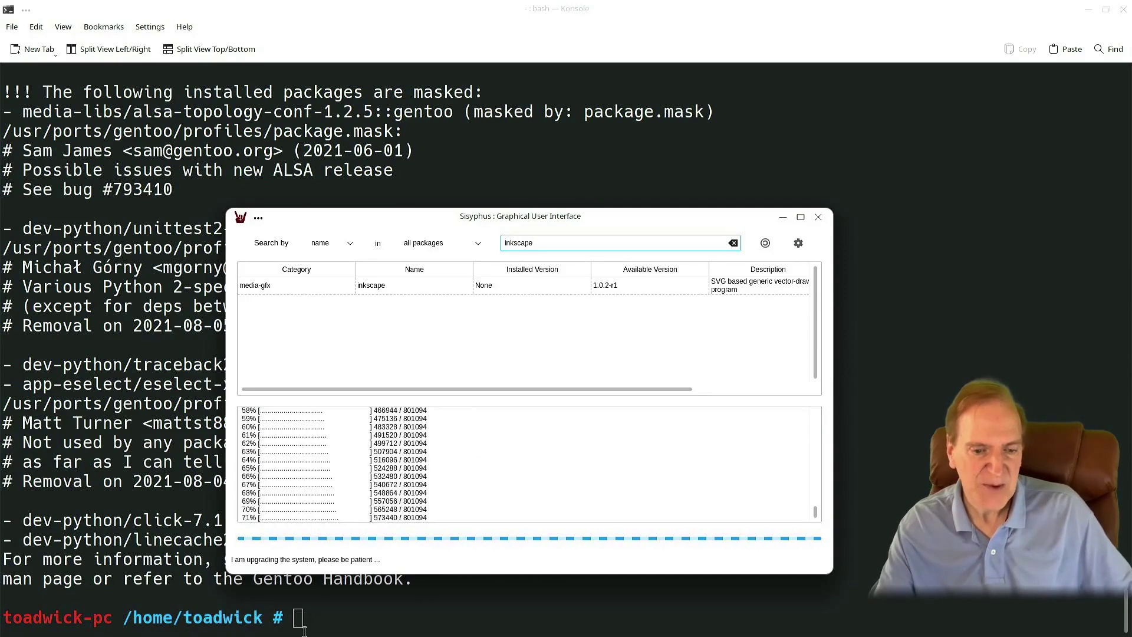
# - Find Discover in the application launcher by searching for discover, and open it
pyautogui.moveTo(348, 635)
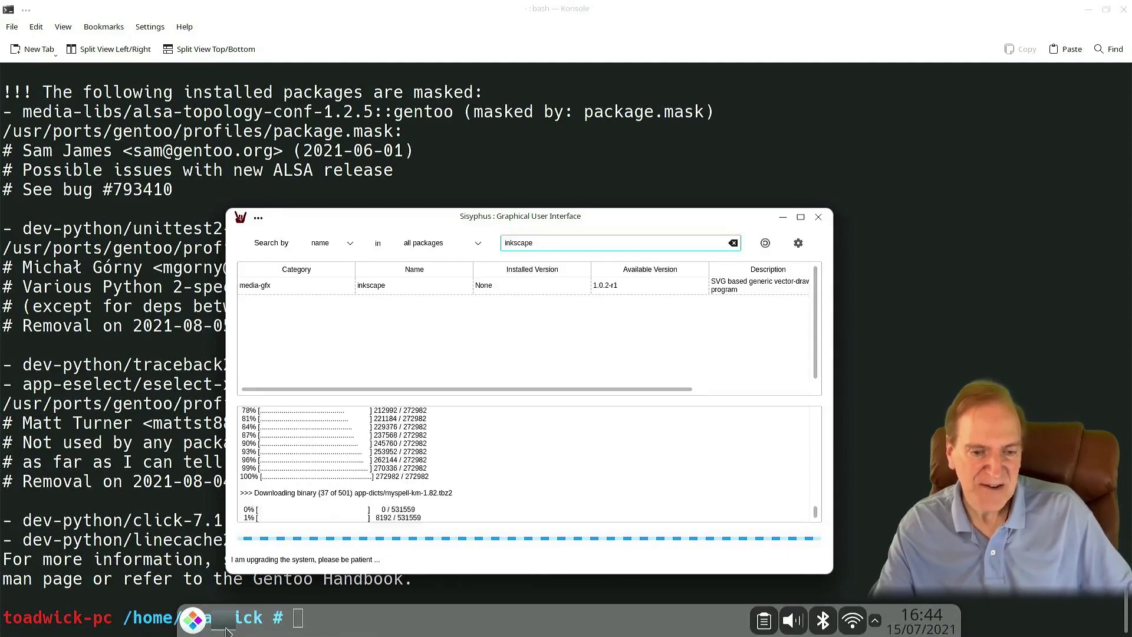
pyautogui.click(201, 628)
pyautogui.write('discover')
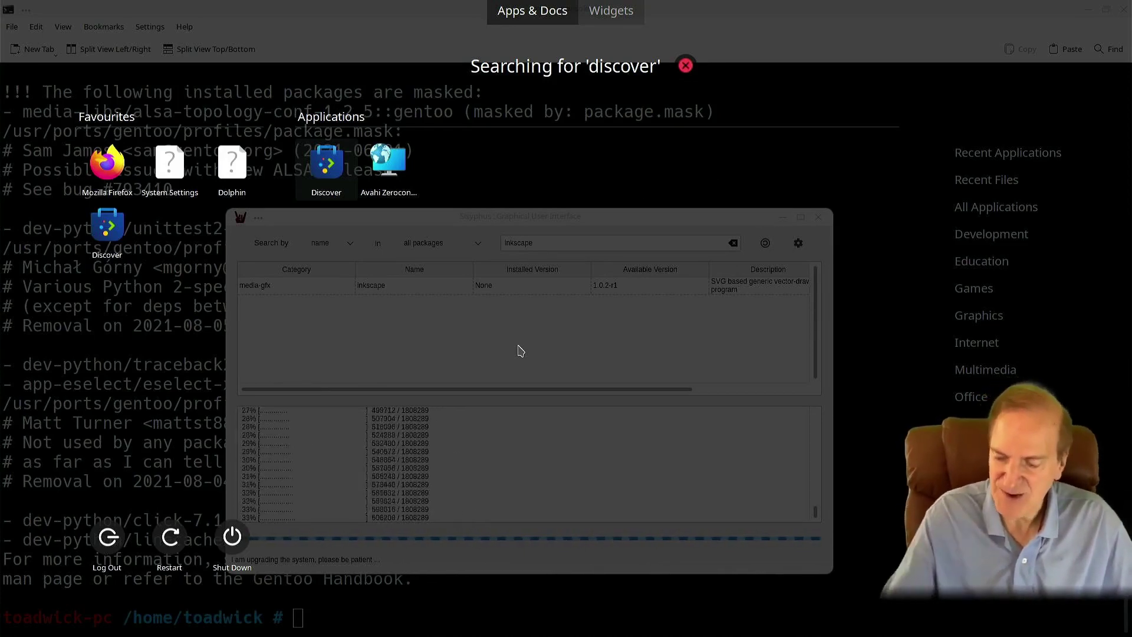
pyautogui.press('Return')
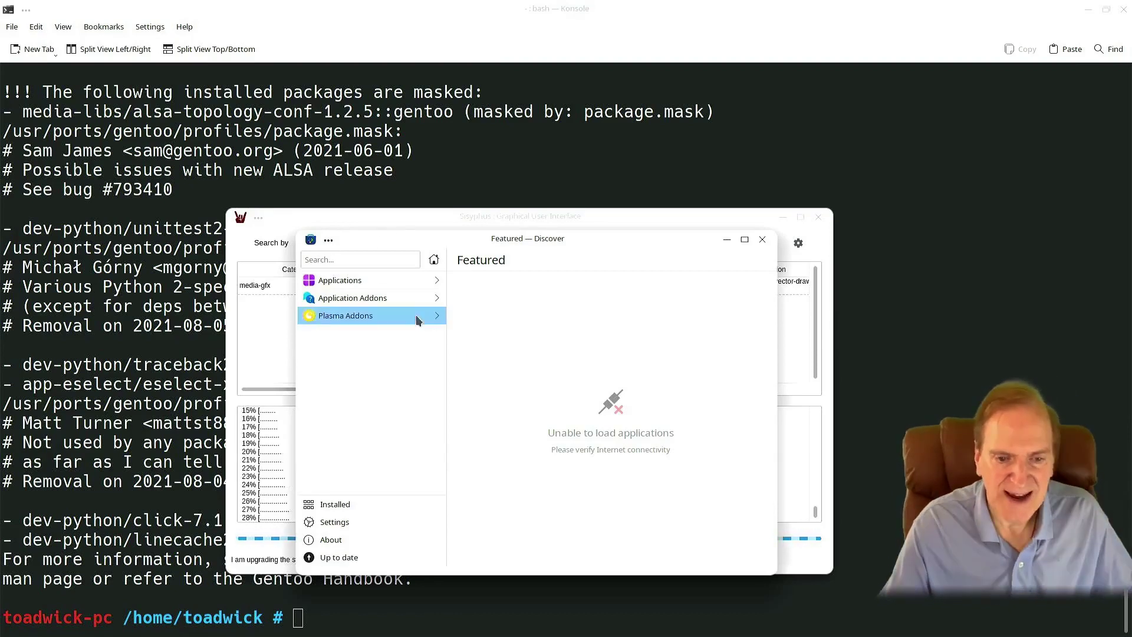
# - Add the Flathub repository as a Flatpak source in Discover's settings, authenticating with the root password
pyautogui.click(343, 525)
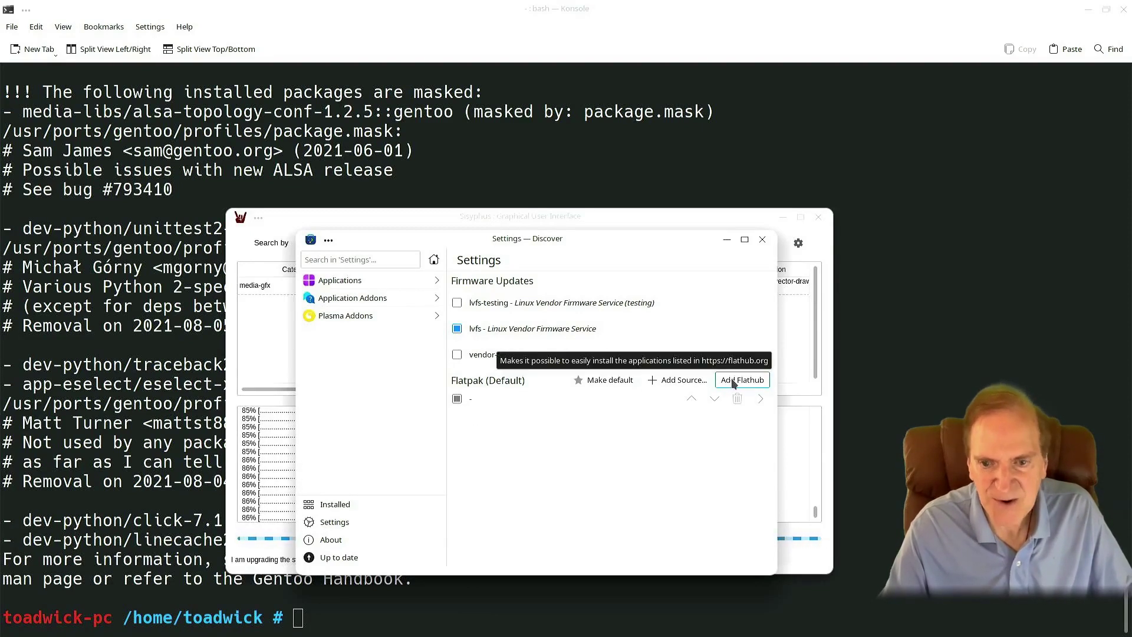
pyautogui.click(752, 383)
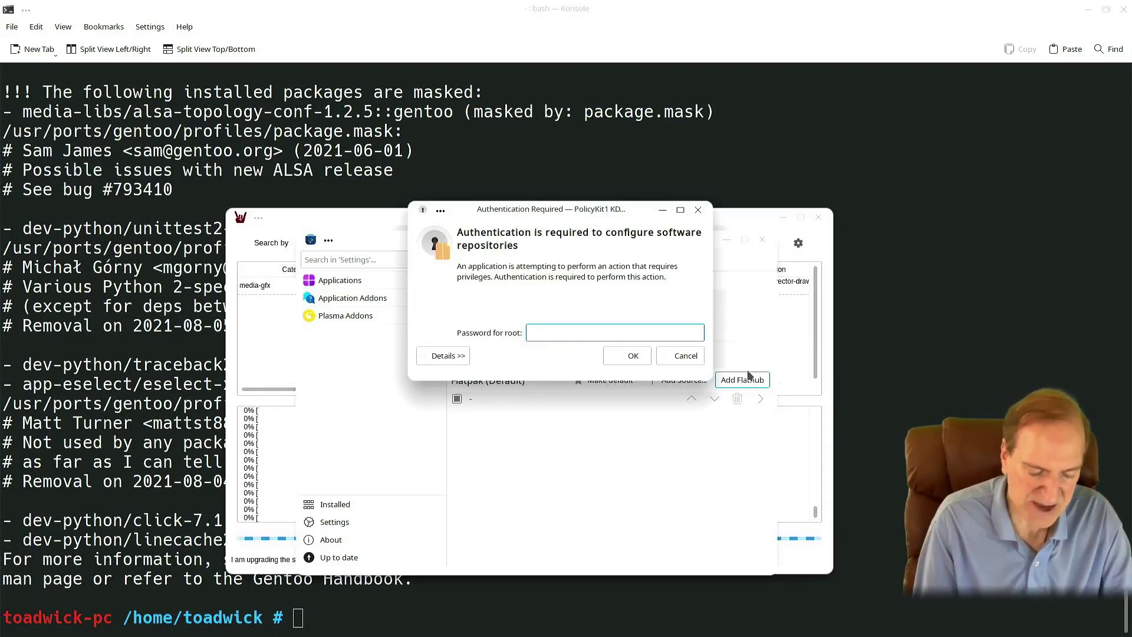
pyautogui.write('********')
pyautogui.press('Return')
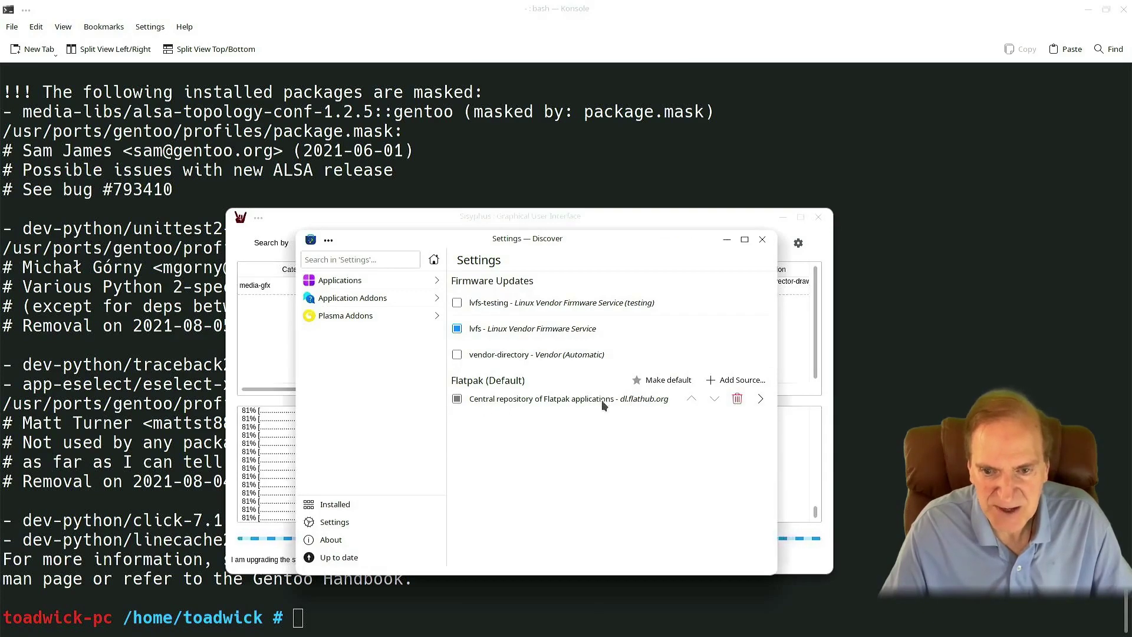
# - Open the Flathub source's application list and try to search for shotcut from the Settings page
pyautogui.click(619, 397)
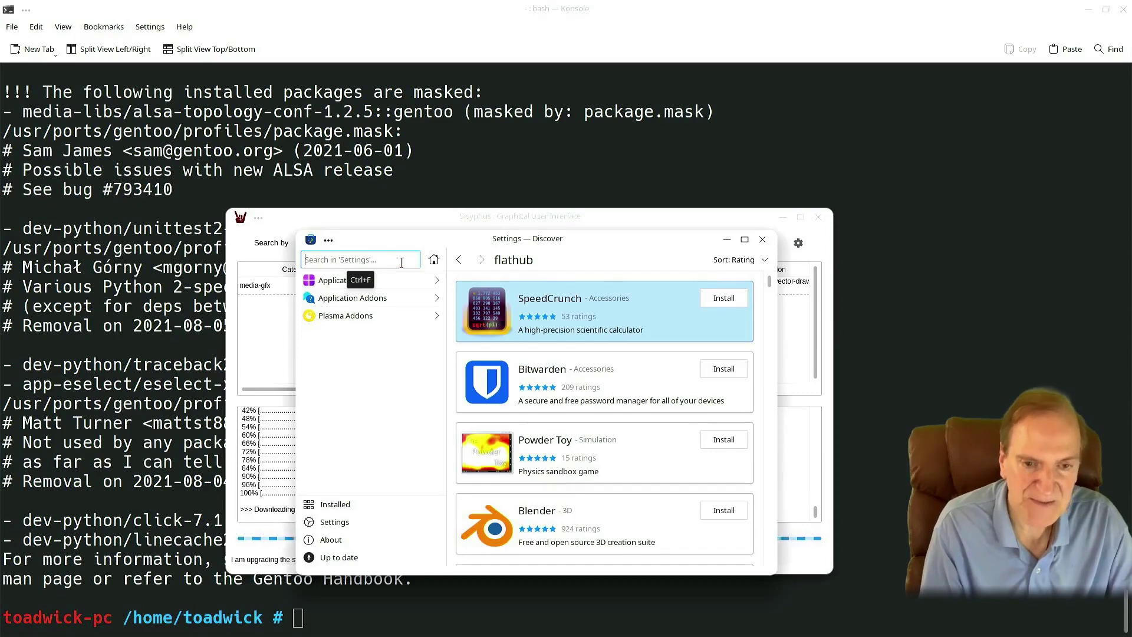
pyautogui.write('s')
pyautogui.write('hotcut')
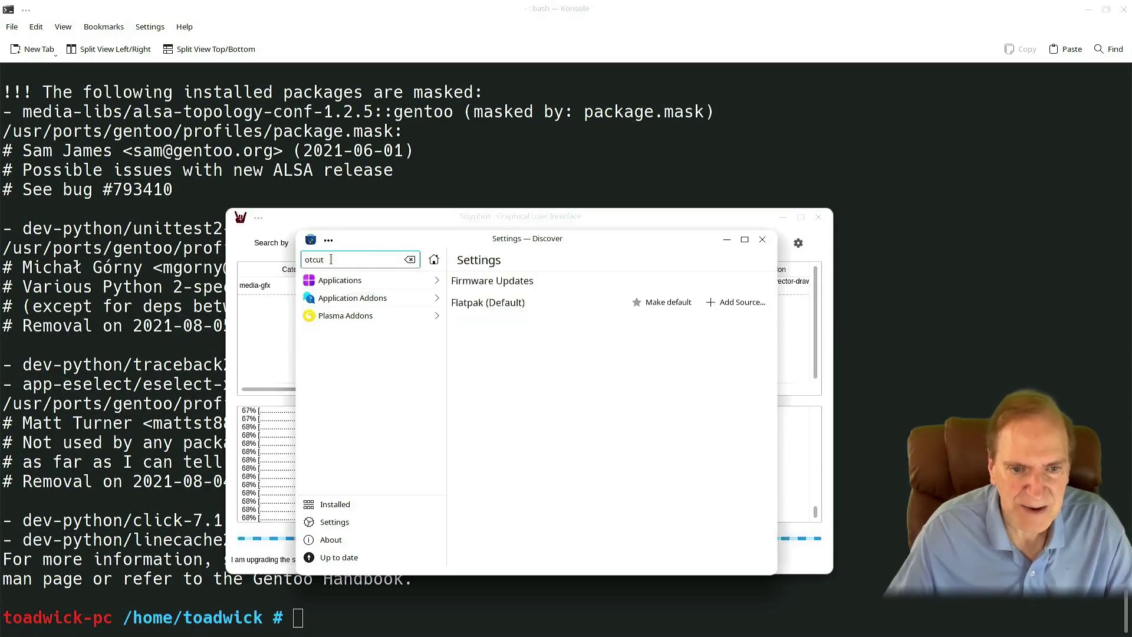
pyautogui.moveTo(331, 260); pyautogui.dragTo(284, 260)
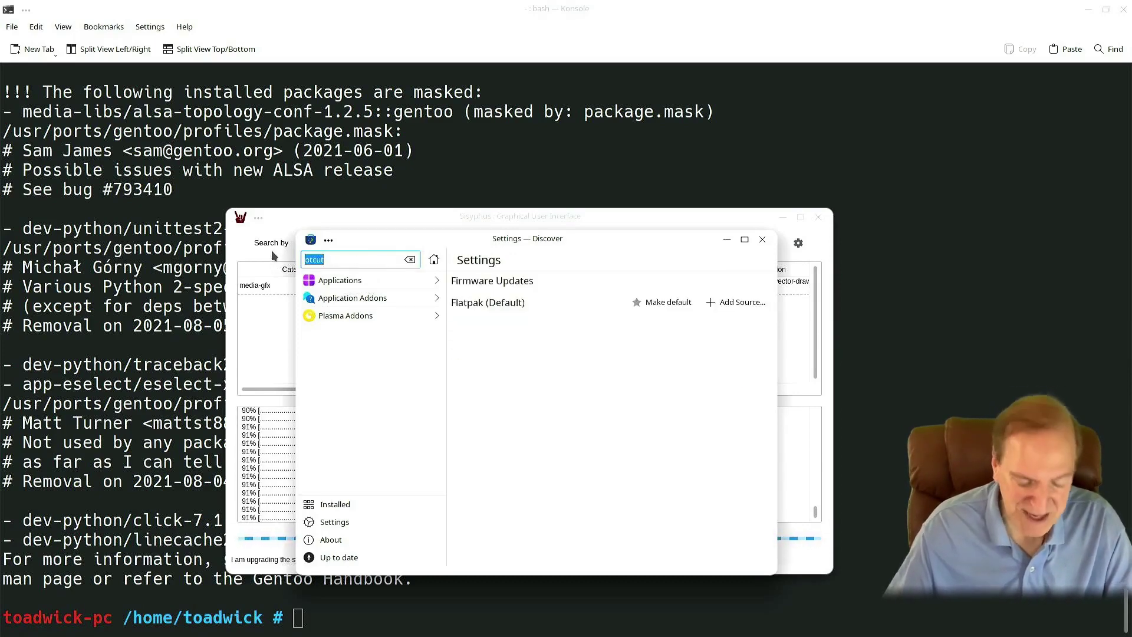
pyautogui.write('ssssh')
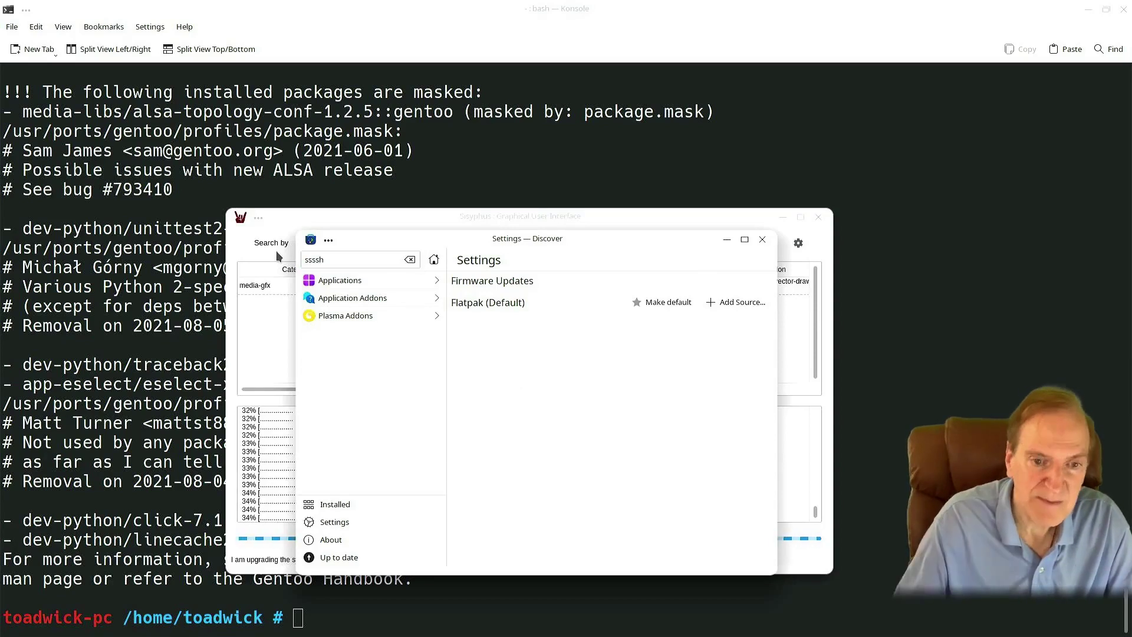
pyautogui.press('BackSpace')
pyautogui.press('BackSpace')
pyautogui.press('BackSpace')
pyautogui.press('BackSpace')
pyautogui.press('BackSpace')
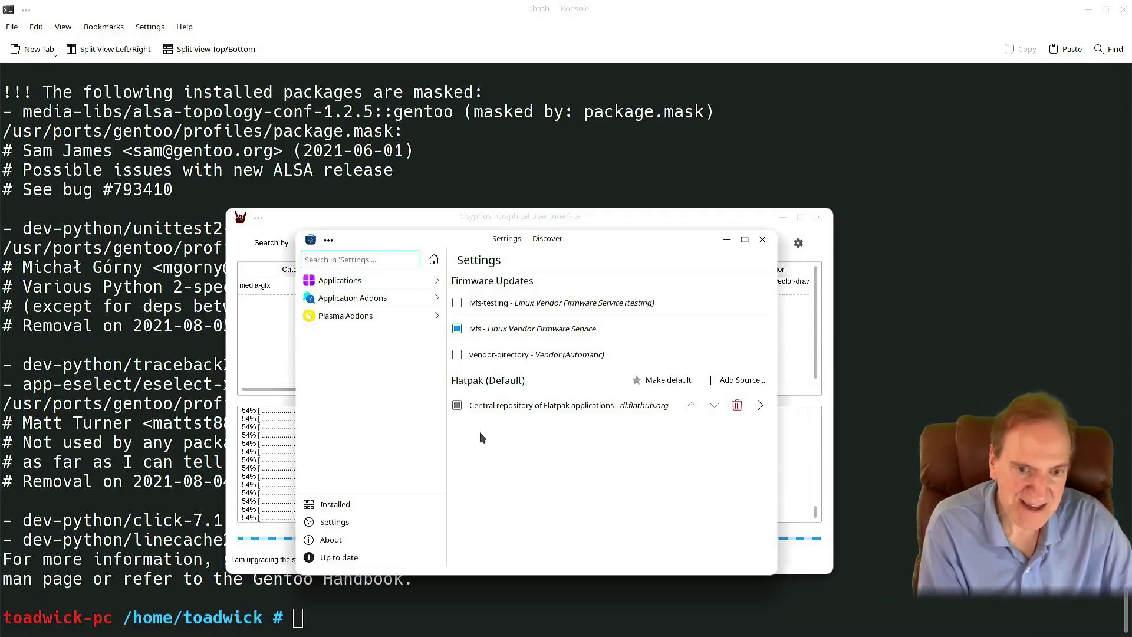
pyautogui.write('shotcut')
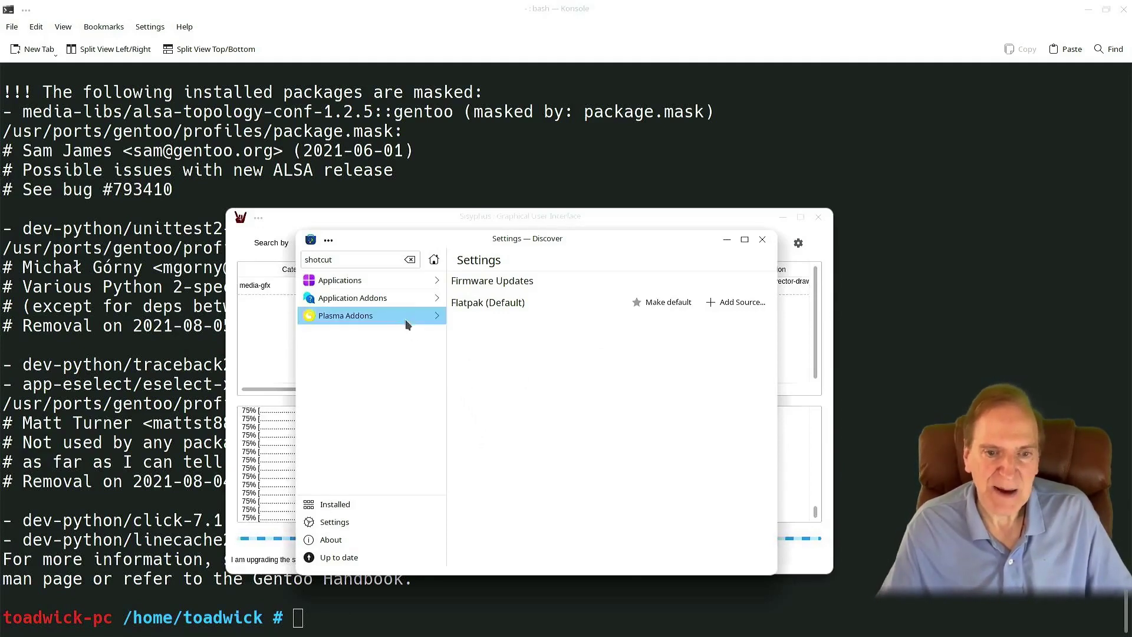
# - Search Discover's Applications category for shotcut and start installing the Shotcut video editor
pyautogui.click(390, 281)
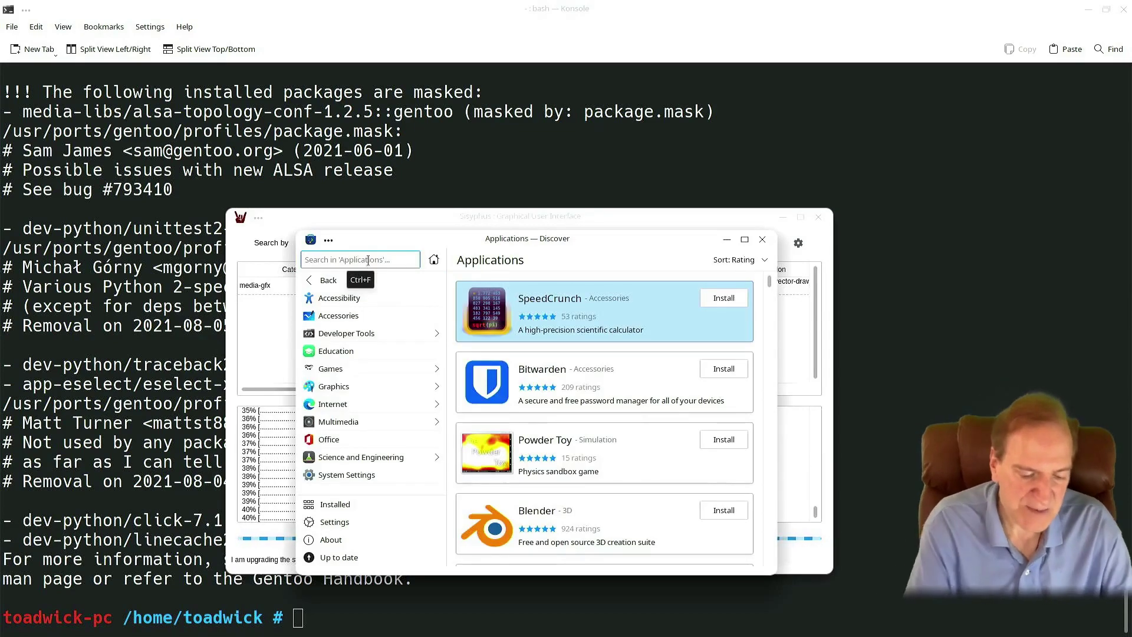
pyautogui.write('shotcut')
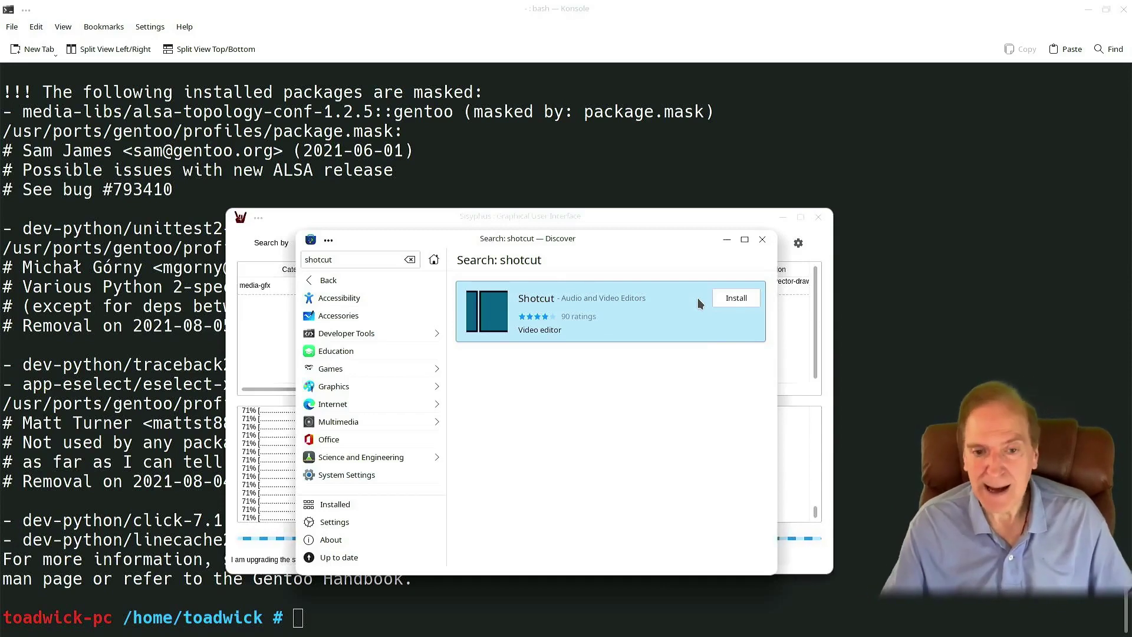
pyautogui.click(734, 299)
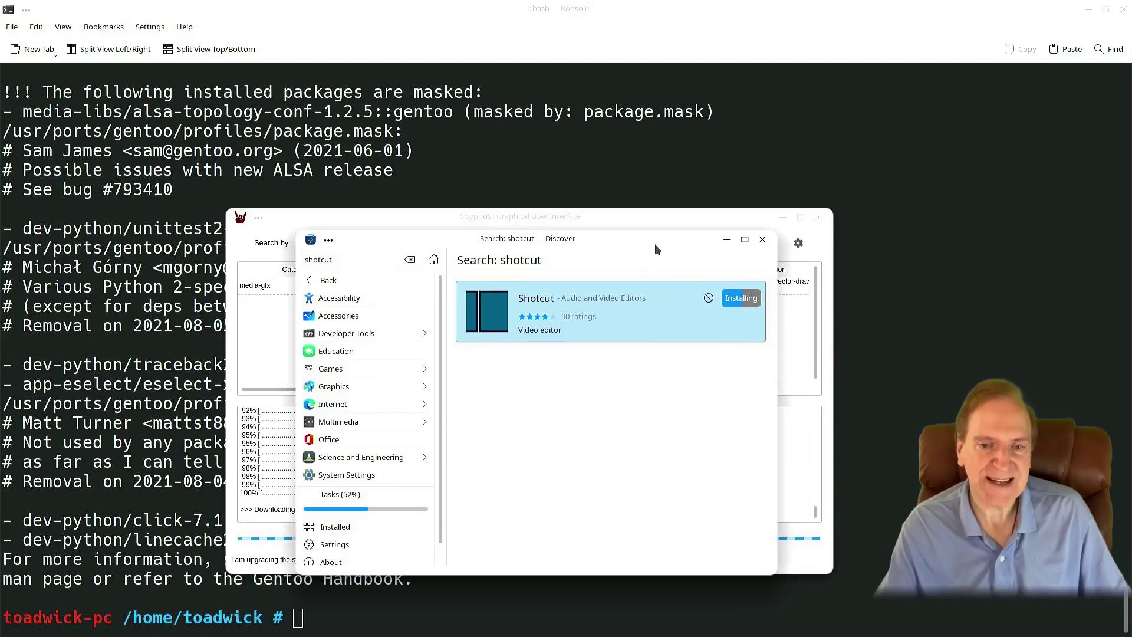
# - Move the Discover window aside to uncover the Sisyphus output, and view Shotcut's details page with its description and reviews
pyautogui.moveTo(641, 235); pyautogui.dragTo(839, 231)
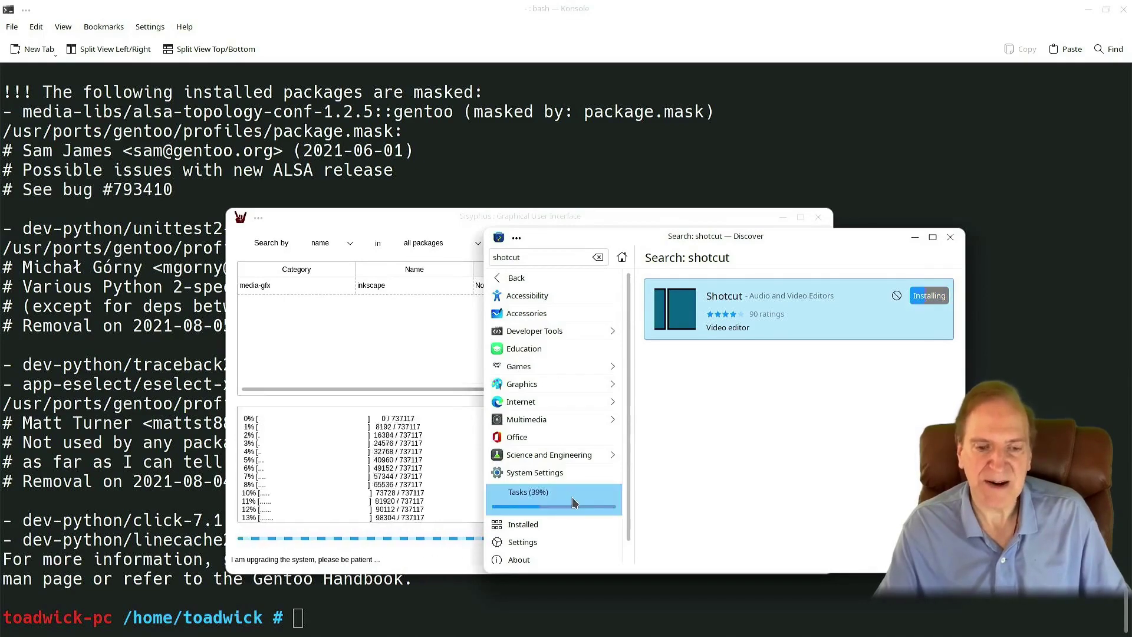
pyautogui.moveTo(762, 236); pyautogui.dragTo(685, 219)
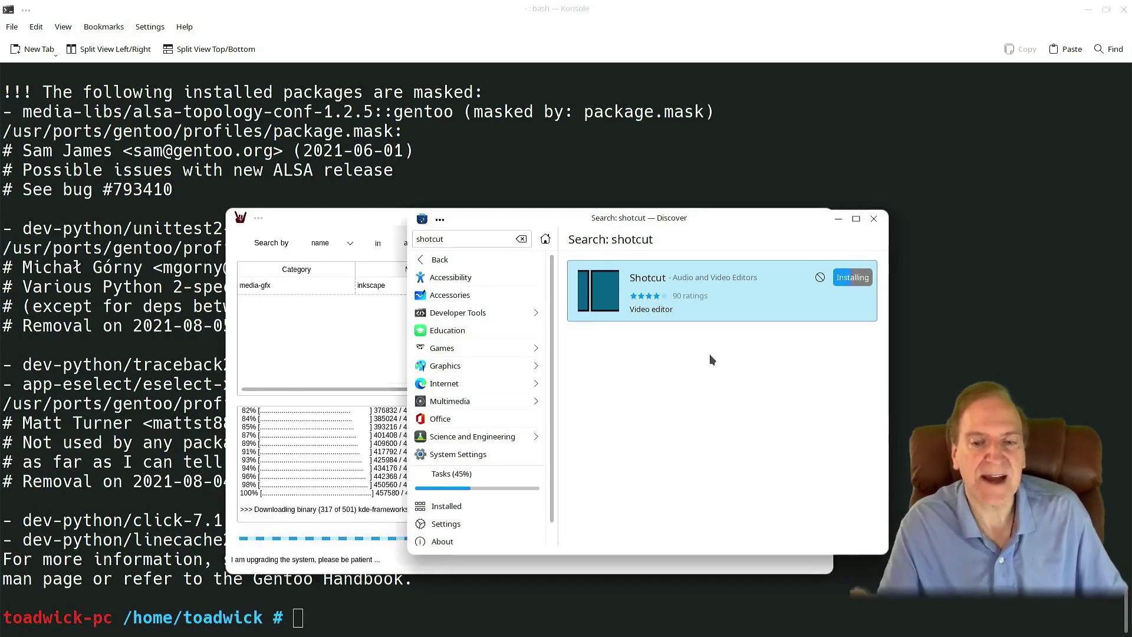
pyautogui.click(673, 296)
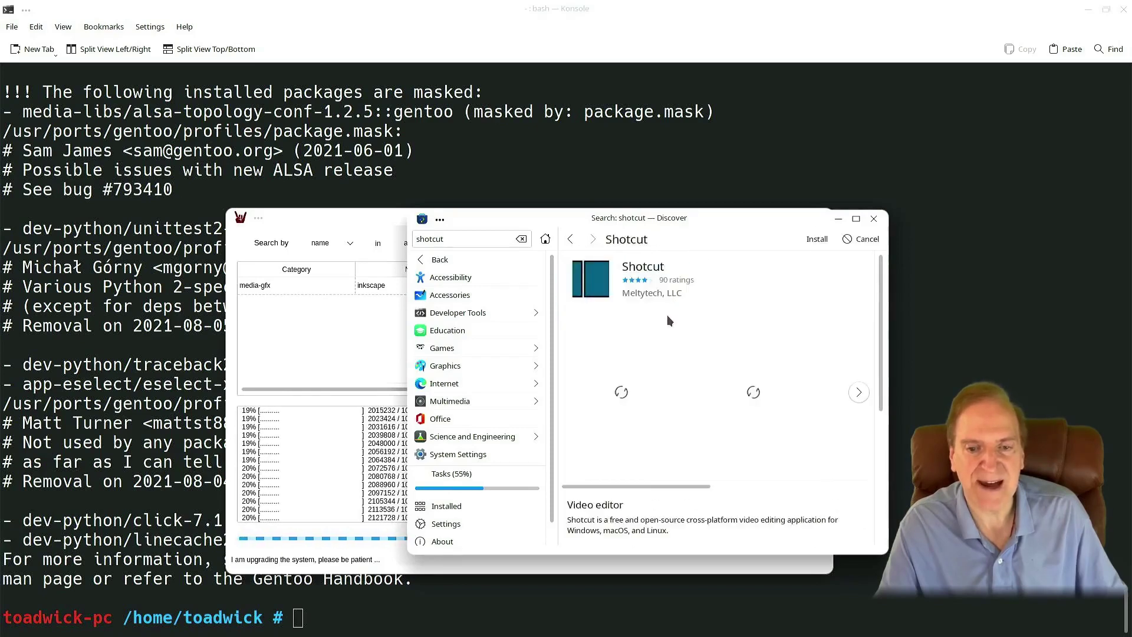
pyautogui.scroll(-5, 691, 394)
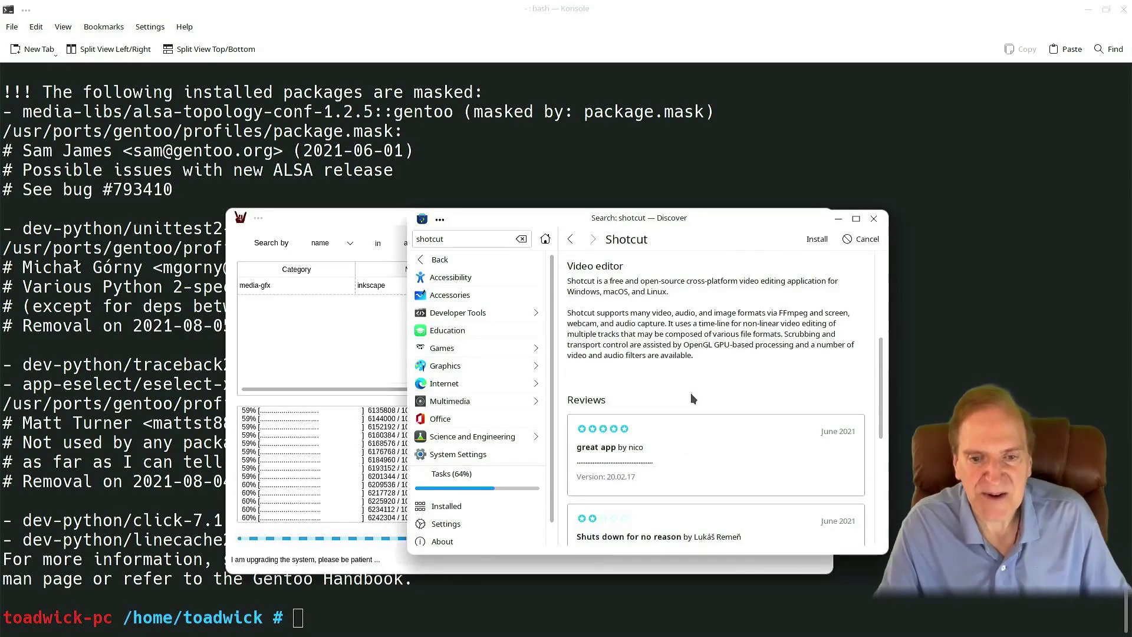
# - Look through Shotcut's Discover page, from its screenshots and description to the user reviews and the version, size and source details
pyautogui.scroll(3, 688, 397)
pyautogui.scroll(3, 685, 391)
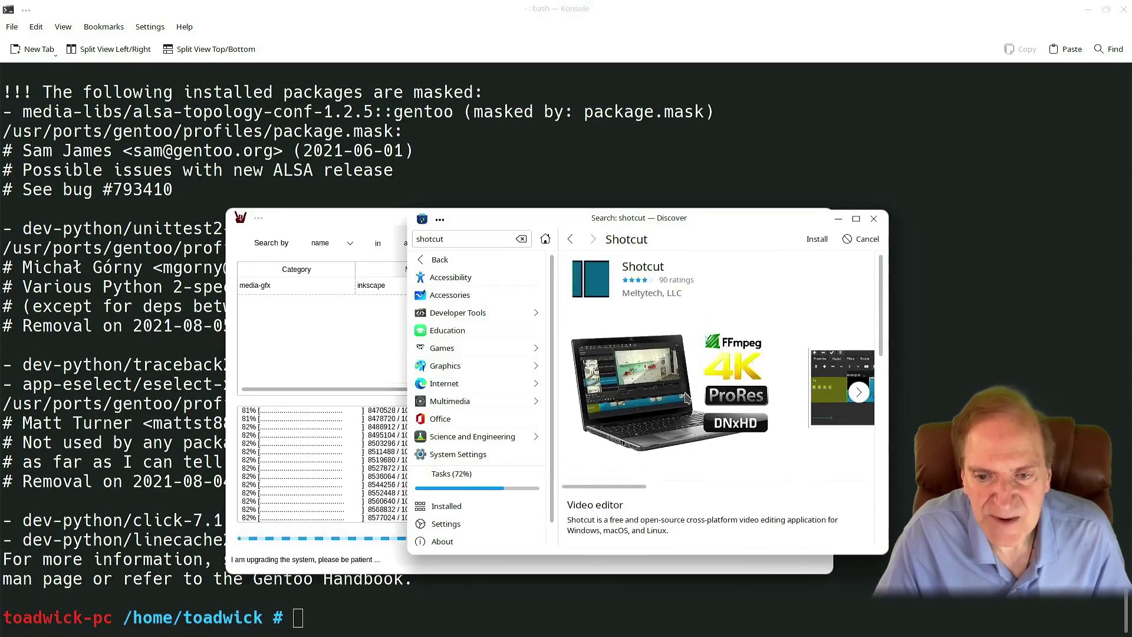
pyautogui.scroll(-10, 684, 390)
pyautogui.scroll(-1, 685, 394)
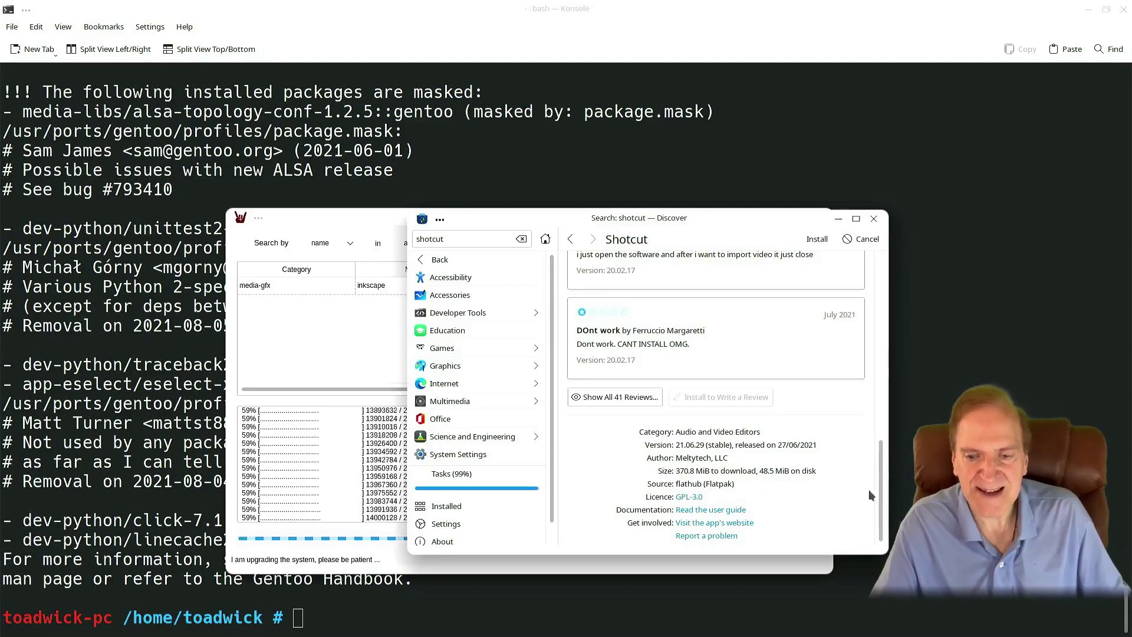
pyautogui.moveTo(879, 468); pyautogui.dragTo(823, 280)
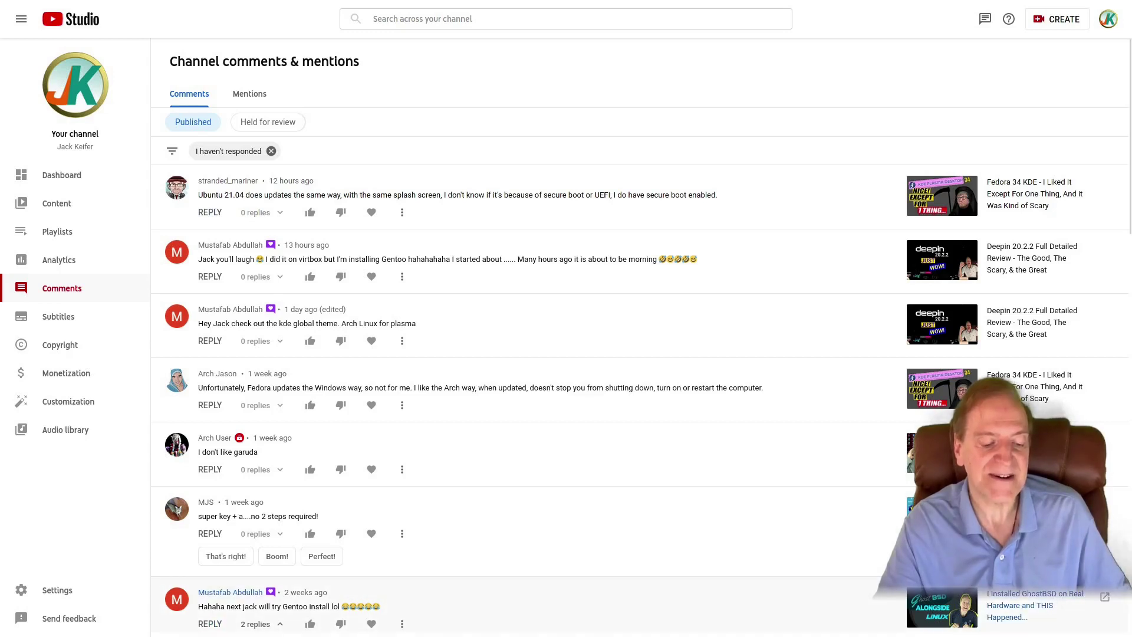
# - Launch Shotcut from the Multimedia applications and maximize its window
pyautogui.press('F11')
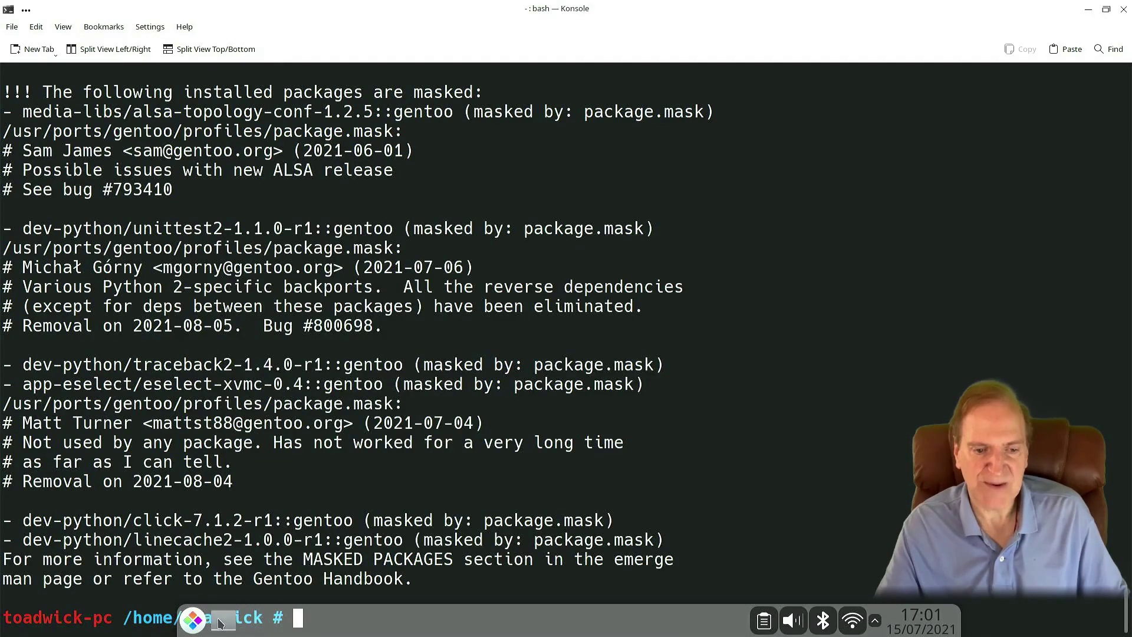
pyautogui.click(194, 619)
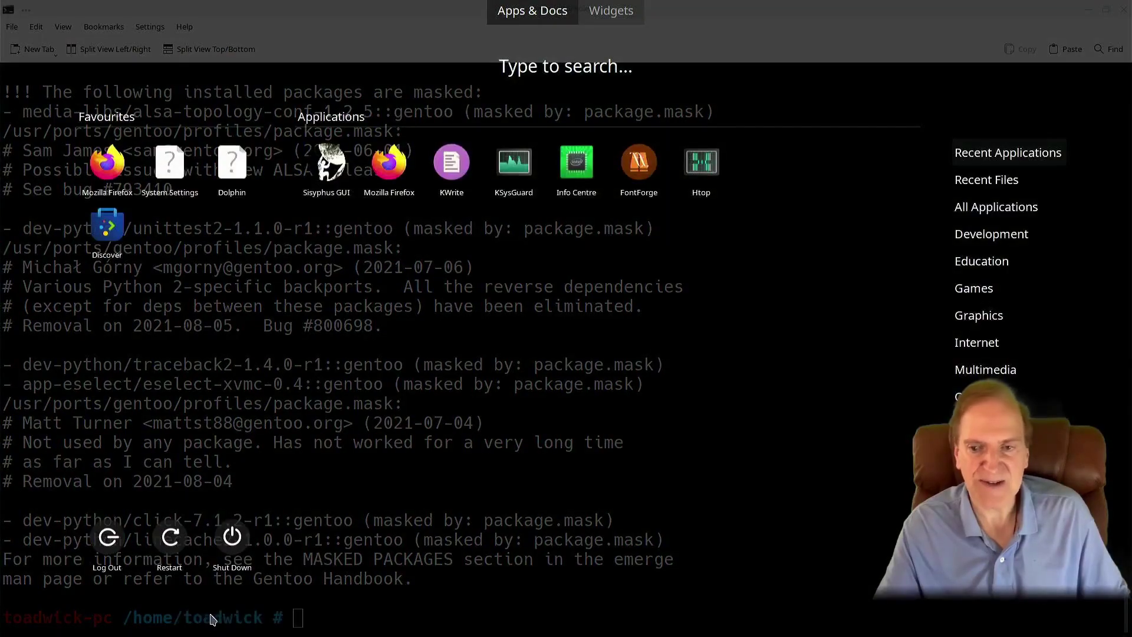
pyautogui.moveTo(964, 369)
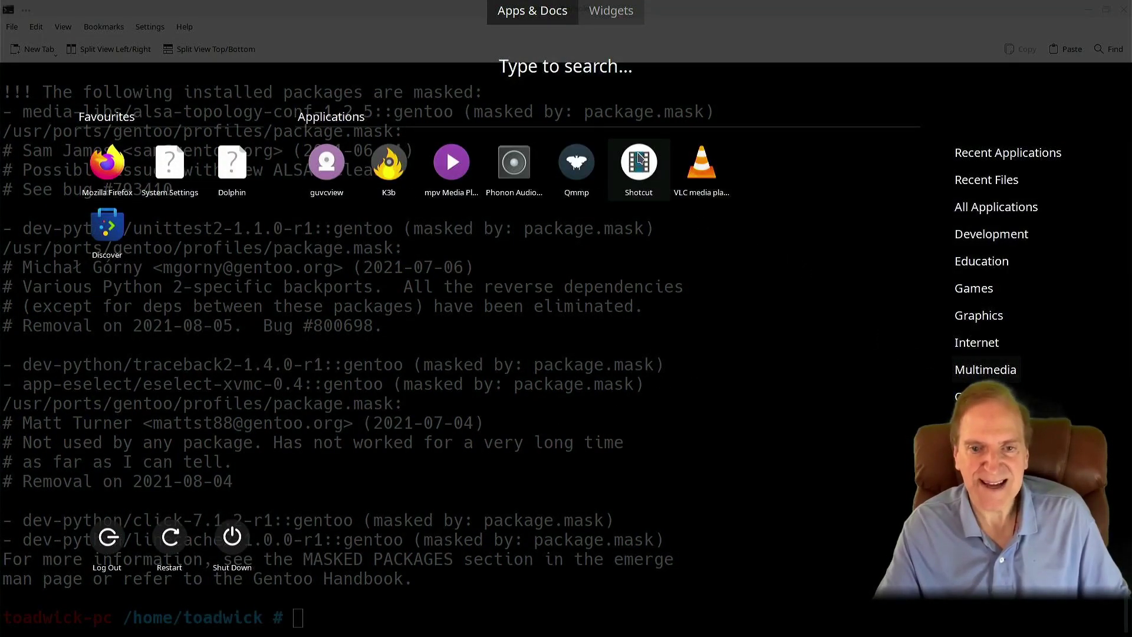
pyautogui.click(643, 168)
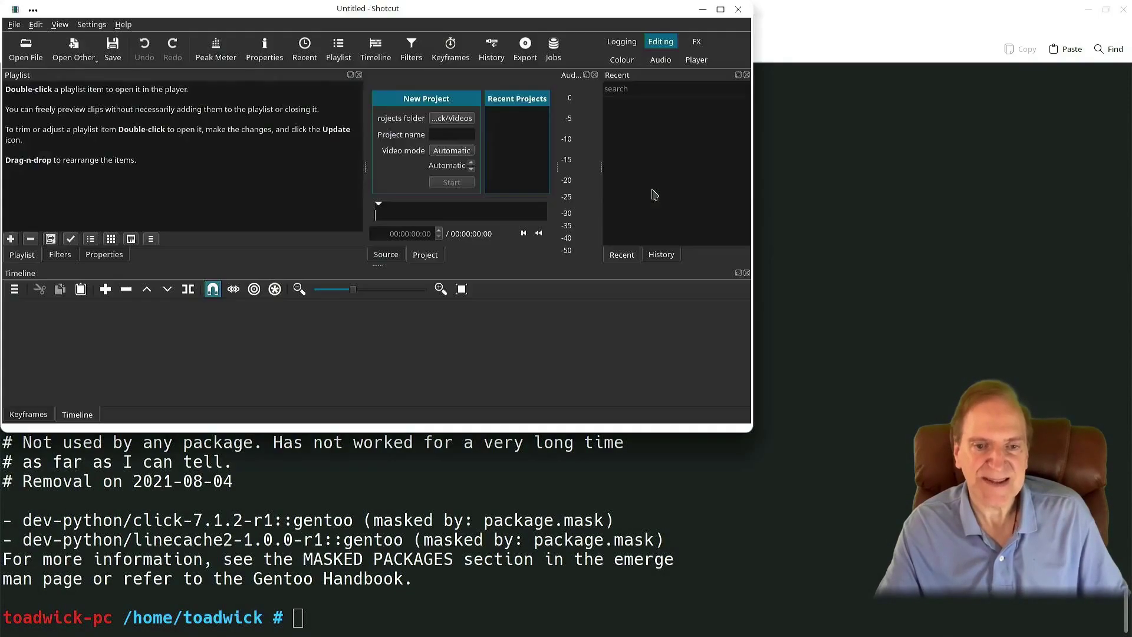
pyautogui.click(720, 10)
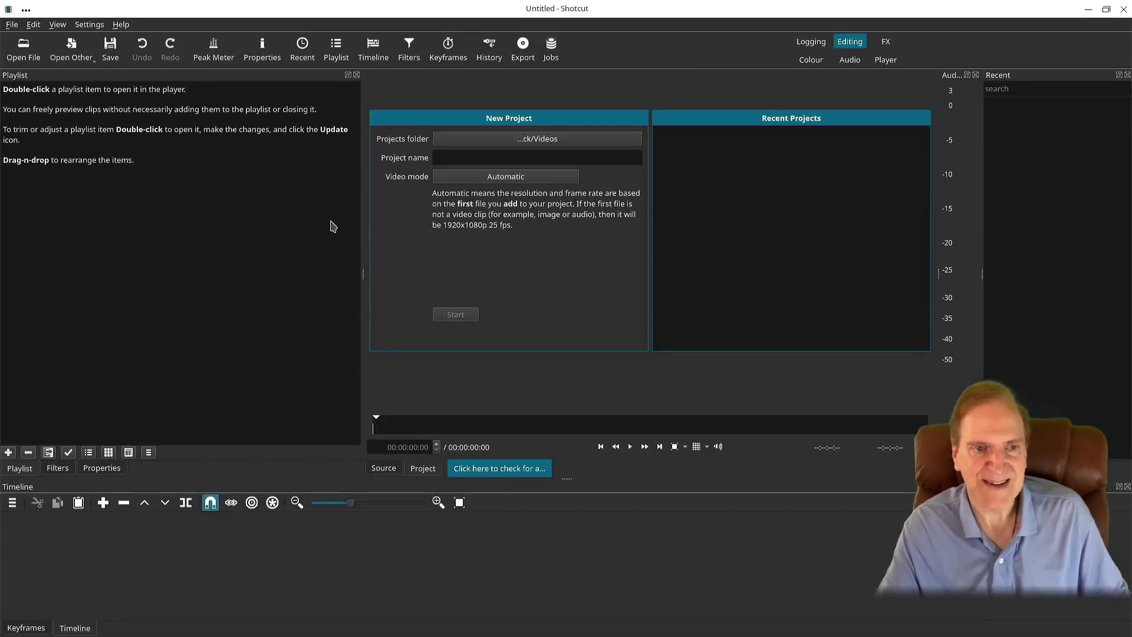
# - View Shotcut's About Qt and About Shotcut information, closing each dialog after reading
pyautogui.click(11, 24)
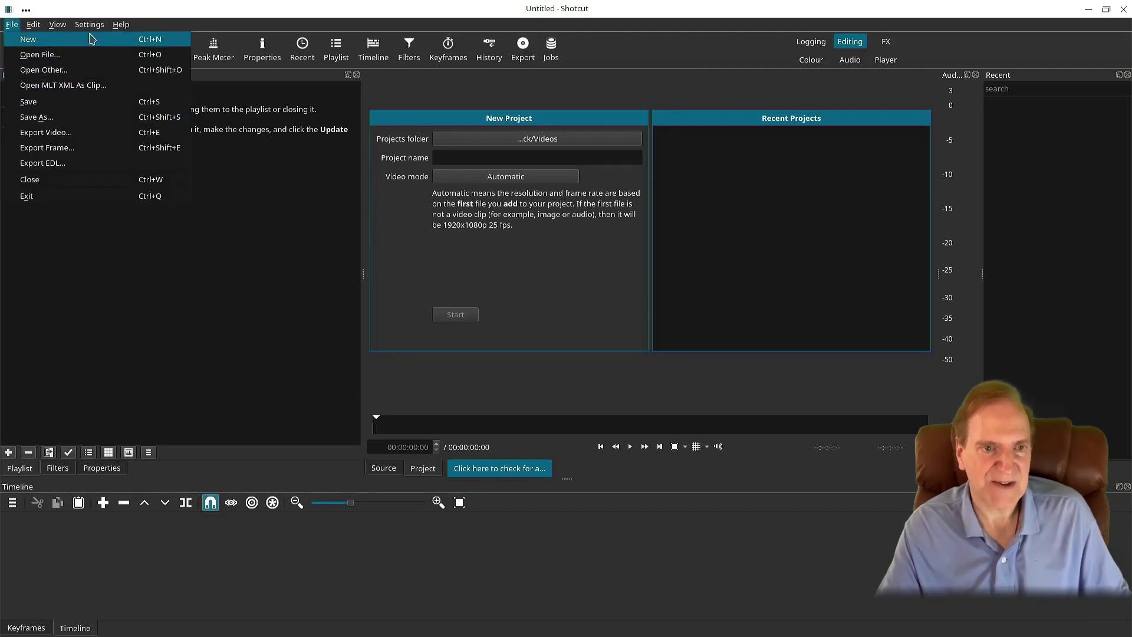
pyautogui.moveTo(121, 24)
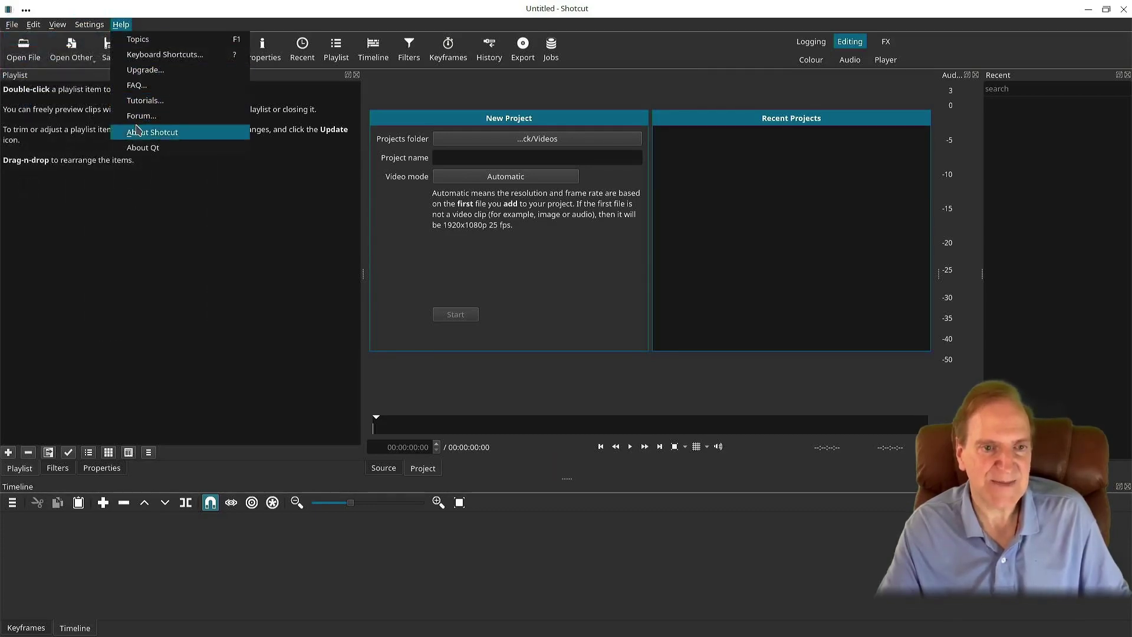
pyautogui.click(143, 149)
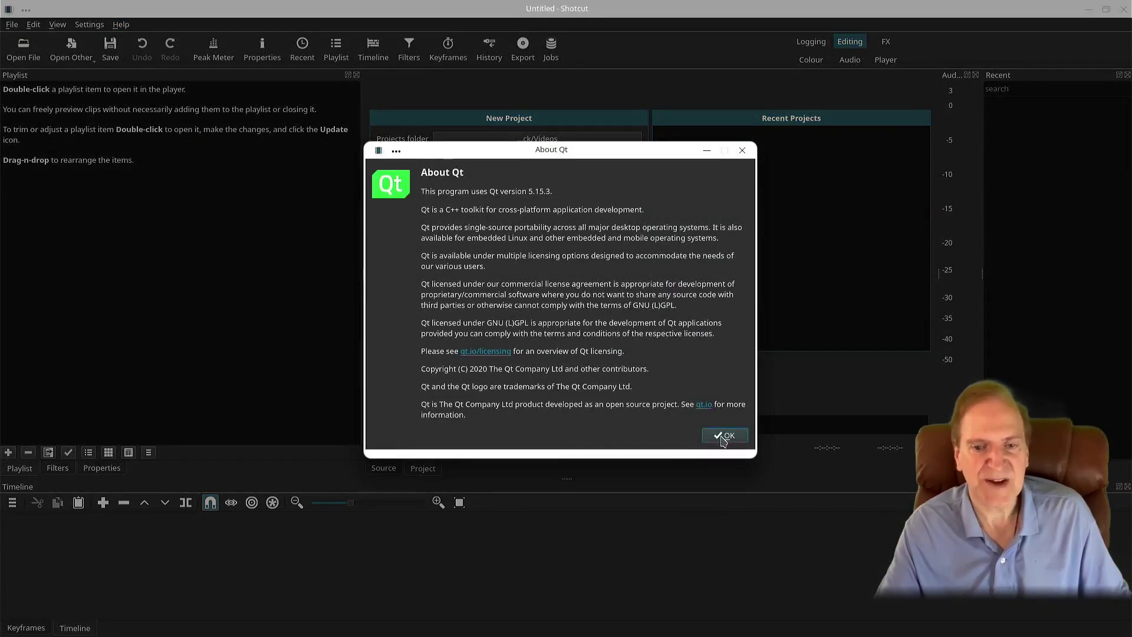
pyautogui.click(725, 435)
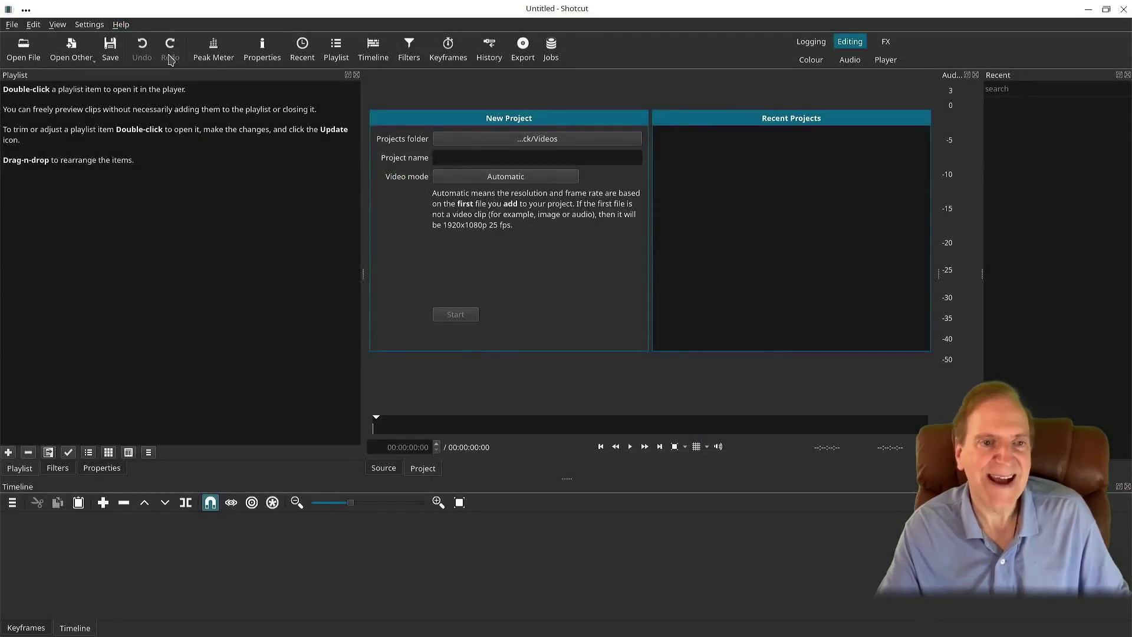
pyautogui.click(121, 24)
pyautogui.click(144, 134)
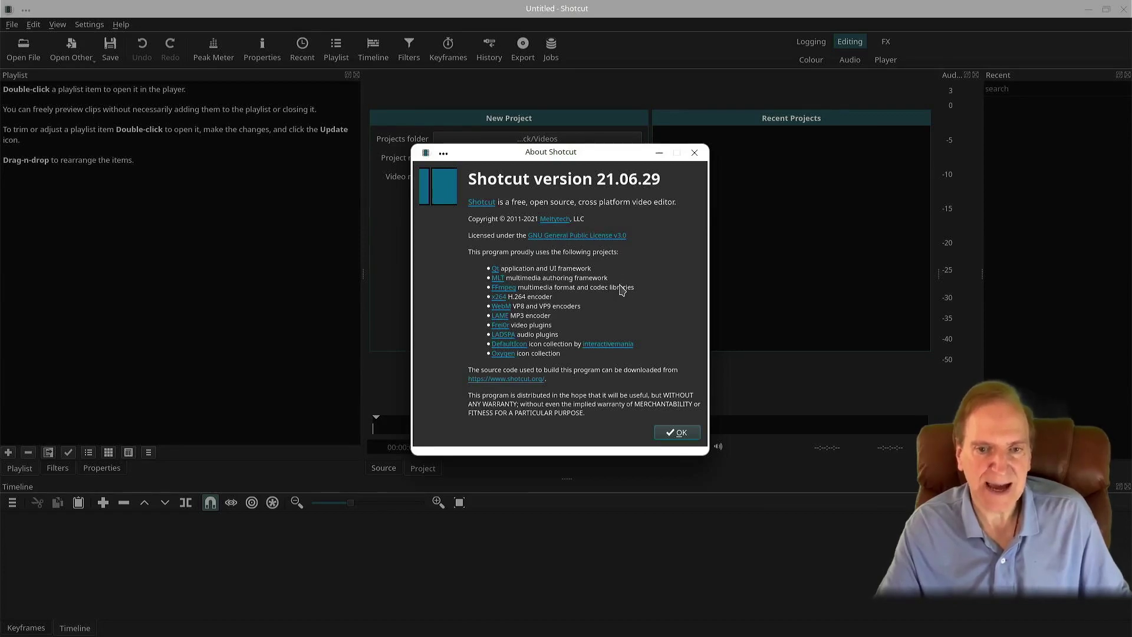
pyautogui.click(667, 437)
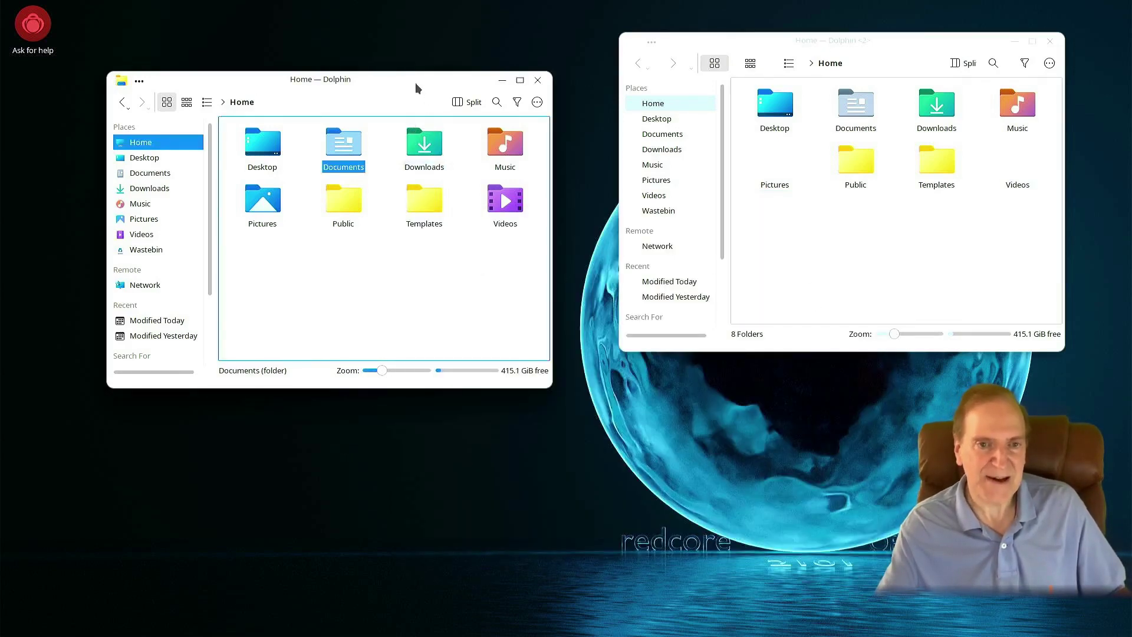
# - Close the front Dolphin window, move the remaining one toward the middle of the desktop, and minimize it
pyautogui.moveTo(415, 83); pyautogui.dragTo(528, 228)
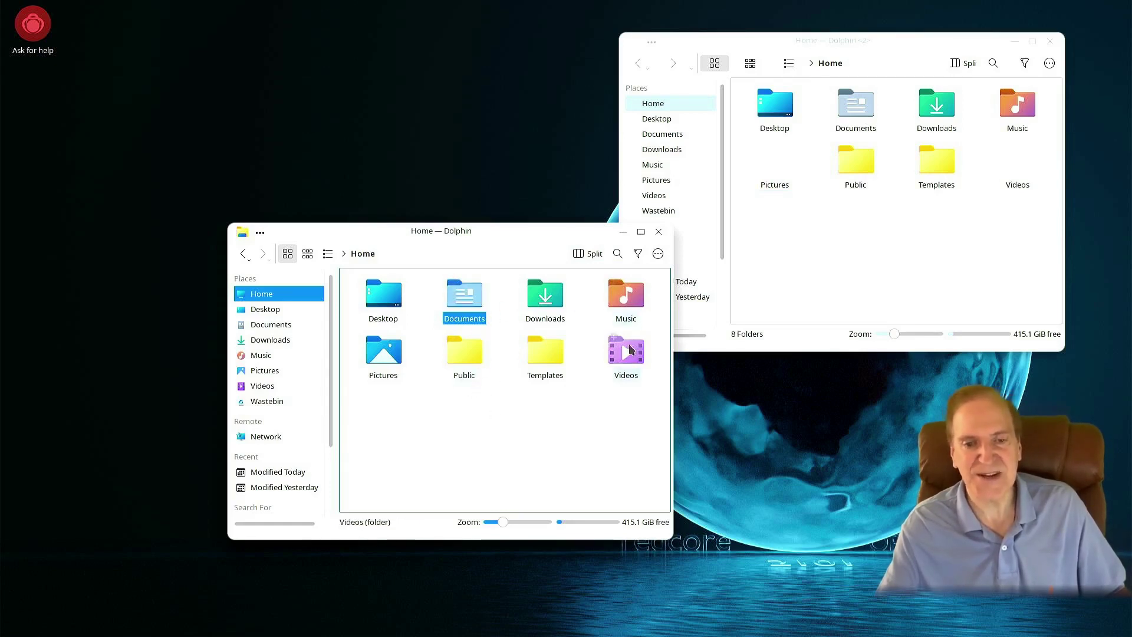
pyautogui.click(659, 231)
pyautogui.moveTo(870, 49); pyautogui.dragTo(671, 154)
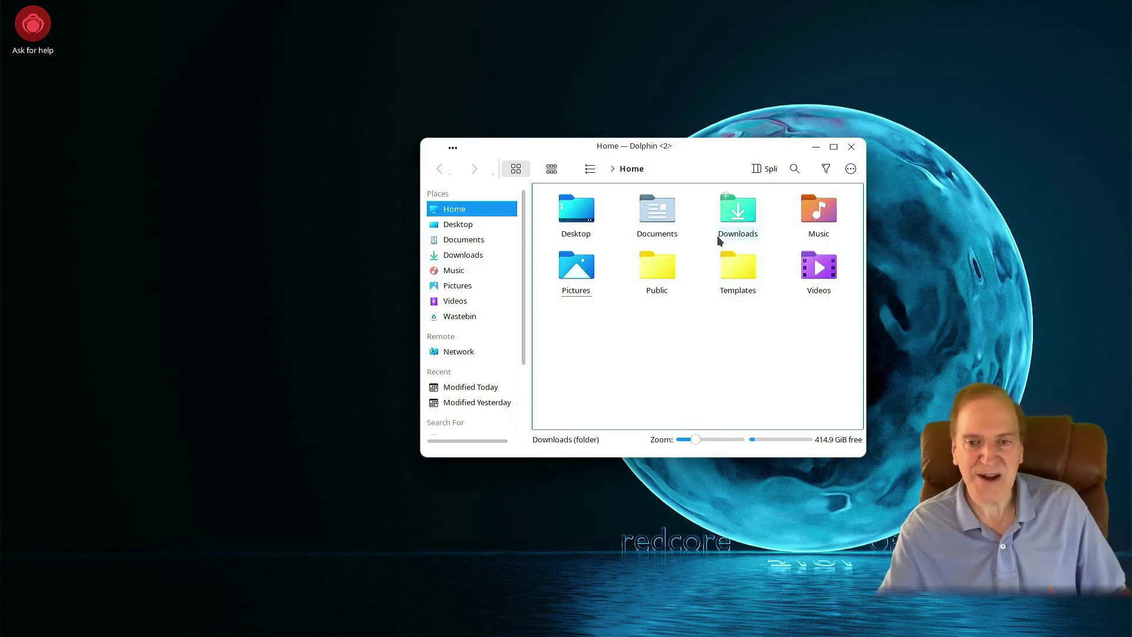
pyautogui.click(815, 146)
# - Open the desktop and wallpaper settings from the desktop and apply the Autumn 5.5 wallpaper
pyautogui.rightClick(727, 183)
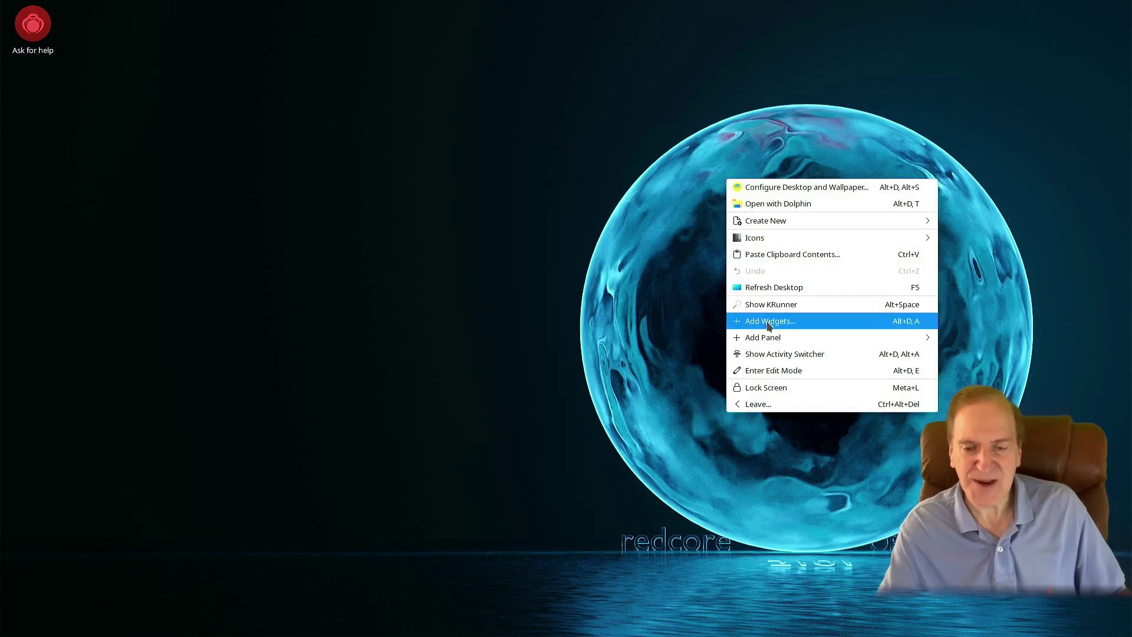
pyautogui.click(792, 189)
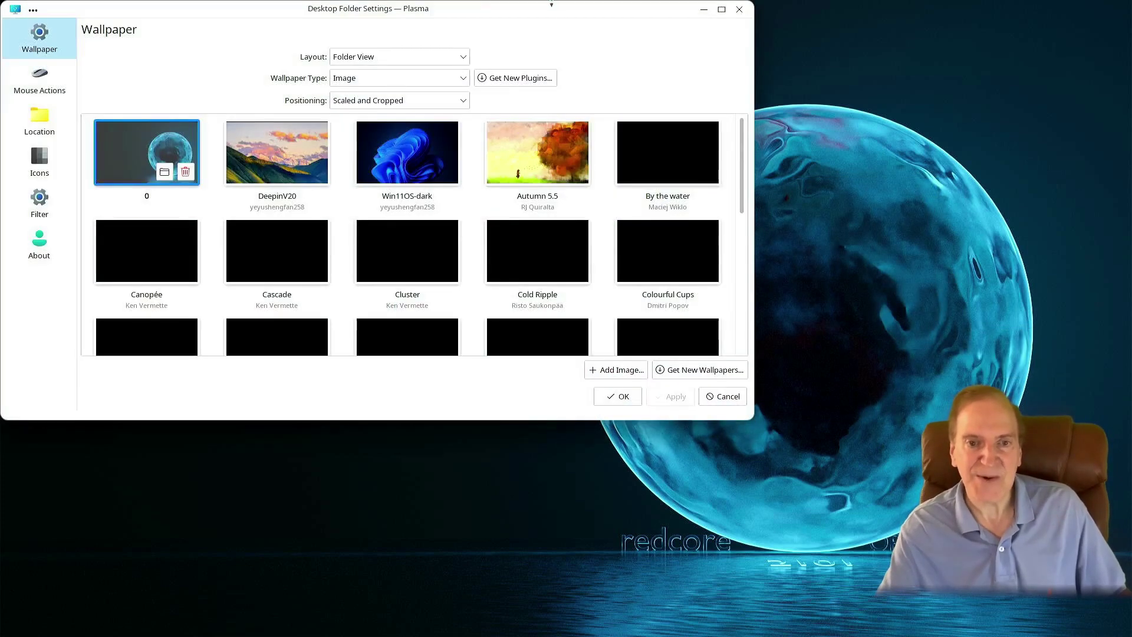
pyautogui.moveTo(553, 14); pyautogui.dragTo(751, 69)
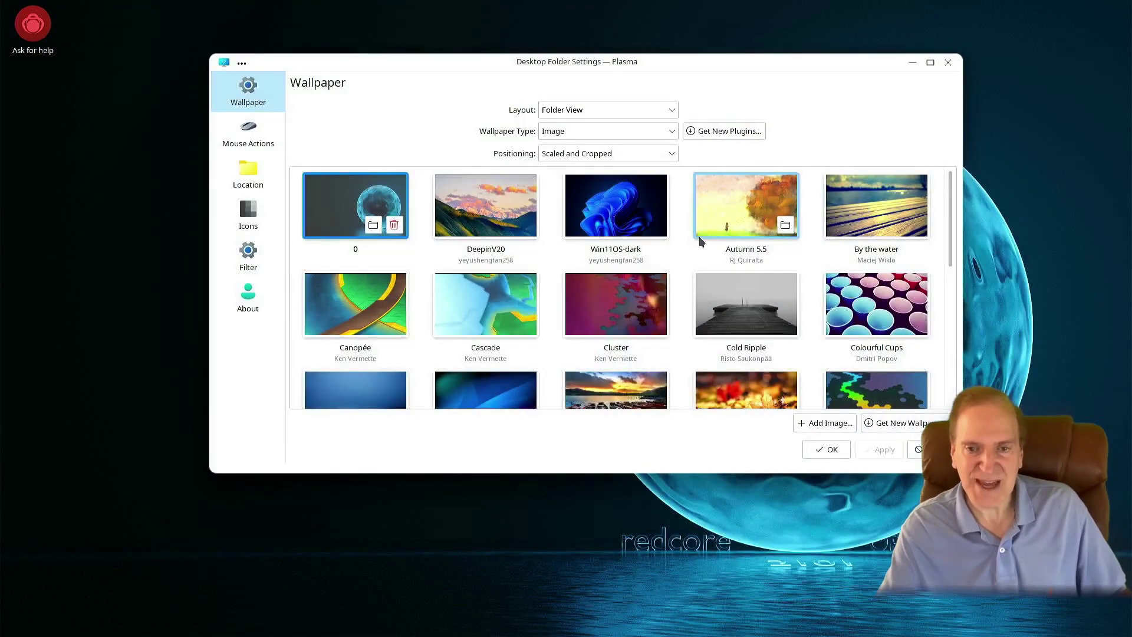
pyautogui.click(734, 219)
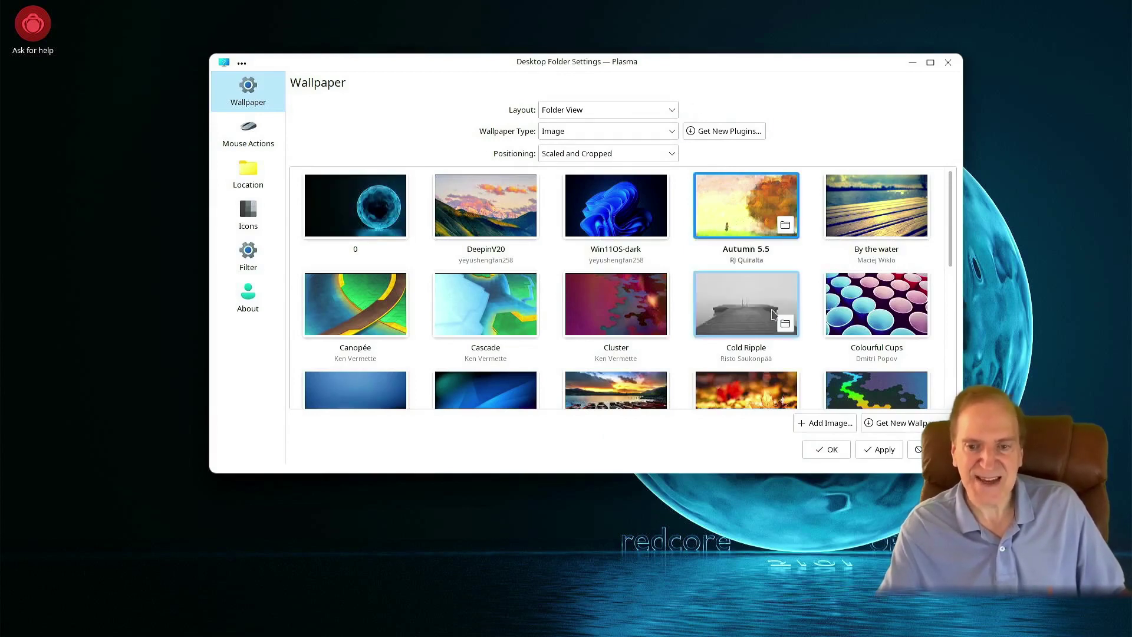
pyautogui.click(867, 449)
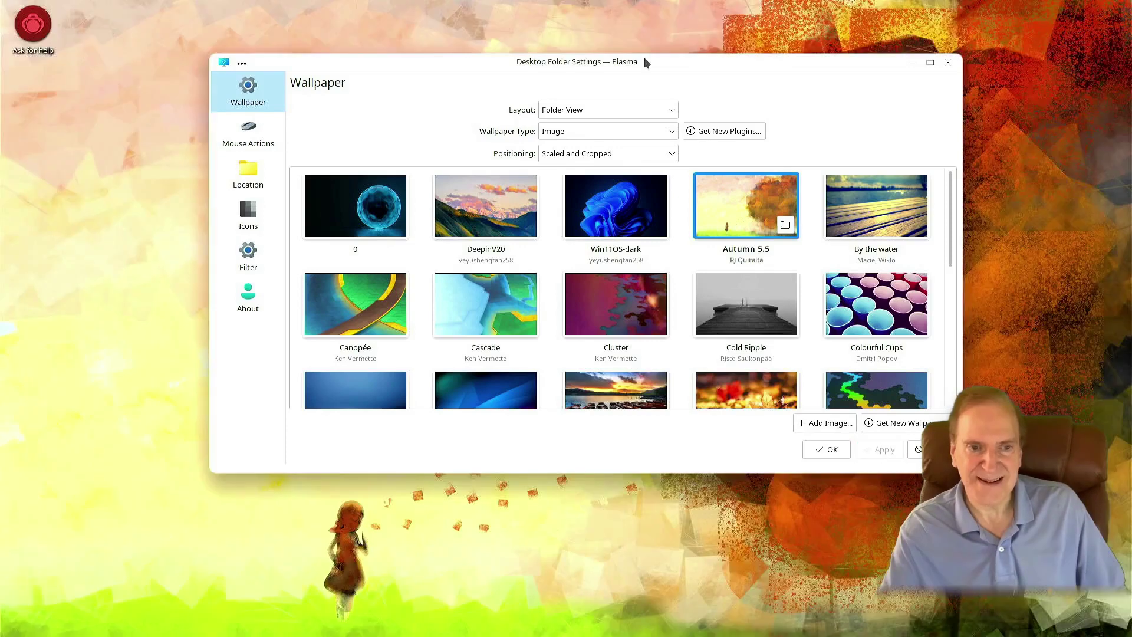
# - Browse further through the wallpaper collection and apply the Safe Landing wallpaper
pyautogui.moveTo(647, 58); pyautogui.dragTo(712, 60)
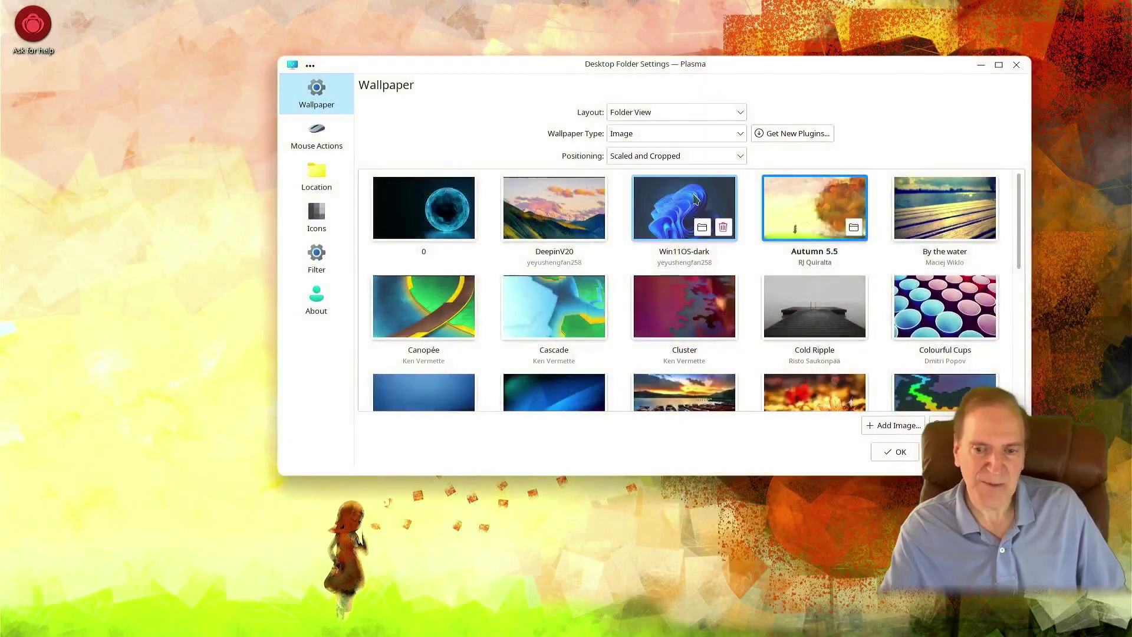
pyautogui.scroll(-1, 737, 248)
pyautogui.scroll(-5, 741, 257)
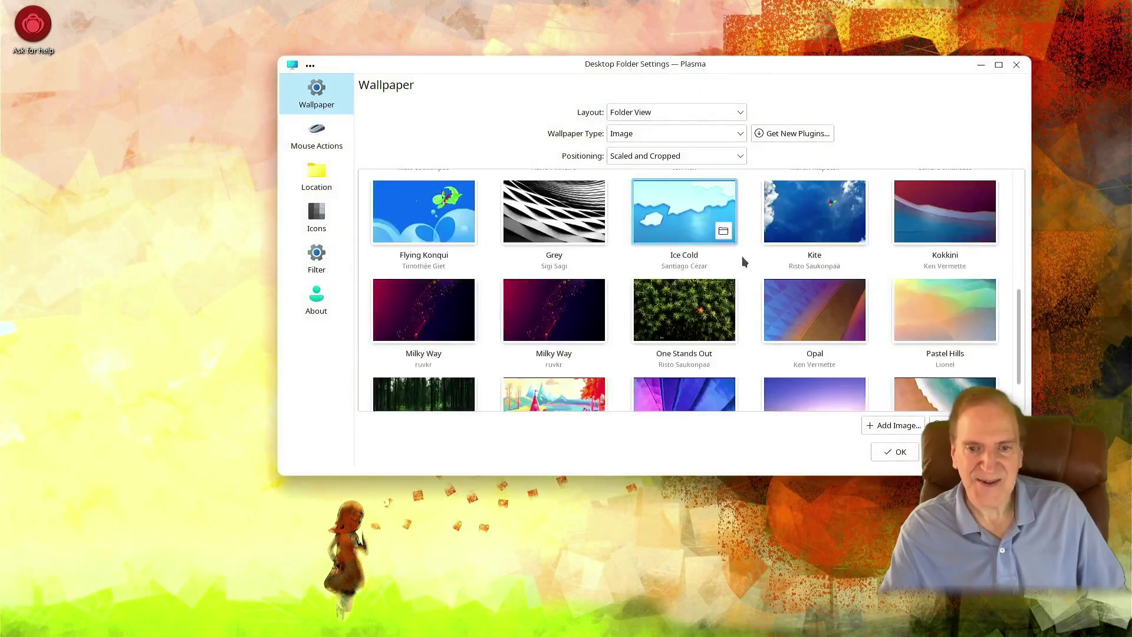
pyautogui.scroll(-1, 741, 256)
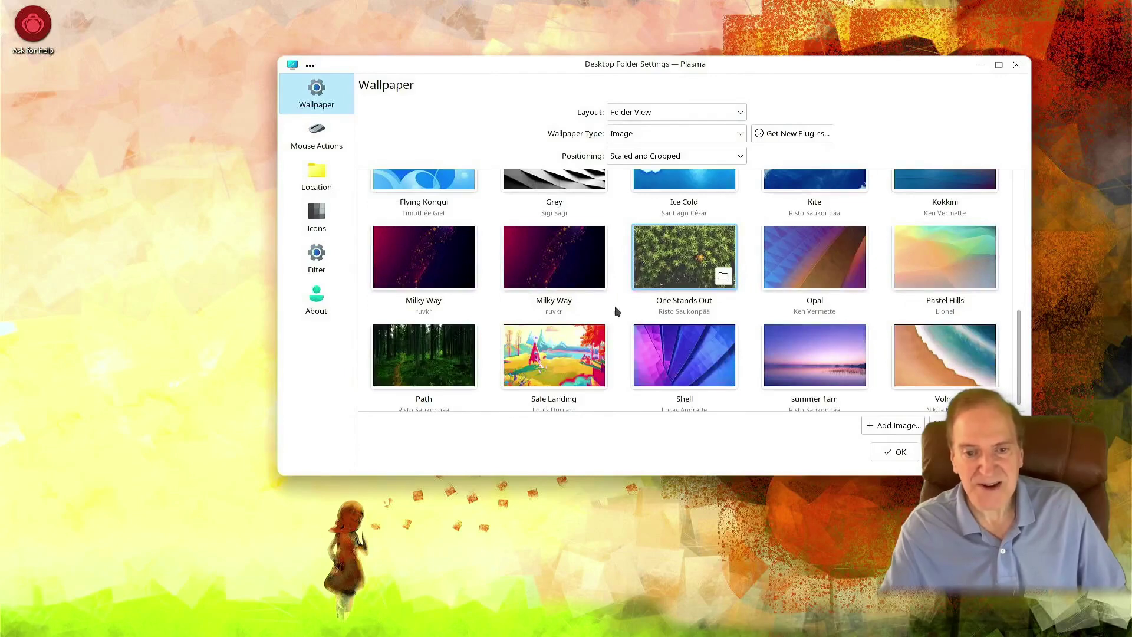
pyautogui.click(529, 380)
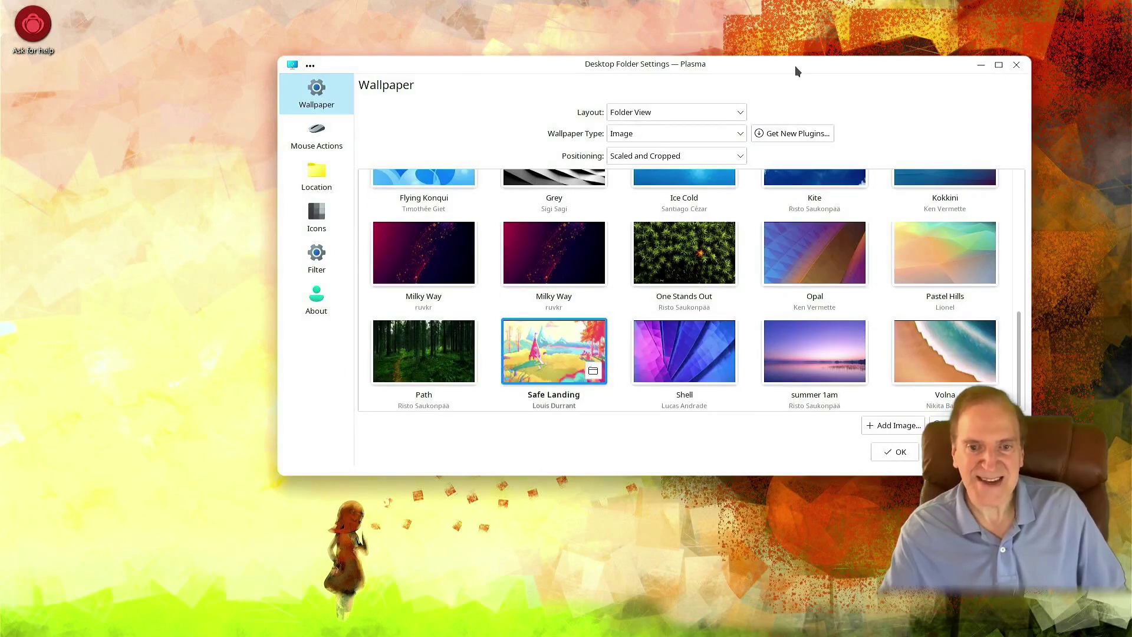
pyautogui.moveTo(795, 65); pyautogui.dragTo(712, 66)
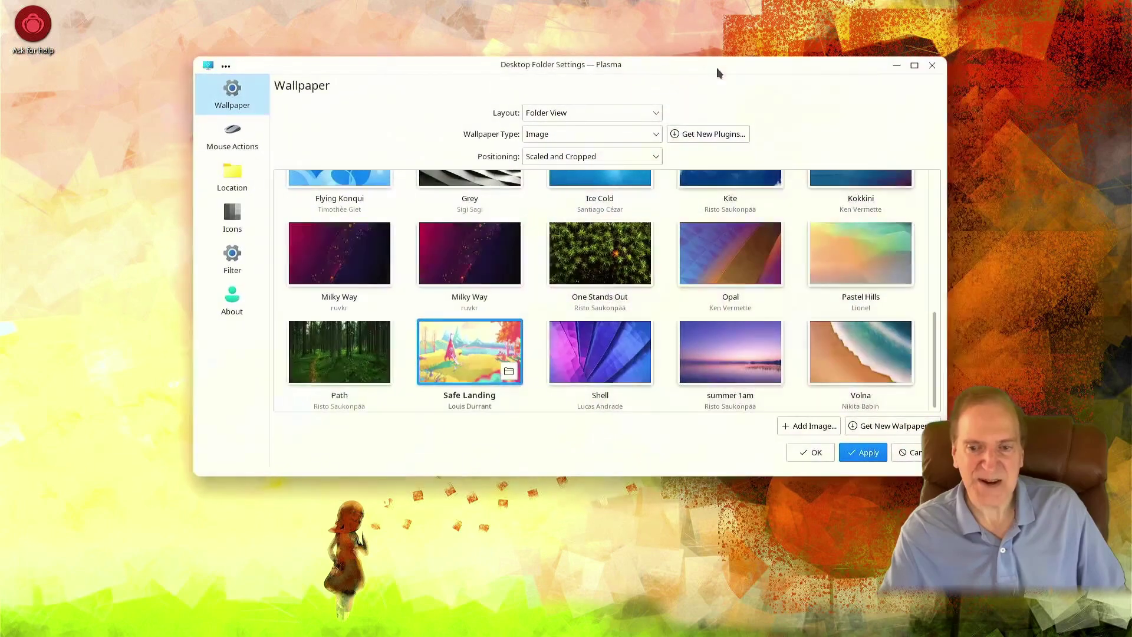
pyautogui.click(862, 454)
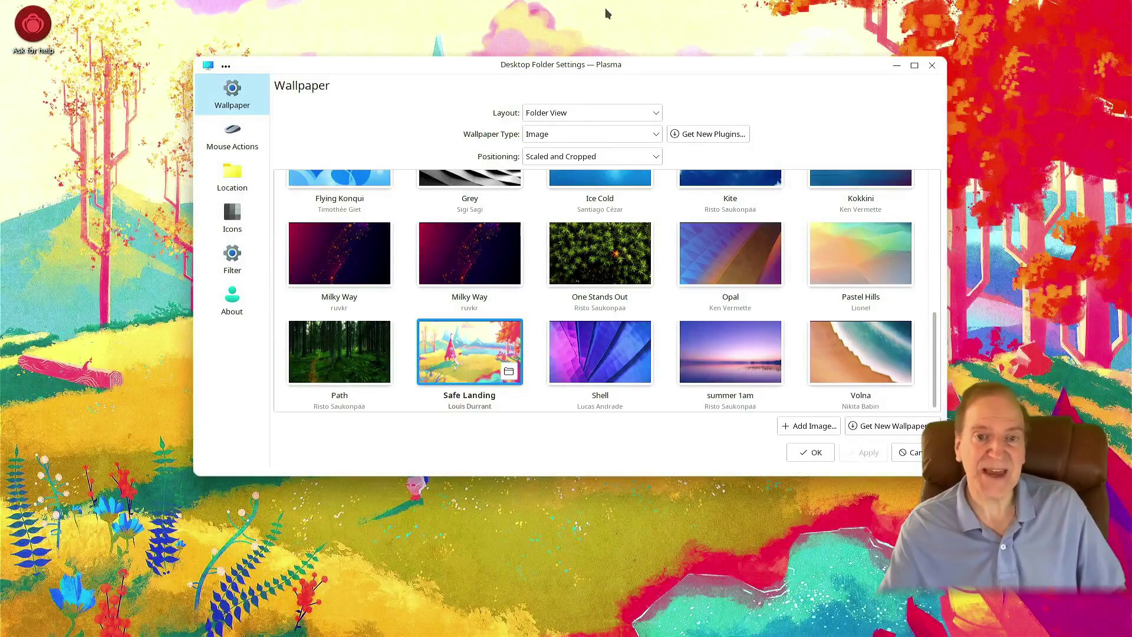
# - Set summer 1am as the desktop wallpaper and close the settings window
pyautogui.moveTo(599, 69); pyautogui.dragTo(720, 28)
pyautogui.click(836, 331)
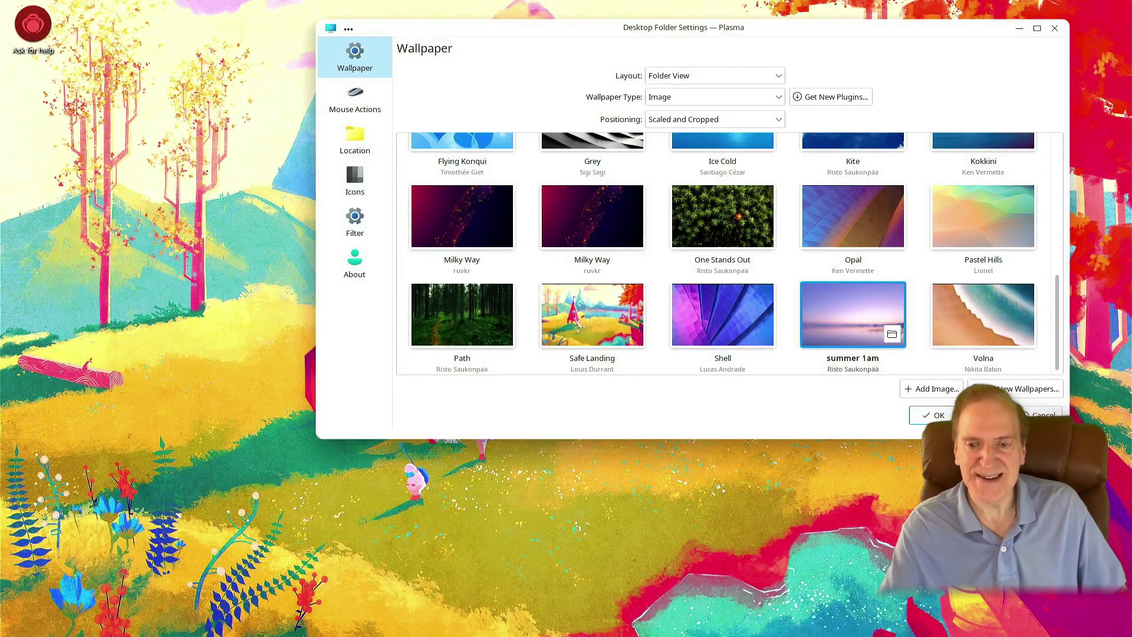
pyautogui.click(932, 416)
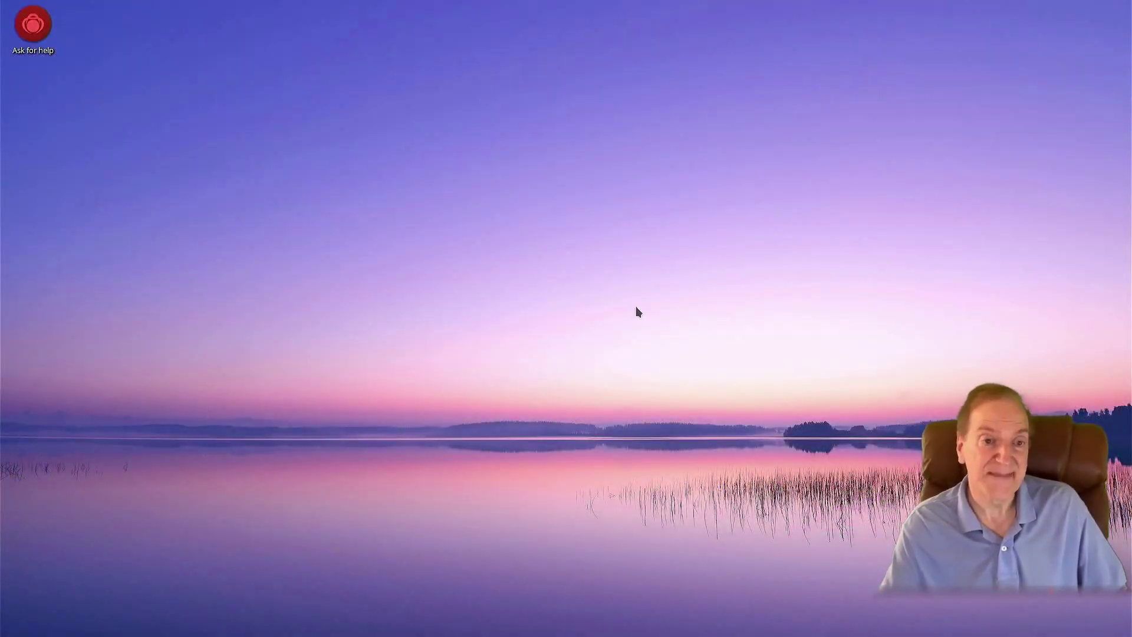
# - Reopen the desktop and wallpaper settings and check the available Layout options, choosing Folder View
pyautogui.rightClick(589, 304)
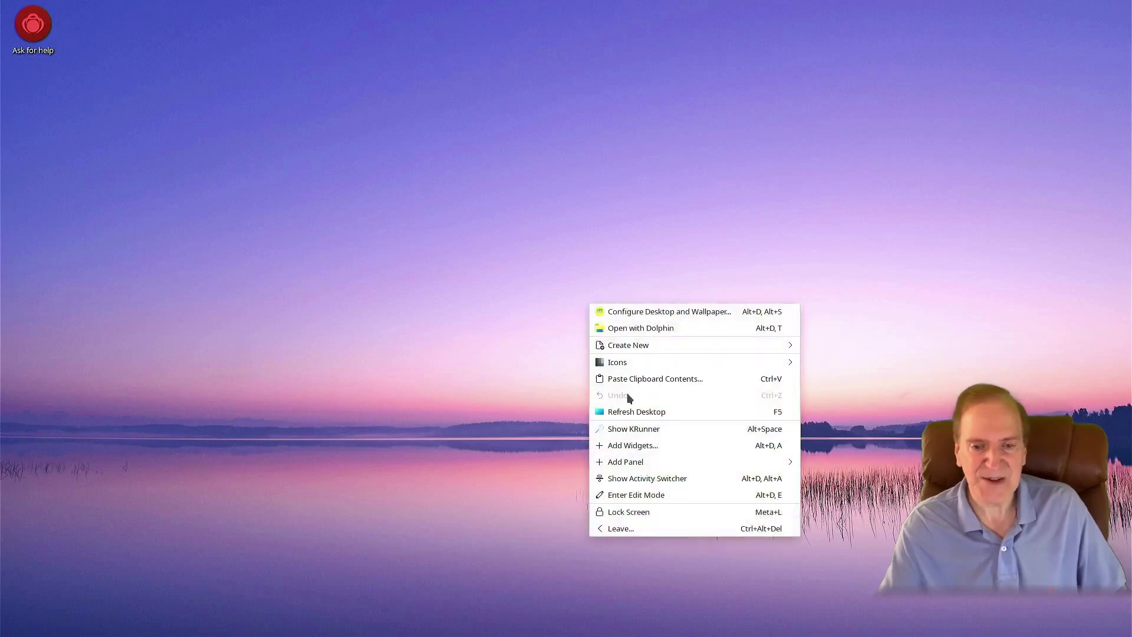
pyautogui.click(636, 313)
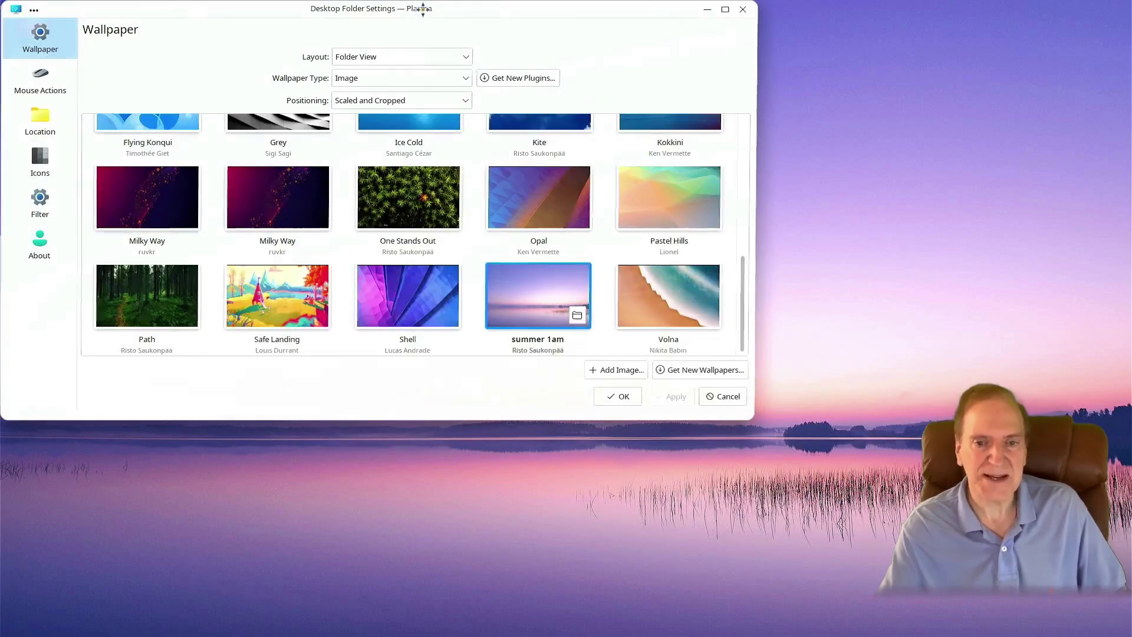
pyautogui.moveTo(423, 8); pyautogui.dragTo(654, 45)
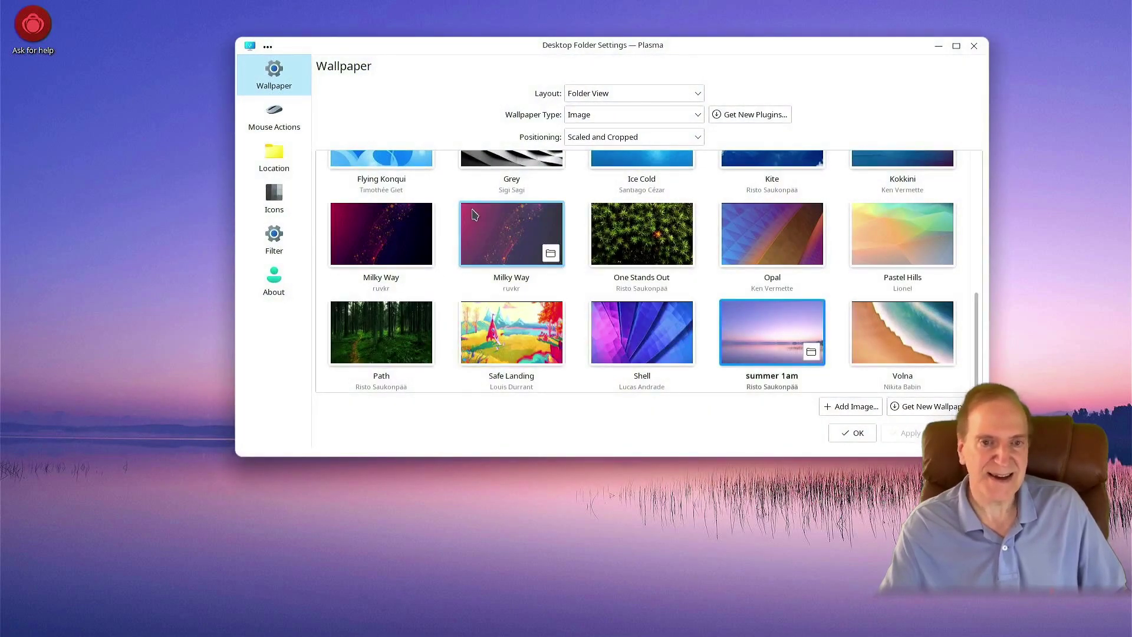
pyautogui.moveTo(522, 45); pyautogui.dragTo(422, 56)
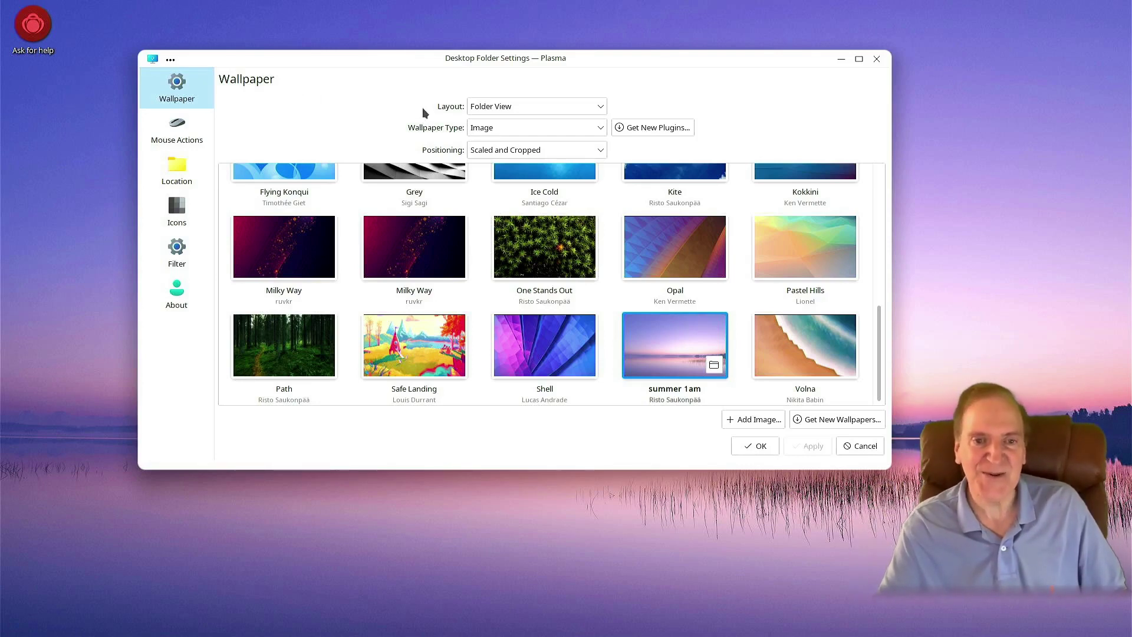
pyautogui.click(599, 109)
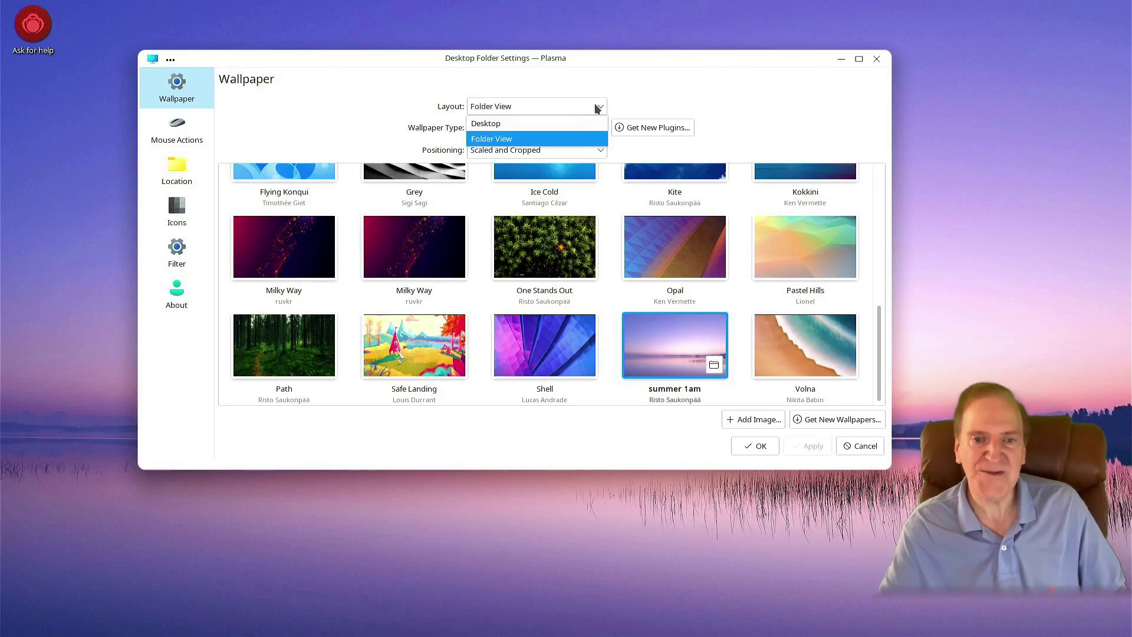
pyautogui.click(577, 130)
pyautogui.click(553, 139)
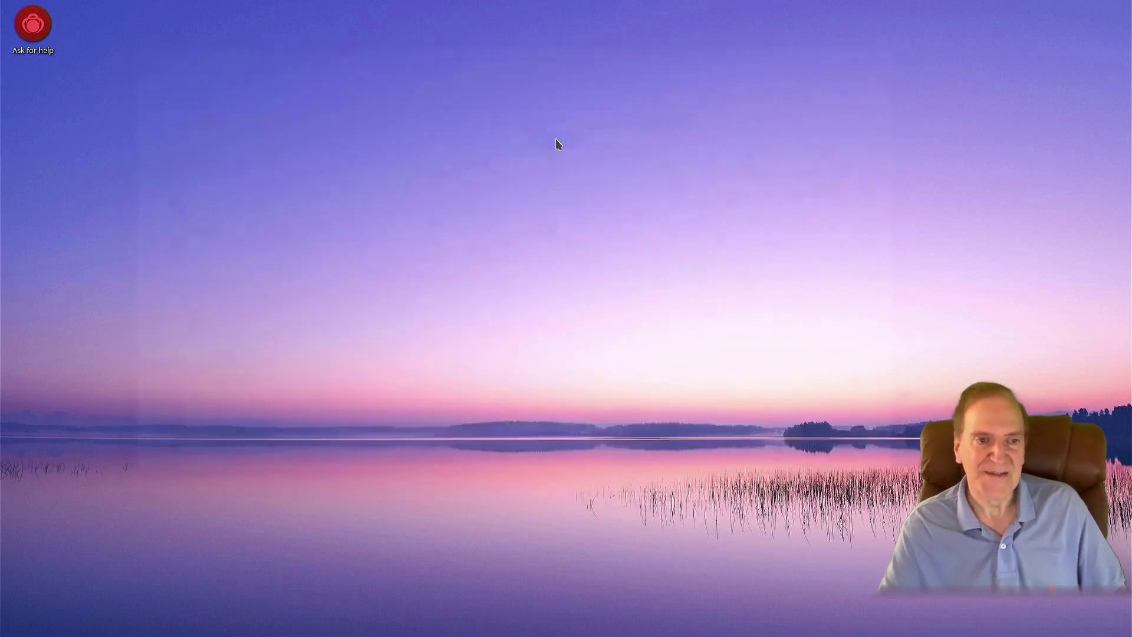
# - Set the desktop layout to Folder View and apply the layout change
pyautogui.moveTo(324, 10); pyautogui.dragTo(637, 102)
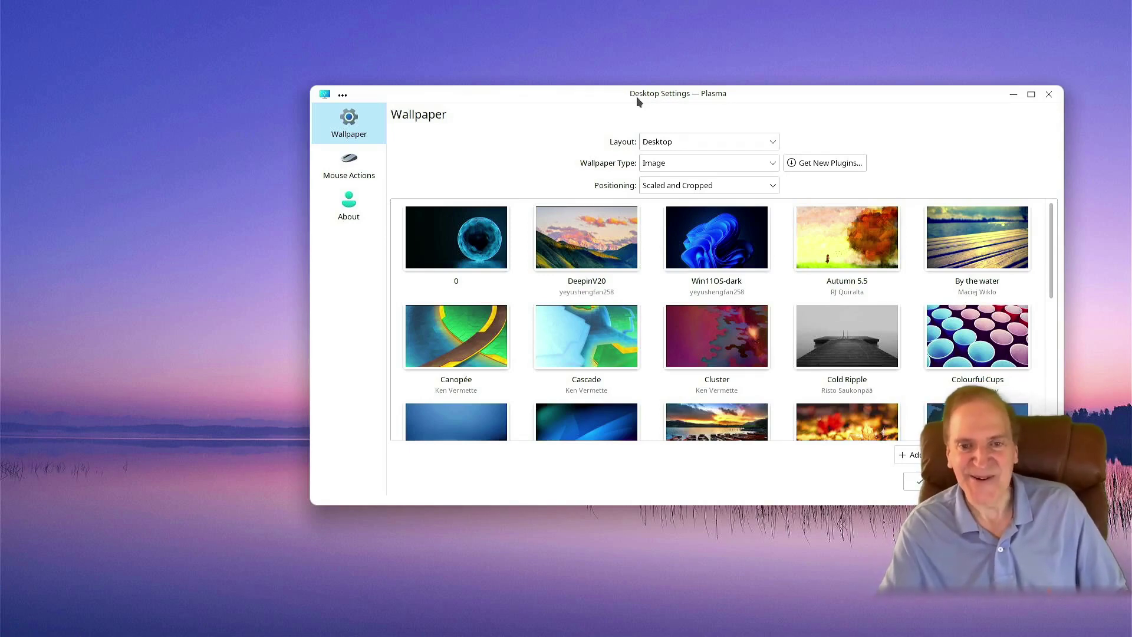
pyautogui.click(761, 142)
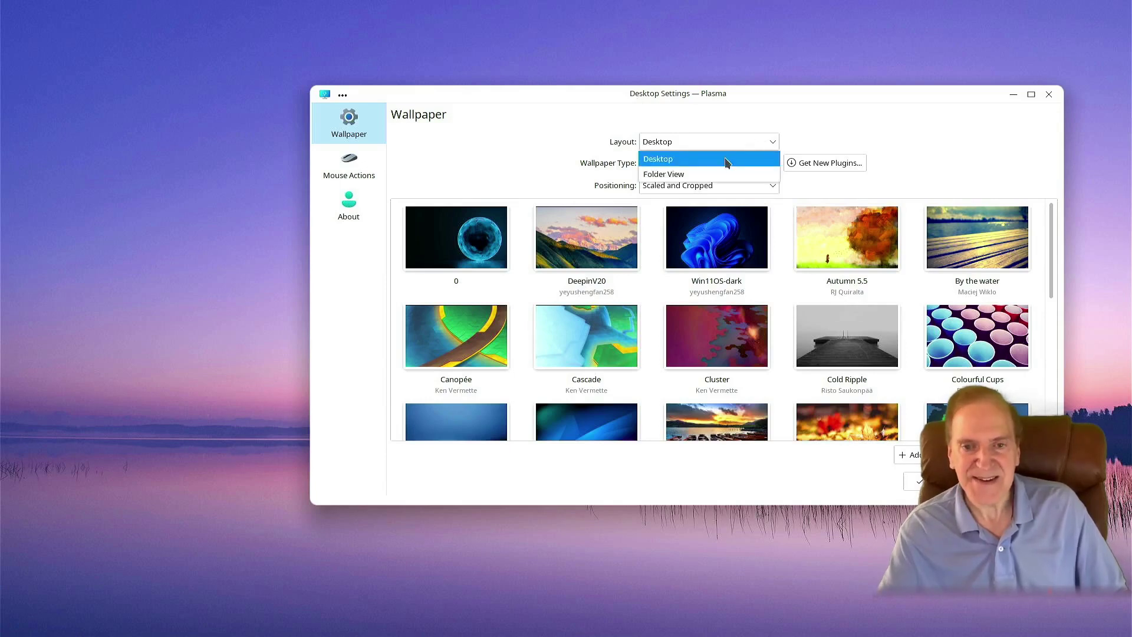
pyautogui.click(696, 176)
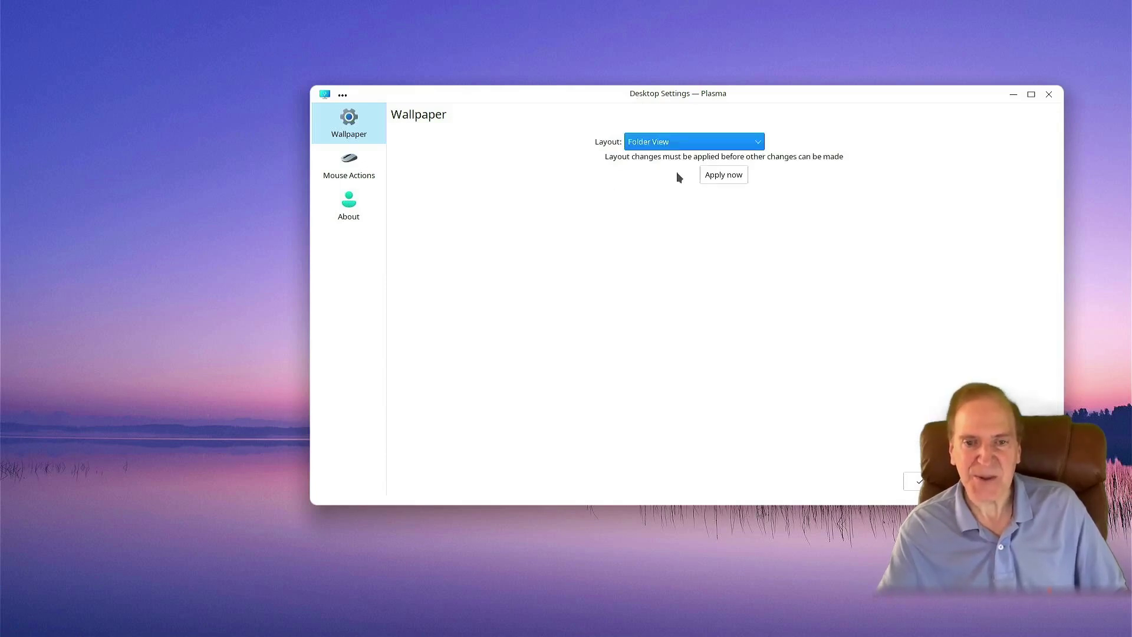
pyautogui.click(724, 175)
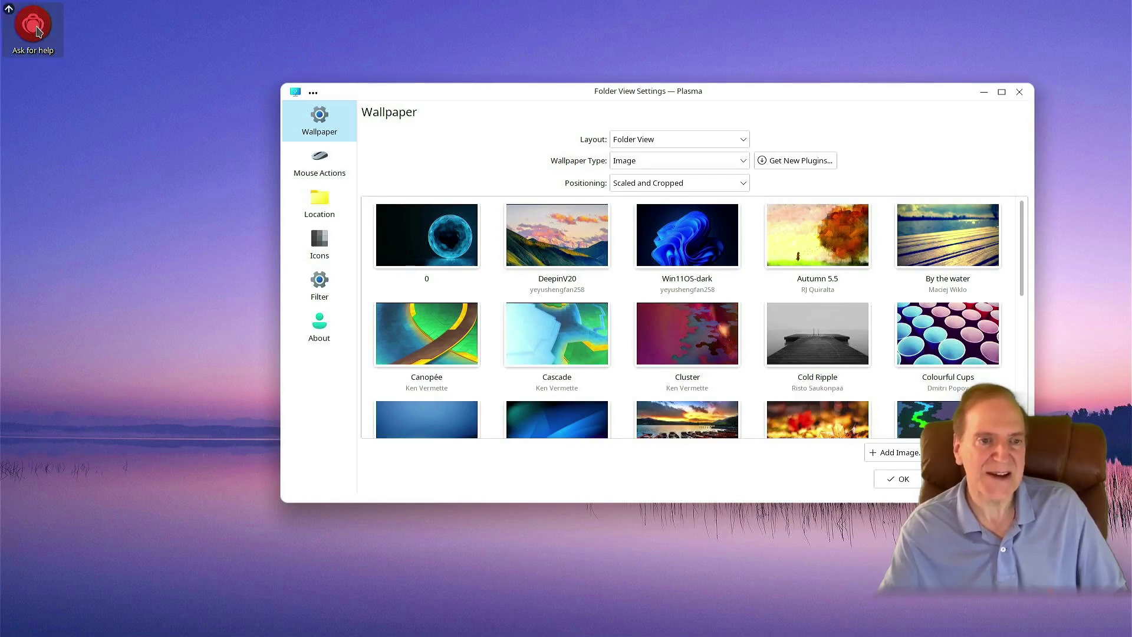
# - Open the desktop location in Dolphin, copy the home folder onto the desktop and place its icon below Ask for help
pyautogui.rightClick(115, 244)
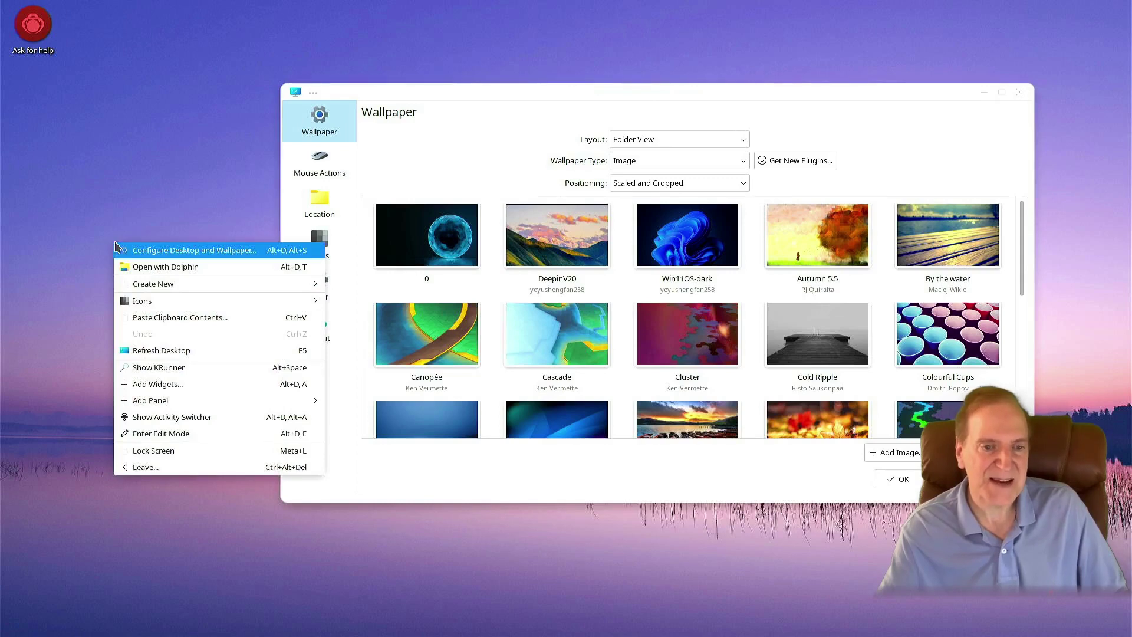
pyautogui.click(151, 268)
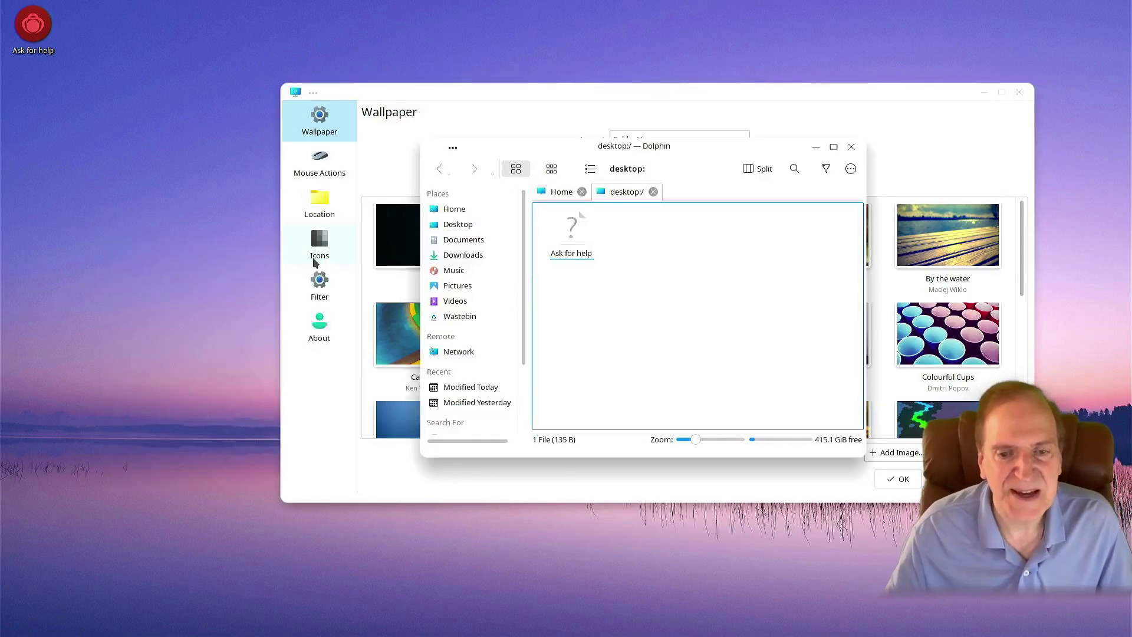
pyautogui.moveTo(569, 231); pyautogui.dragTo(176, 201)
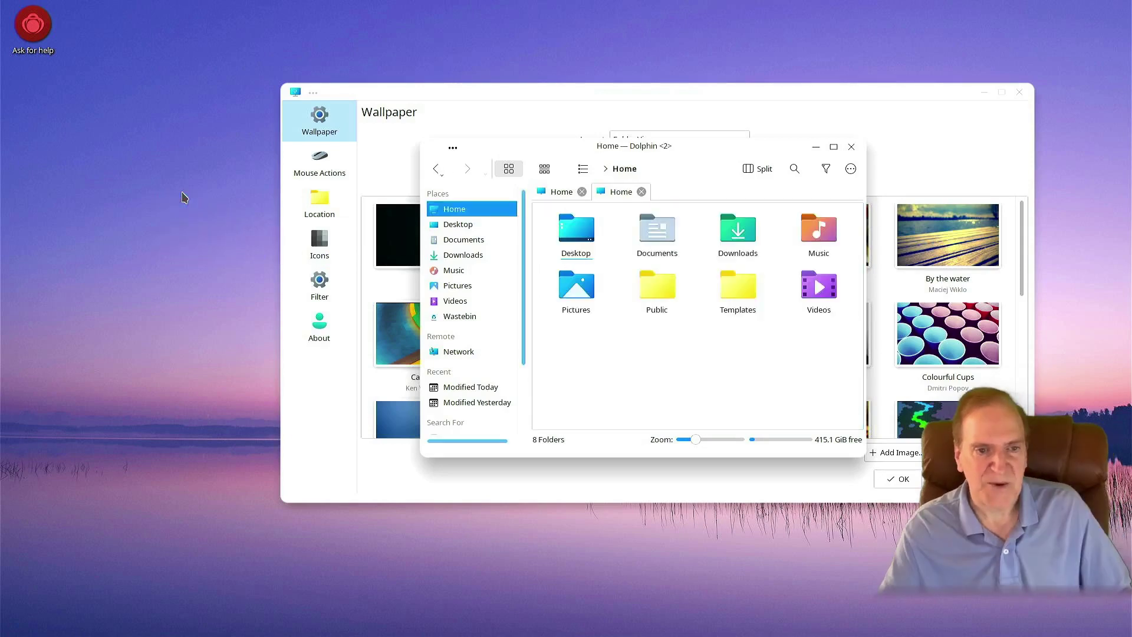
pyautogui.moveTo(183, 197); pyautogui.dragTo(183, 198)
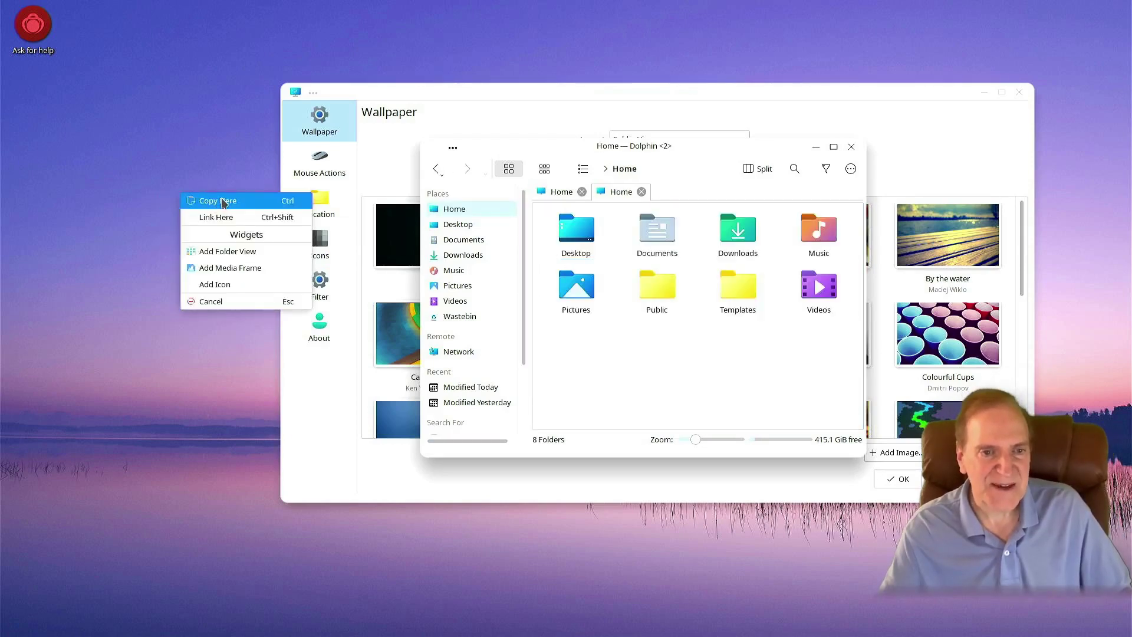
pyautogui.click(223, 201)
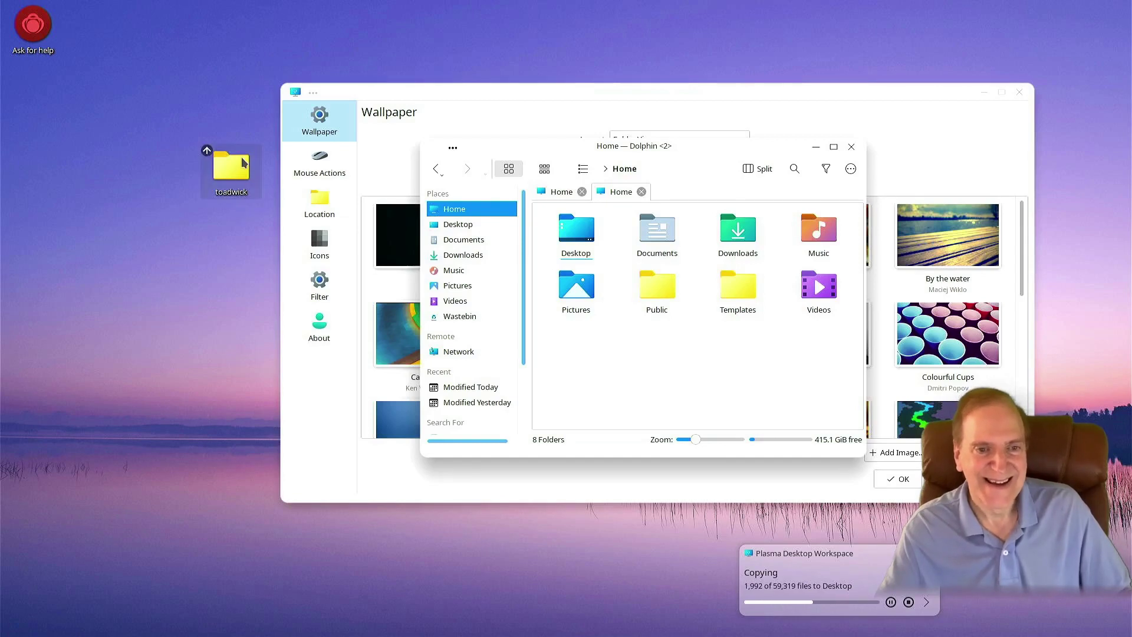
pyautogui.moveTo(241, 166); pyautogui.dragTo(56, 115)
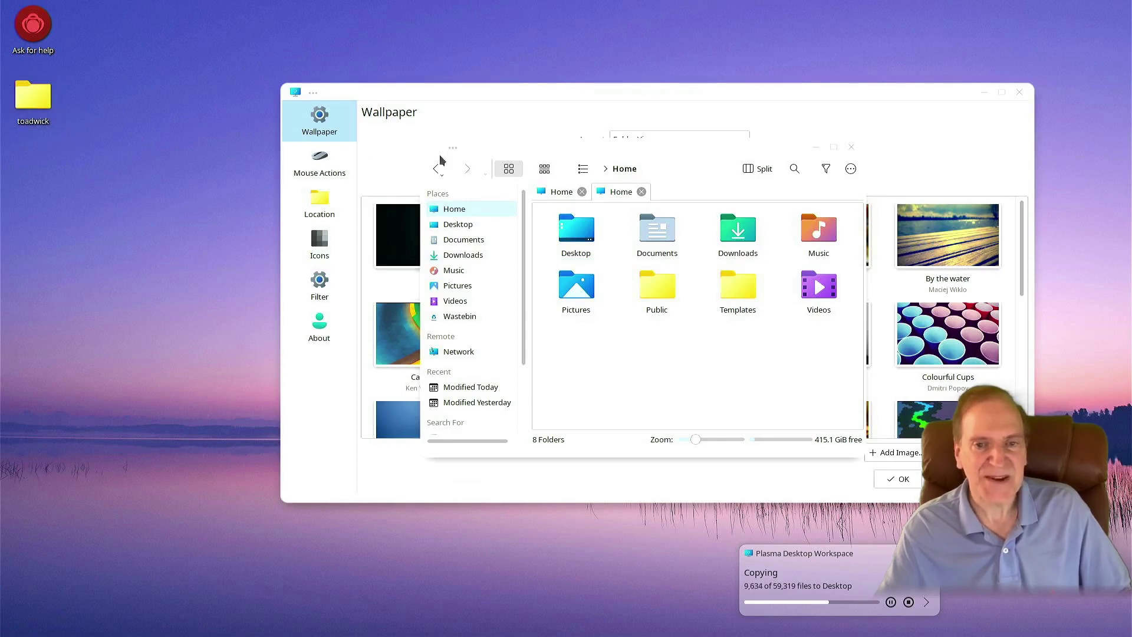
pyautogui.moveTo(38, 100)
pyautogui.mouseDown()
pyautogui.moveTo(129, 35)
pyautogui.moveTo(102, 25)
pyautogui.moveTo(76, 114)
pyautogui.moveTo(43, 116)
pyautogui.moveTo(33, 100)
pyautogui.mouseUp()
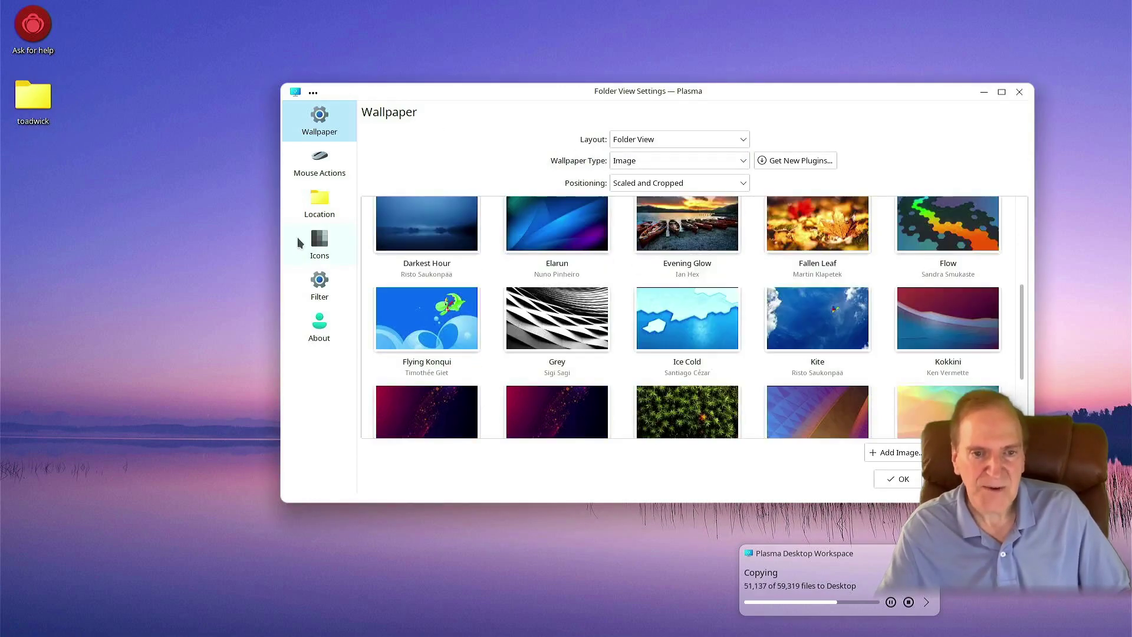
# - Set the desktop icon arrangement to Rows and accept the settings, moving the Dolphin window out of the way
pyautogui.click(315, 243)
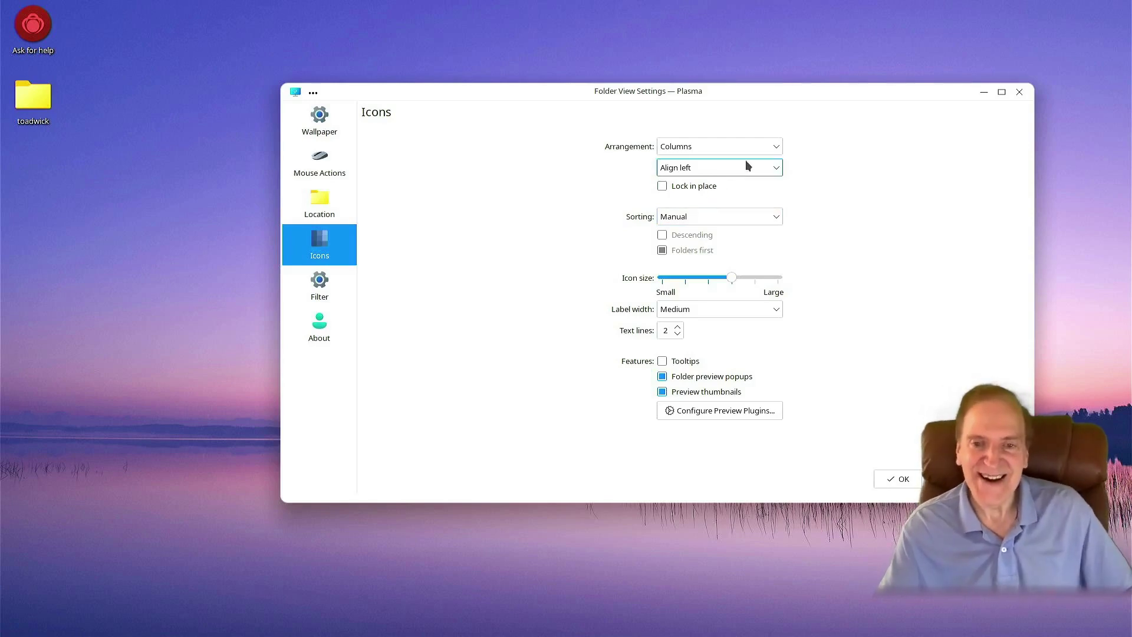
pyautogui.click(777, 148)
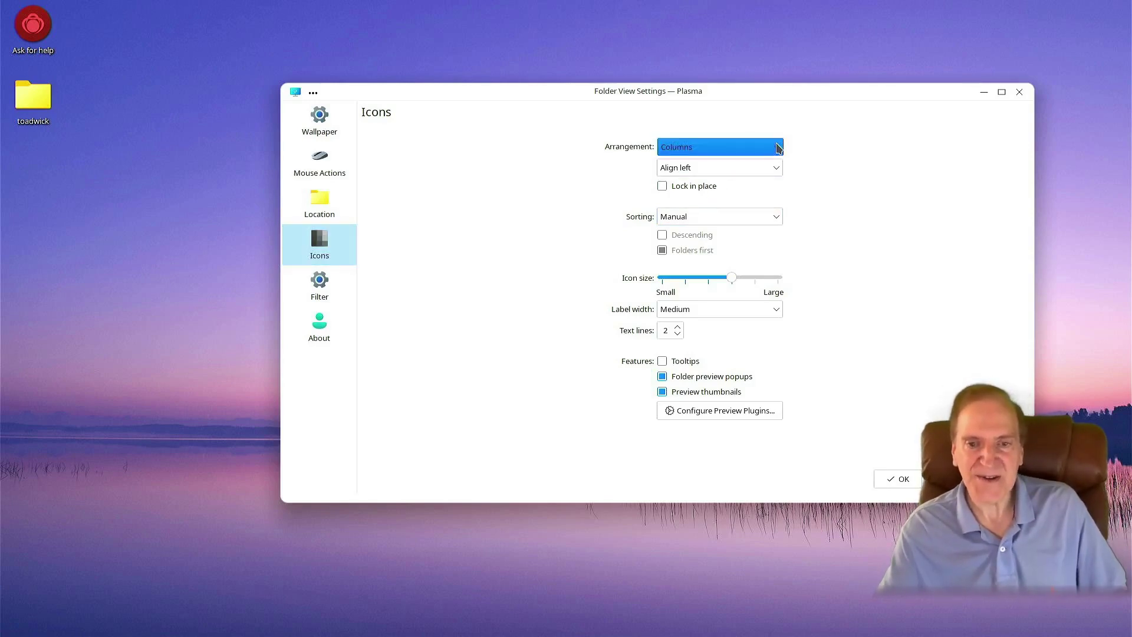
pyautogui.click(752, 165)
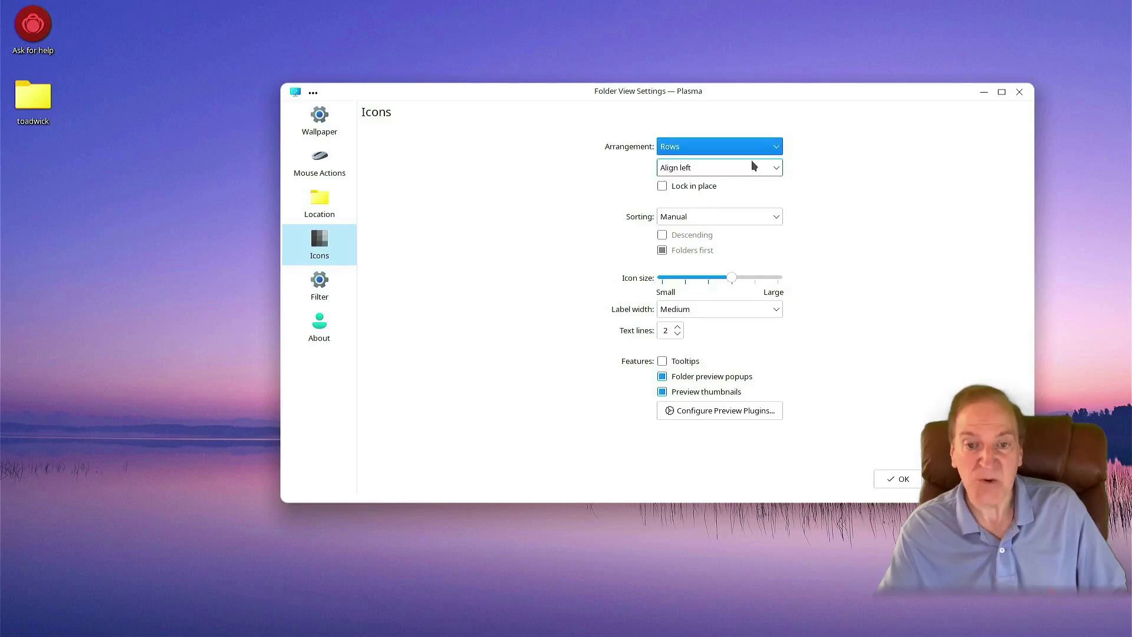
pyautogui.click(900, 481)
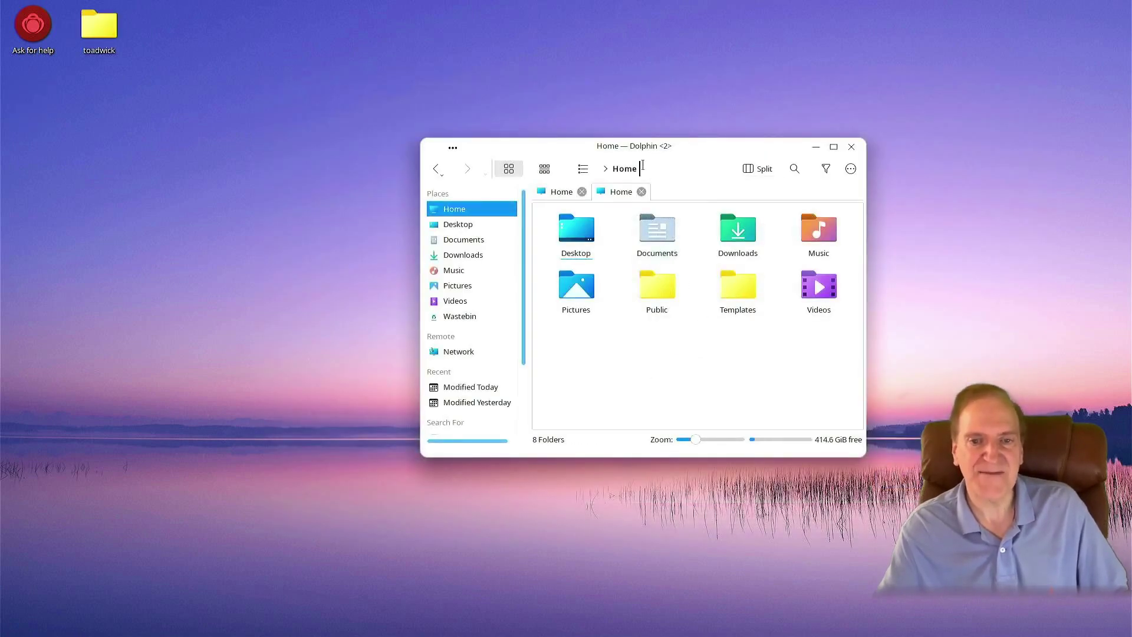
pyautogui.moveTo(632, 147); pyautogui.dragTo(576, 80)
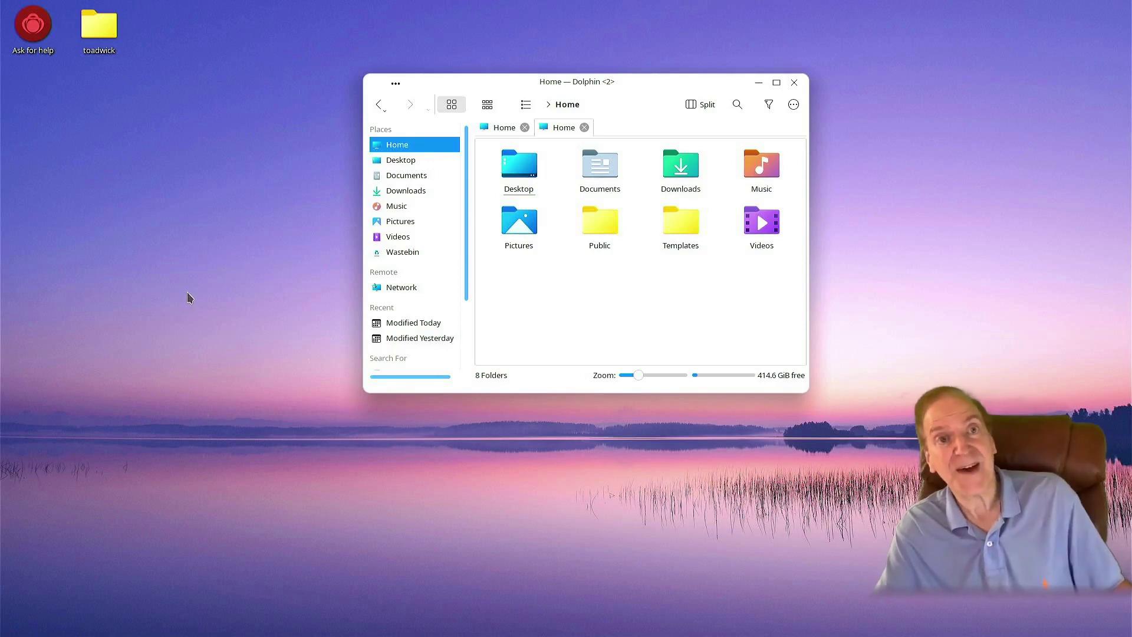
# - Reopen the desktop settings, set the icon arrangement to Columns, apply it and close the settings window
pyautogui.rightClick(205, 259)
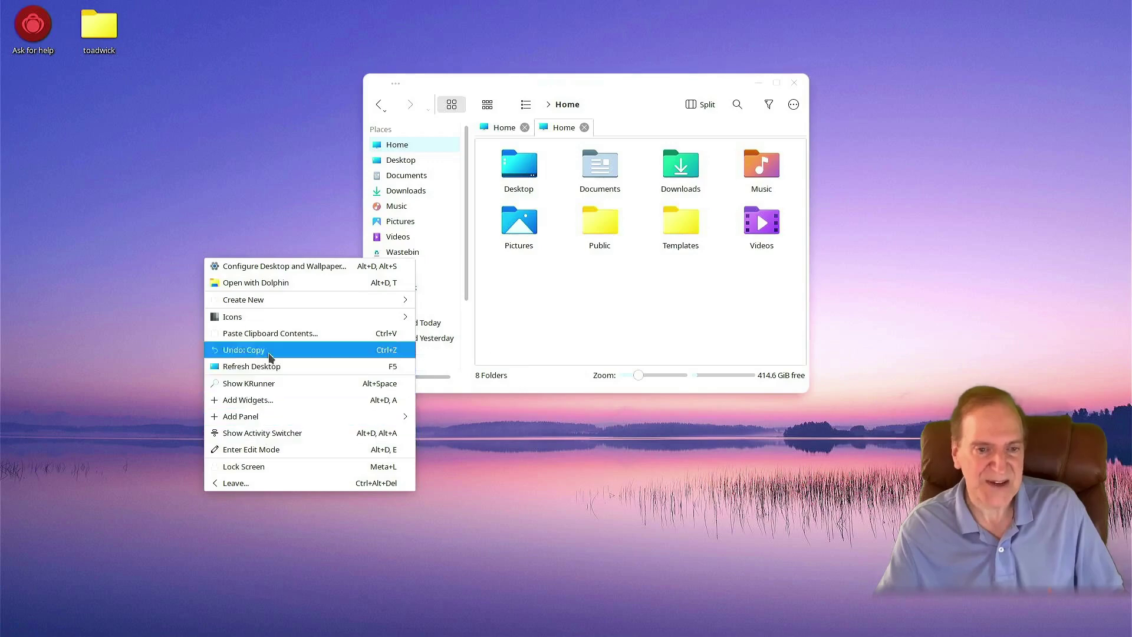
pyautogui.click(289, 267)
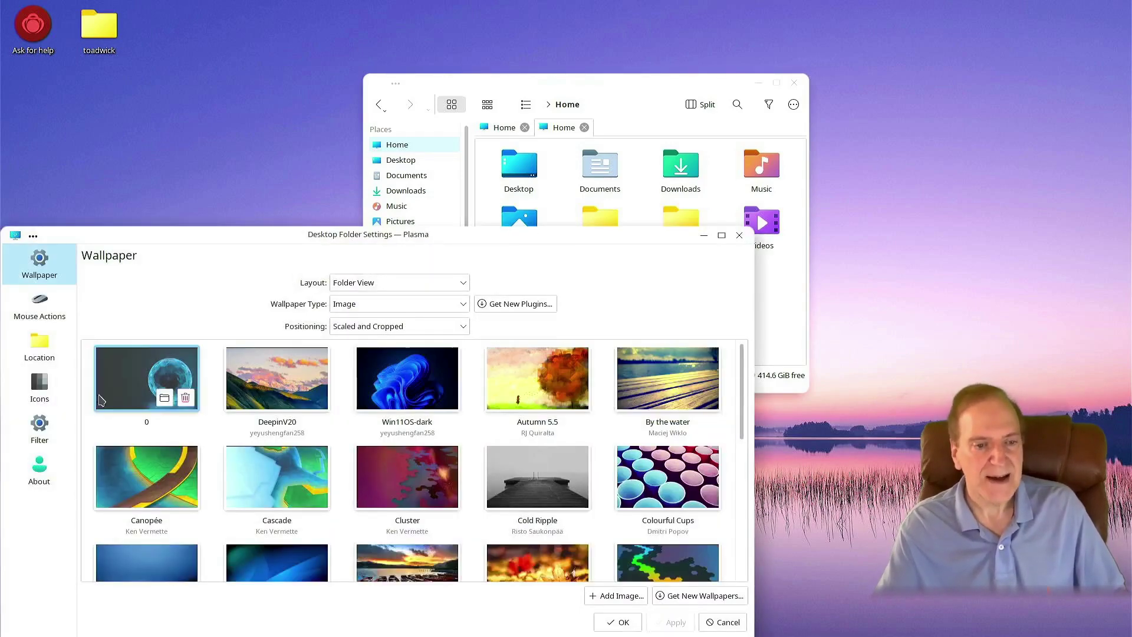
pyautogui.click(37, 387)
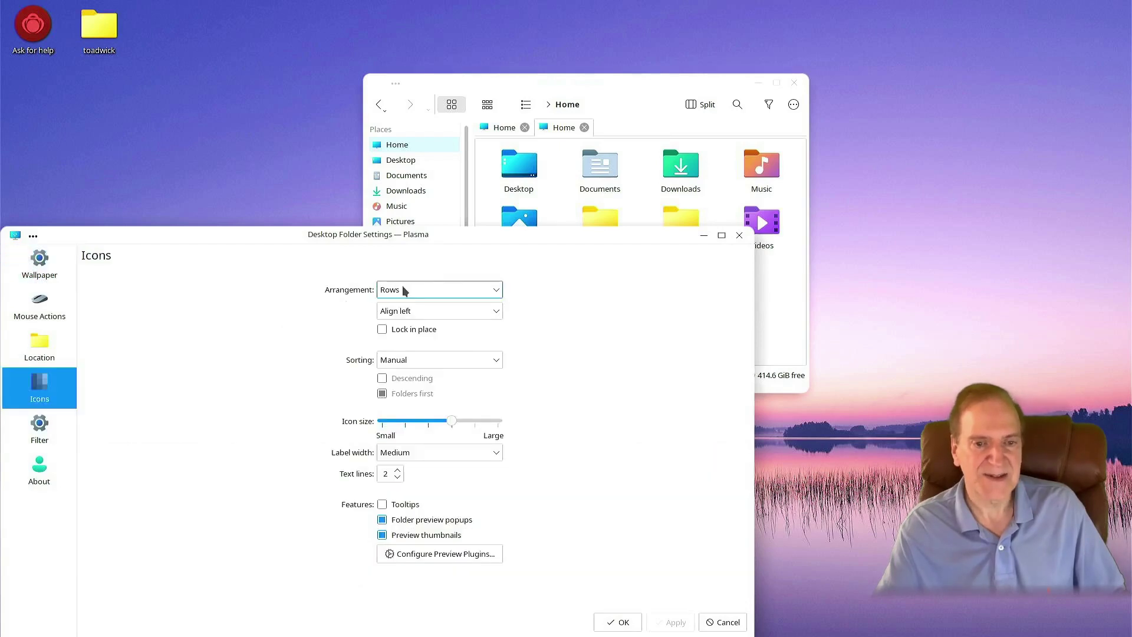
pyautogui.click(494, 290)
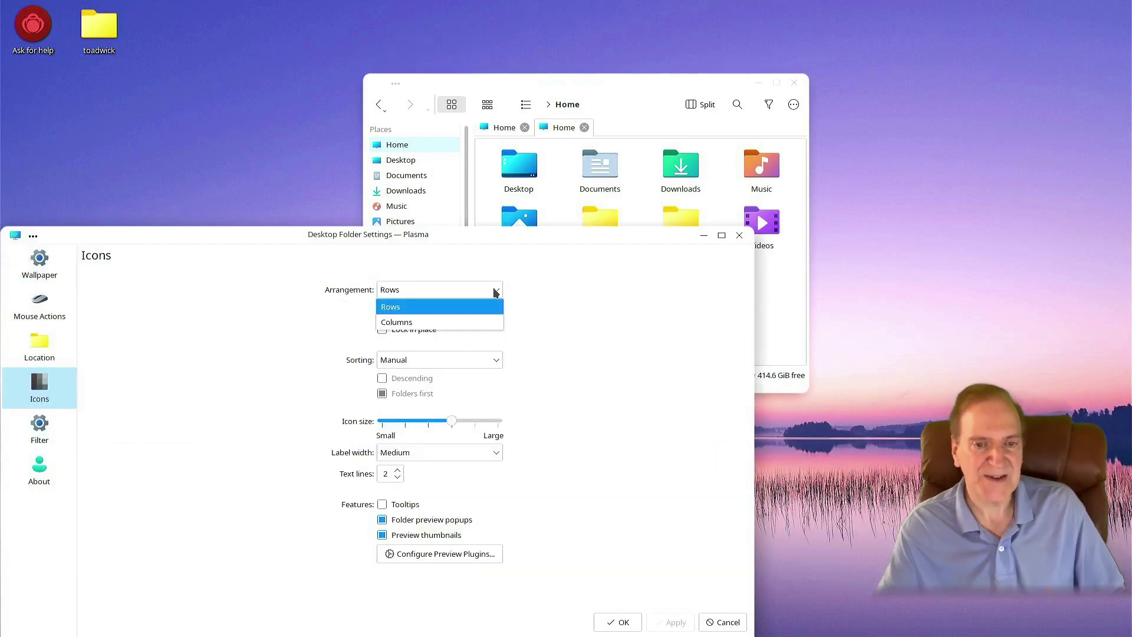
pyautogui.click(451, 323)
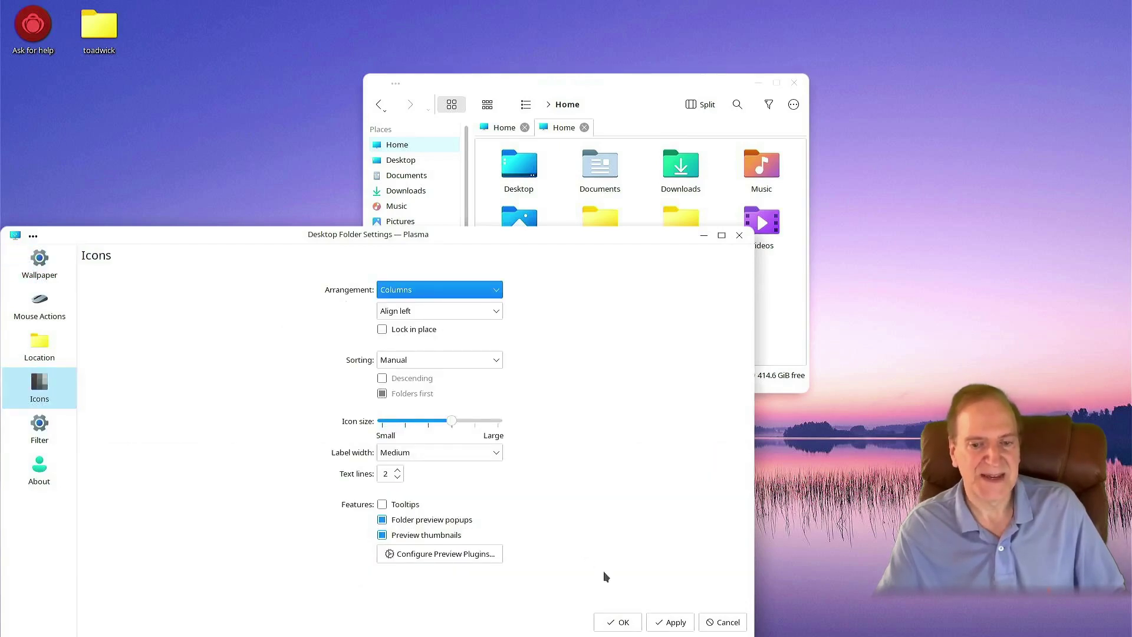
pyautogui.click(669, 622)
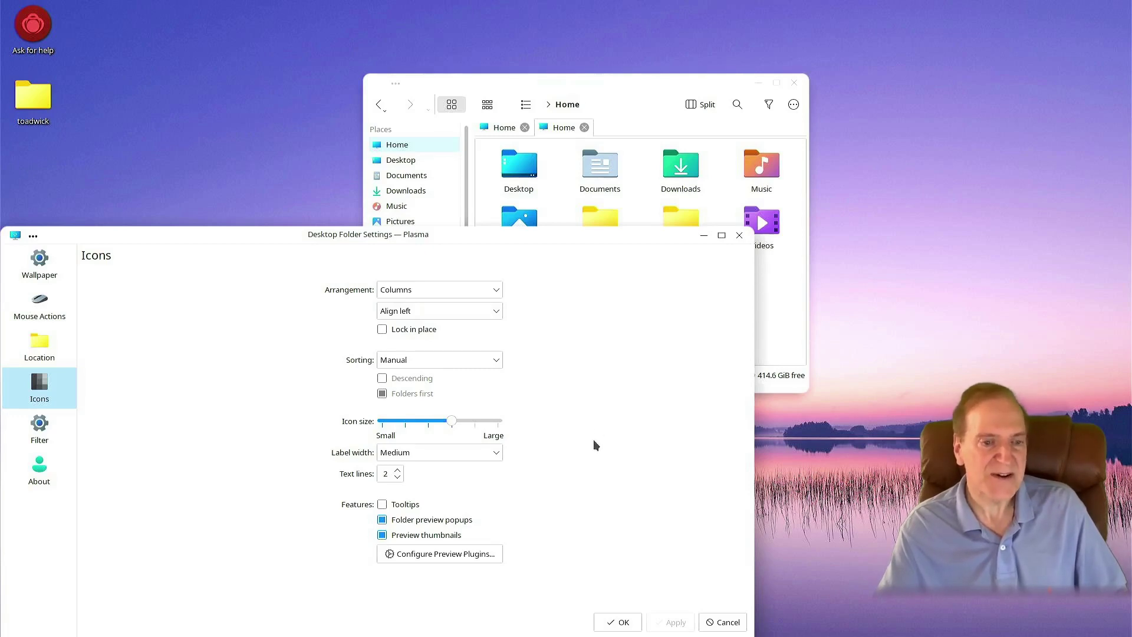
pyautogui.click(619, 618)
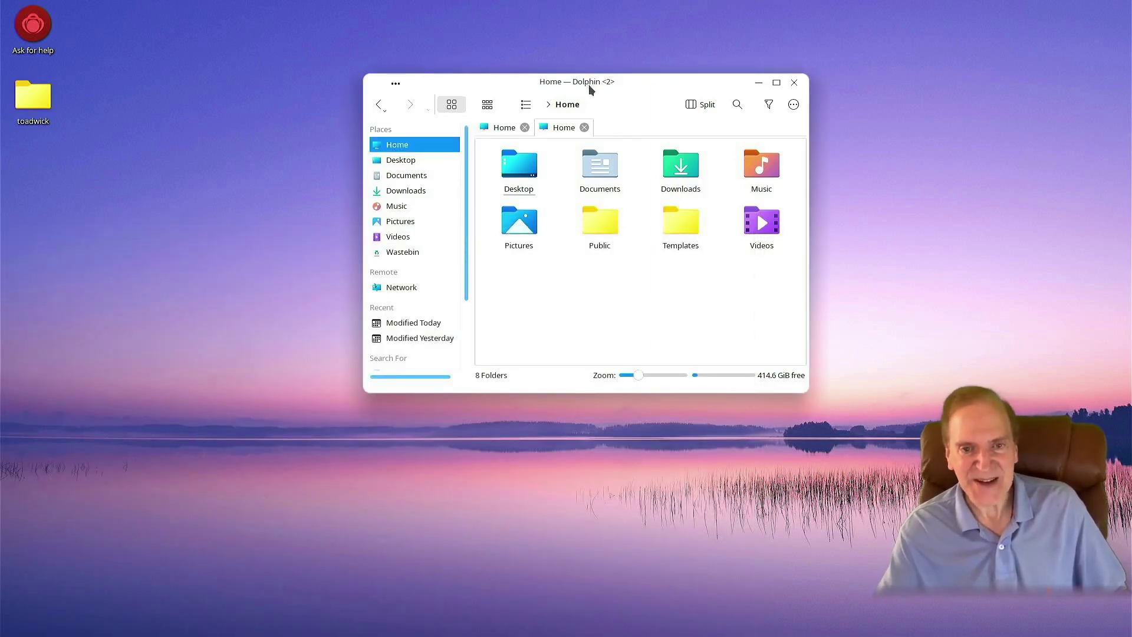
pyautogui.moveTo(588, 84); pyautogui.dragTo(704, 123)
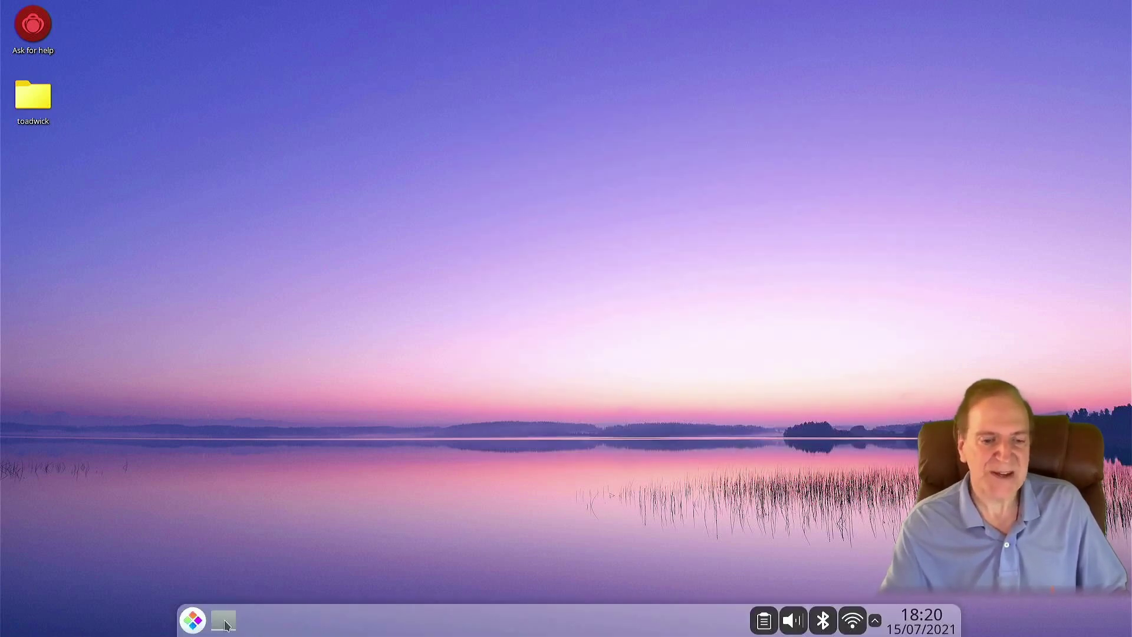
# - Open the full-screen application launcher
pyautogui.click(193, 620)
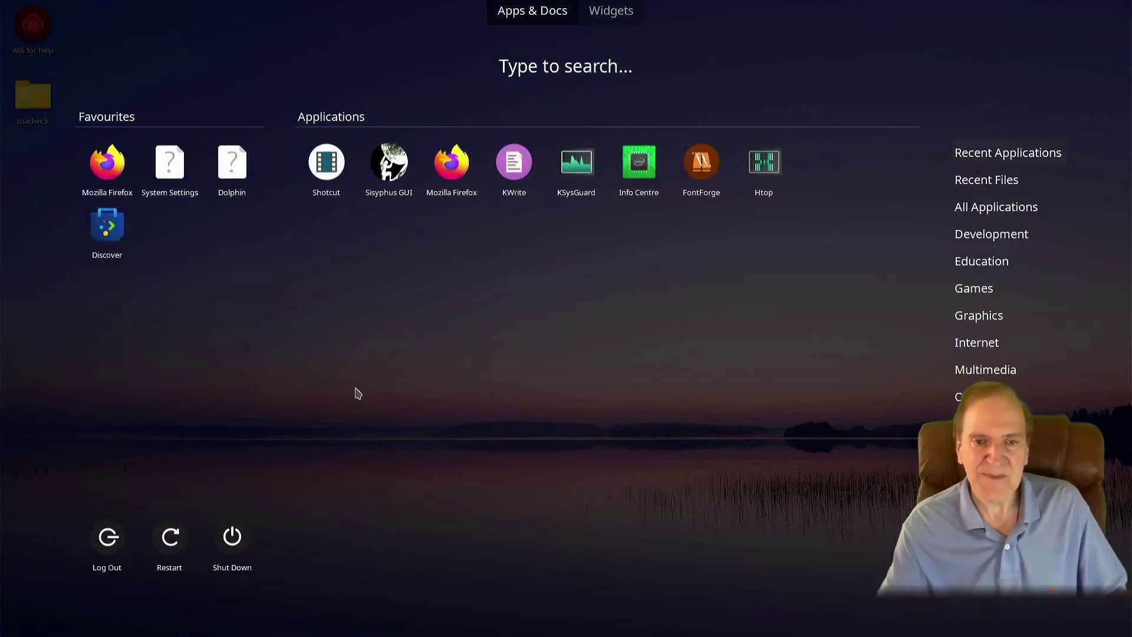